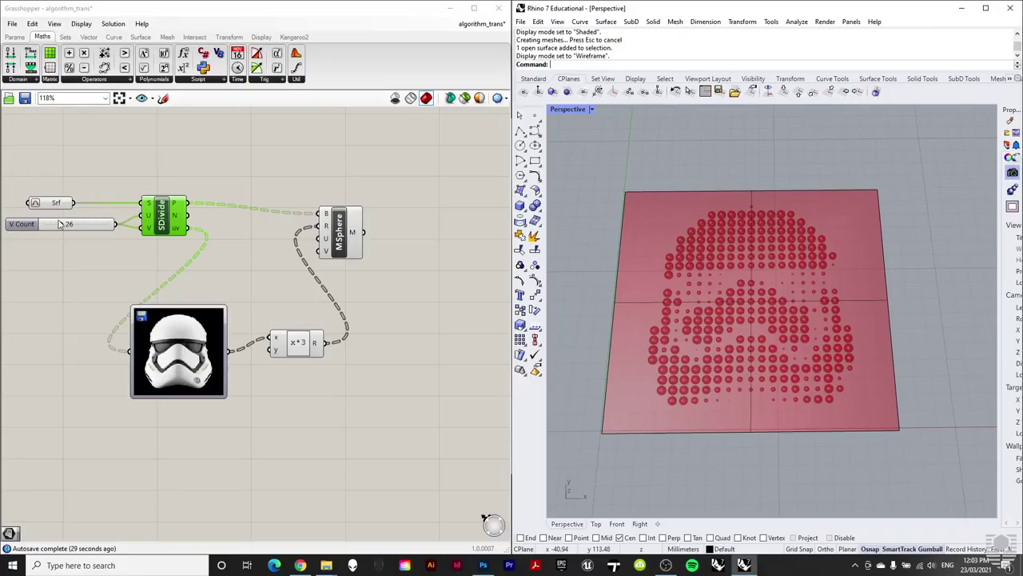
Step: Set the surface division V Count slider to 100 and change the sphere radius expression to x*2
drag(62, 227, 136, 238)
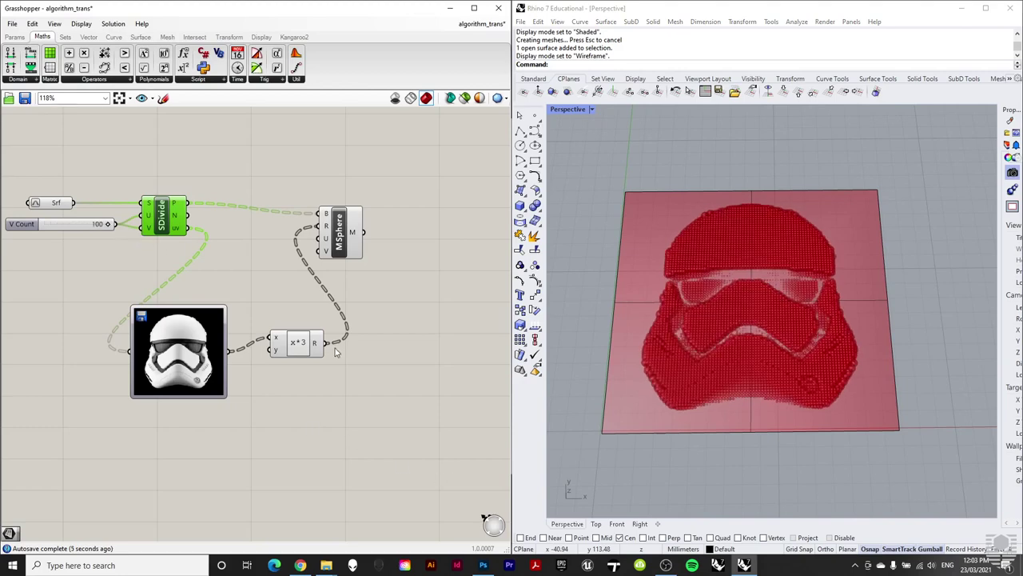
double_click(298, 342)
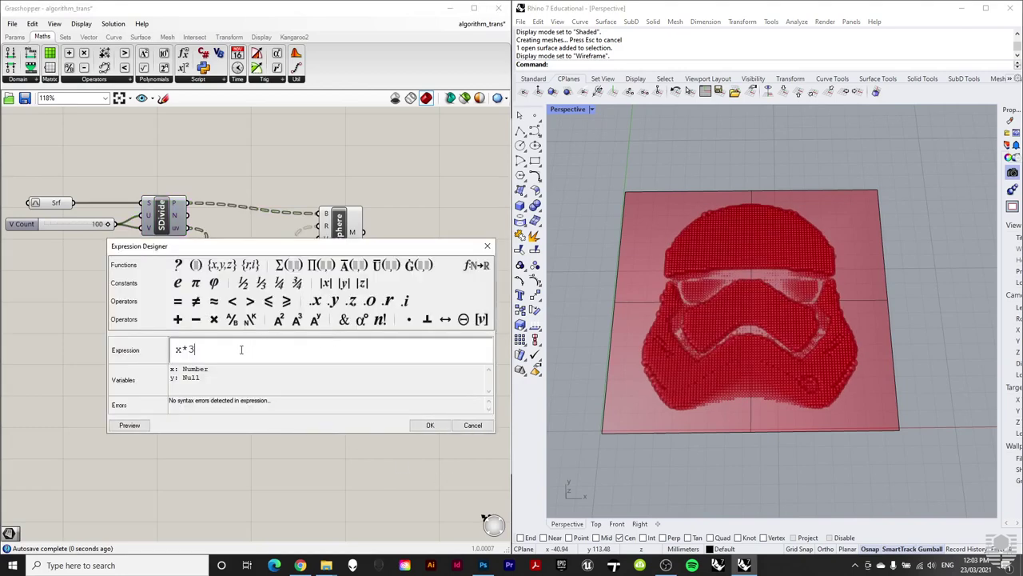
key(BackSpace)
text(2)
click(429, 425)
right_drag(893, 356, 799, 243)
scroll(799, 243, up, 5)
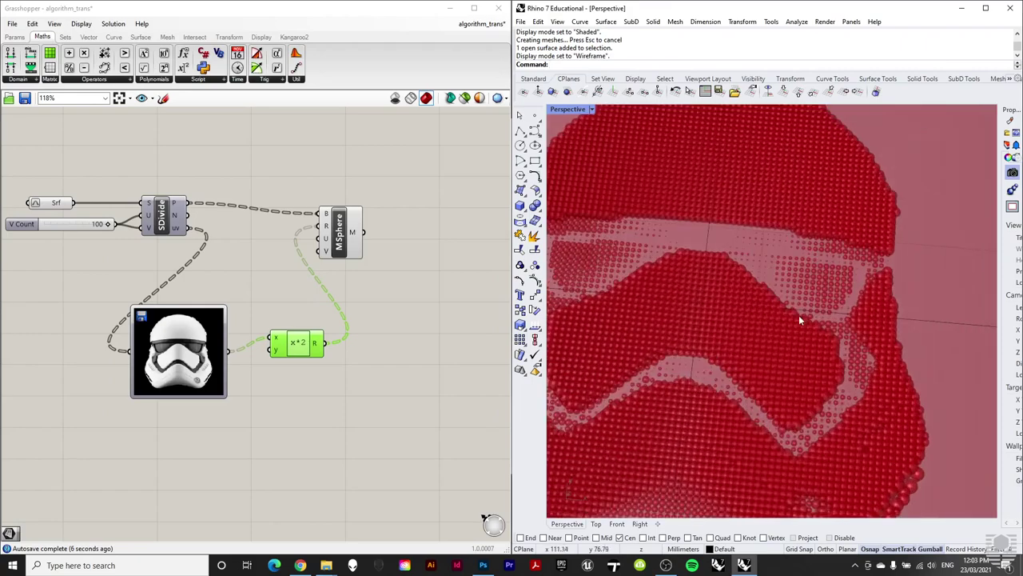
scroll(793, 314, down, 1)
scroll(826, 305, up, 2)
scroll(826, 304, down, 6)
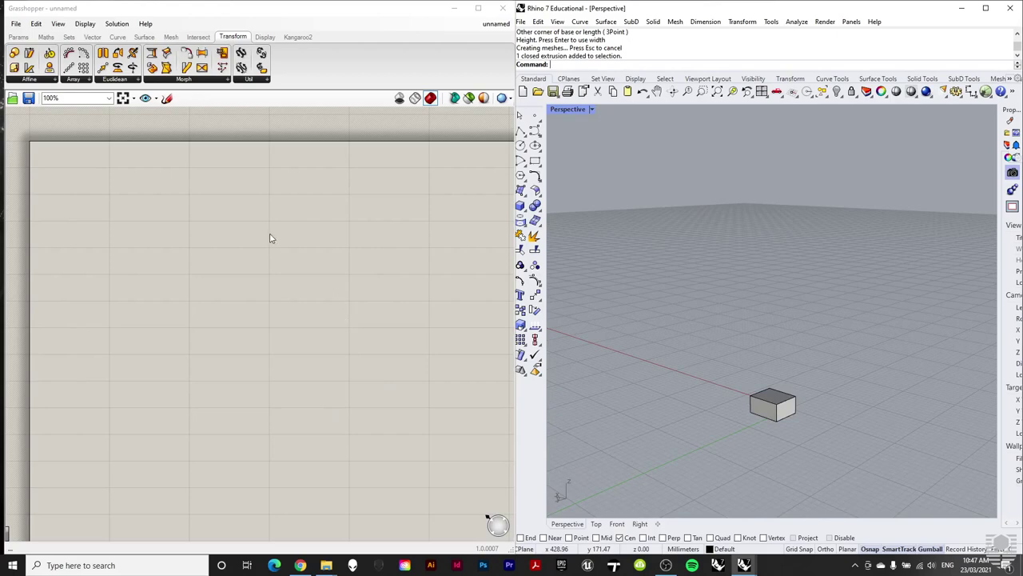
Step: Place a Geometry parameter on the empty canvas and reference the Rhino box in it
right_drag(783, 459, 772, 377)
click(131, 191)
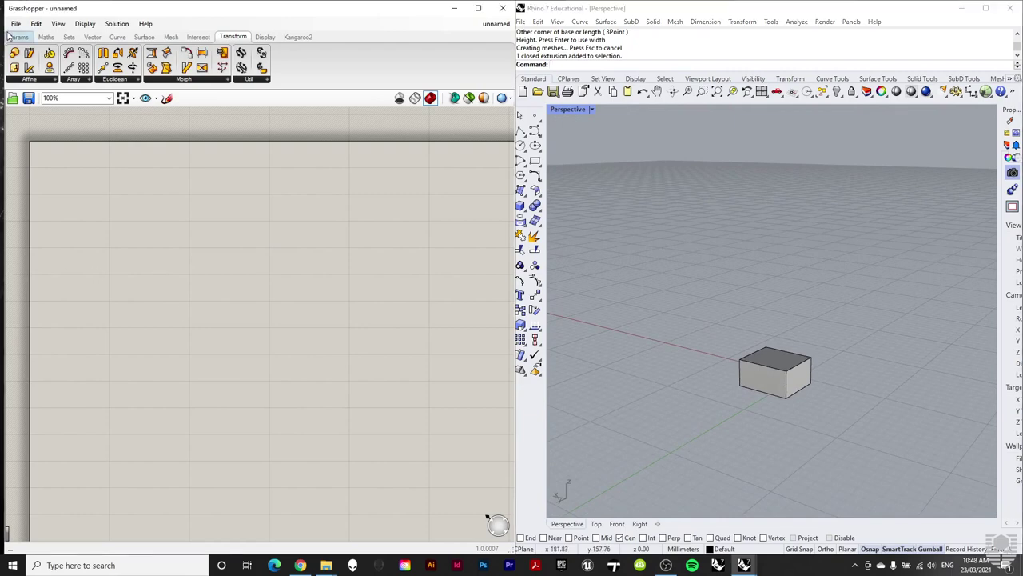
click(11, 38)
click(63, 81)
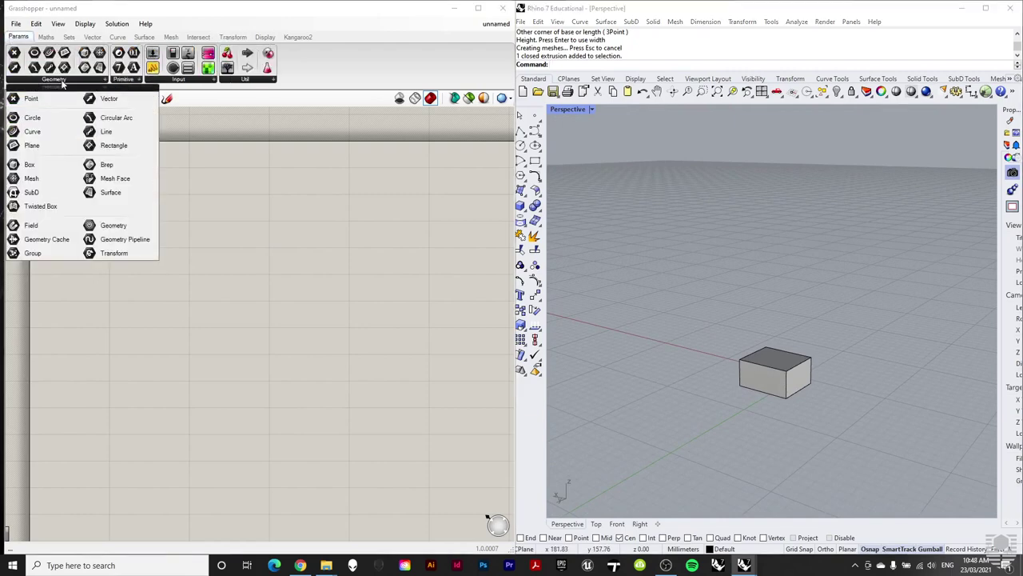
drag(112, 225, 103, 278)
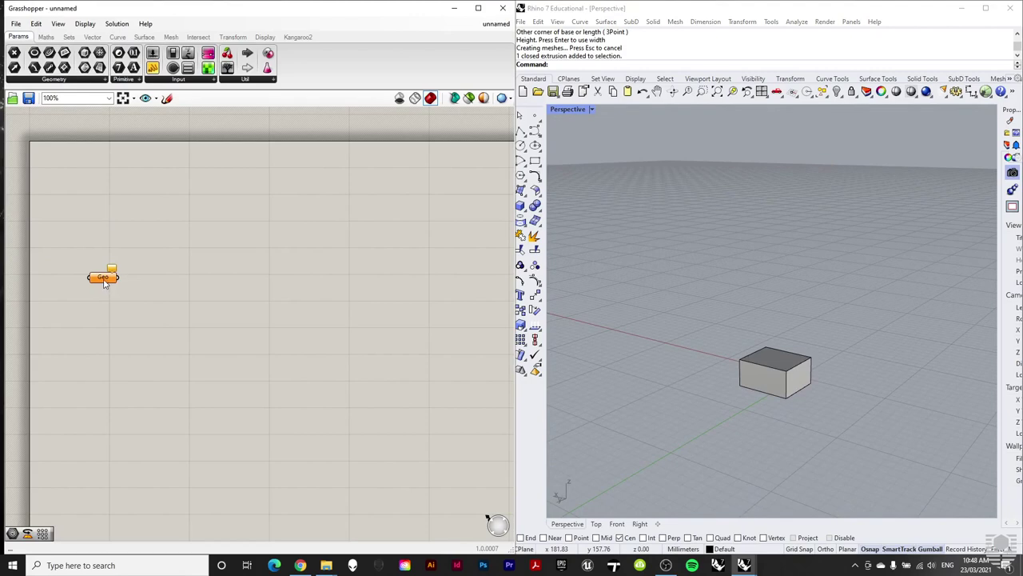
right_click(103, 277)
click(147, 415)
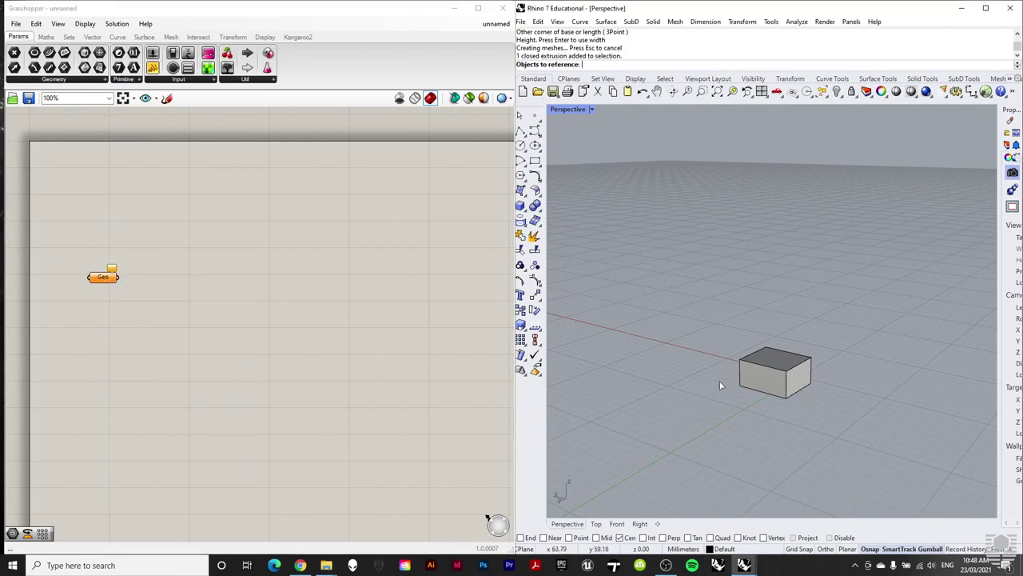
click(781, 367)
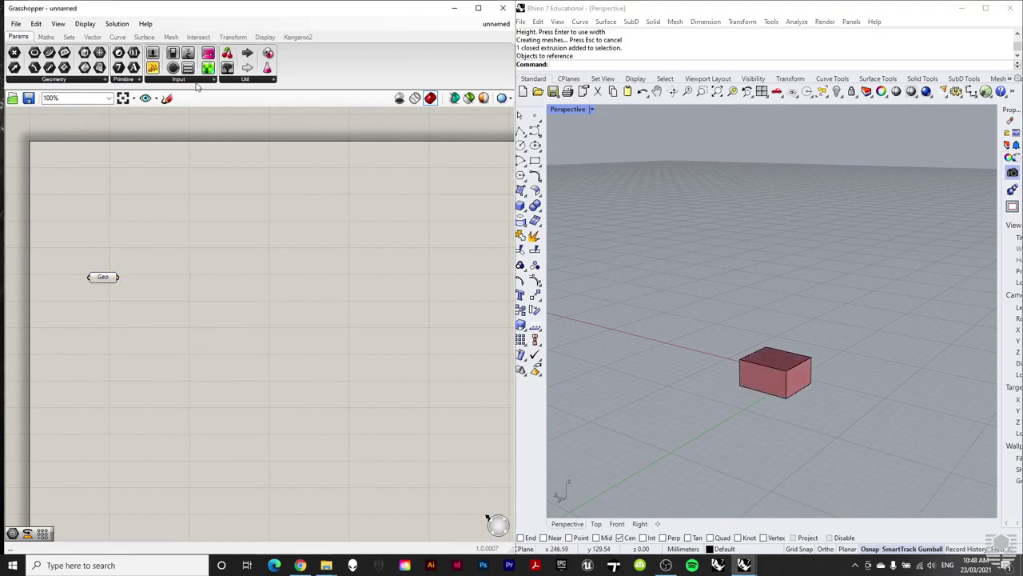
Step: Add a Move component and connect the Geometry parameter to its geometry input
click(230, 37)
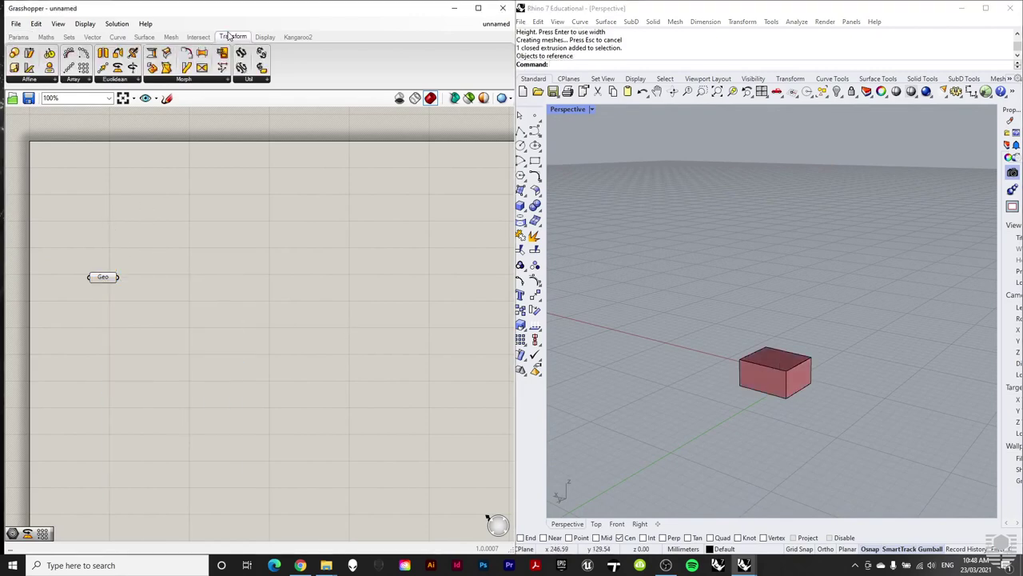
click(114, 80)
drag(132, 110, 209, 288)
drag(119, 277, 206, 301)
click(202, 340)
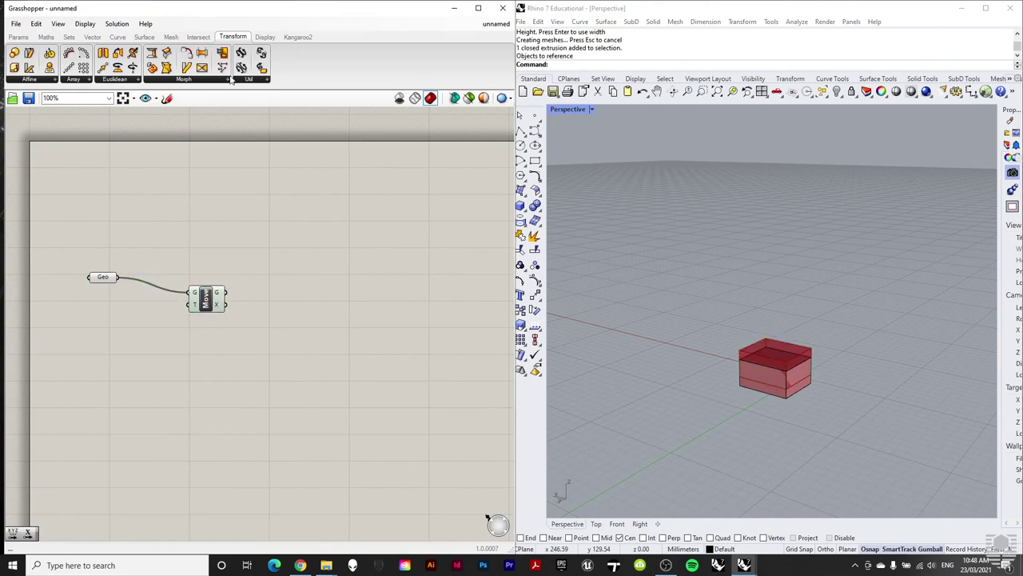
Step: Add a Vector XYZ component and connect its vector output to the Move component's T input
click(95, 37)
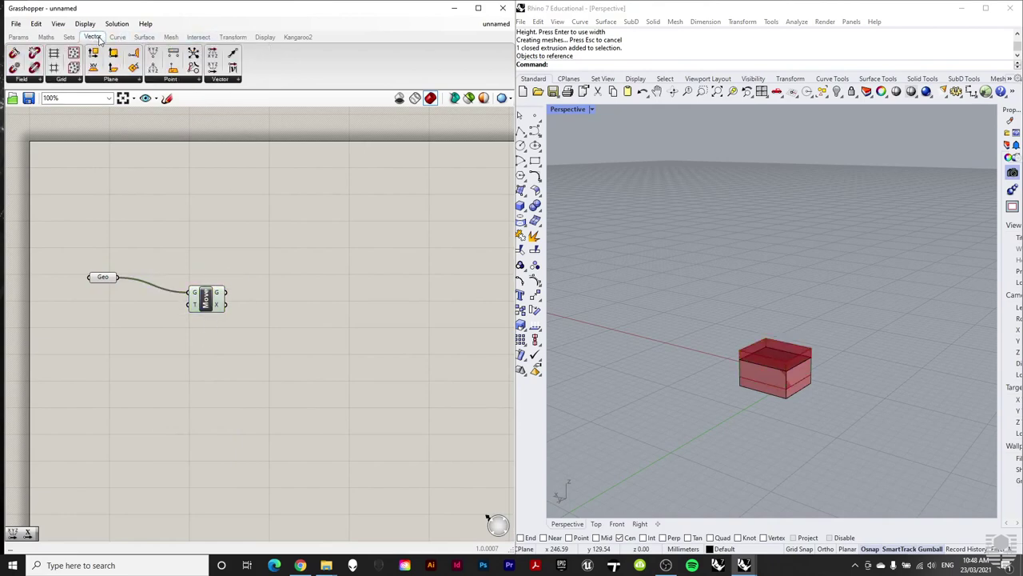
click(227, 80)
drag(240, 107, 190, 304)
drag(116, 365, 138, 355)
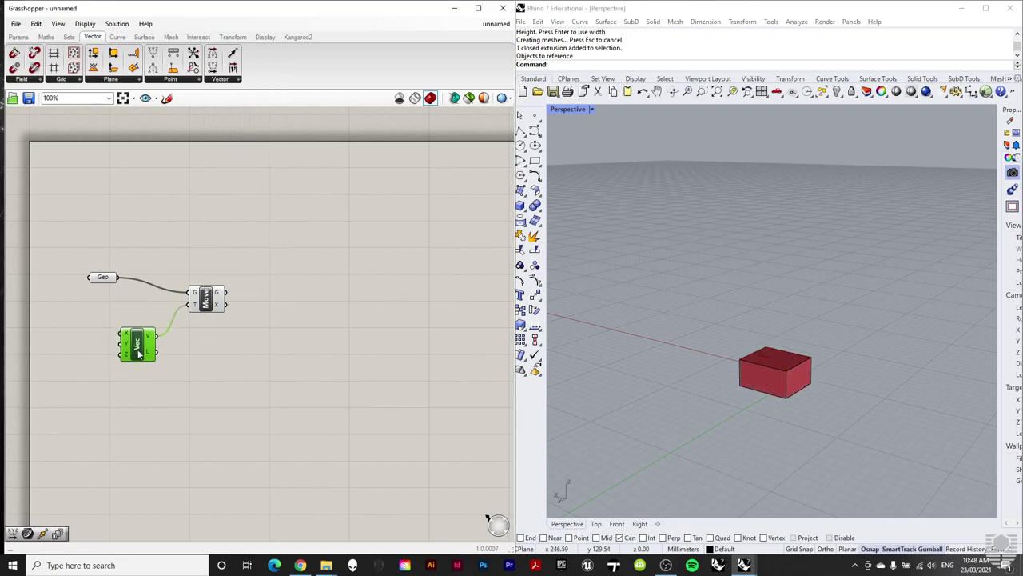
Step: Create a number slider, wire it to the vector's Z component, and set it to 56
double_click(63, 366)
text(0)
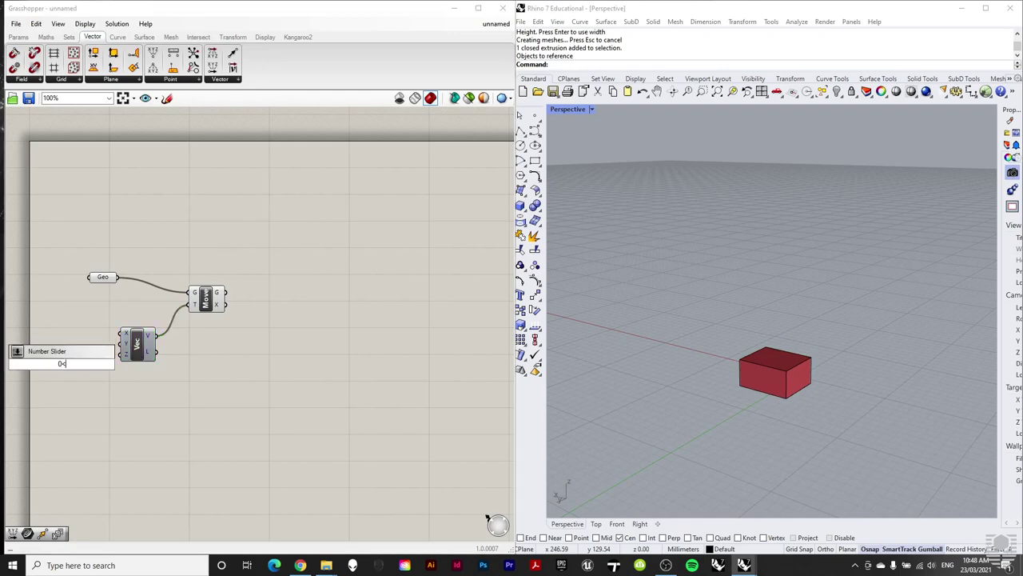
text(<10<20)
key(Return)
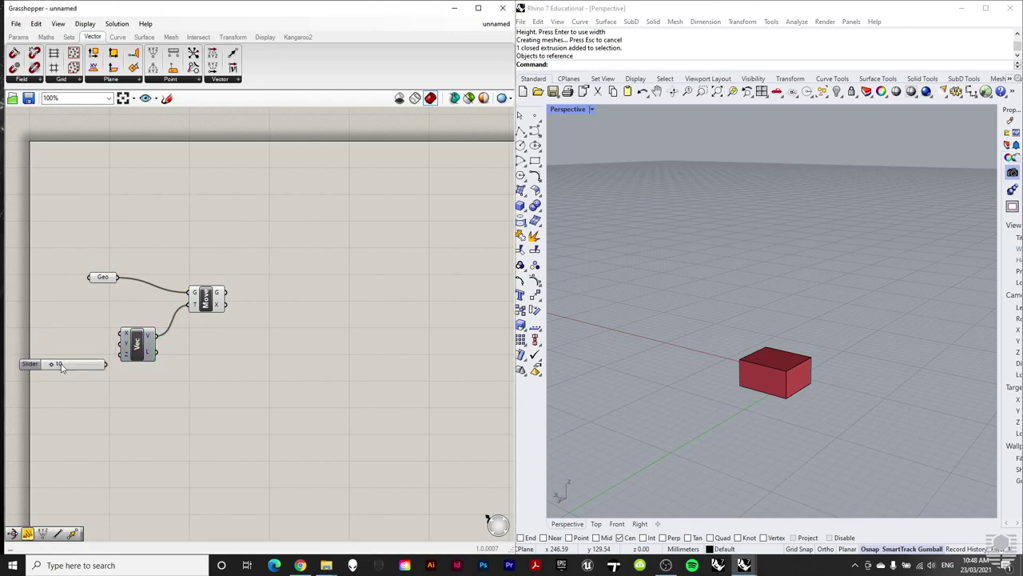
drag(104, 366, 149, 349)
drag(72, 365, 158, 342)
drag(112, 366, 116, 430)
Step: Rearrange the Move and Vector XYZ components so they are spaced farther from the Geometry parameter
drag(210, 301, 250, 287)
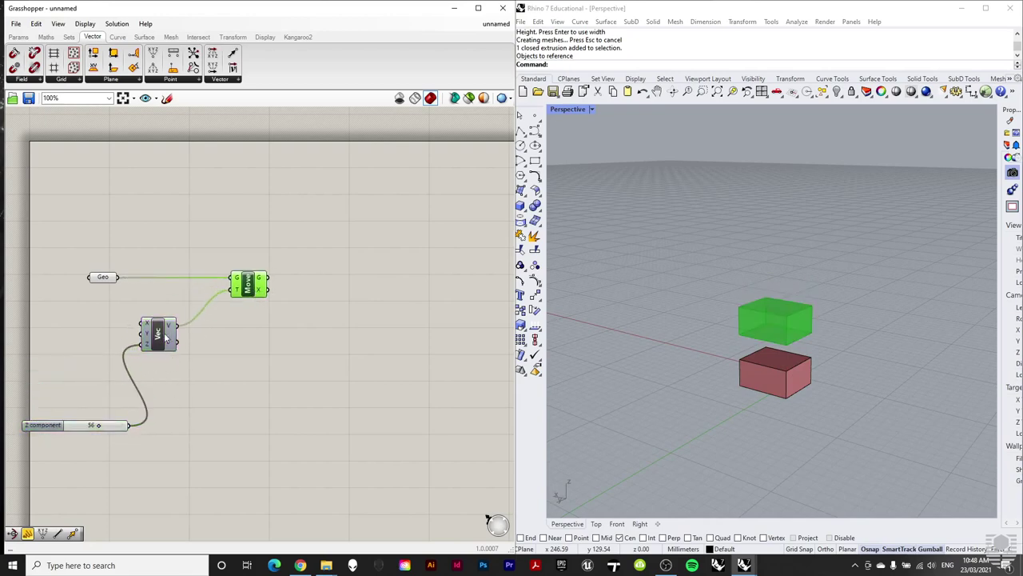
drag(161, 337, 200, 344)
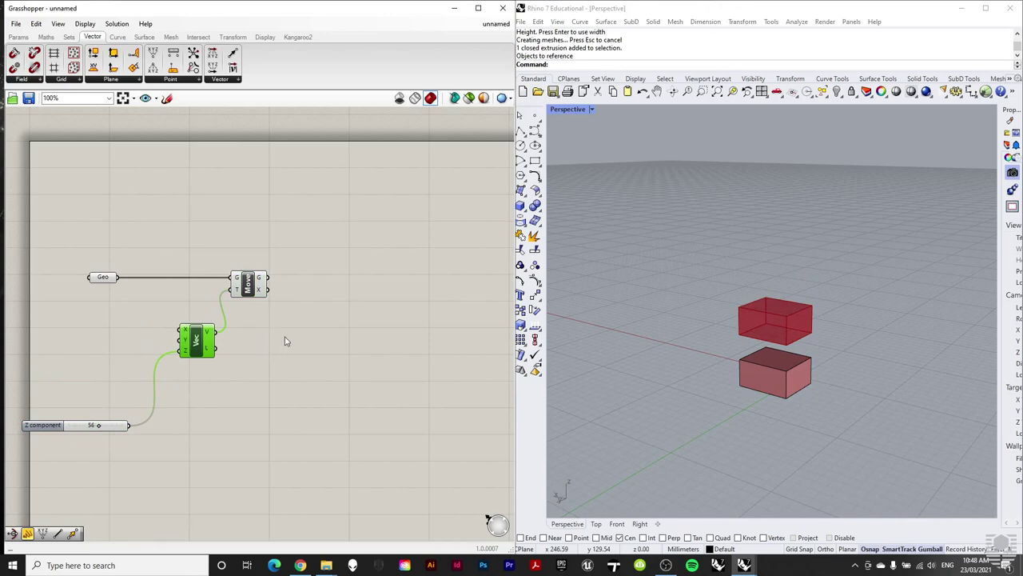
click(315, 321)
Step: Add a Series component feeding the vector's Z input, with sliders at 56 wired to its Start and Step inputs
click(69, 38)
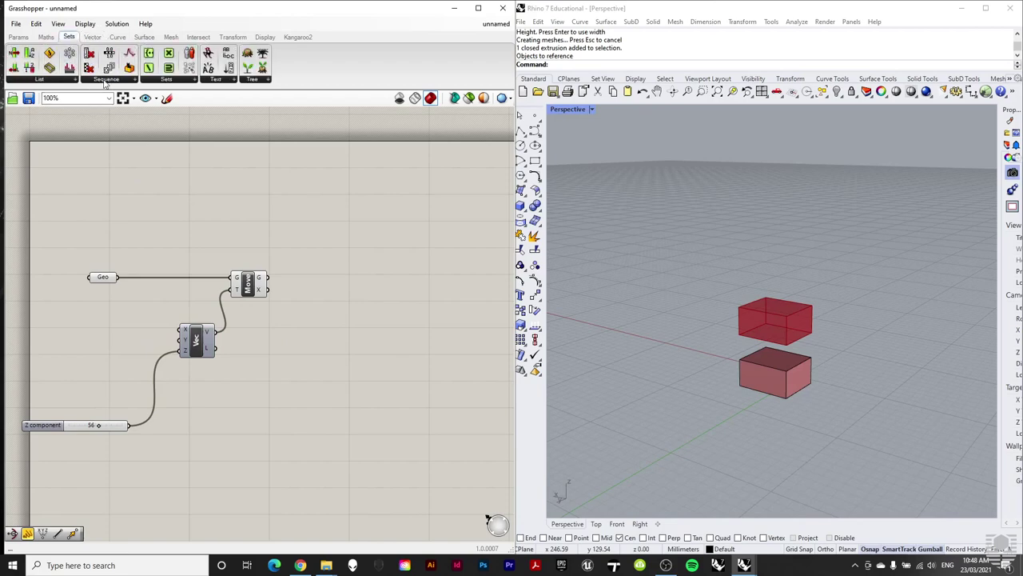
click(104, 80)
drag(107, 242, 111, 370)
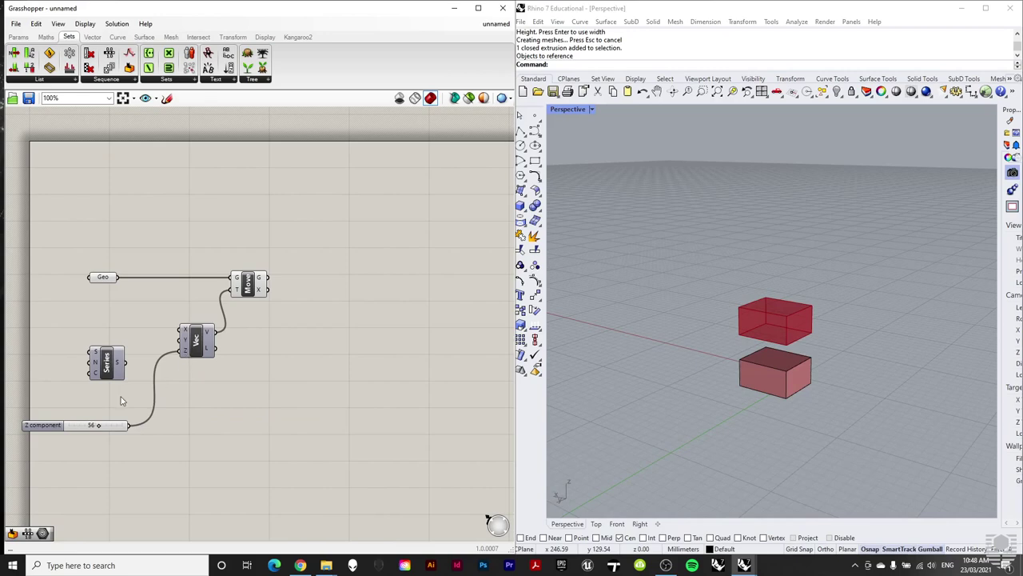
drag(117, 374, 179, 351)
drag(128, 425, 106, 366)
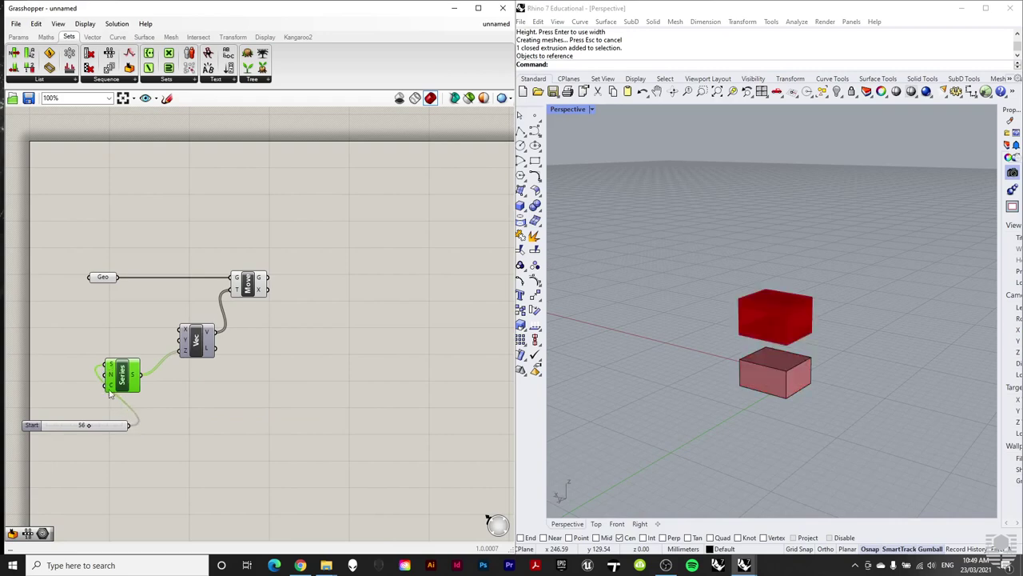
drag(108, 429, 103, 382)
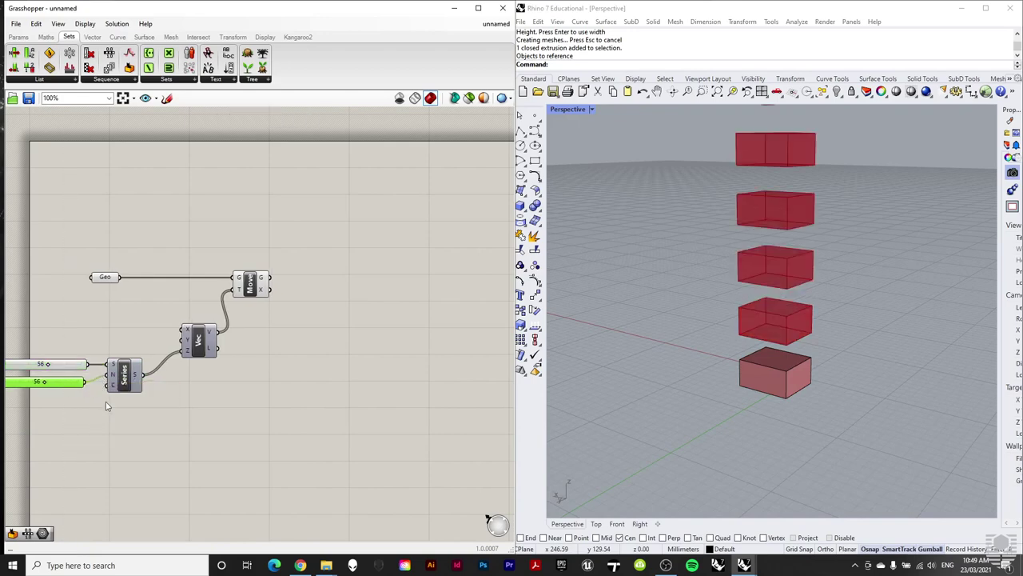
Step: Select the whole definition and shift it so both sliders fit inside the visible canvas
drag(229, 430, 44, 227)
drag(304, 494, 40, 215)
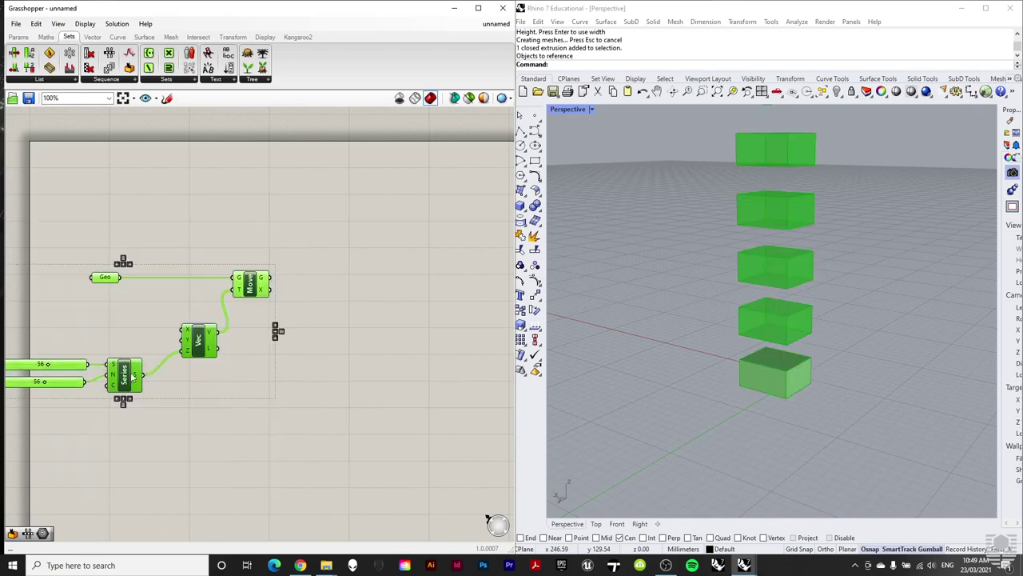
drag(124, 376, 205, 363)
scroll(660, 373, down, 5)
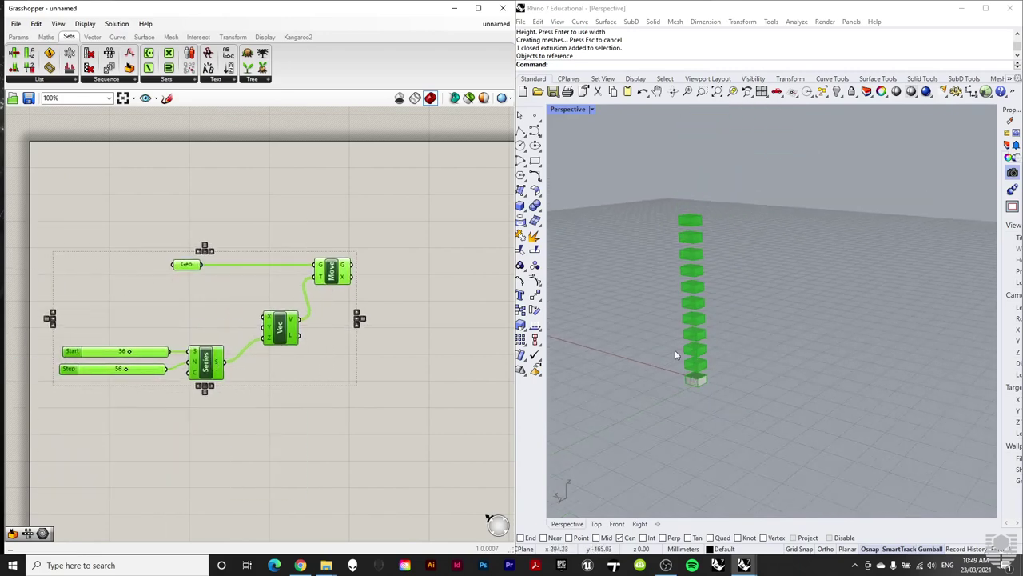
Step: Adjust the Series Step slider, trying 48, to vary the vertical spacing between the copied boxes
click(363, 411)
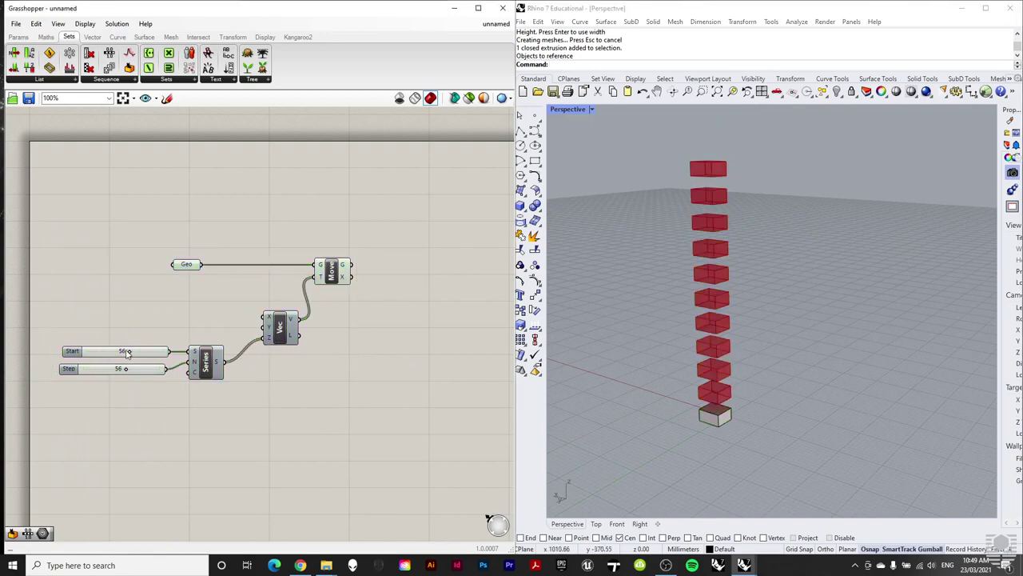
mouse_move(125, 369)
mouse_down()
mouse_move(147, 372)
mouse_move(121, 382)
mouse_up()
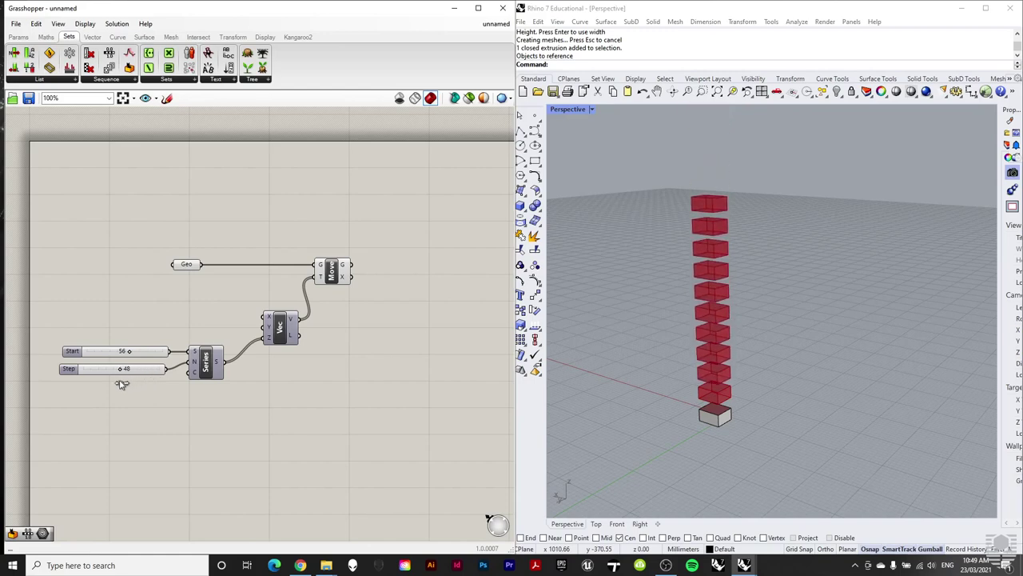
click(119, 84)
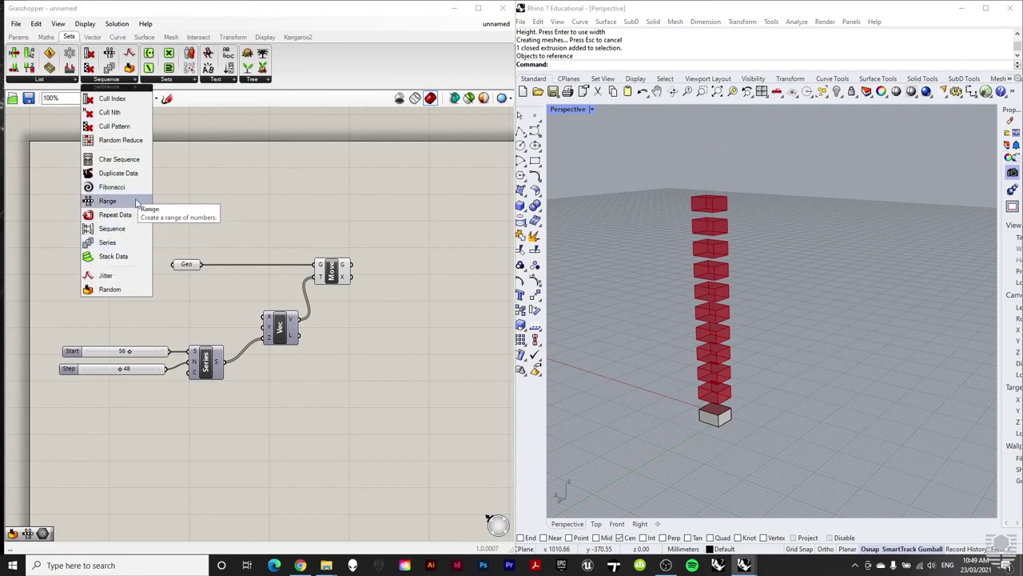
click(187, 421)
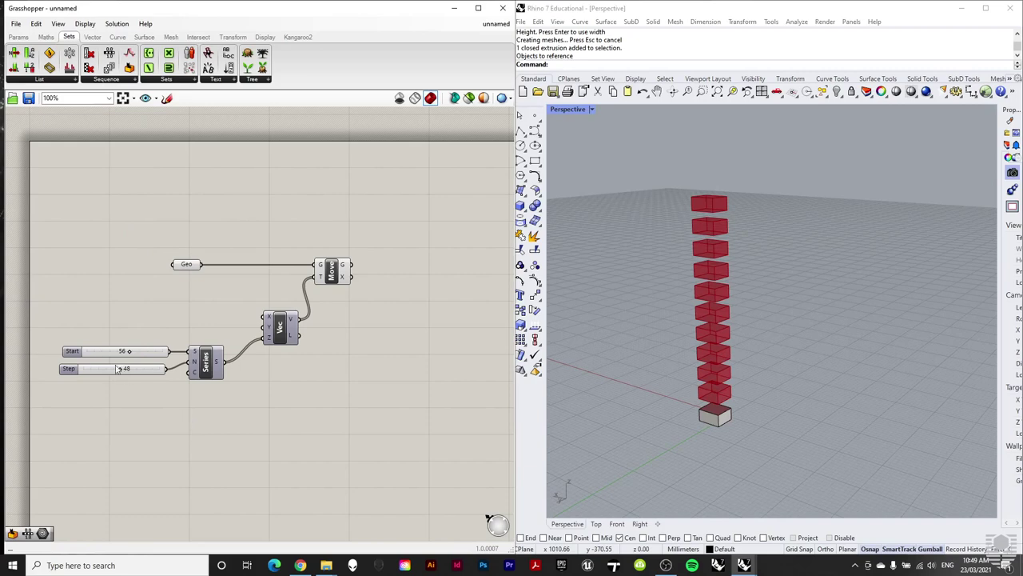
mouse_move(120, 371)
mouse_down()
mouse_move(140, 384)
mouse_move(131, 381)
mouse_up()
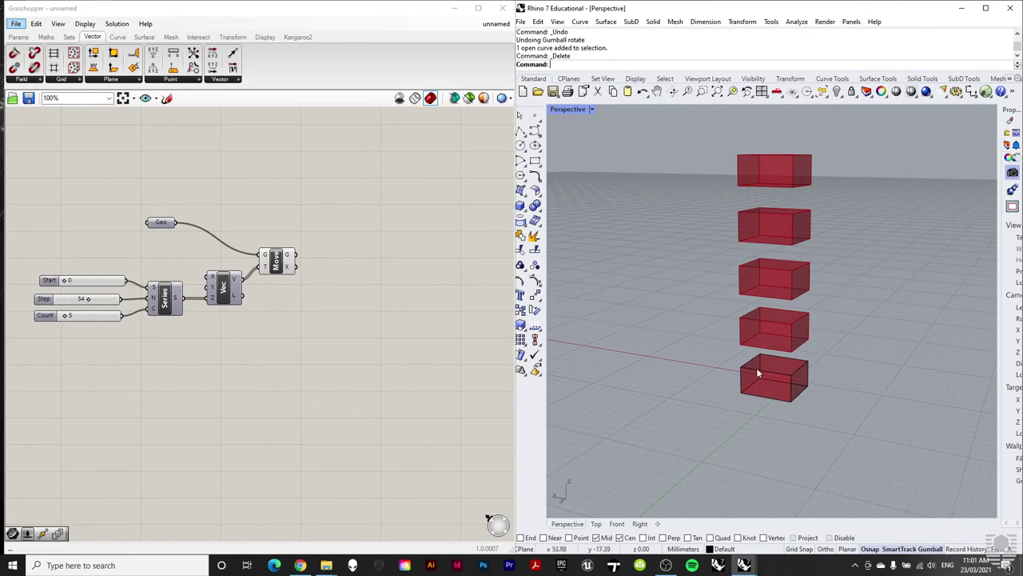
Step: Add a Rotate Axis component and connect the Move component's geometry output to its geometry input
click(192, 191)
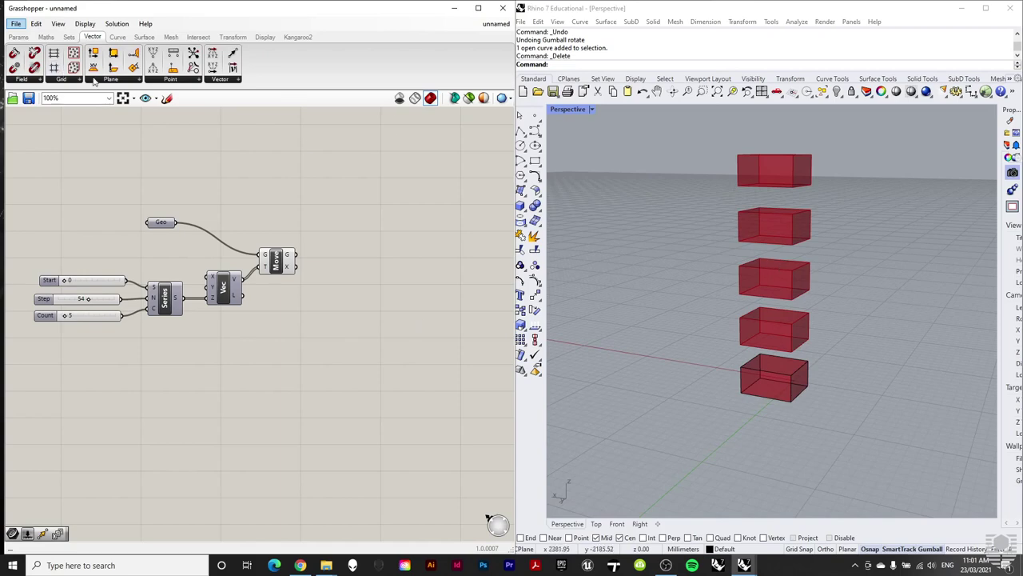
click(232, 37)
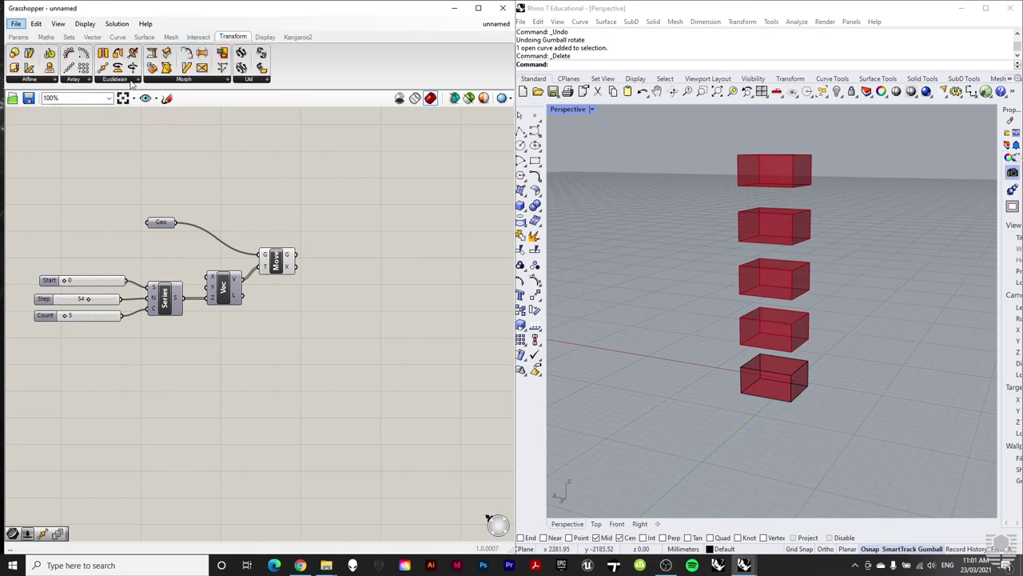
click(131, 80)
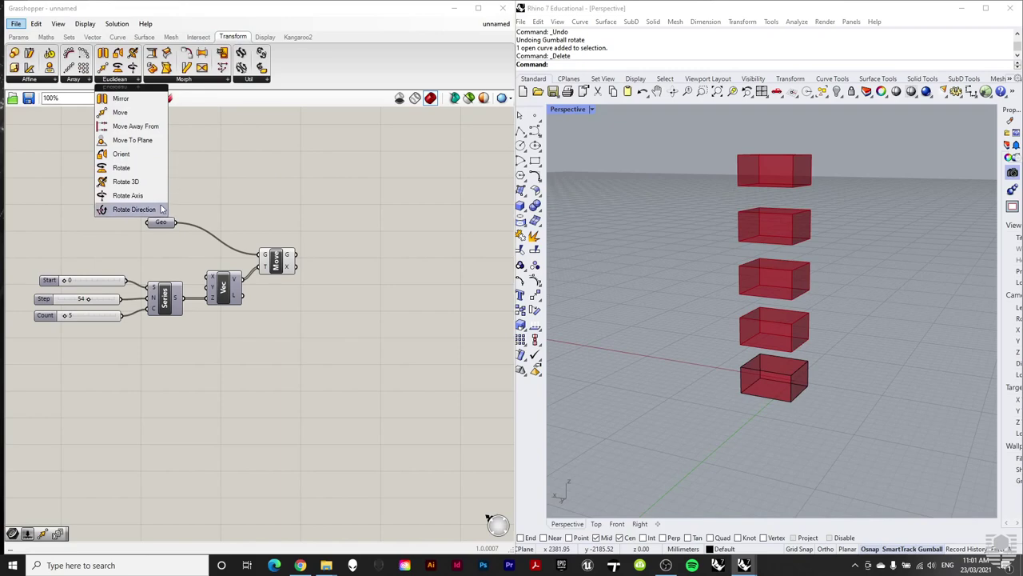
mouse_move(137, 196)
mouse_down()
mouse_move(388, 302)
mouse_move(397, 295)
mouse_up()
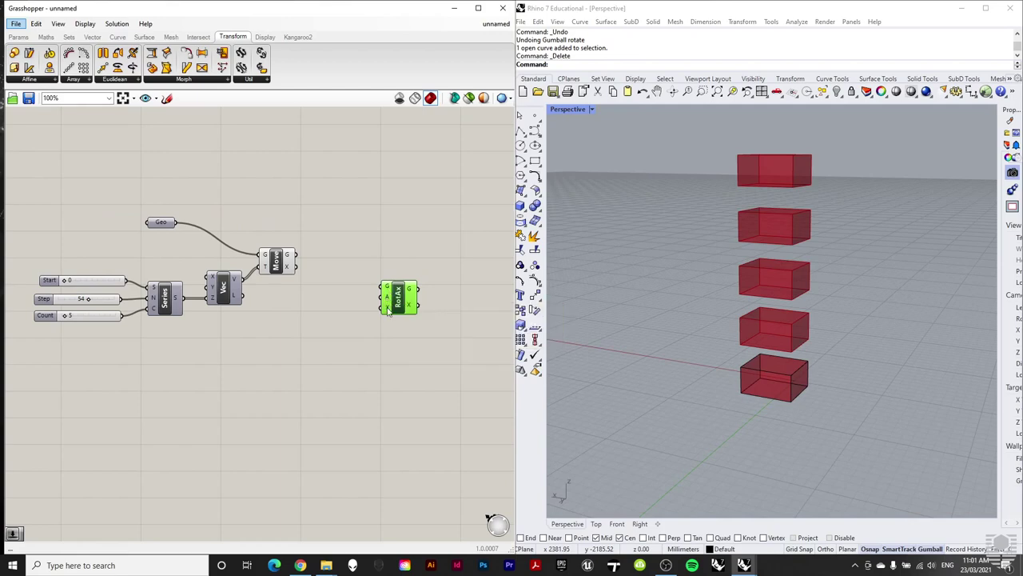
click(349, 240)
drag(302, 261, 383, 287)
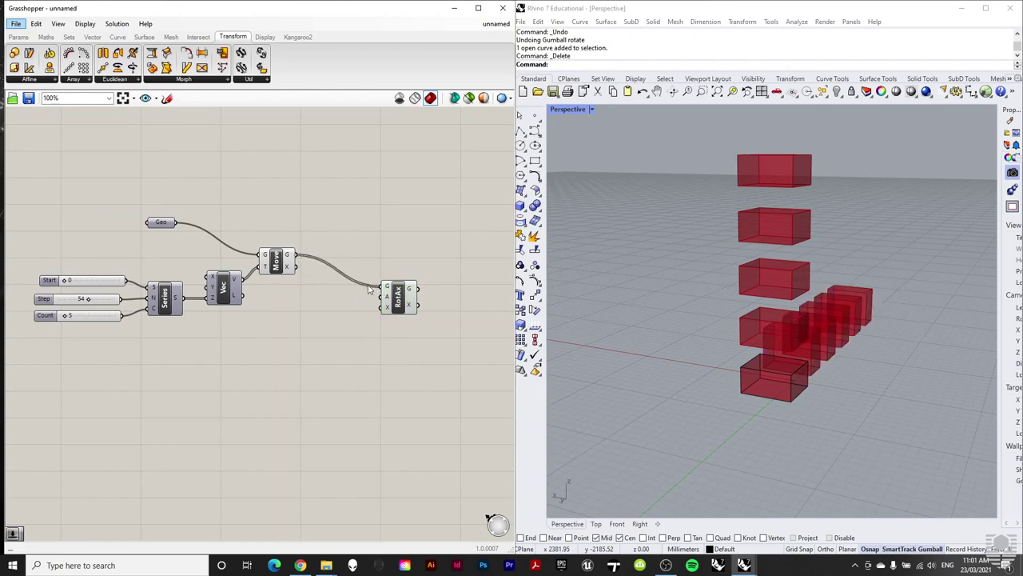
right_drag(848, 326, 833, 320)
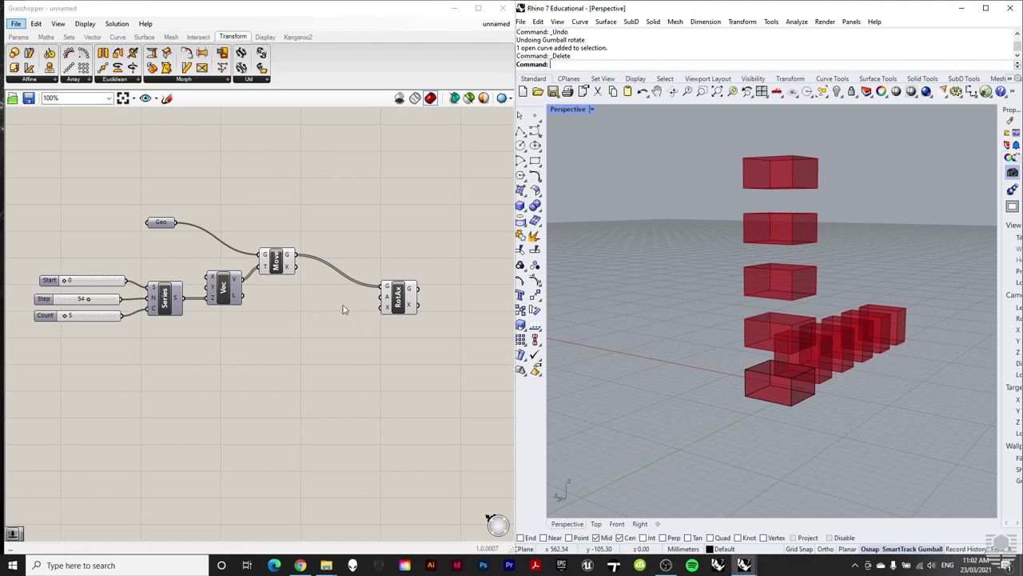
Step: Wire a new 0<pi<2*pi number slider into the Rotate Axis component's angle input and set it to 0
double_click(303, 314)
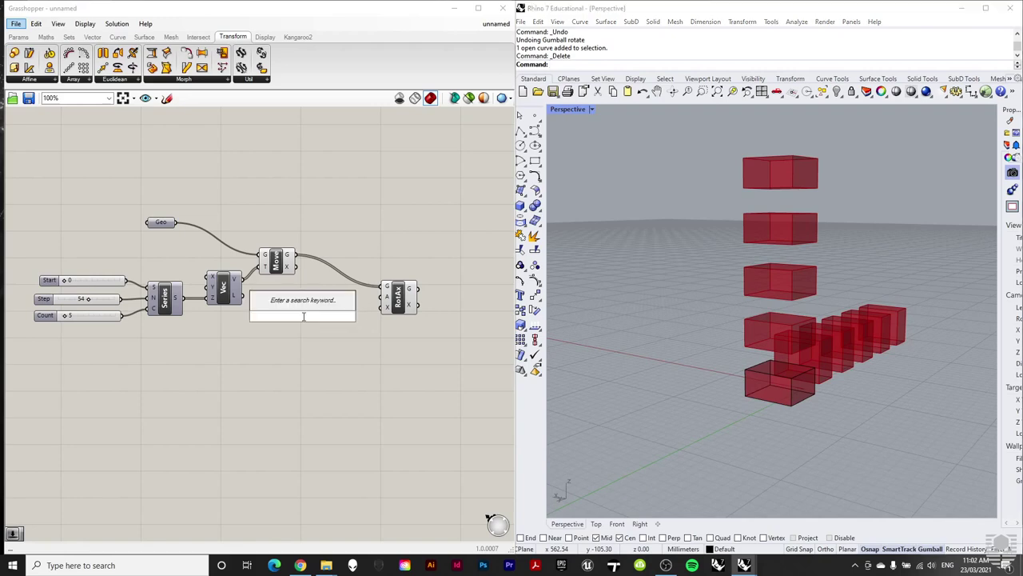
text(0)
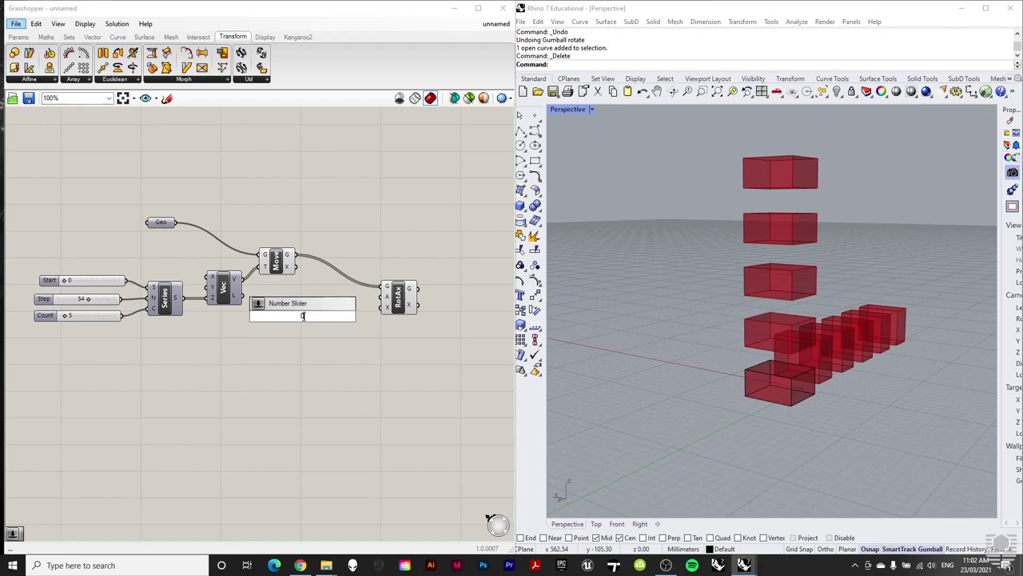
text(<pi<2)
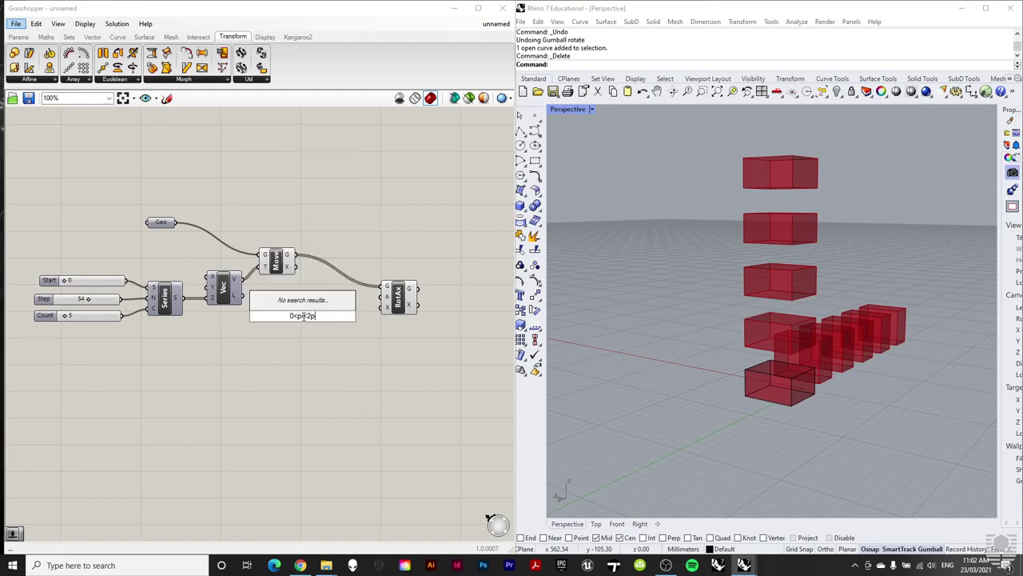
text(*pi)
key(Return)
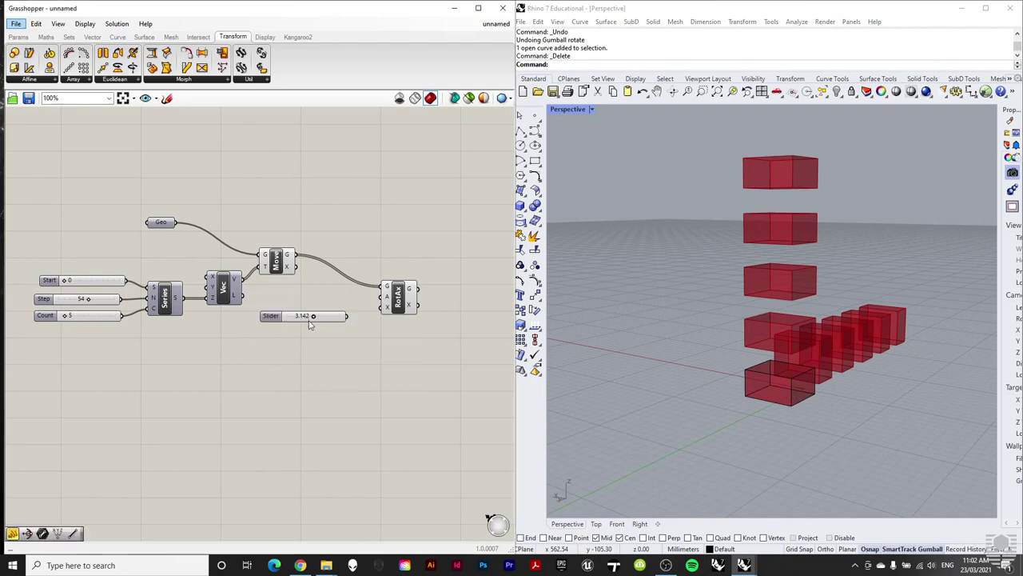
drag(348, 317, 384, 304)
drag(317, 318, 296, 303)
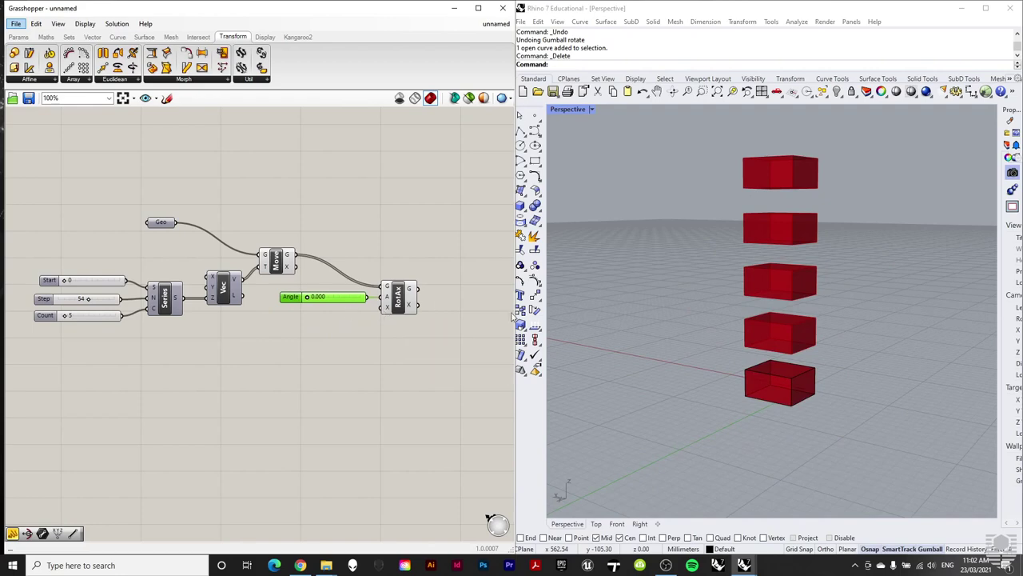
drag(310, 299, 290, 318)
Step: Draw a vertical polyline about 112 mm long upward from the centre of the bottom box's base, with Ortho on
right_drag(669, 233, 593, 281)
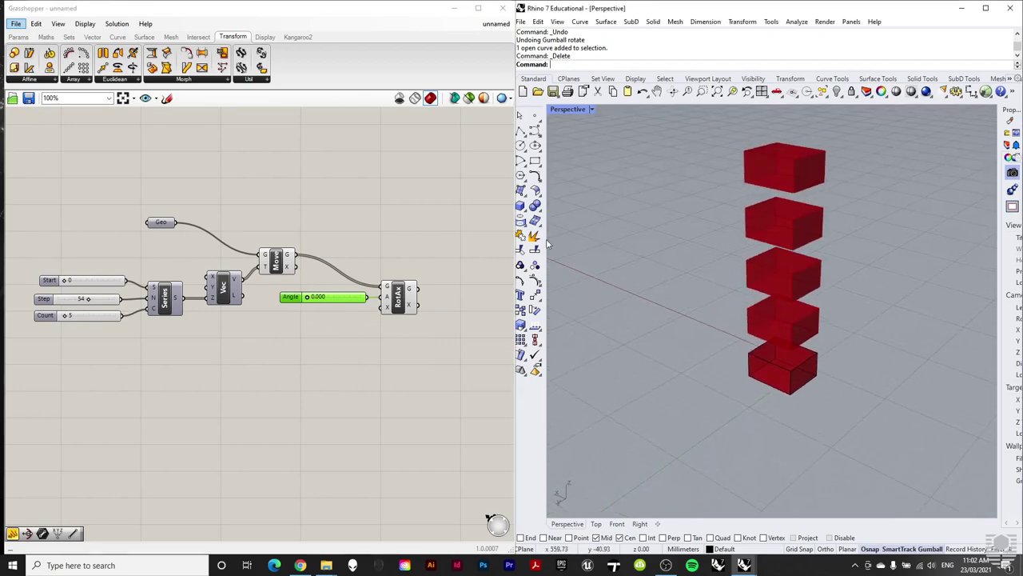
click(521, 134)
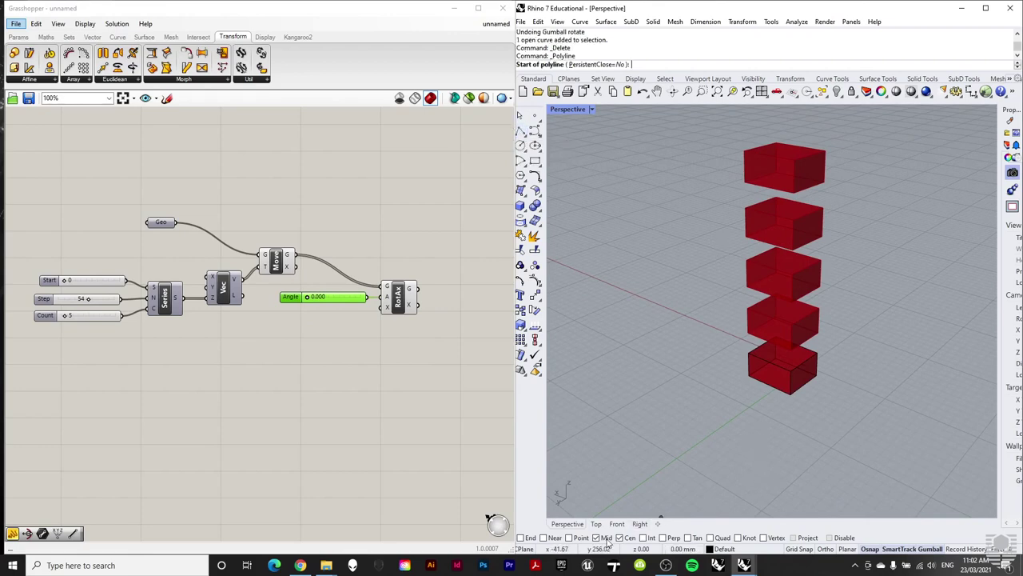
scroll(799, 354, up, 3)
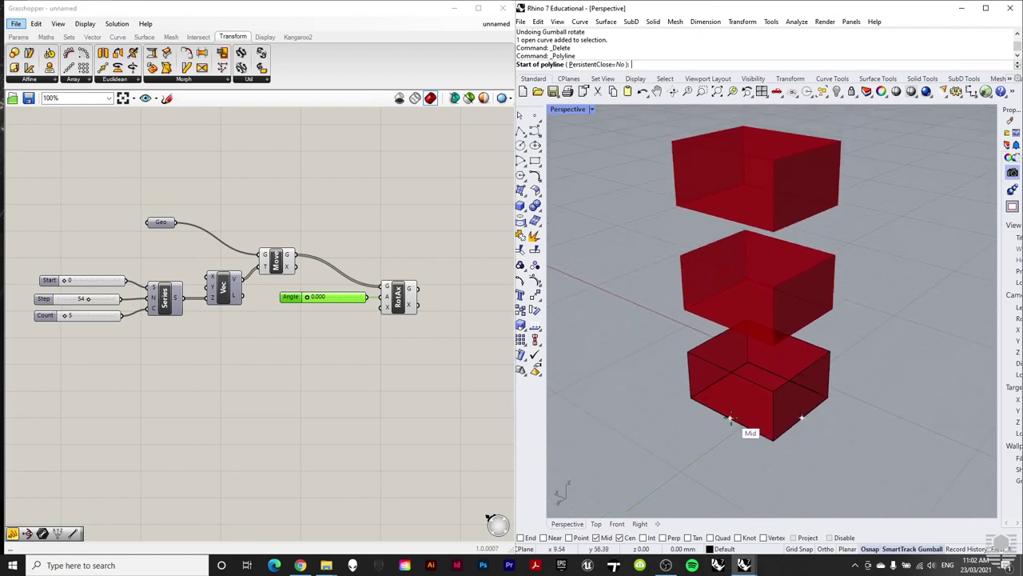
click(759, 396)
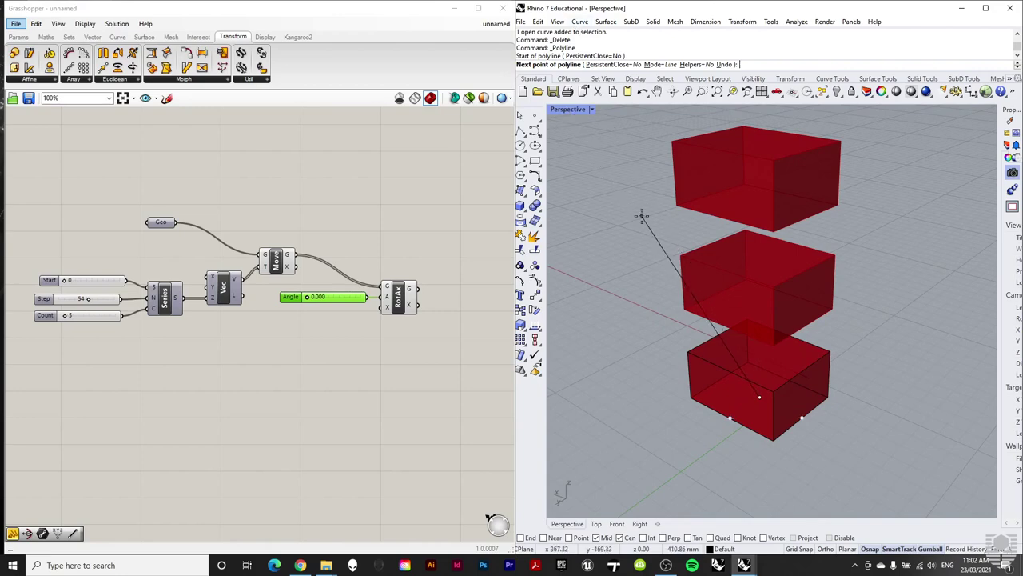
double_click(568, 110)
key(F8)
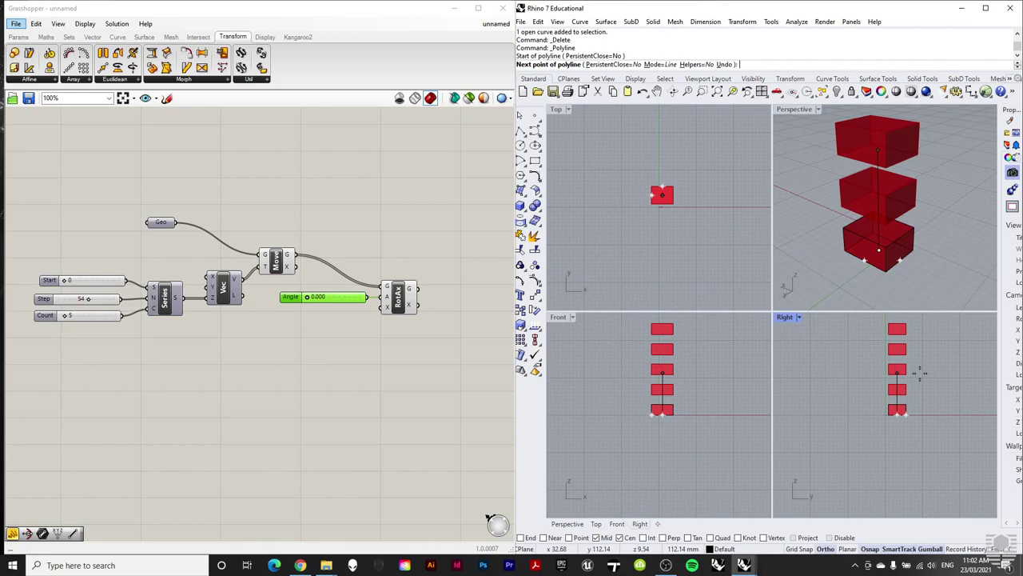
click(919, 371)
key(Return)
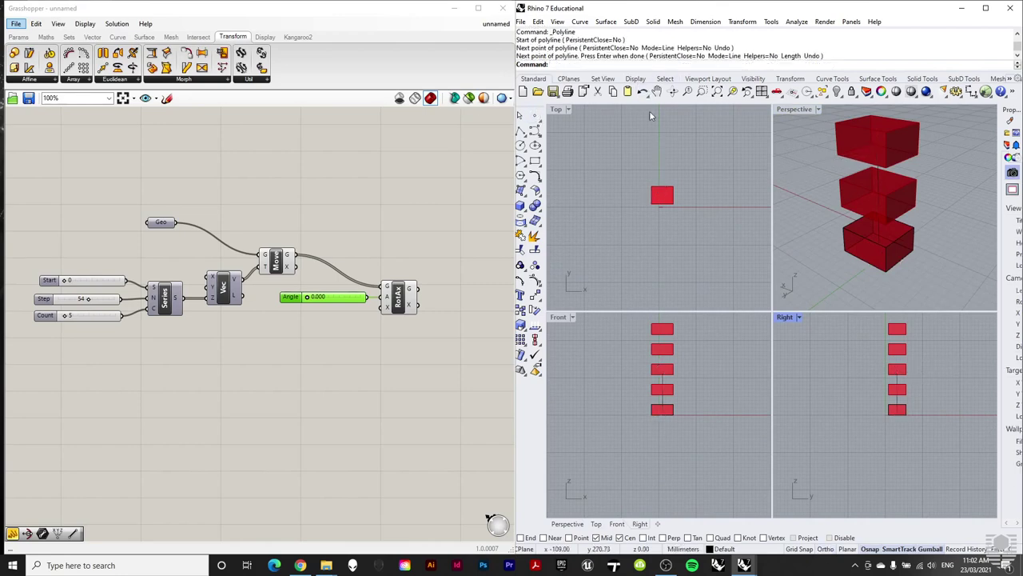
Step: Maximize the Perspective viewport again and inspect the new vertical line through the box stack by selecting it
double_click(787, 112)
right_drag(741, 183, 688, 257)
click(768, 264)
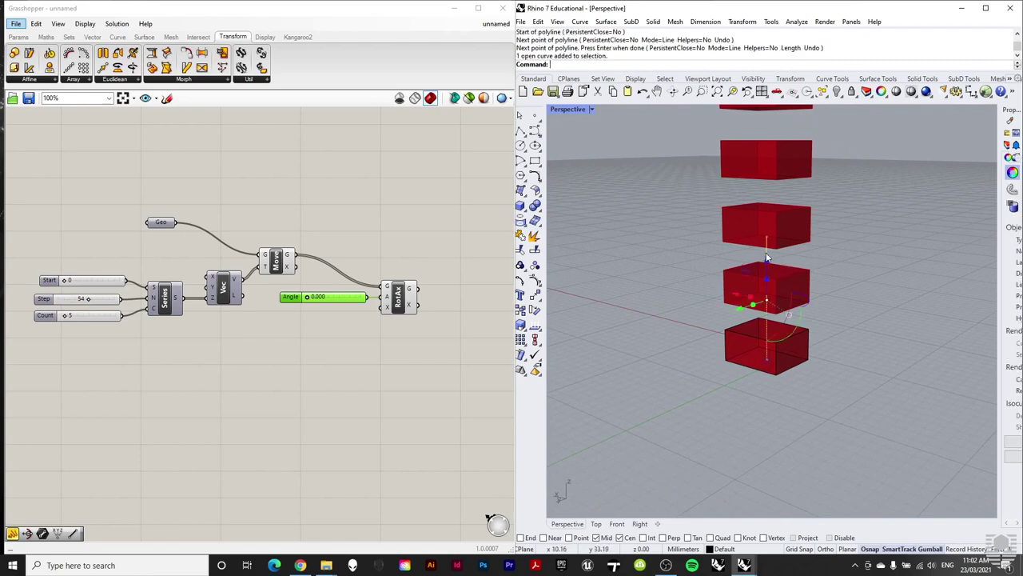
click(228, 146)
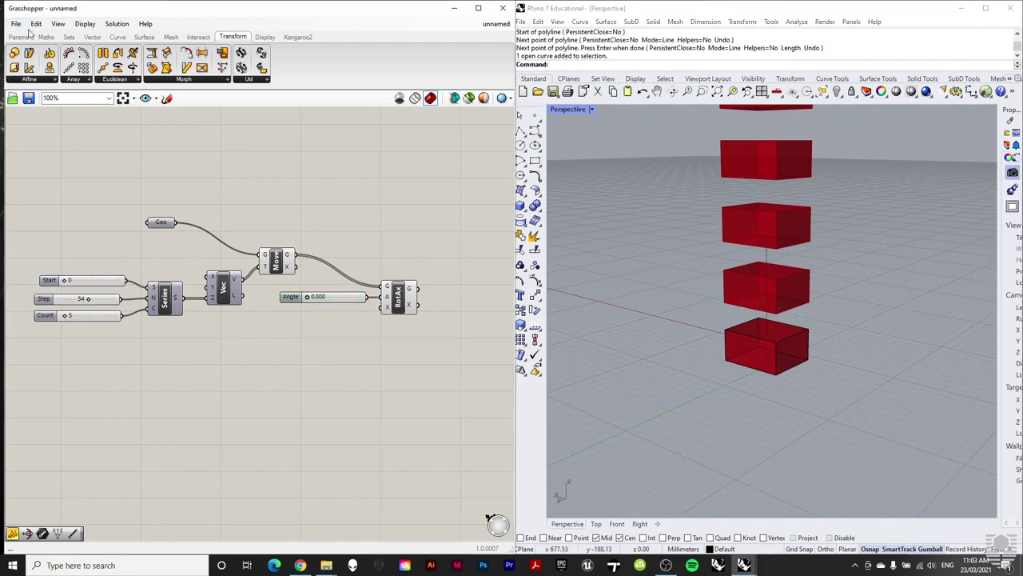
Step: Add a Curve parameter that references the vertical line and connect it to the Rotate Axis component's axis input
click(19, 36)
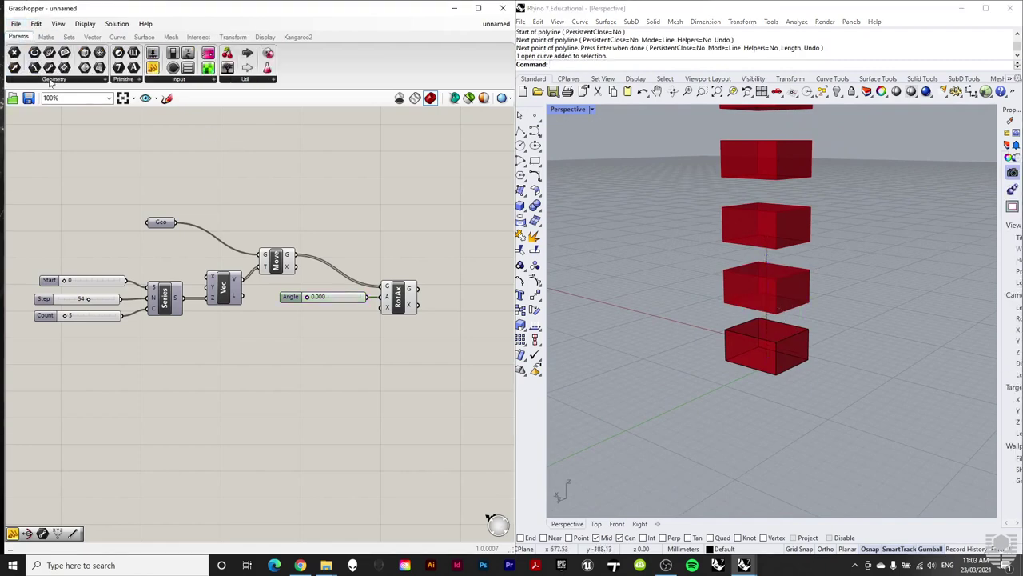
click(50, 80)
drag(32, 128, 315, 337)
right_click(324, 336)
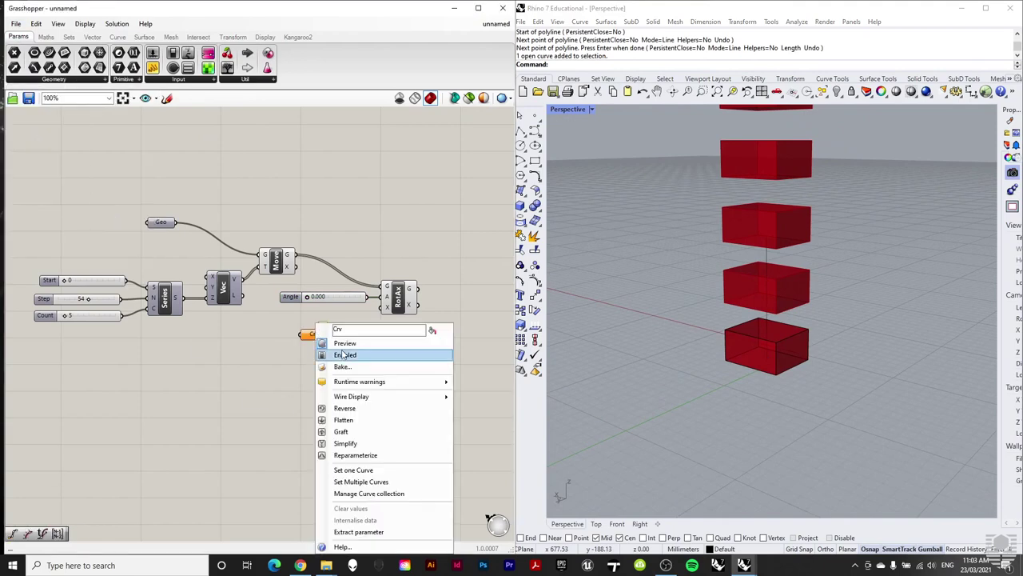
click(373, 470)
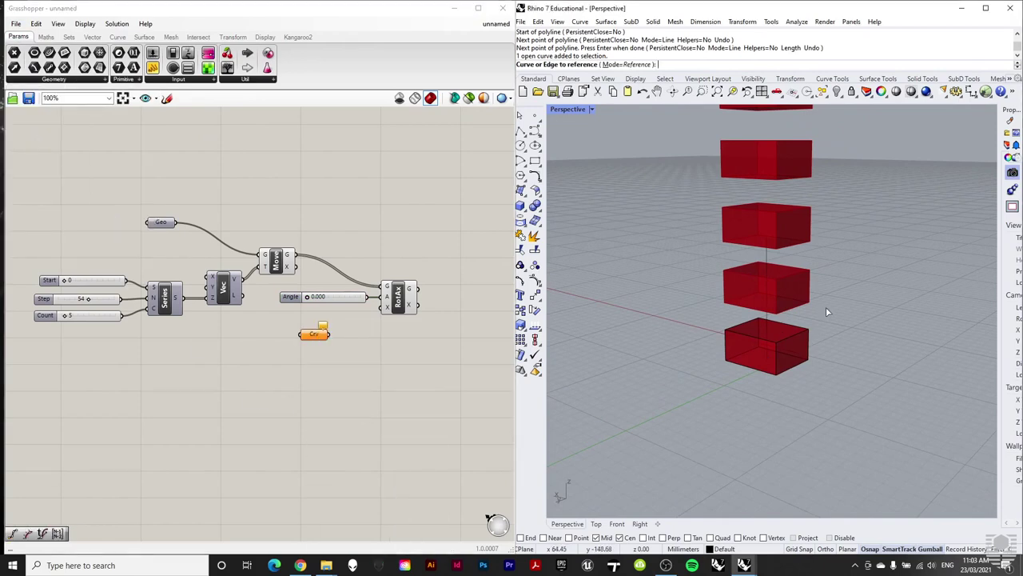
click(767, 257)
drag(329, 334, 382, 312)
Step: Turn off the Move component's preview and test the rotation with the Angle slider, returning it to 0
scroll(720, 302, down, 3)
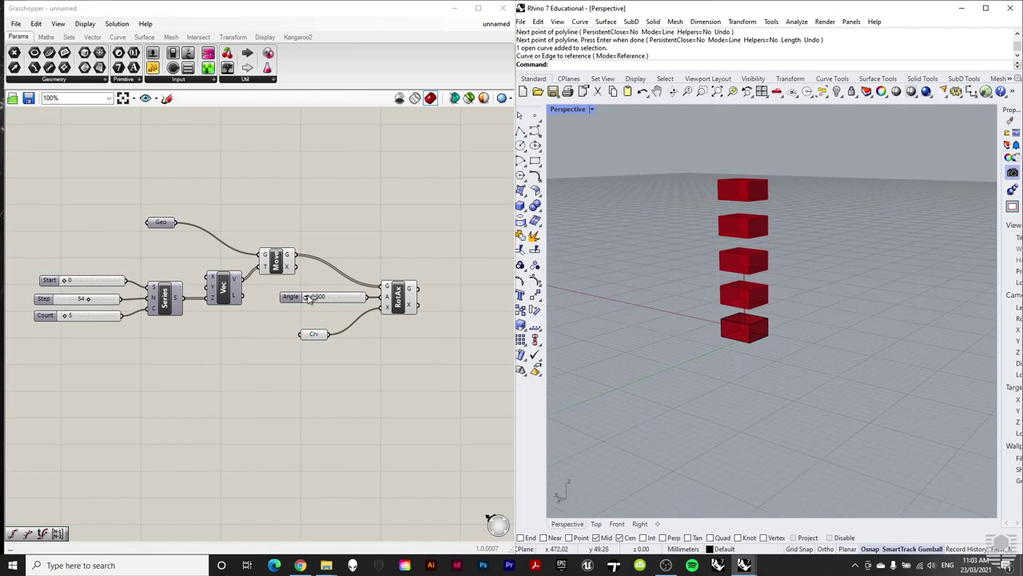
mouse_move(308, 297)
mouse_down()
mouse_move(334, 298)
mouse_move(303, 299)
mouse_up()
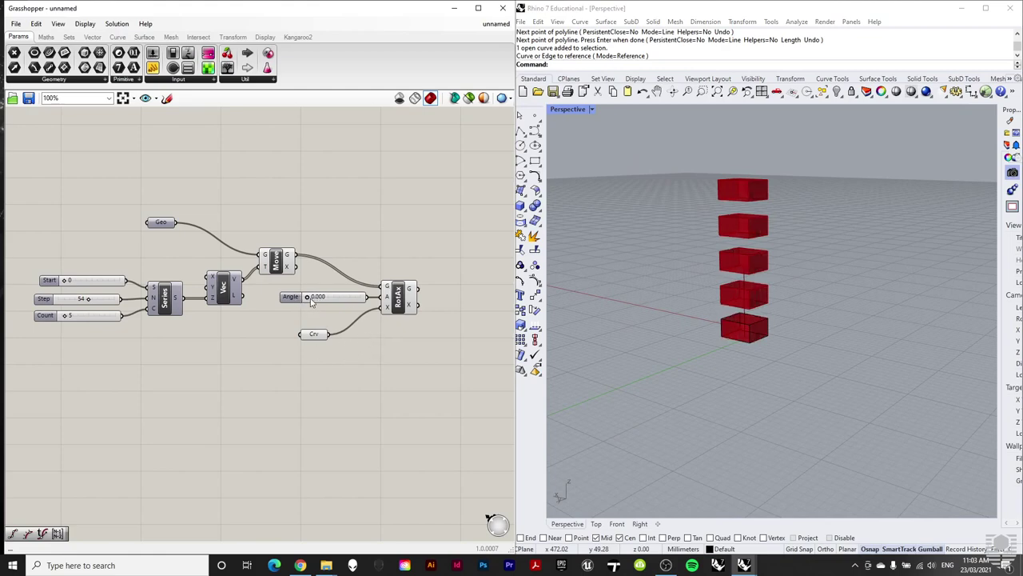
right_click(275, 270)
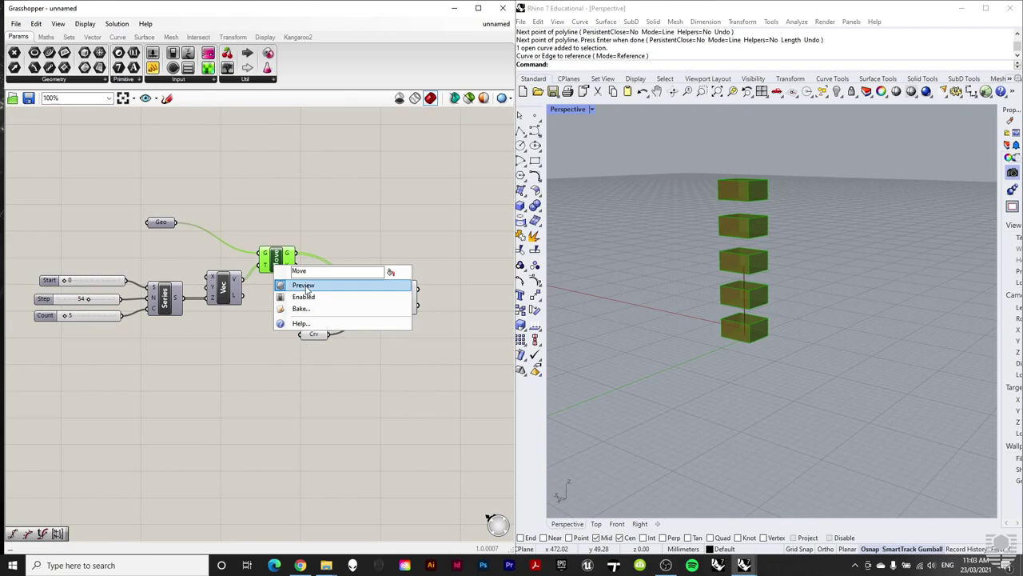
click(318, 284)
mouse_move(307, 298)
mouse_down()
mouse_move(331, 296)
mouse_move(305, 296)
mouse_up()
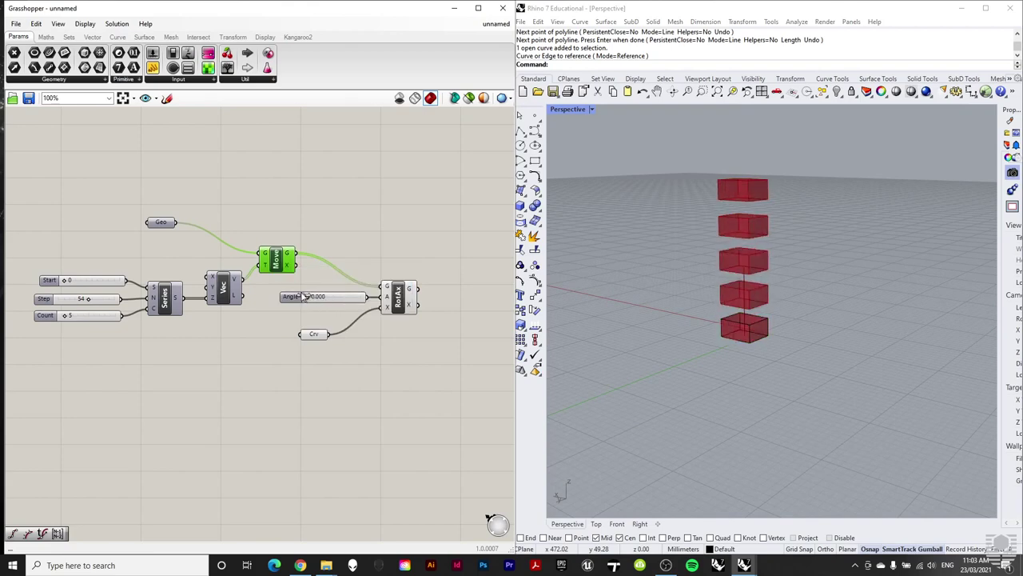
click(333, 194)
Step: Add a second Series component below the Curve parameter
click(68, 37)
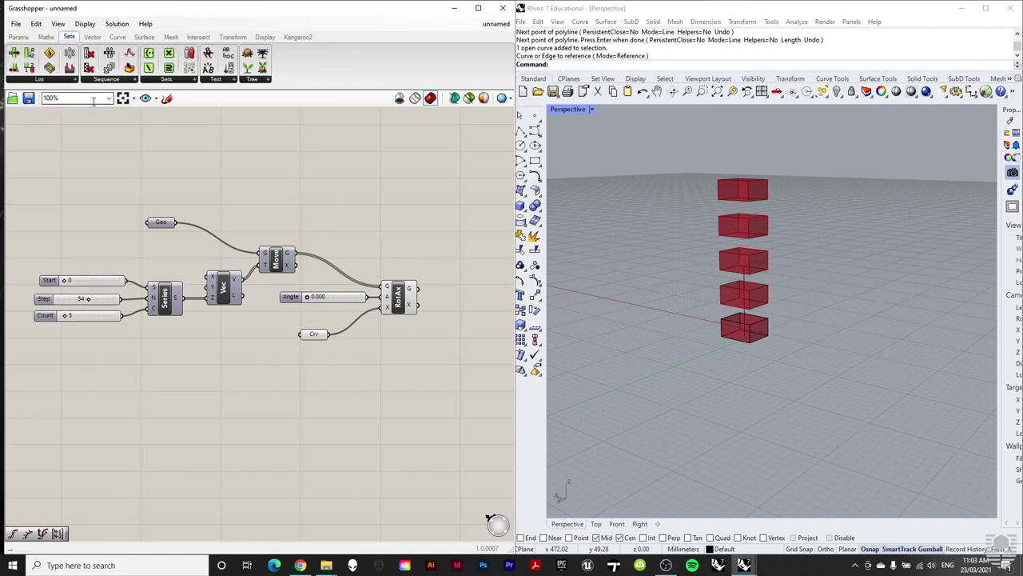
click(105, 80)
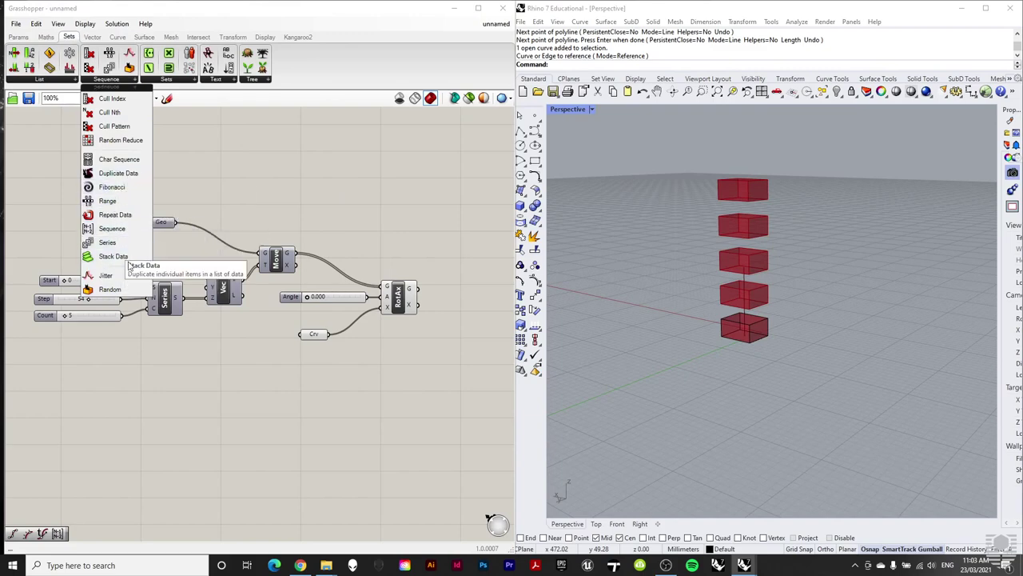
click(108, 242)
click(323, 394)
drag(324, 395, 282, 389)
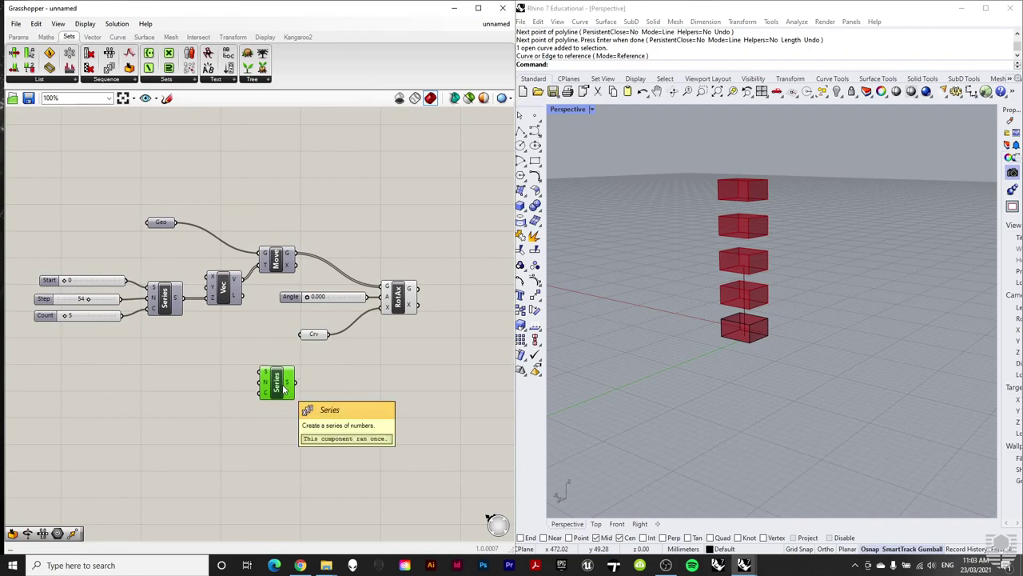
Step: Make two copies of the Angle slider beside the new Series component and delete the original slider
mouse_move(310, 298)
mouse_down()
mouse_move(347, 297)
mouse_move(301, 298)
mouse_up()
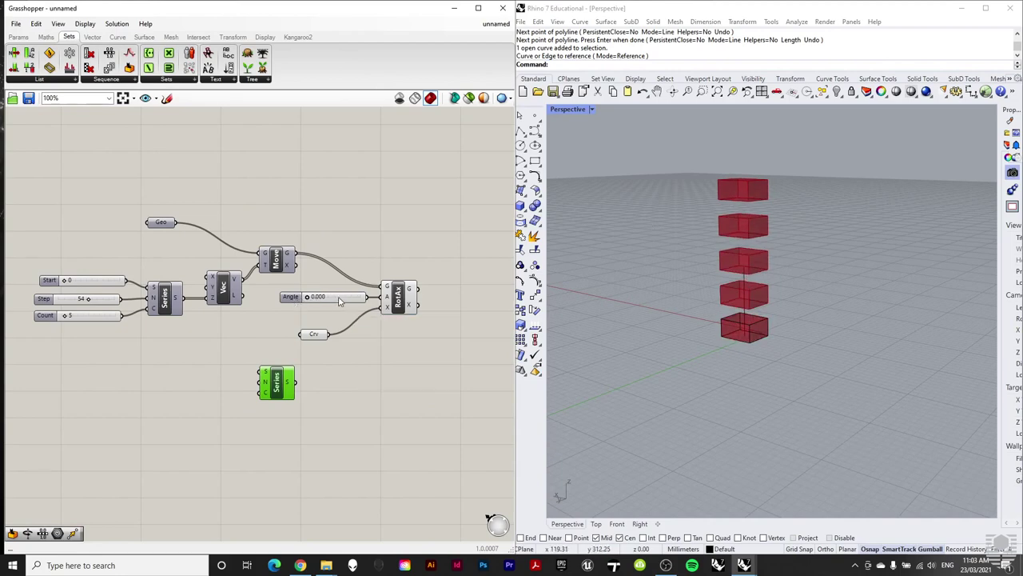
drag(338, 298, 213, 370)
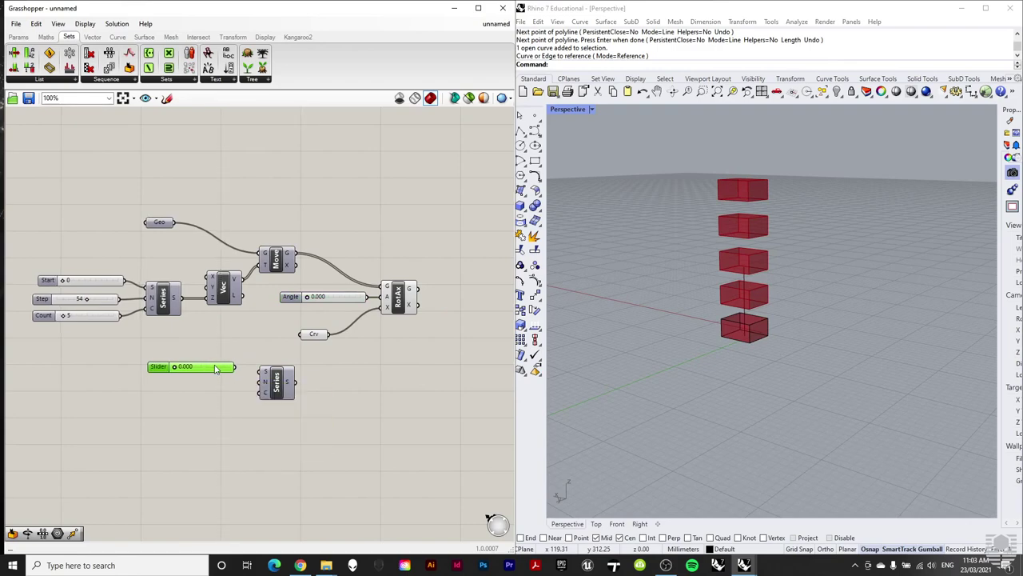
alt+drag(214, 369, 222, 383)
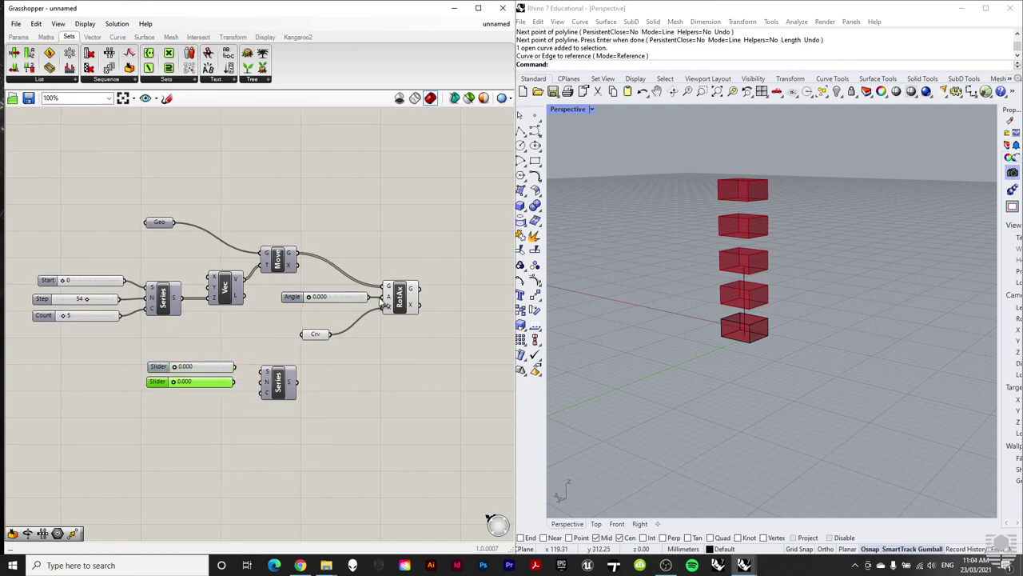
click(347, 302)
key(Delete)
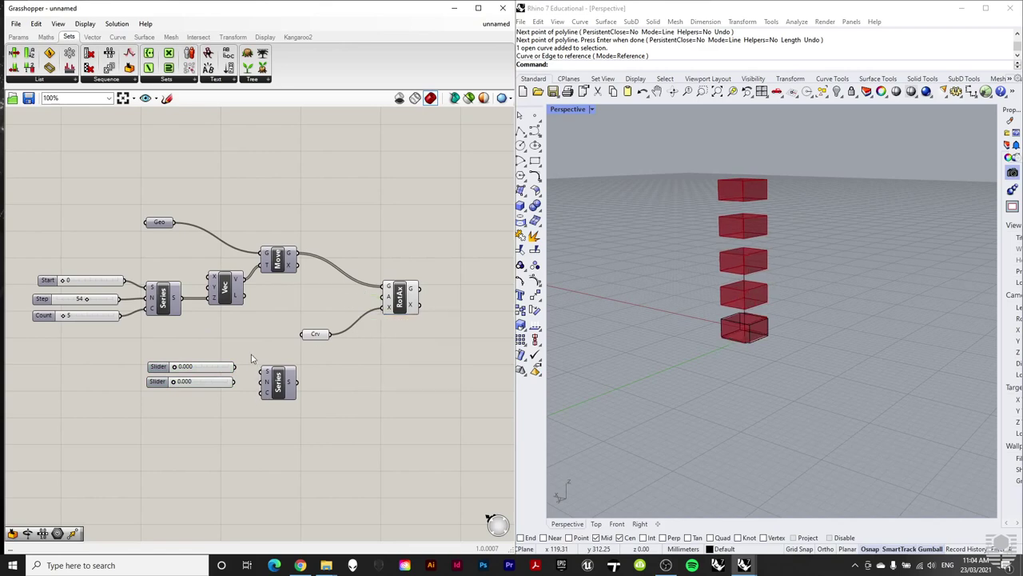
Step: Feed the second Series from the two copied sliders and the existing Count slider, and connect its output to the Rotate Axis angle input
drag(236, 367, 265, 381)
drag(122, 318, 258, 394)
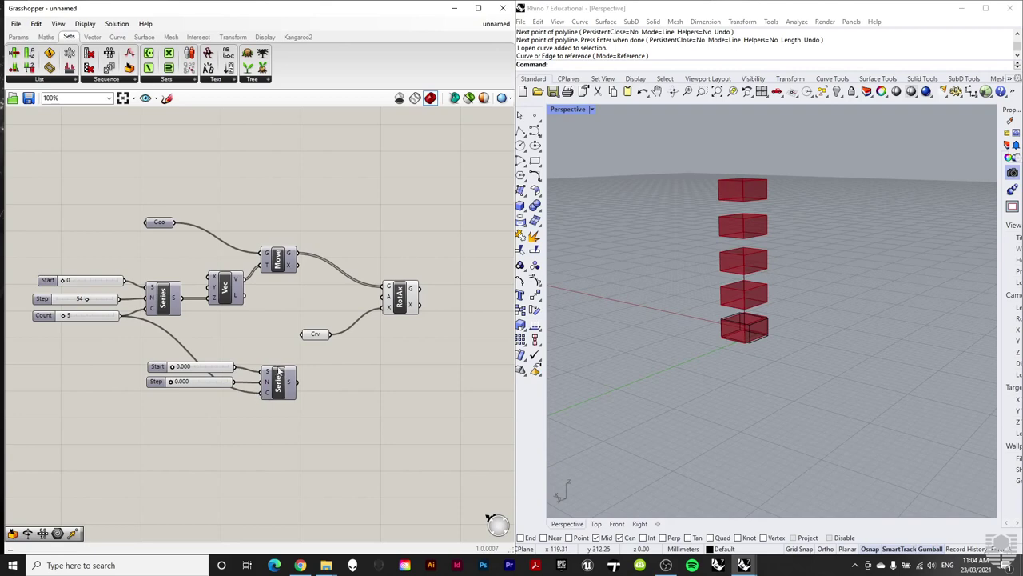
drag(299, 385, 382, 302)
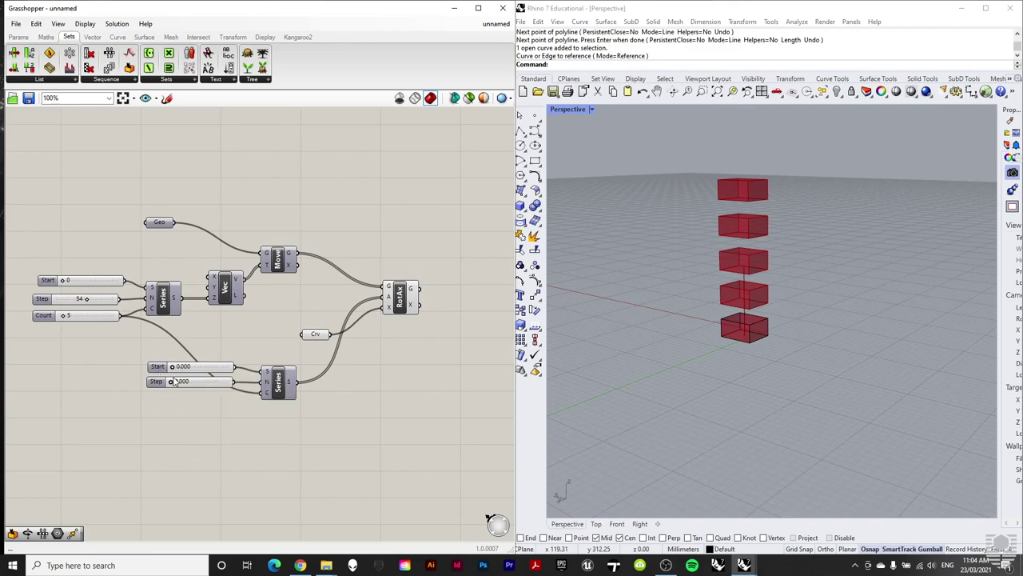
Step: Sweep the second Series' Step slider to examine the progressive twist of the boxes, returning it to 0
mouse_move(172, 384)
mouse_down()
mouse_move(219, 389)
mouse_move(168, 382)
mouse_up()
scroll(818, 293, up, 4)
right_drag(736, 262, 741, 295)
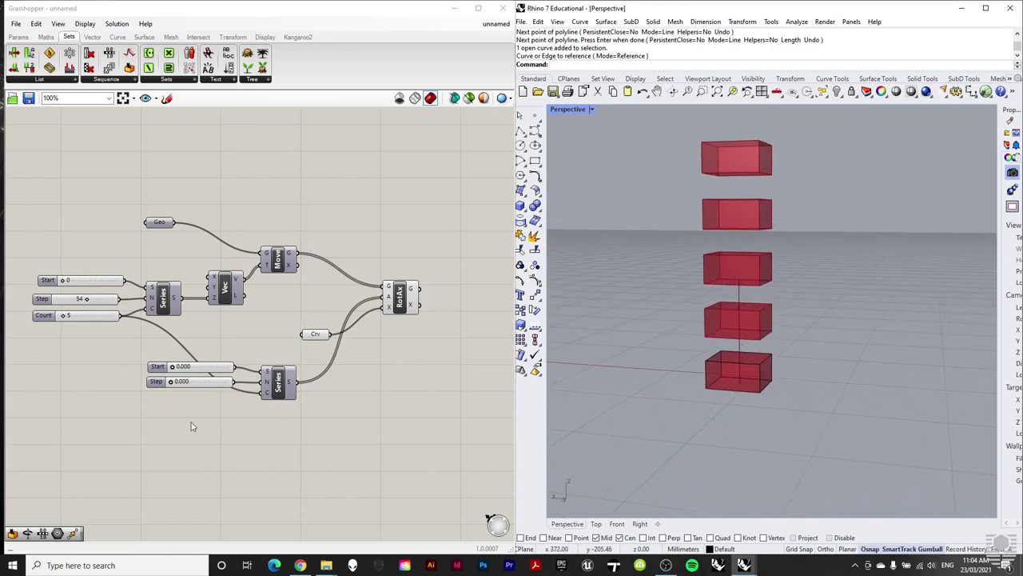
mouse_move(169, 383)
mouse_down()
mouse_move(181, 384)
mouse_move(169, 383)
mouse_up()
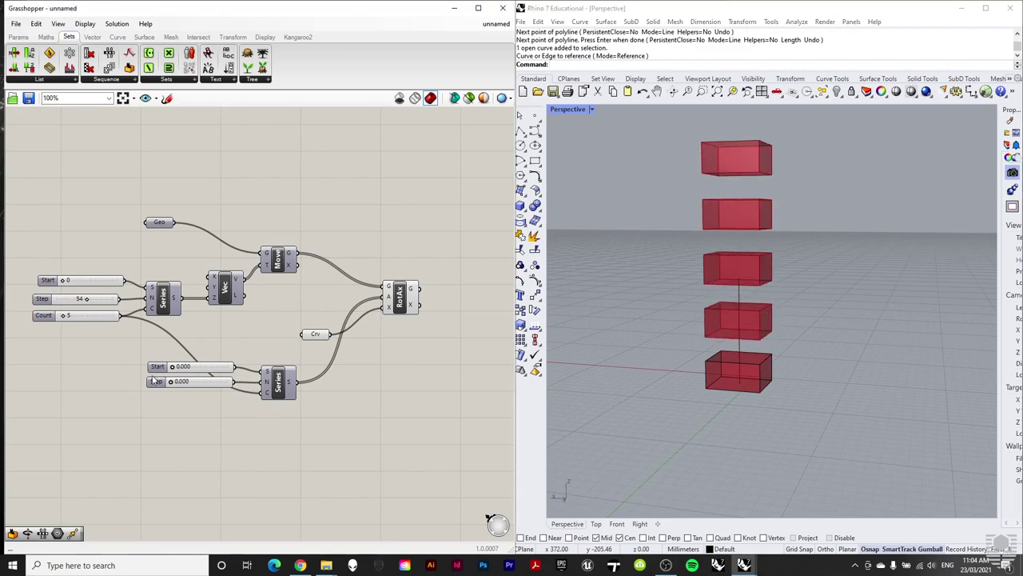
Step: Tilt the vertical axis line in the Perspective viewport by rotating it with the gumball, and deselect it
click(739, 295)
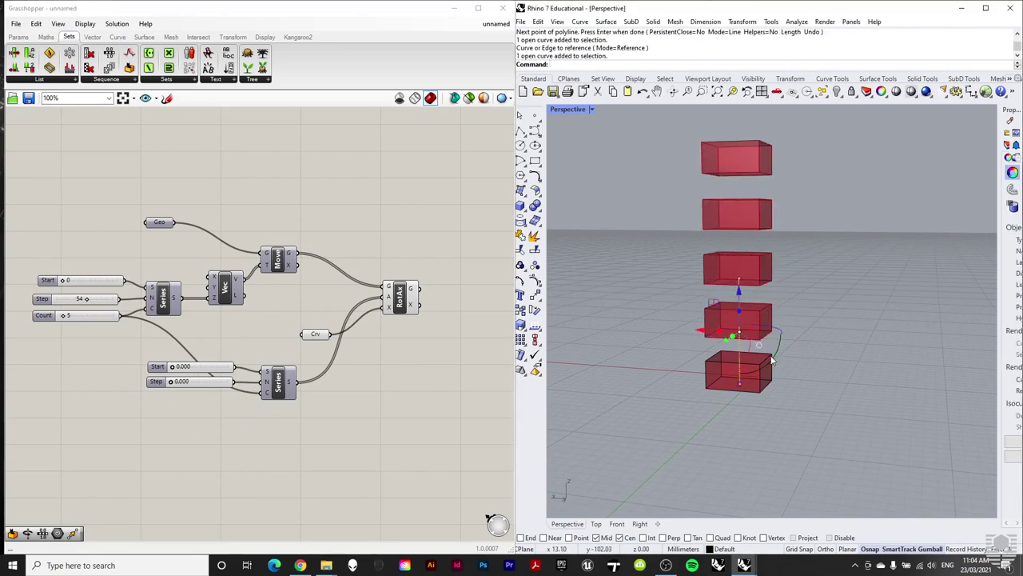
drag(768, 336, 765, 357)
click(461, 369)
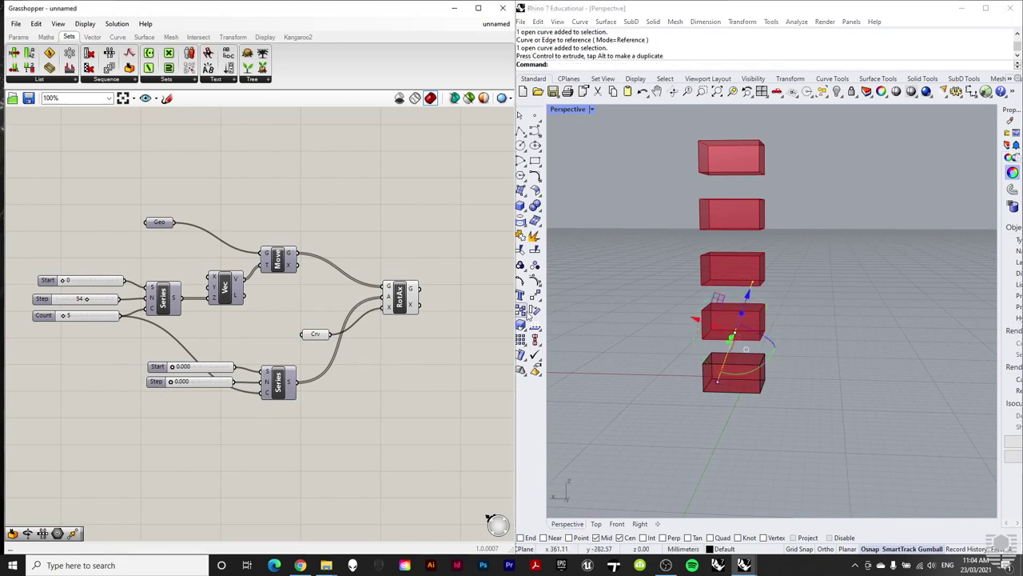
click(601, 268)
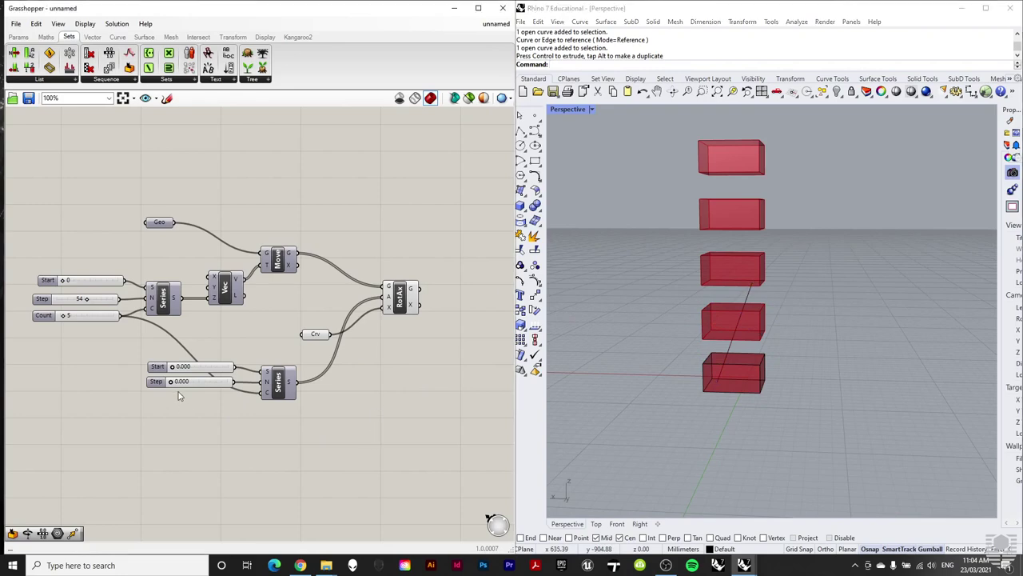
scroll(661, 392, down, 2)
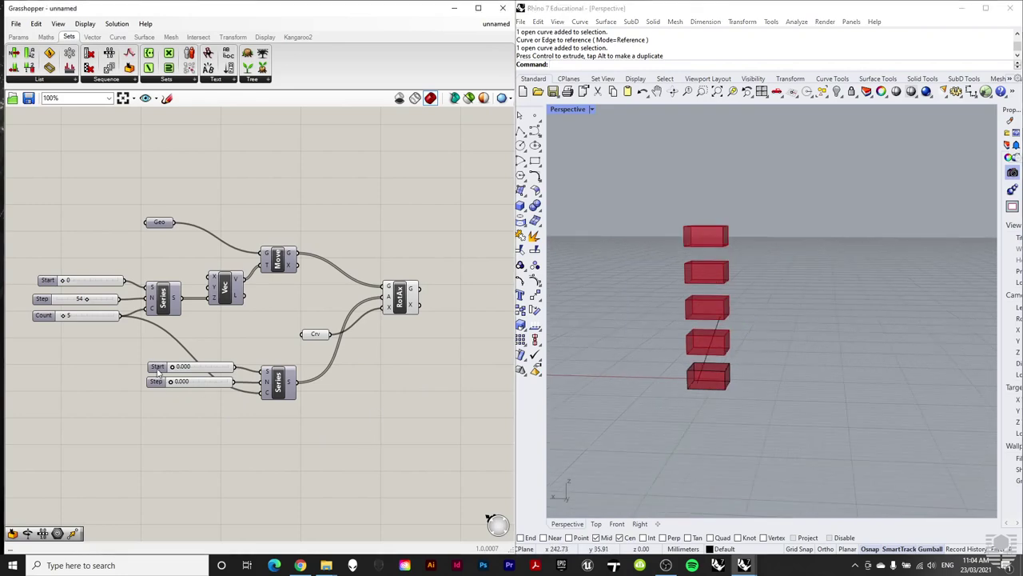
mouse_move(170, 382)
mouse_down()
mouse_move(235, 389)
mouse_move(170, 382)
mouse_up()
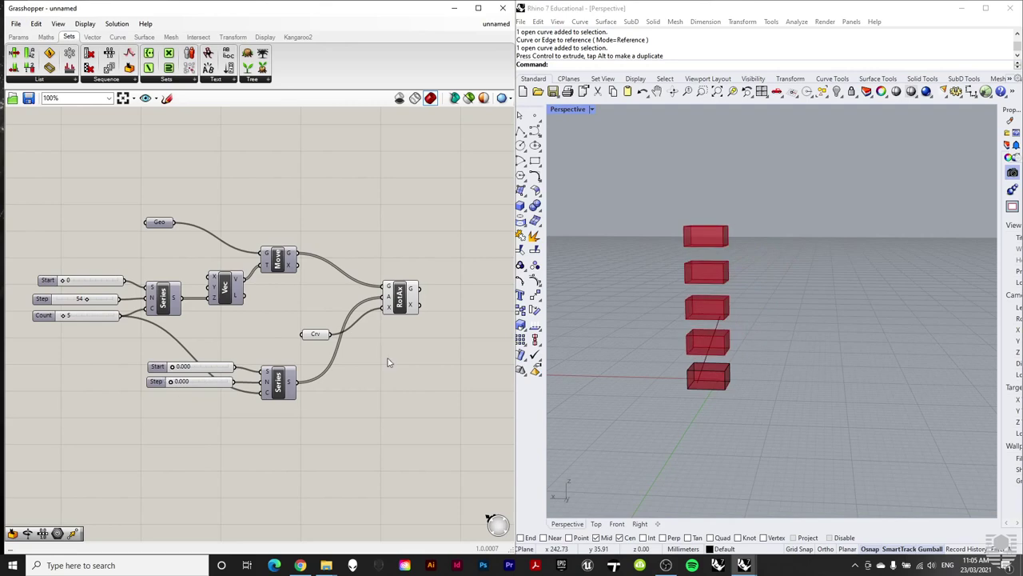
mouse_move(169, 384)
mouse_down()
mouse_move(194, 387)
mouse_move(169, 384)
mouse_up()
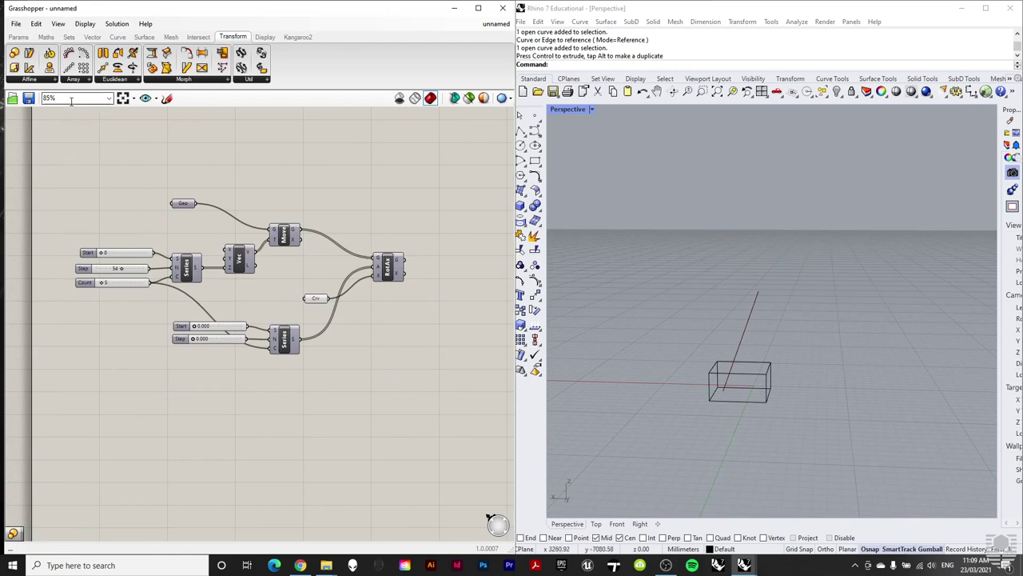
Step: Add a Scale component and connect the Rotate Axis geometry output to its geometry input
click(43, 82)
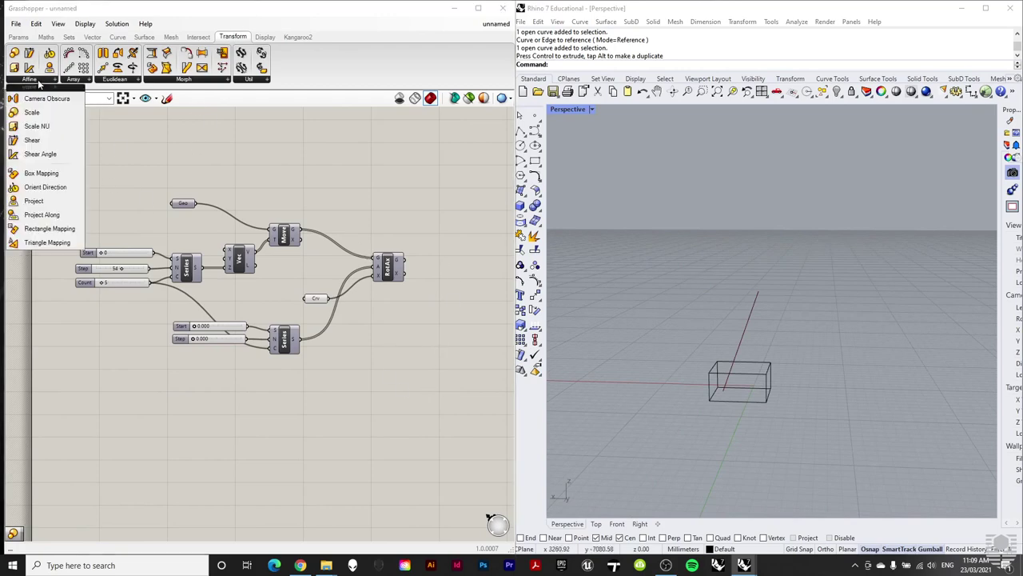
drag(50, 119, 432, 373)
drag(406, 264, 424, 361)
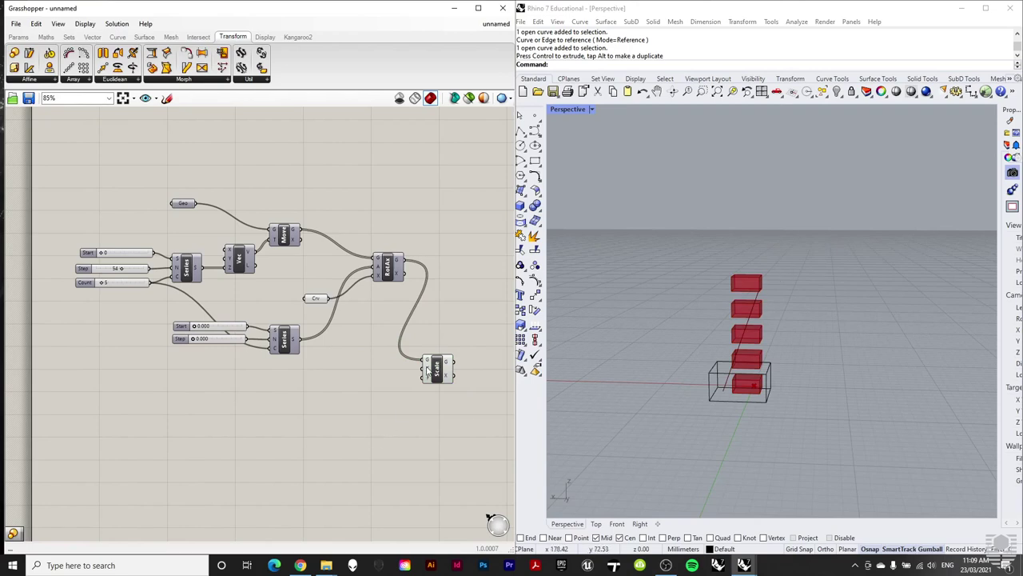
Step: Copy the first Series component beside Scale and disconnect its Start and Step inputs, keeping only the Count connection
mouse_move(428, 386)
alt+drag(186, 270, 385, 407)
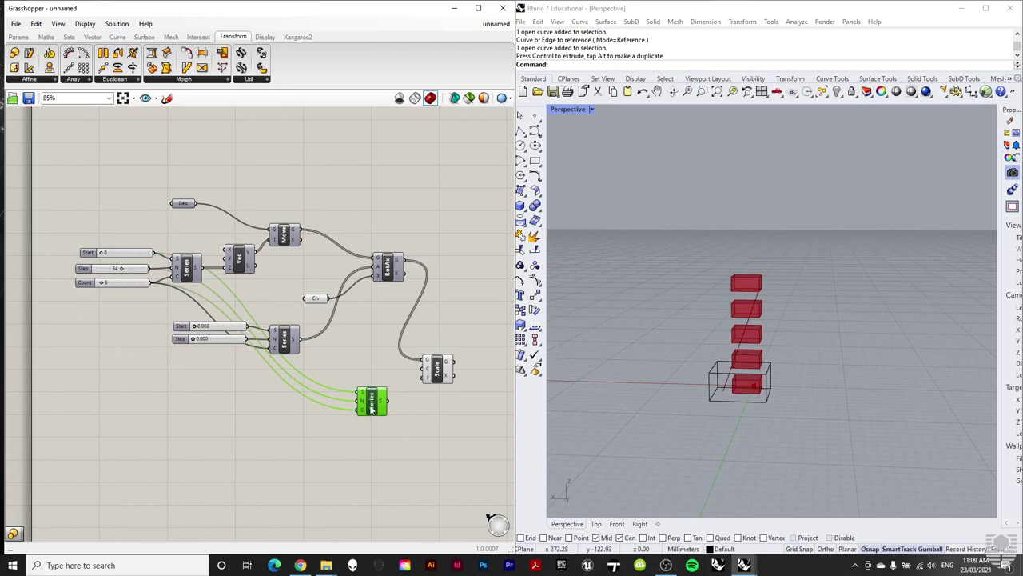
drag(357, 391, 151, 282)
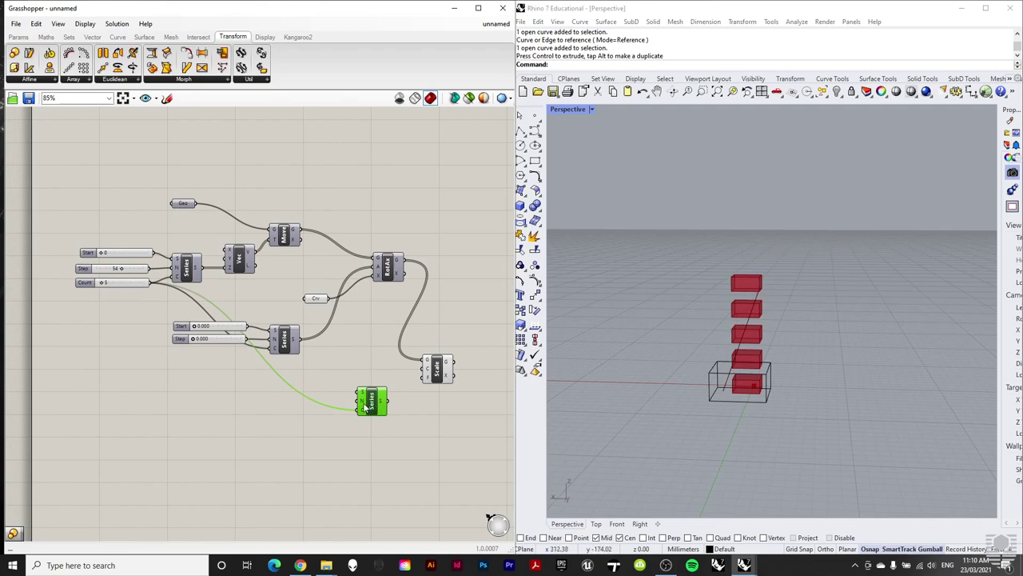
click(346, 376)
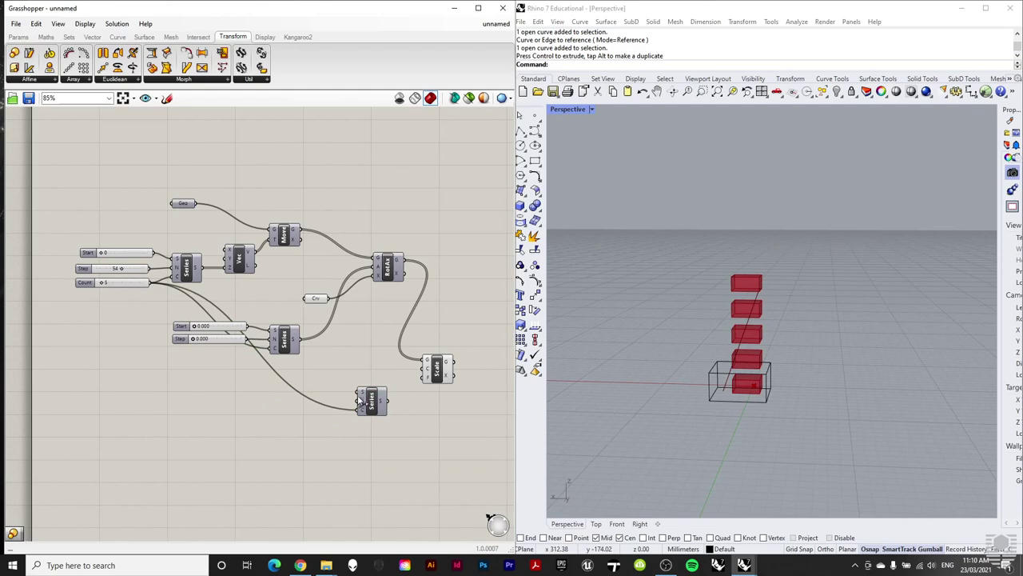
Step: Create an integer slider from 1 to 10 with value 1, connect it to the third Series' Start input, and align it there
double_click(248, 408)
text(1)
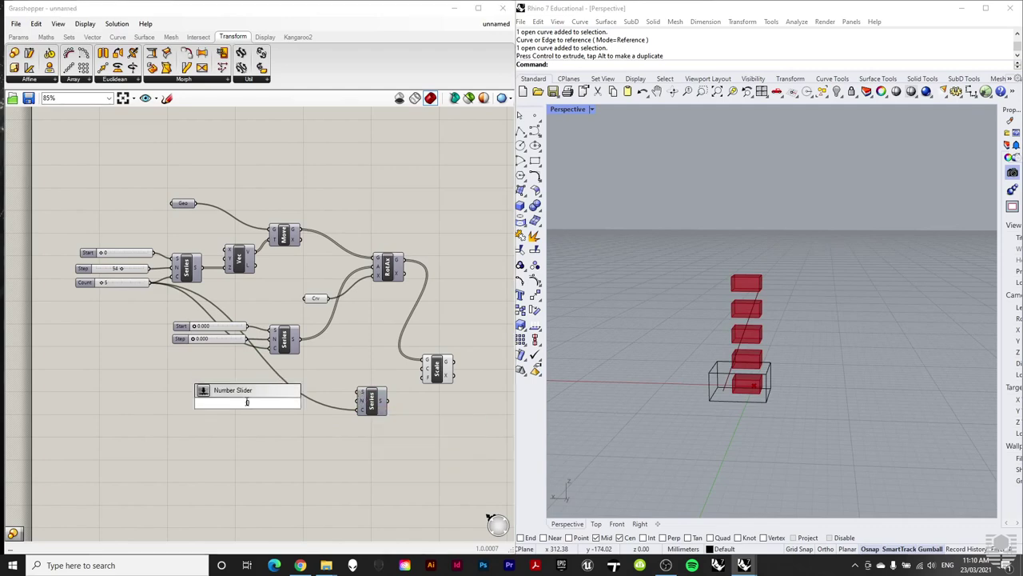
text(<1<10)
key(Return)
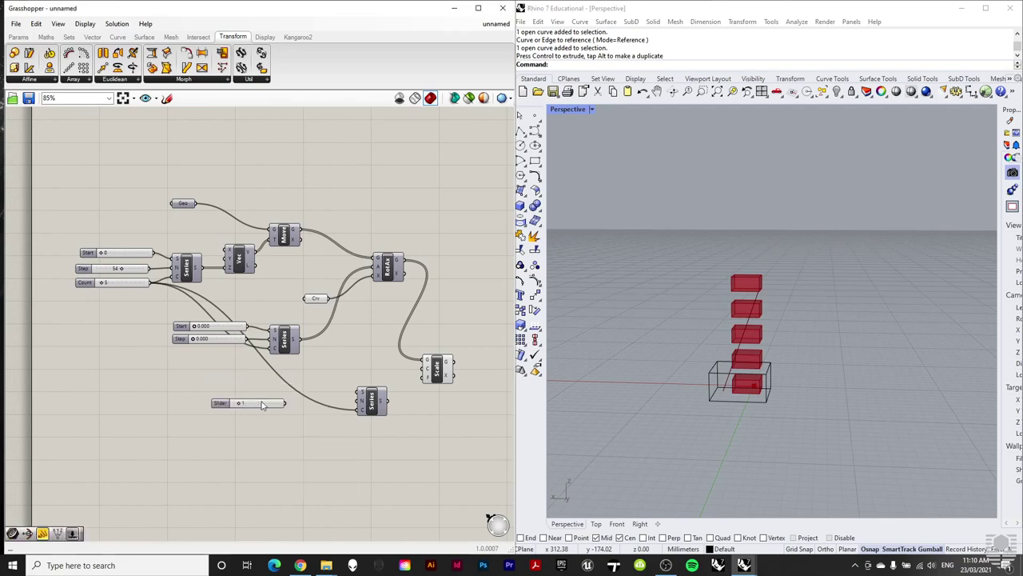
drag(285, 403, 358, 393)
drag(260, 408, 296, 397)
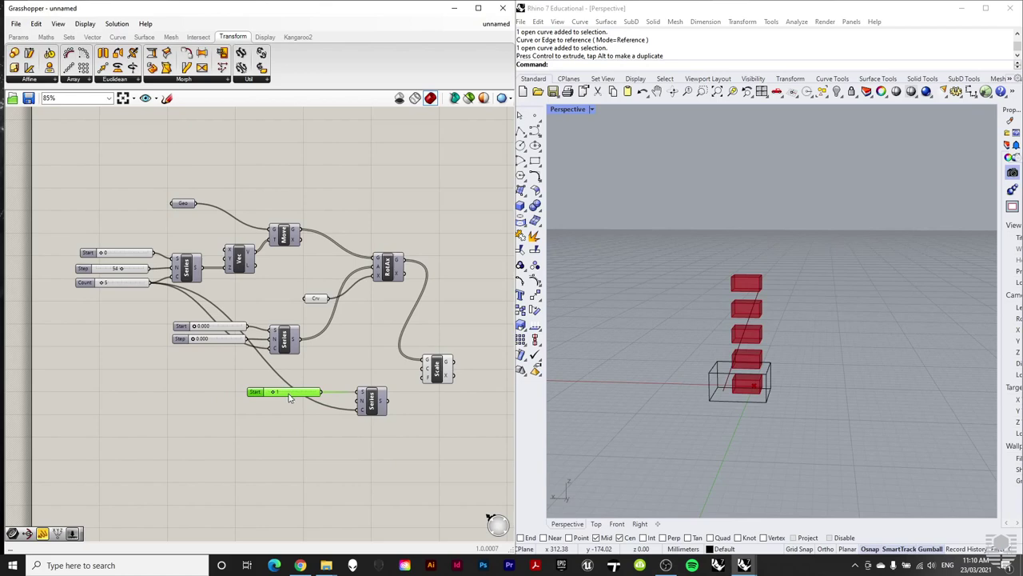
Step: Duplicate the new Start slider to feed the third Series' Step input, and connect that Series to Scale's factor input
alt+drag(290, 397, 424, 378)
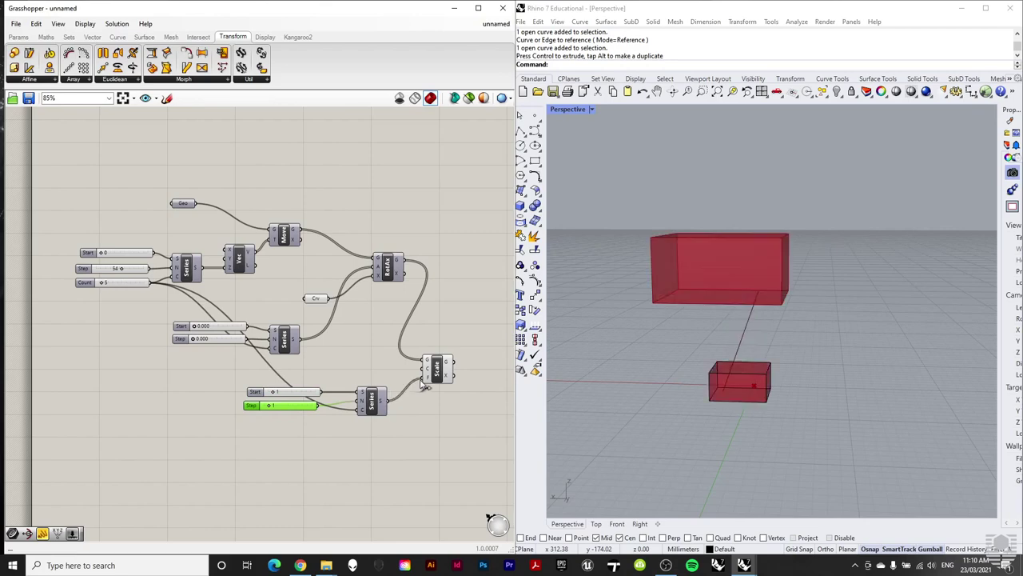
scroll(752, 391, down, 5)
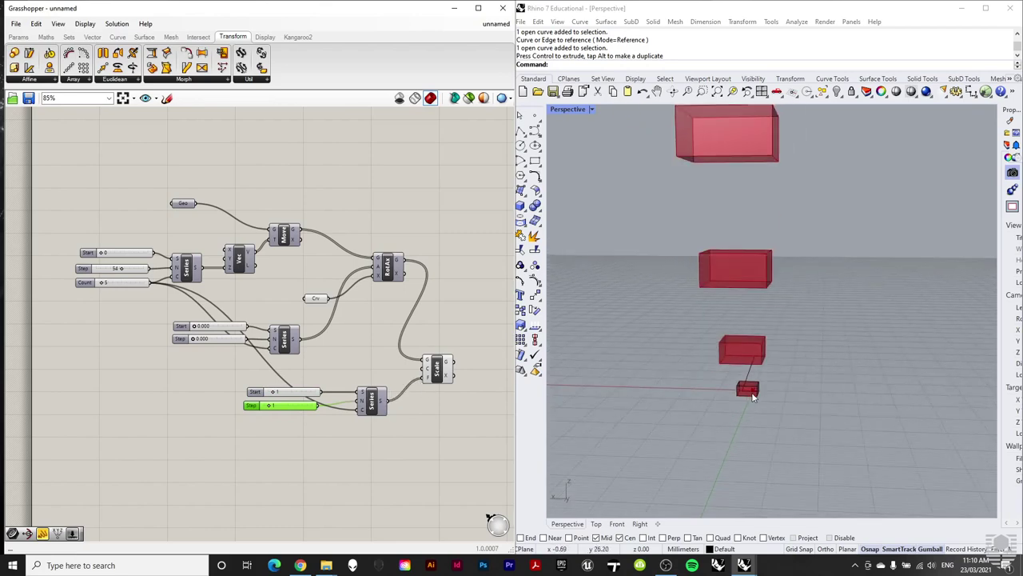
scroll(753, 390, down, 2)
scroll(755, 359, up, 3)
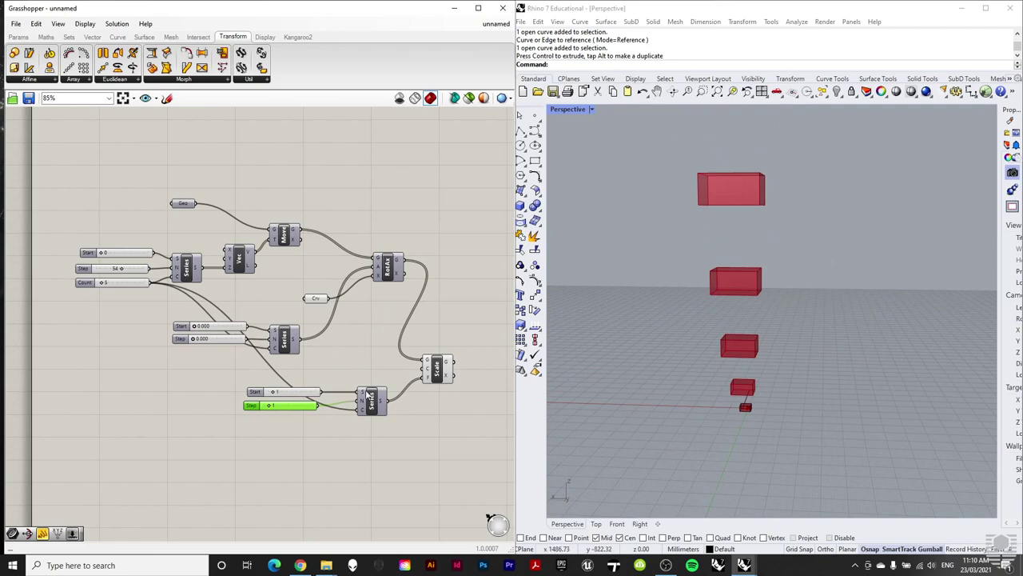
Step: Set the shared Count slider to 11 and the rotation Series' Step slider to 3.847 to vary the scaled, twisting boxes
drag(194, 341, 203, 342)
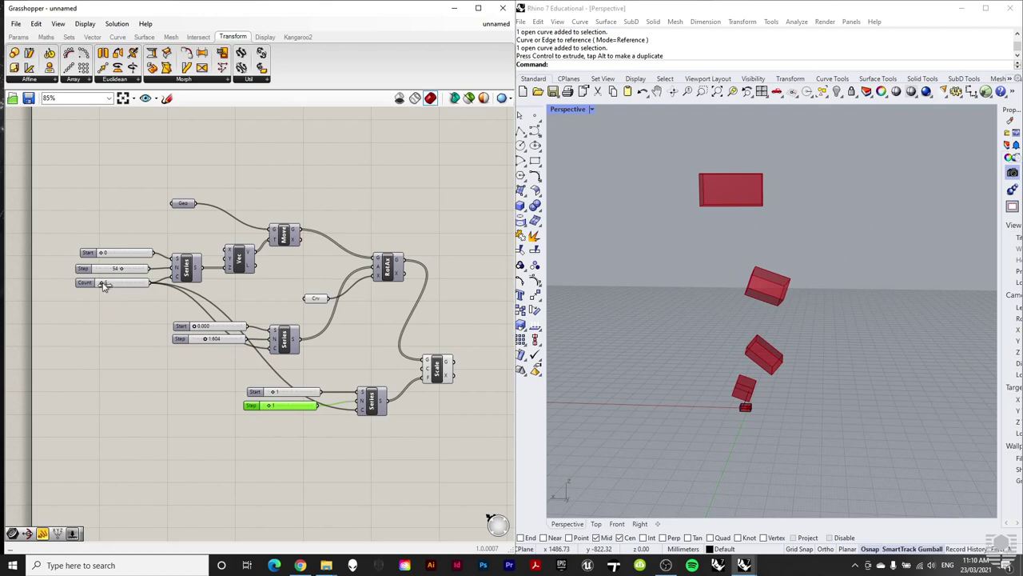
drag(103, 285, 105, 284)
click(207, 341)
drag(212, 341, 226, 341)
drag(272, 408, 271, 408)
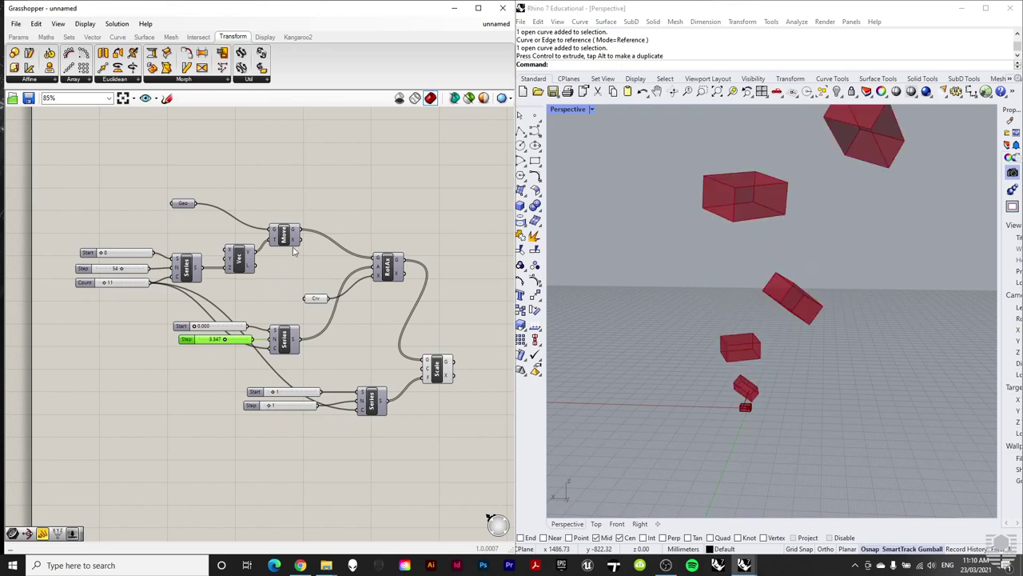
click(356, 219)
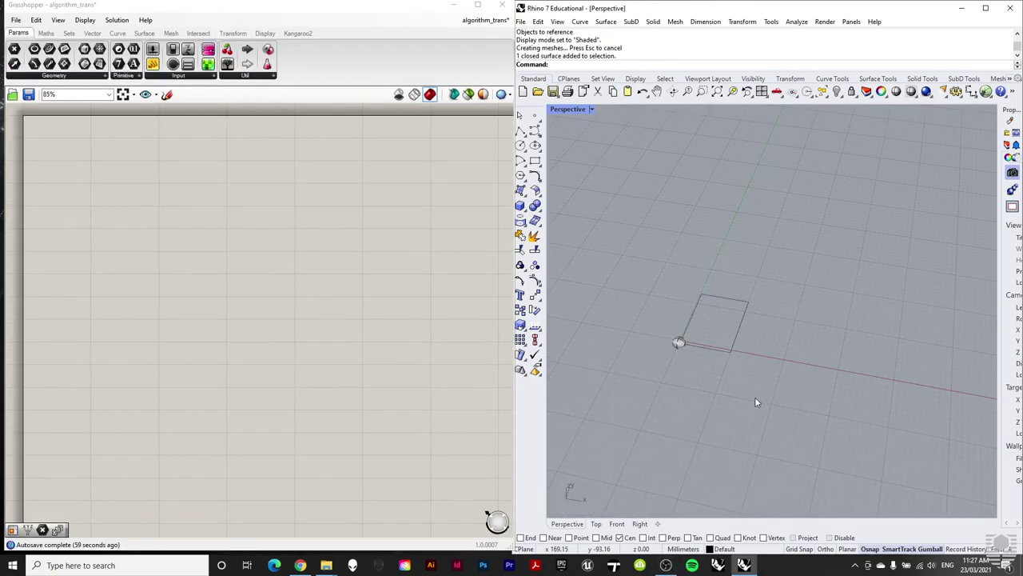
Step: Examine the small sphere and the adjoining rectangle in the Perspective viewport
scroll(678, 344, up, 4)
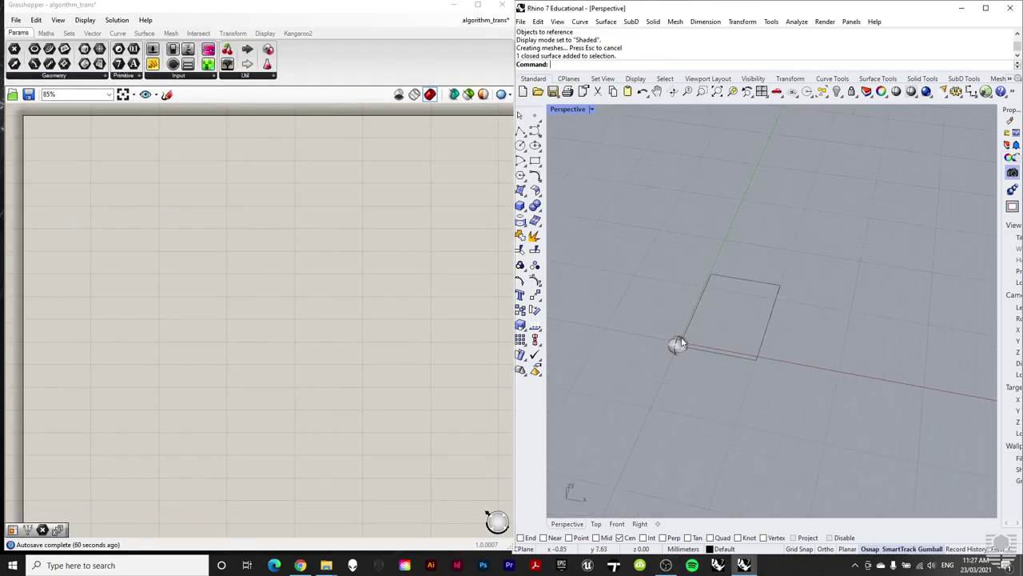
click(680, 359)
click(685, 377)
scroll(670, 370, down, 5)
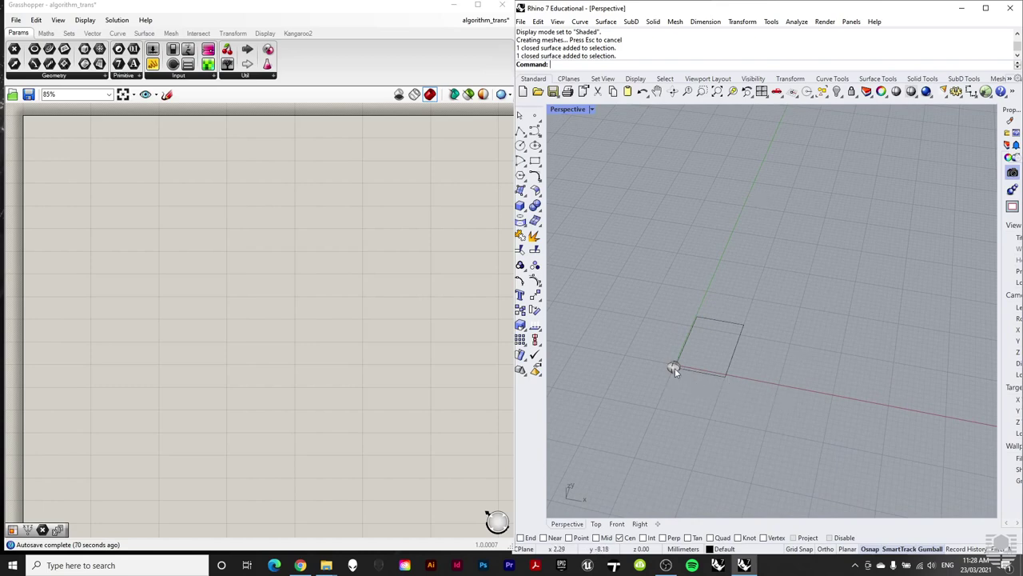
drag(763, 342, 681, 462)
click(643, 434)
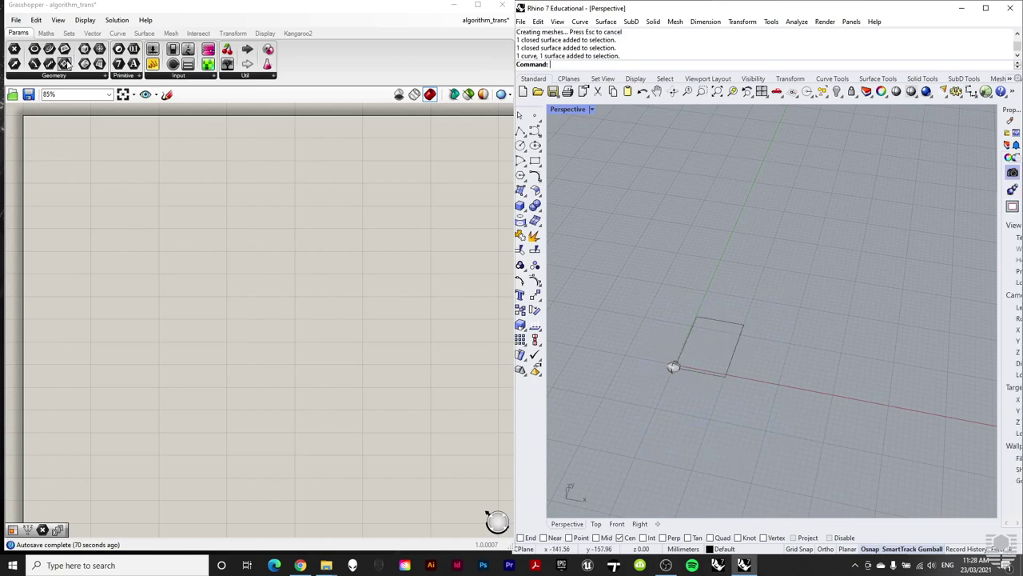
Step: Add a Geometry parameter to the empty canvas and reference the Rhino sphere as its single geometry
click(68, 77)
drag(113, 222, 93, 233)
right_click(89, 229)
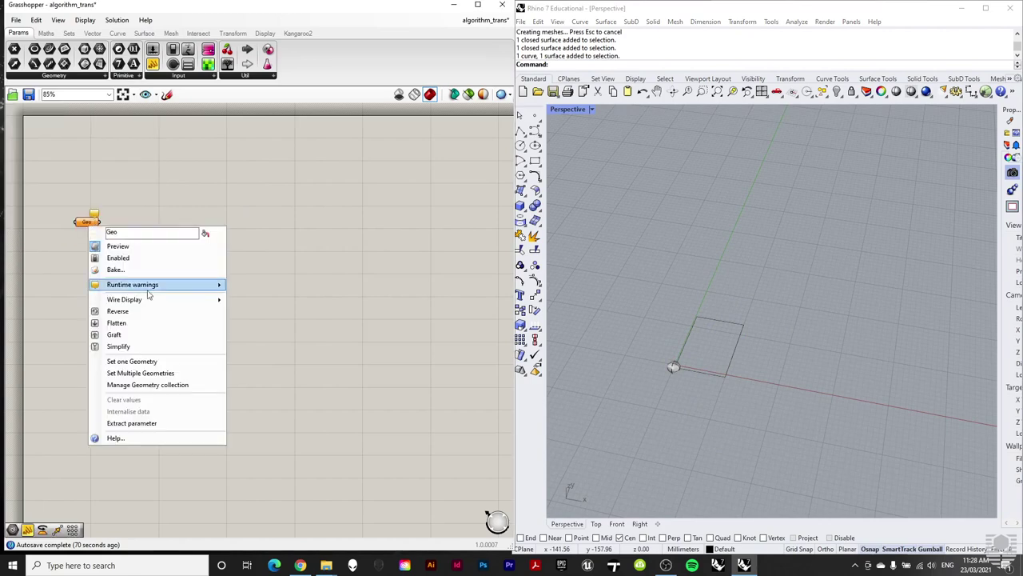
click(156, 361)
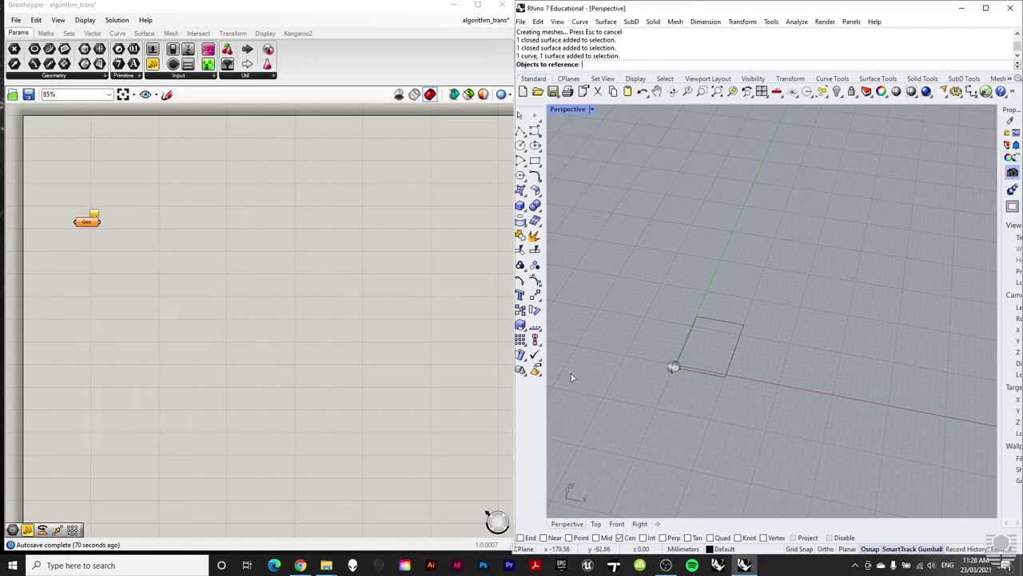
click(675, 369)
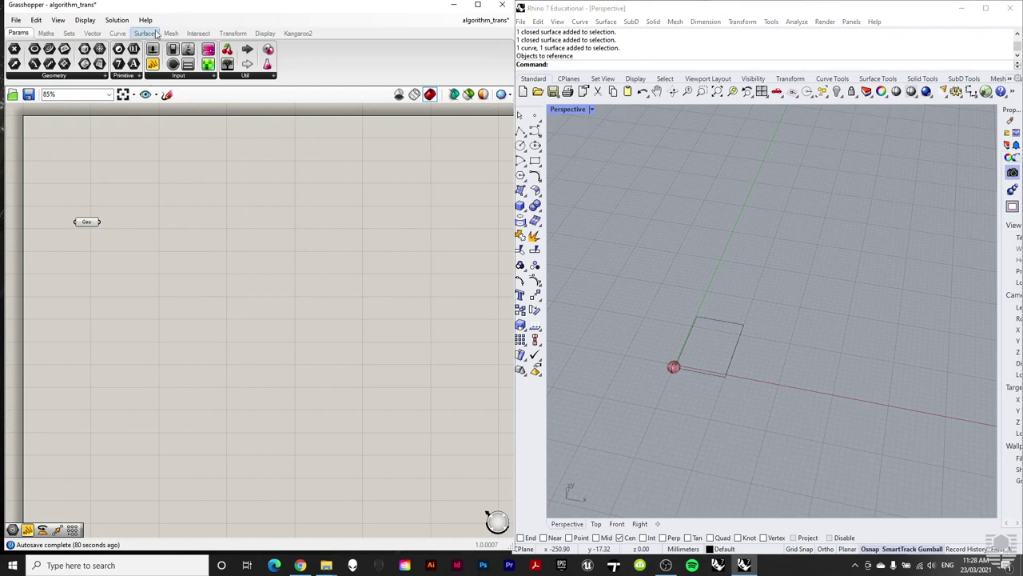
Step: Add a Rectangular Array component and connect the Geometry parameter to its geometry input
click(220, 37)
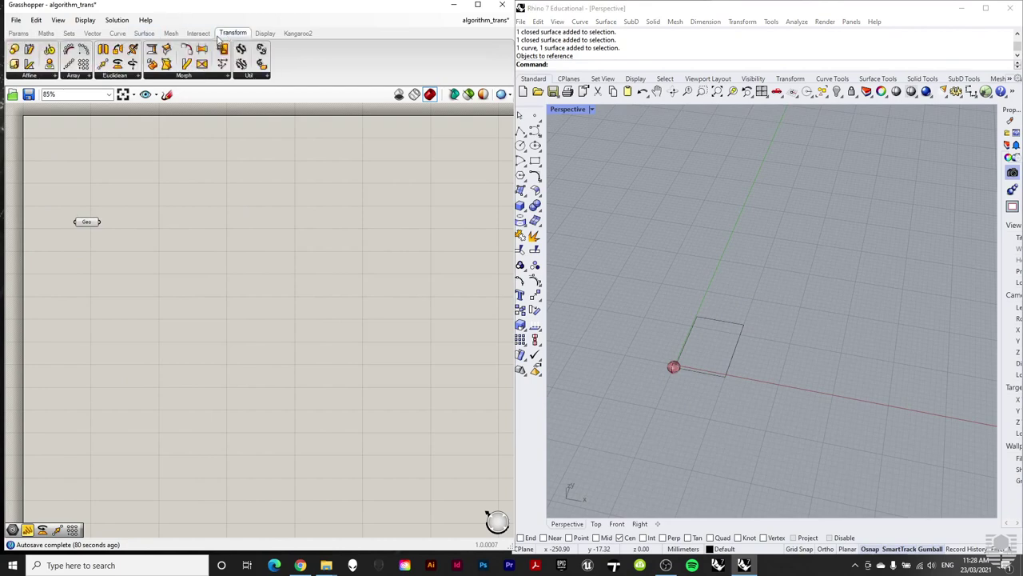
click(77, 76)
drag(122, 153, 144, 250)
drag(100, 221, 129, 227)
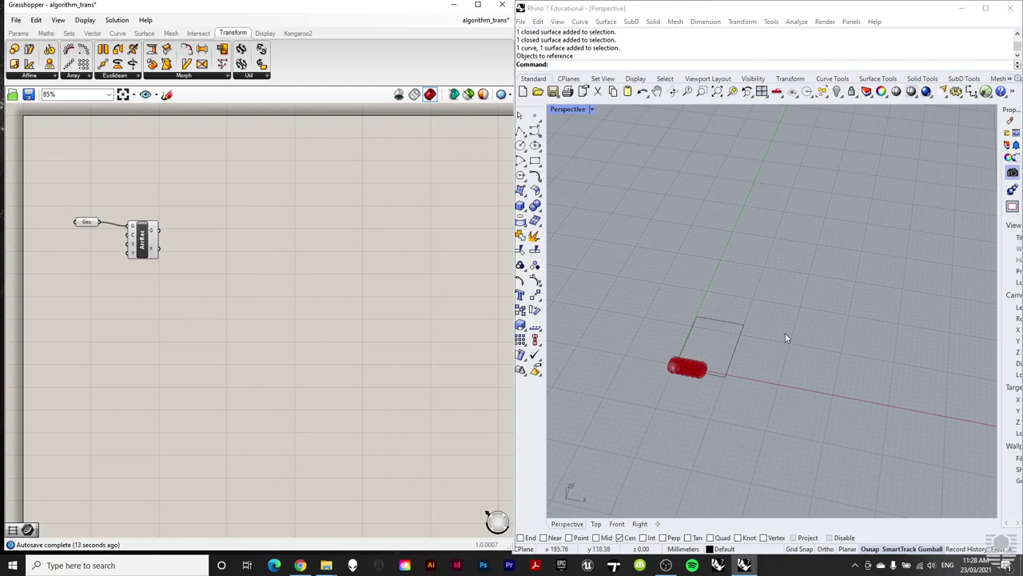
Step: Reference the Rhino rectangle in a new Curve parameter placed beneath the Geometry parameter, and connect it to the array's cell input
click(732, 323)
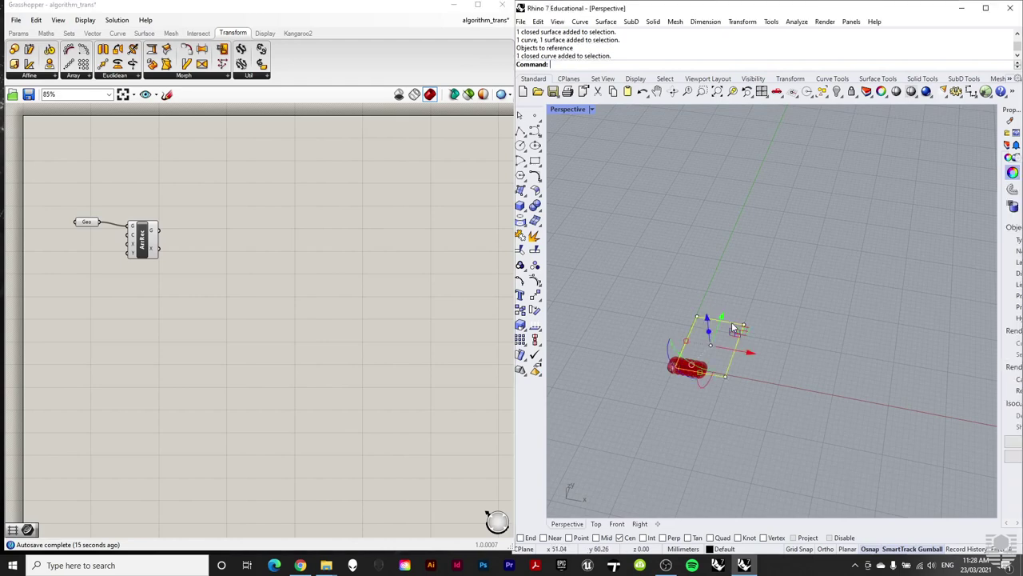
click(18, 33)
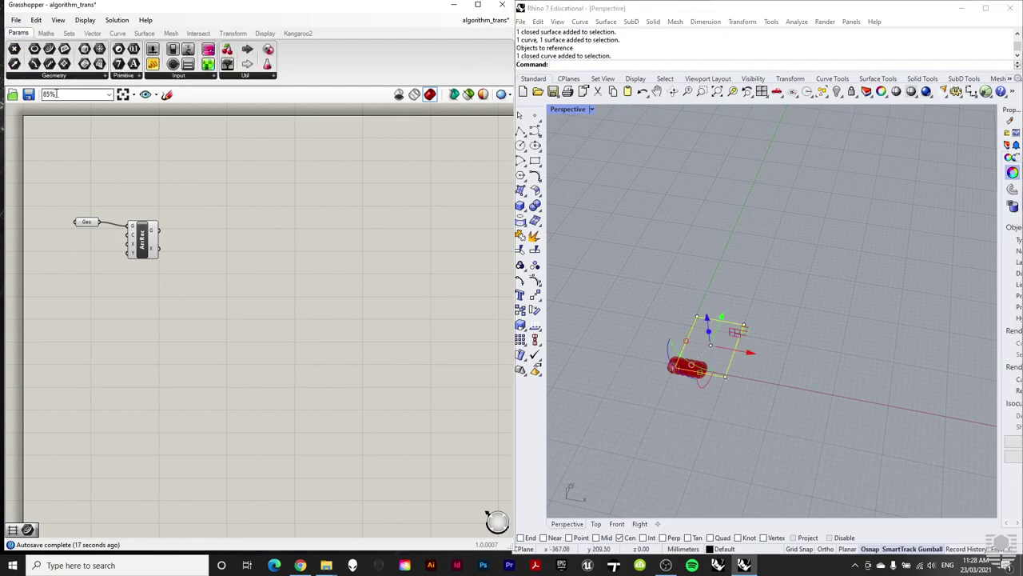
click(53, 75)
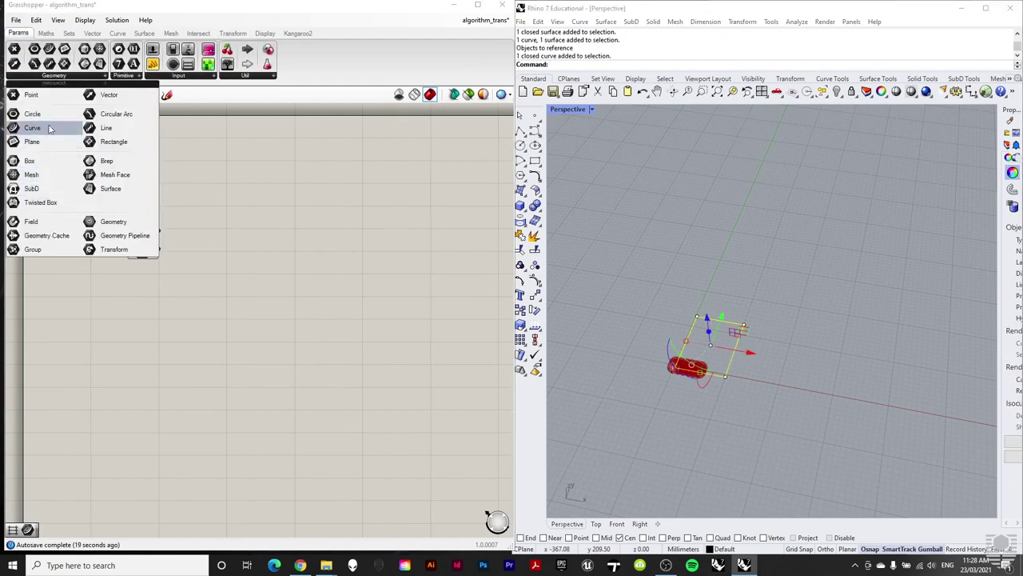
drag(48, 116, 64, 244)
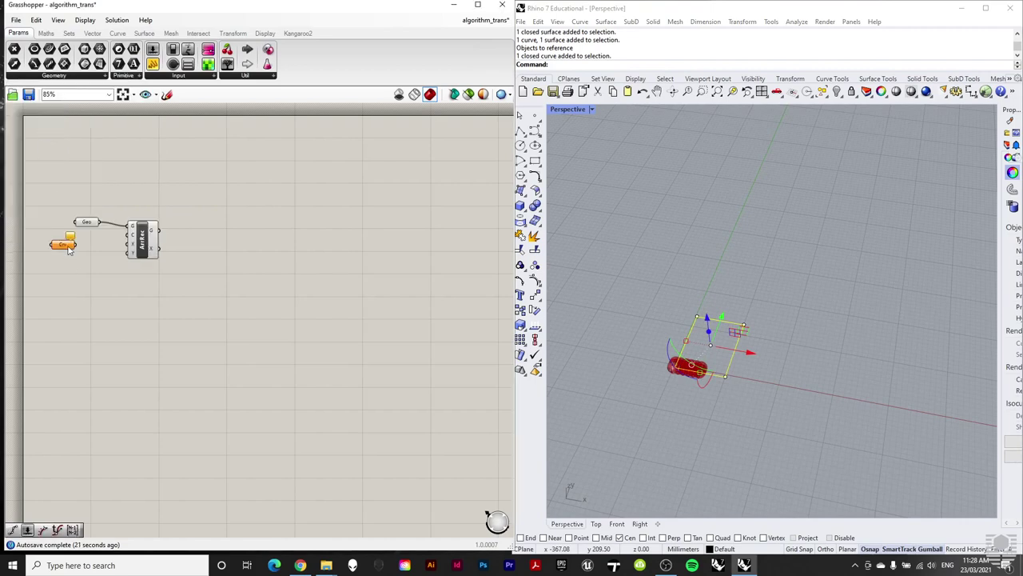
right_click(68, 246)
click(158, 397)
drag(76, 245, 129, 235)
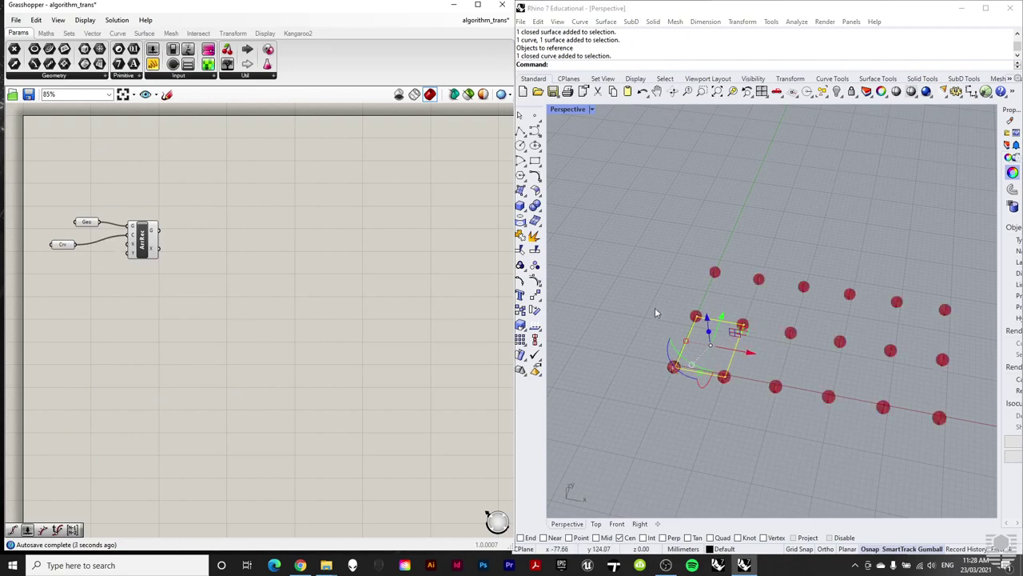
scroll(709, 286, down, 2)
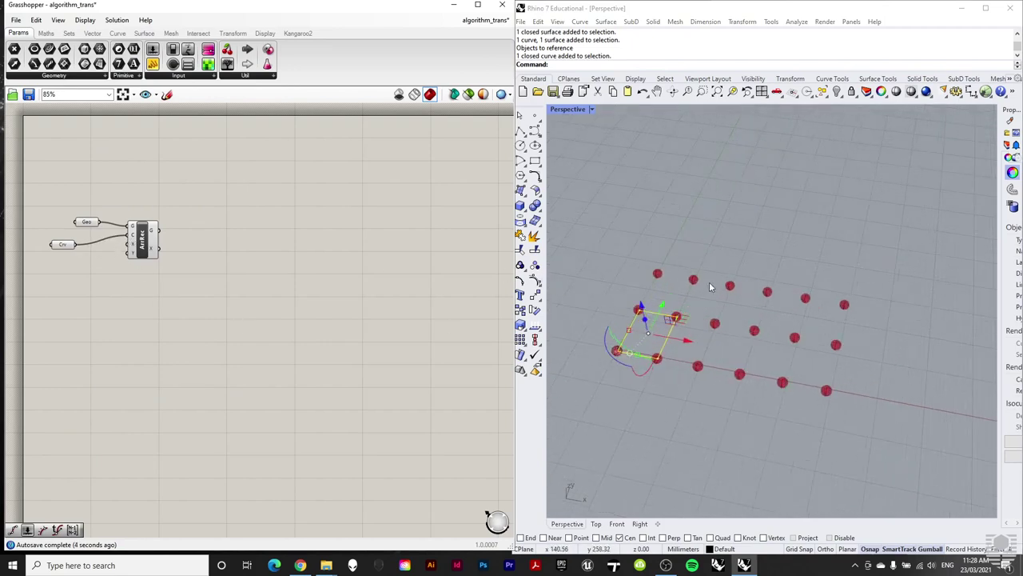
click(677, 225)
drag(61, 246, 85, 240)
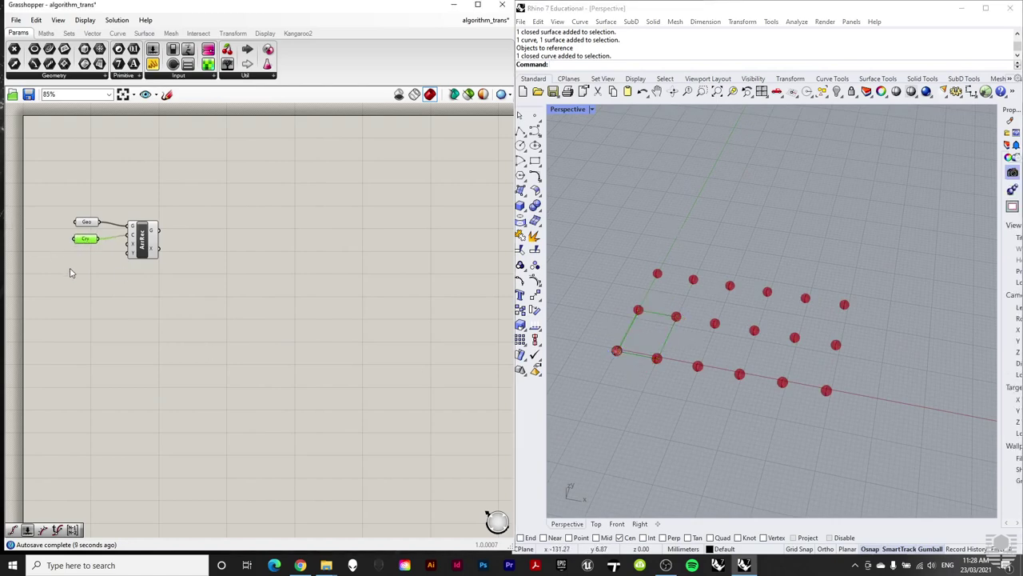
Step: Create two integer sliders from 0 to 10 with value 5 and connect them to the array's X and Y count inputs
double_click(66, 270)
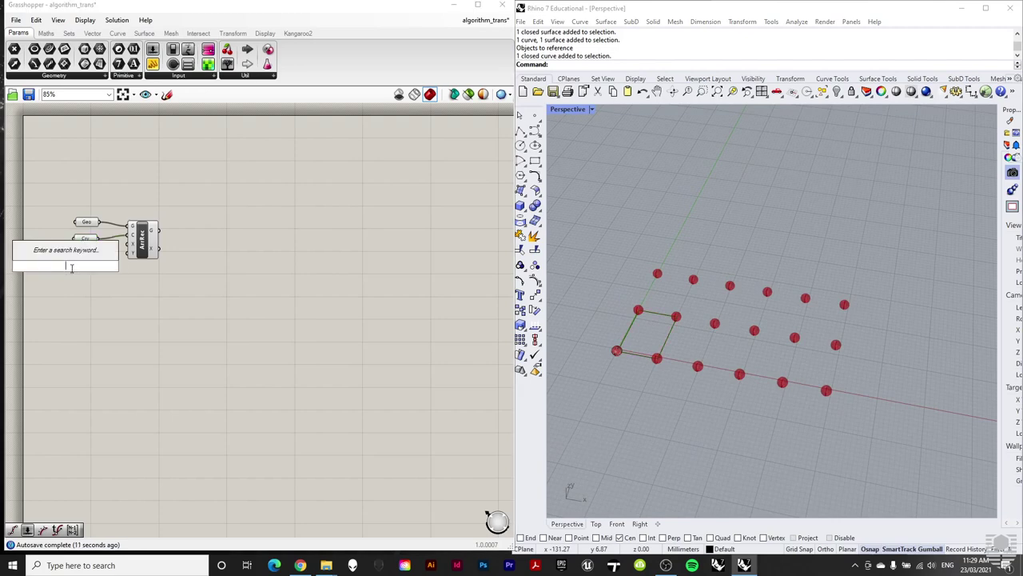
text(0)
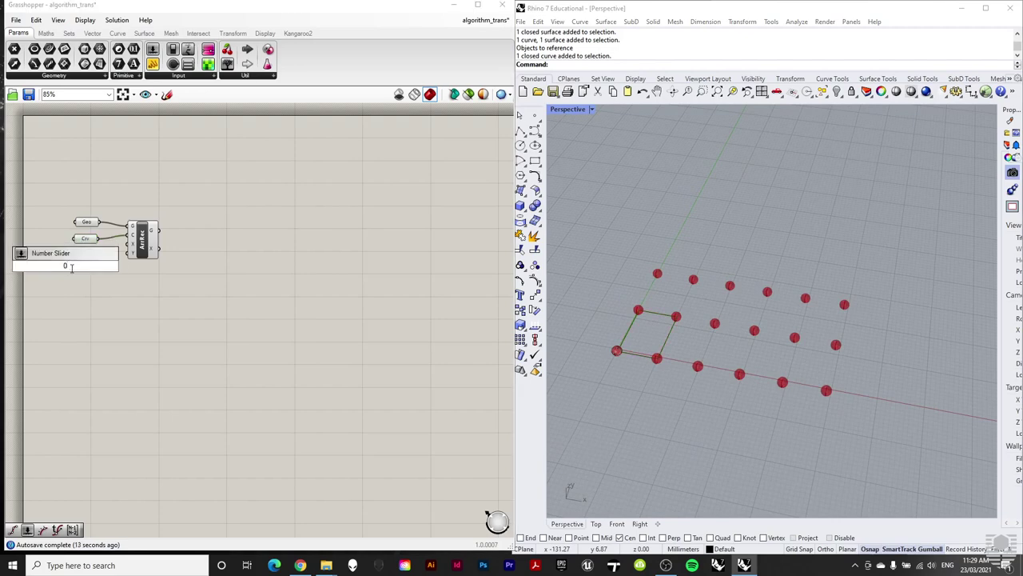
text(.)
key(BackSpace)
text(<5<10)
key(Return)
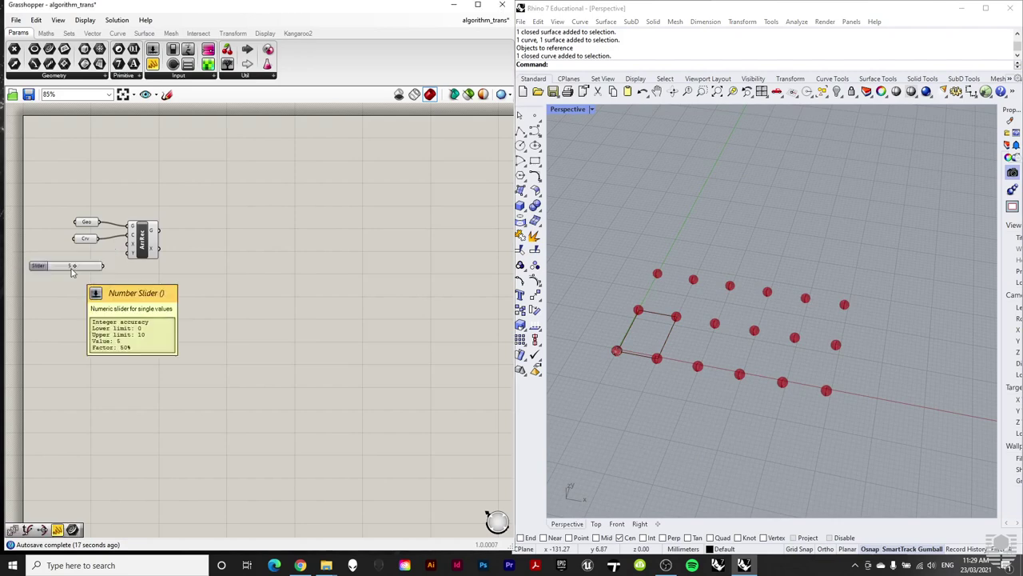
alt+drag(72, 272, 127, 249)
drag(110, 294, 128, 255)
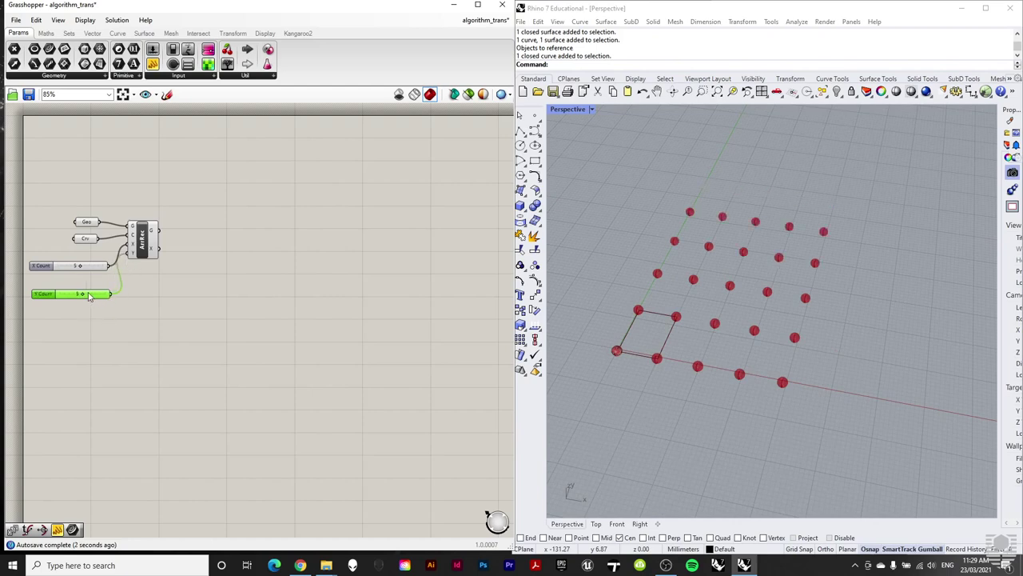
Step: Set the Y Count slider to 6 and line up both count sliders beneath the Curve parameter
drag(87, 298, 90, 297)
click(159, 360)
drag(88, 341, 95, 268)
click(109, 292)
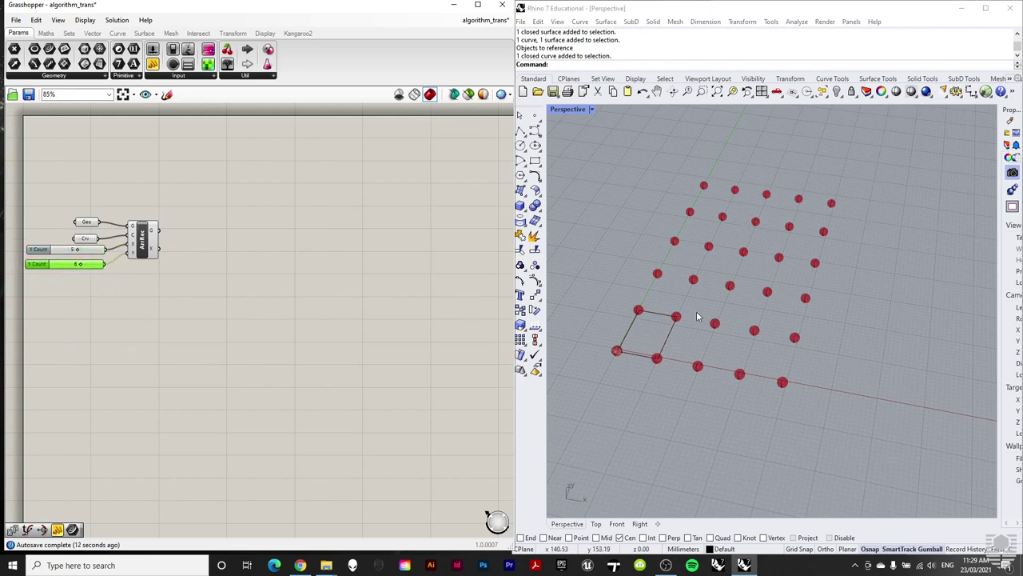
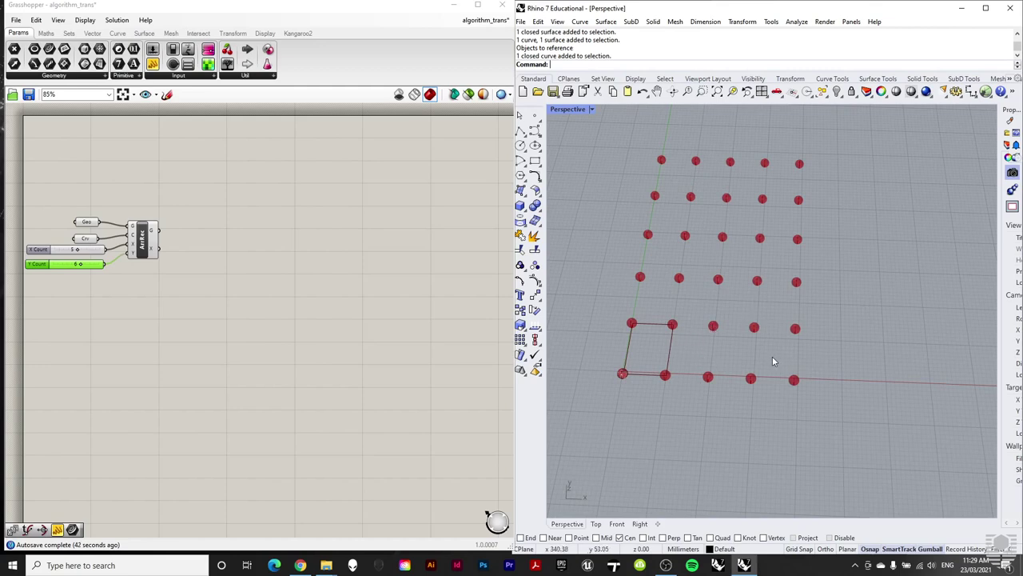
click(296, 344)
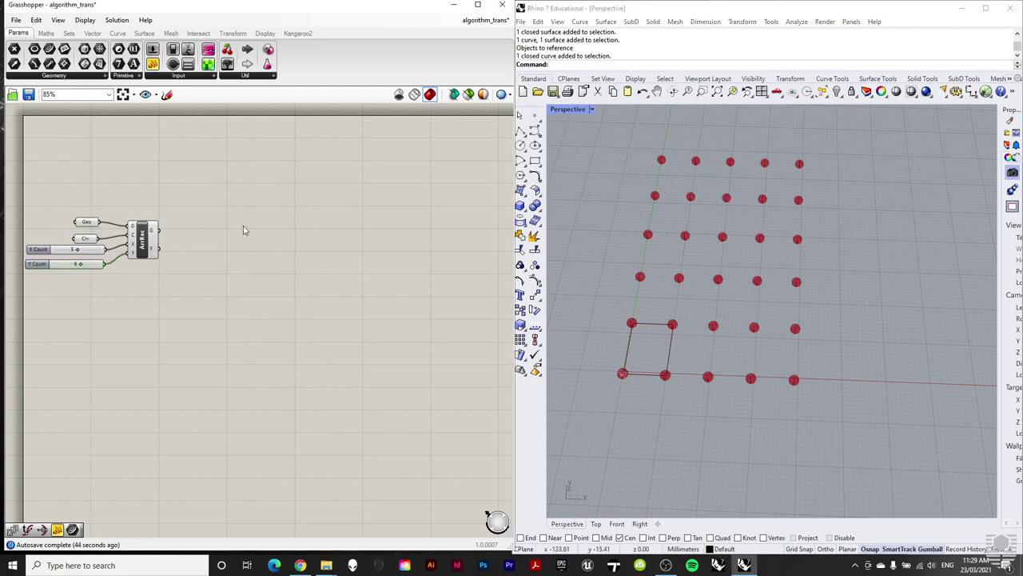
Step: Add a Partition List component beside the rectangular array and connect the array's geometry output to its list input
click(69, 33)
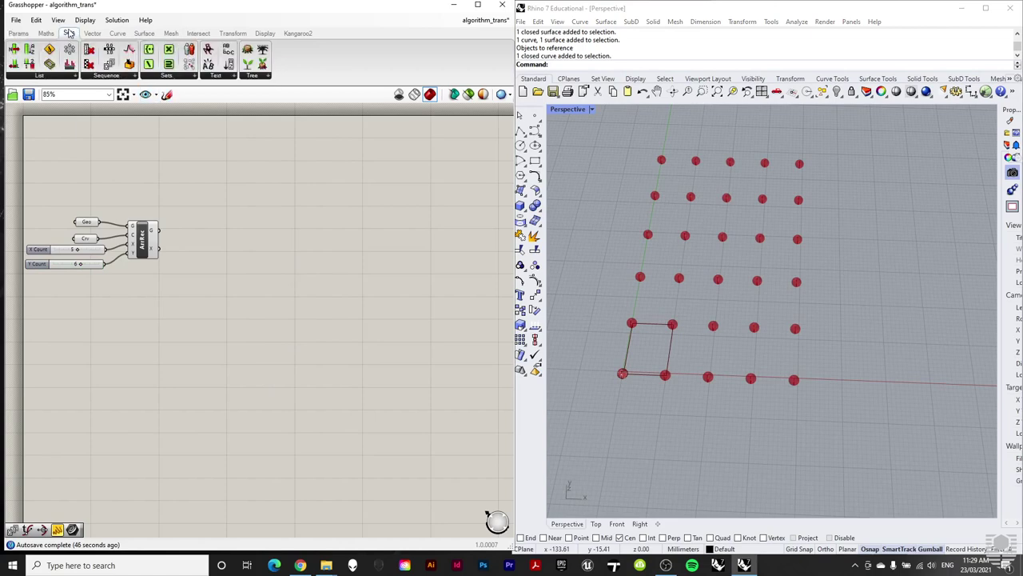
click(58, 80)
click(48, 120)
click(197, 231)
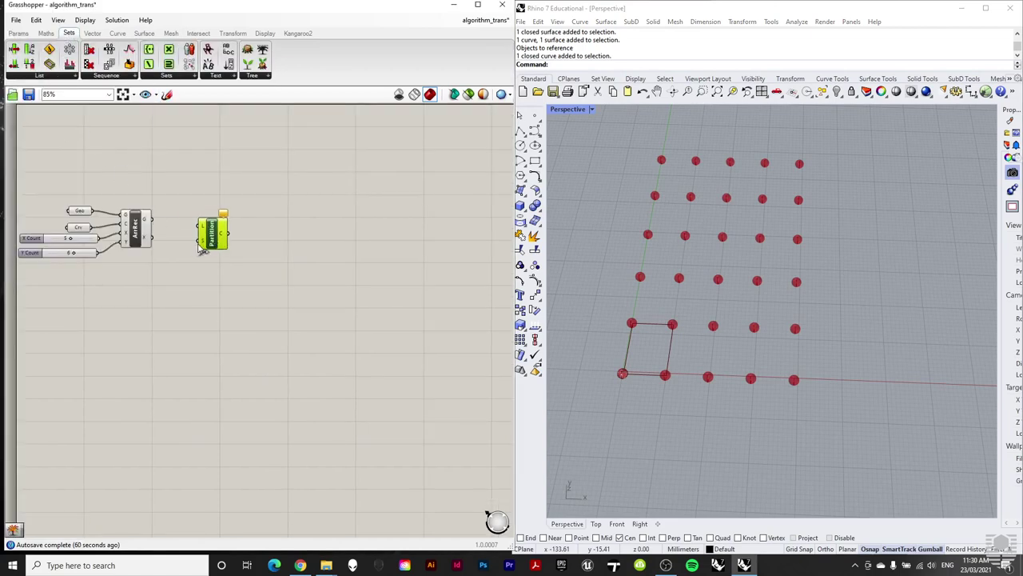
drag(155, 222, 199, 226)
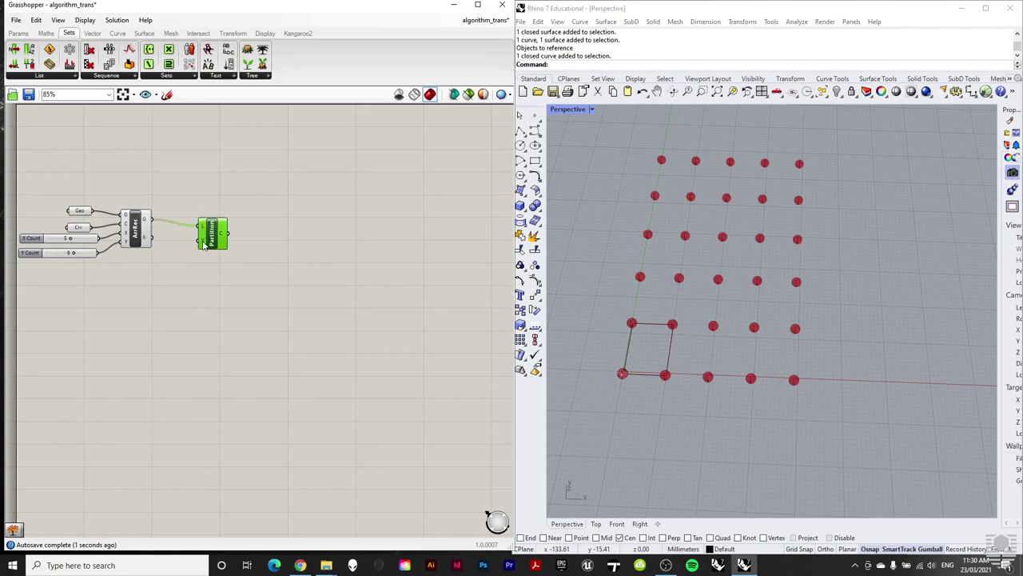
drag(204, 245, 204, 266)
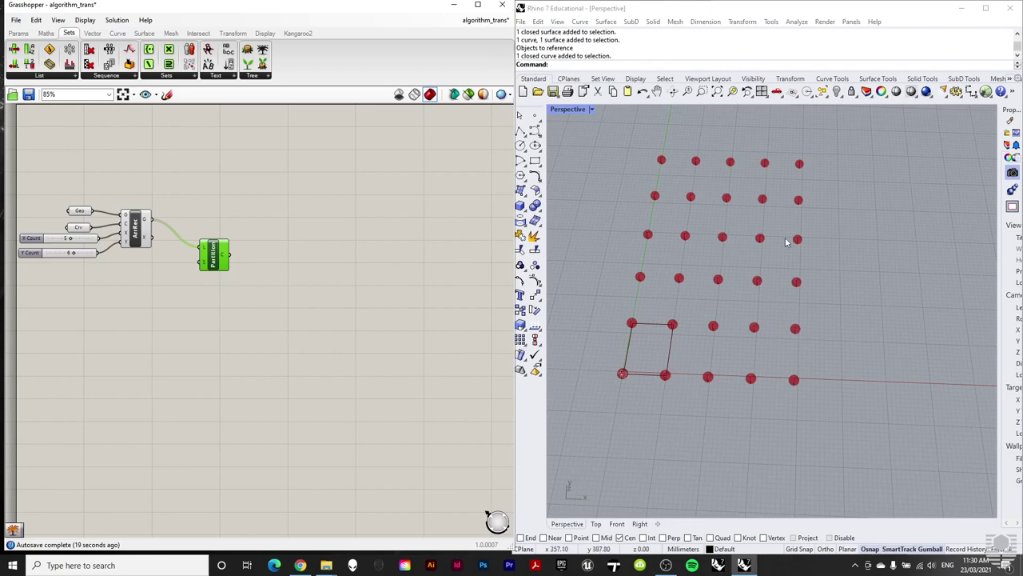
Step: Create a Size slider set to 10 and connect it to the Partition List's size input
click(214, 307)
alt+drag(63, 257, 202, 264)
drag(120, 275, 140, 276)
click(164, 303)
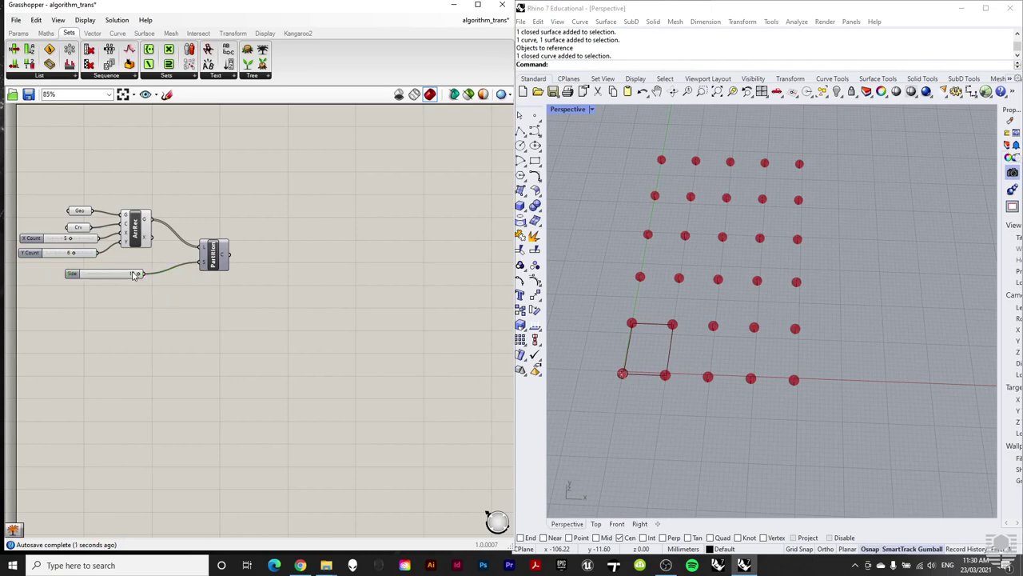
Step: Inspect the Partition List's chunks output in an enlarged temporary panel, and delete the panel
mouse_move(225, 256)
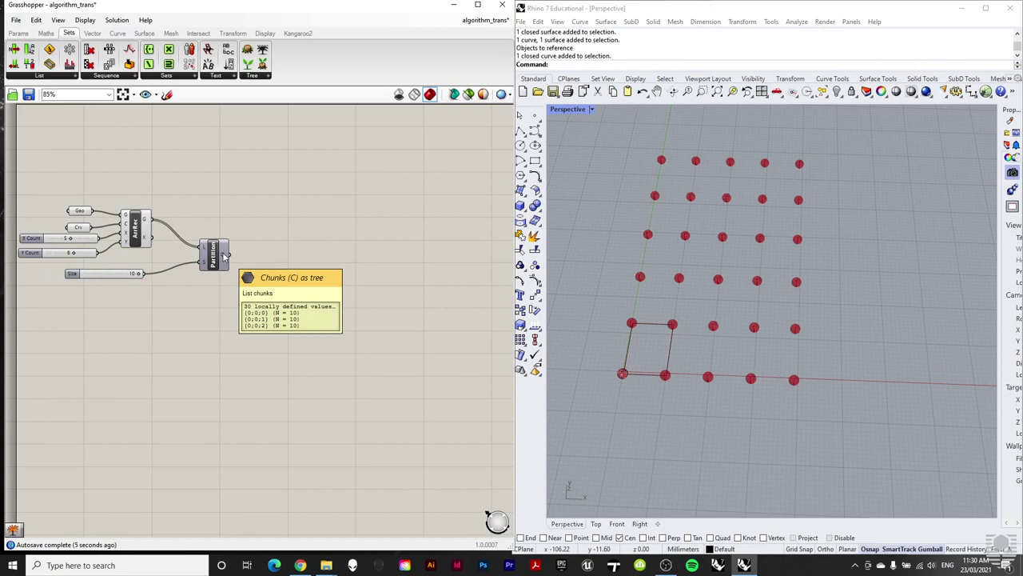
click(18, 33)
drag(153, 64, 334, 242)
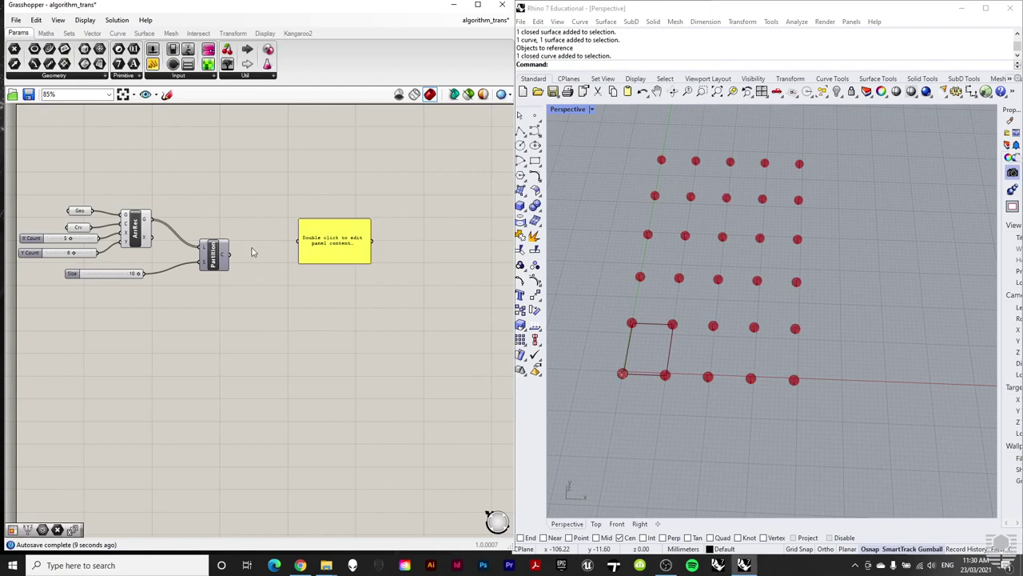
drag(230, 255, 296, 246)
drag(370, 263, 438, 489)
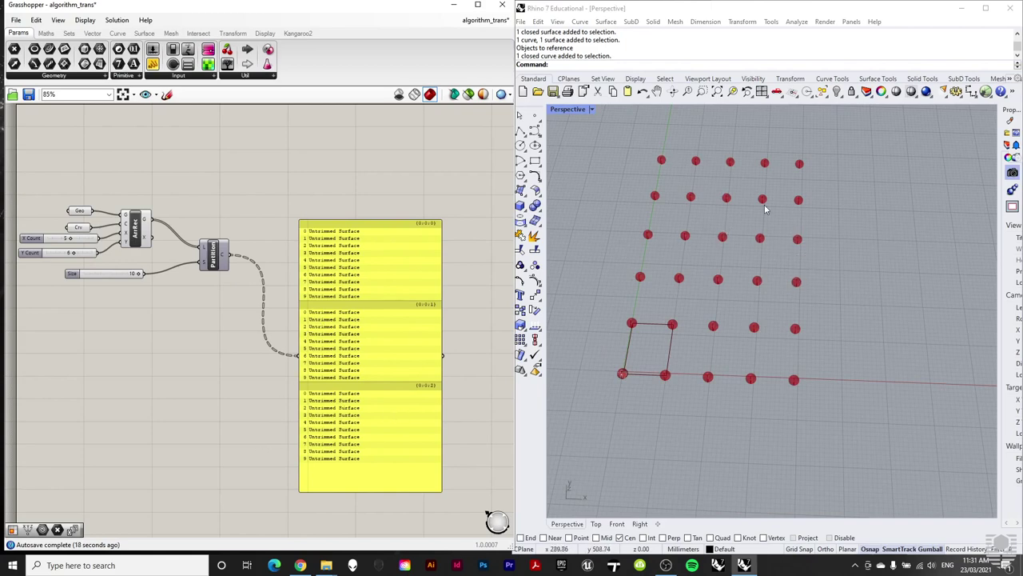
click(382, 322)
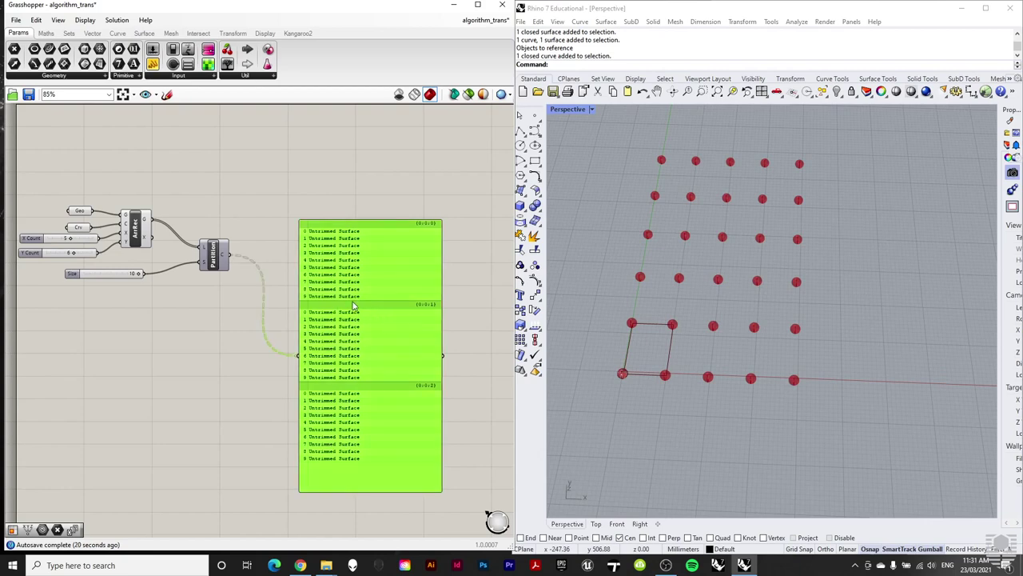
key(Delete)
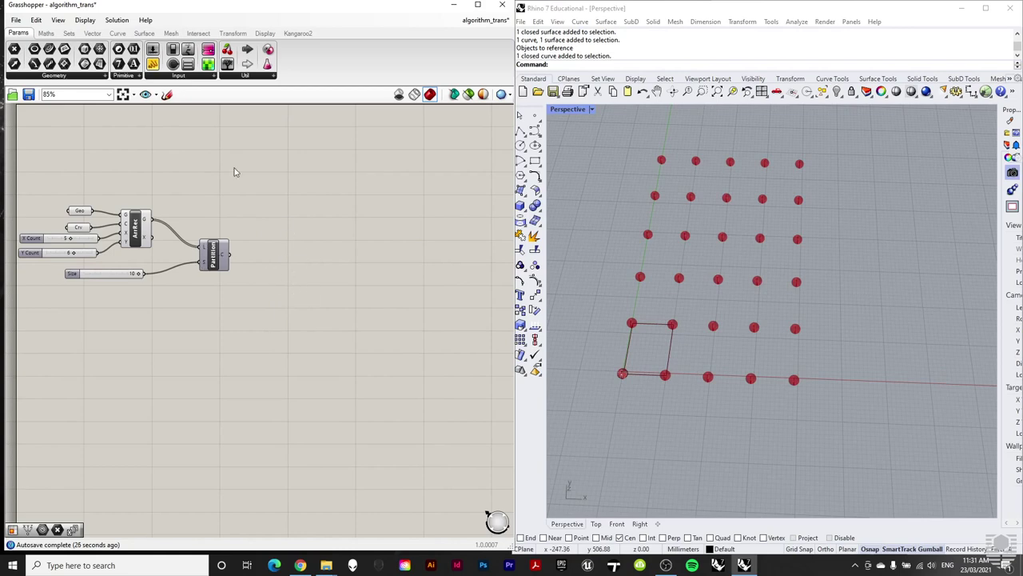
Step: Add an Explode Tree component and connect the Partition List's chunks output to its data input
click(68, 34)
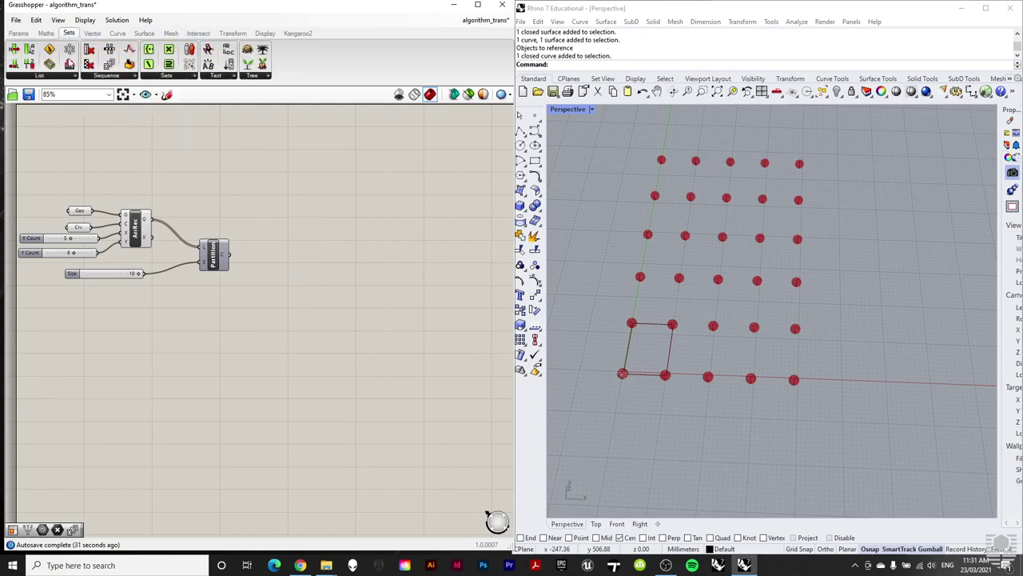
click(260, 78)
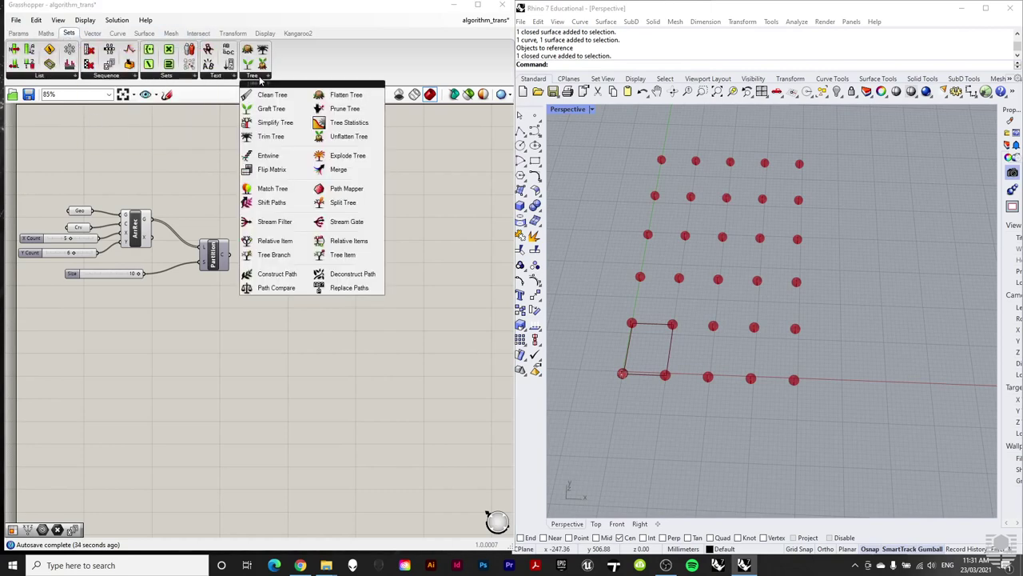
click(347, 155)
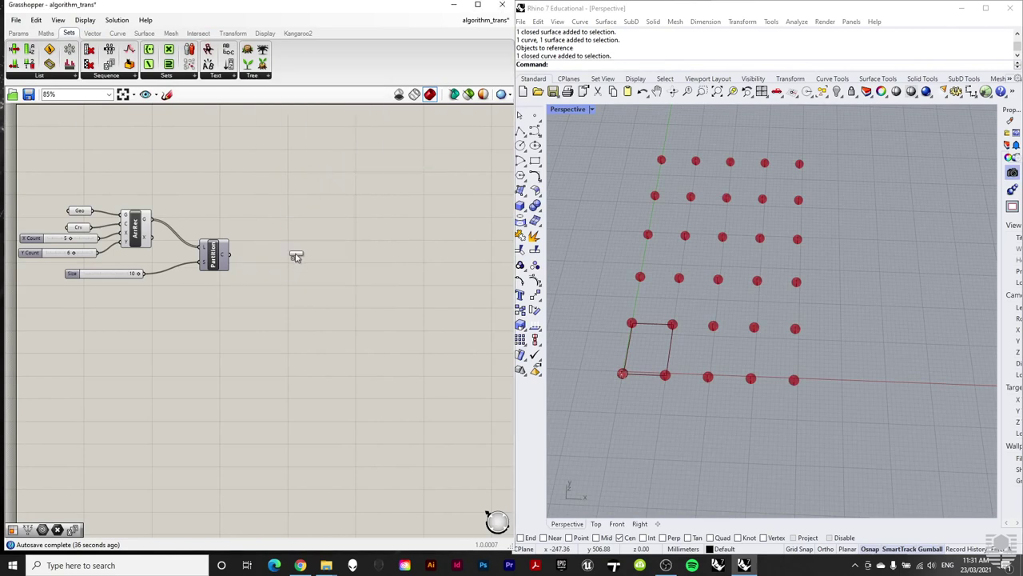
click(292, 254)
drag(230, 255, 279, 264)
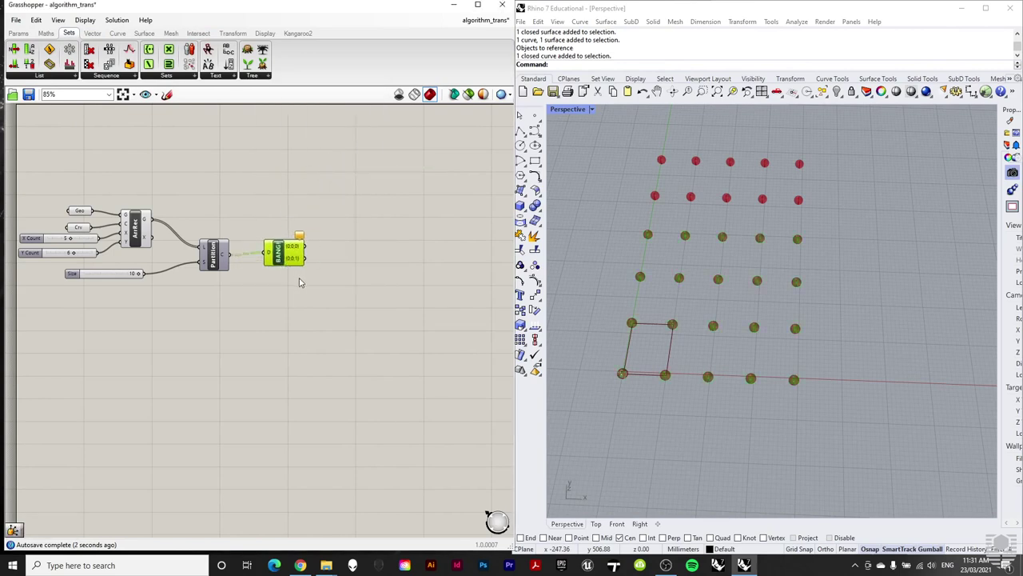
Step: Add a third branch output, {0;0;2}, to the Explode Tree component
scroll(281, 271, up, 5)
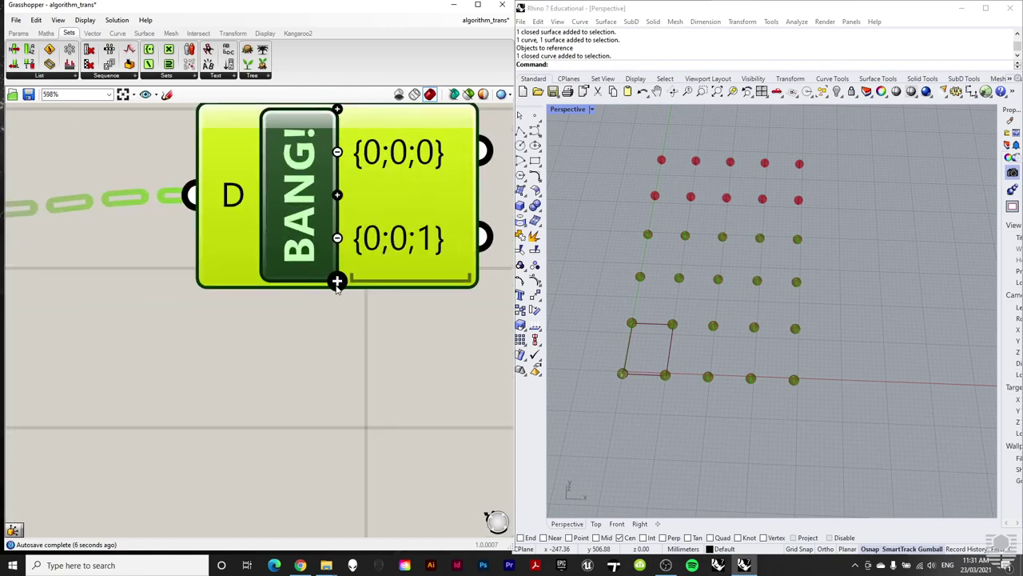
click(336, 283)
scroll(342, 359, down, 4)
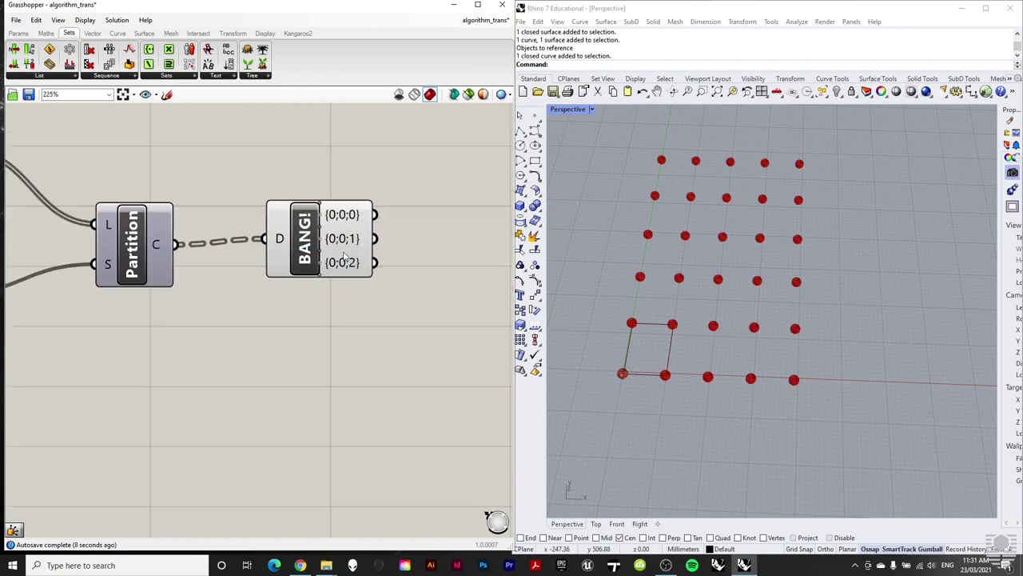
drag(355, 255, 358, 261)
click(357, 260)
scroll(380, 224, down, 1)
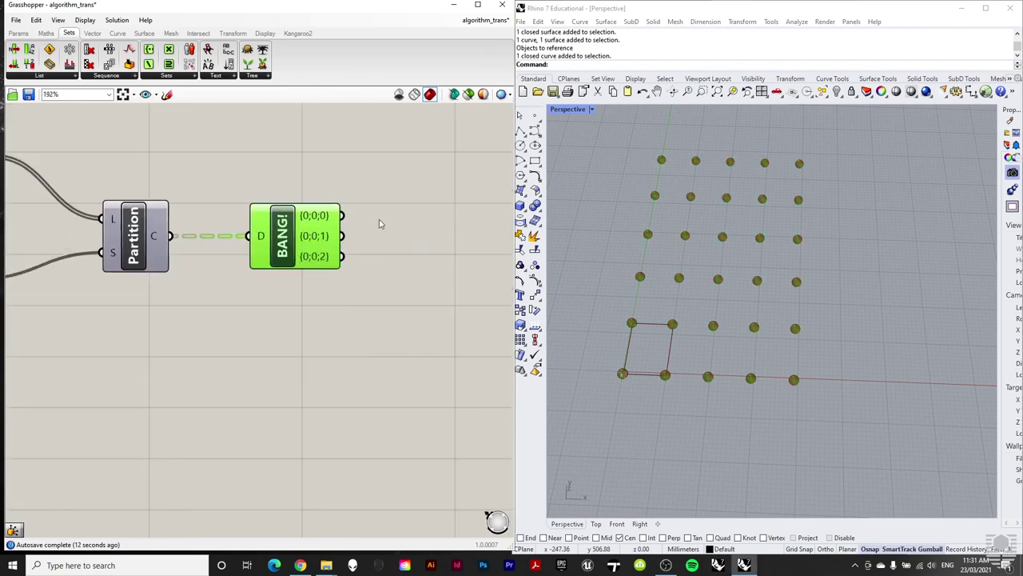
mouse_move(323, 216)
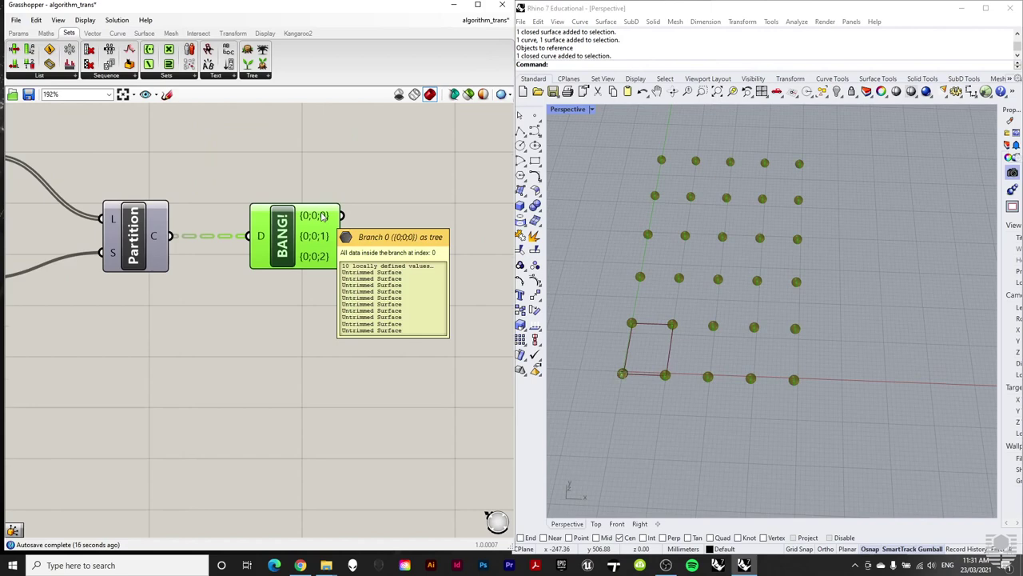
mouse_move(317, 240)
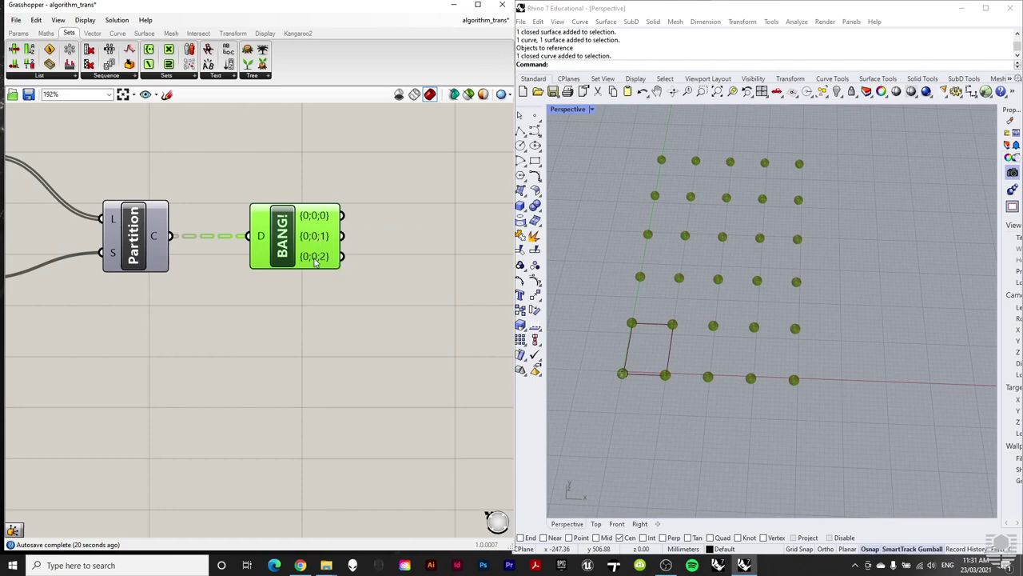
mouse_move(316, 263)
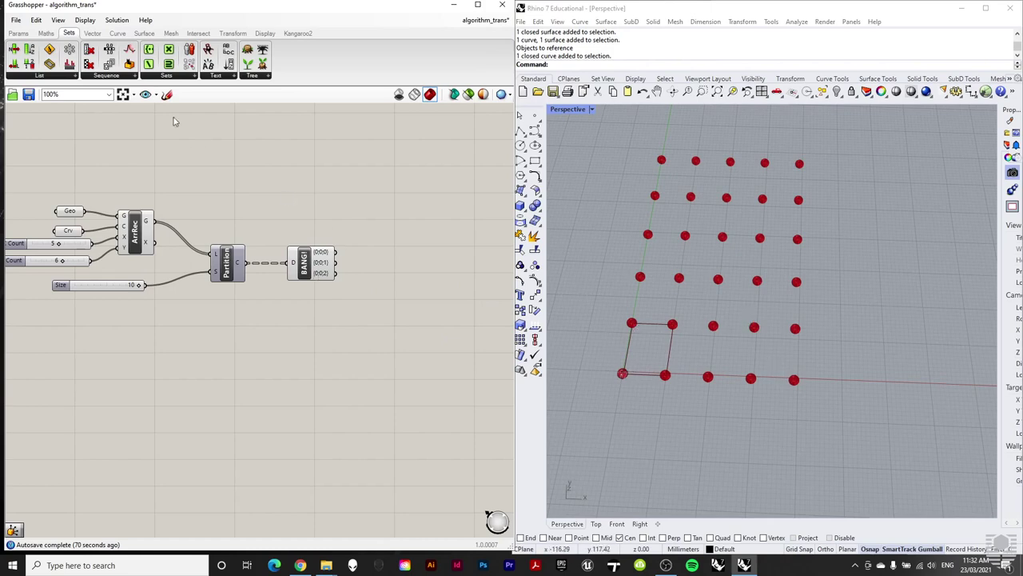
Step: Add a Box Properties component and connect the Explode Tree's first branch {0;0;0} to its box input
click(144, 33)
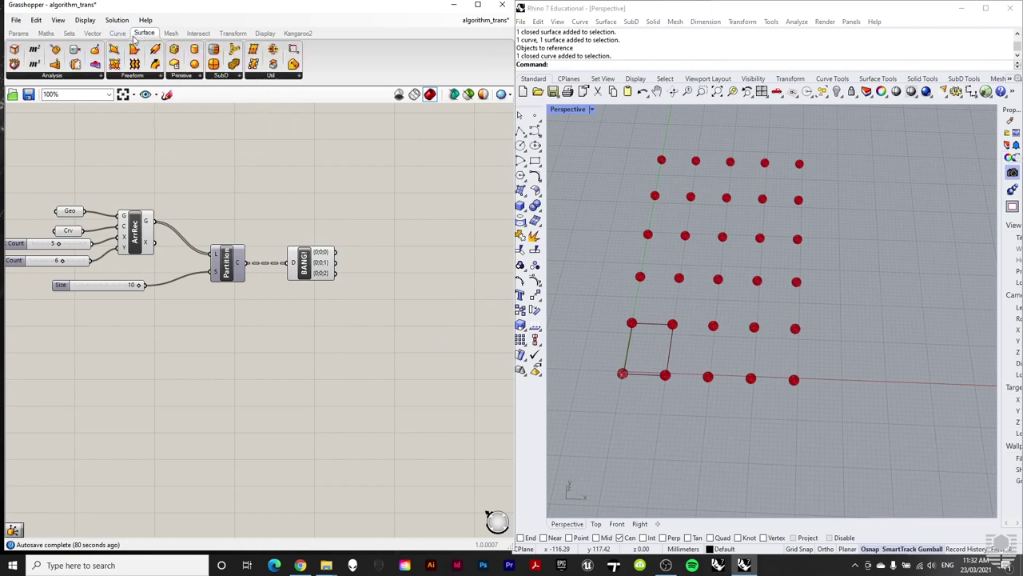
click(60, 78)
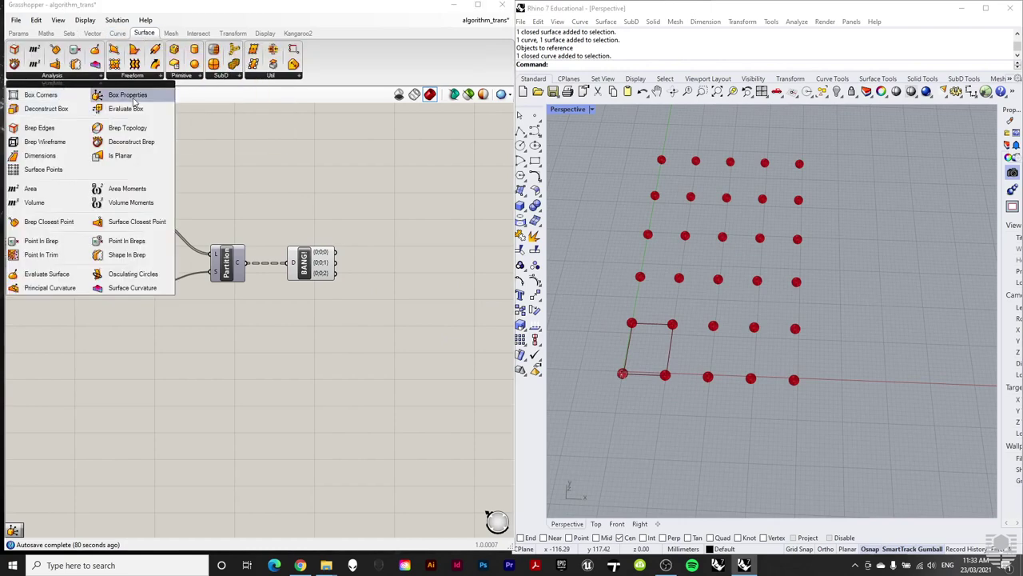
drag(426, 239, 415, 261)
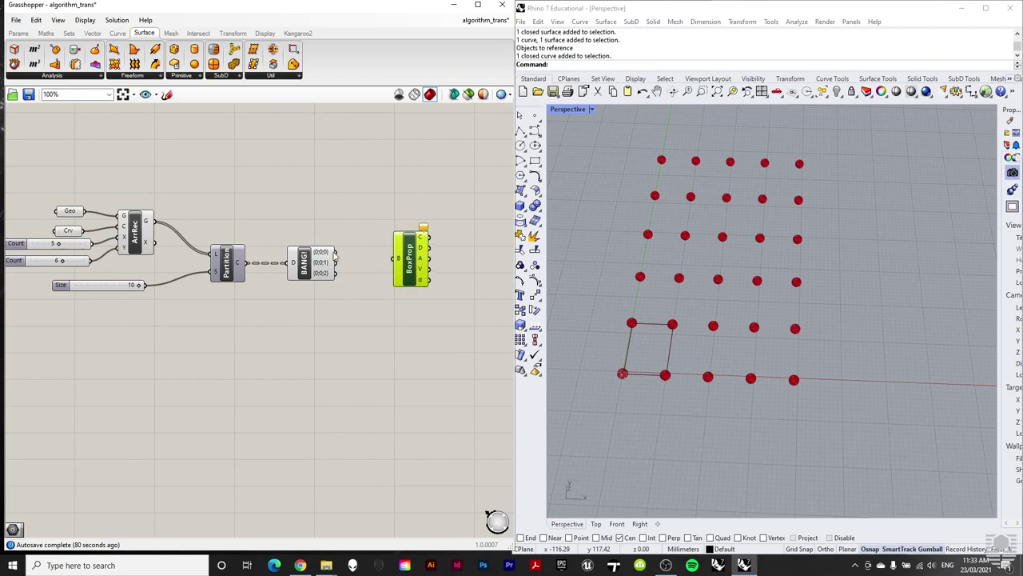
drag(338, 254, 412, 244)
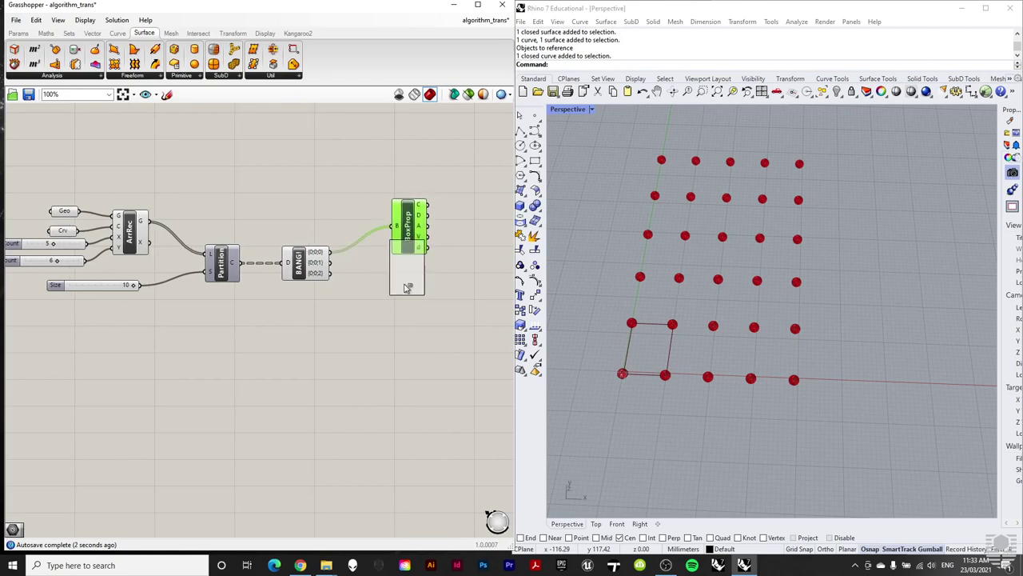
Step: Stack two copies of Box Properties beneath the original and connect them to the Explode Tree's second and third branches
drag(405, 320, 405, 380)
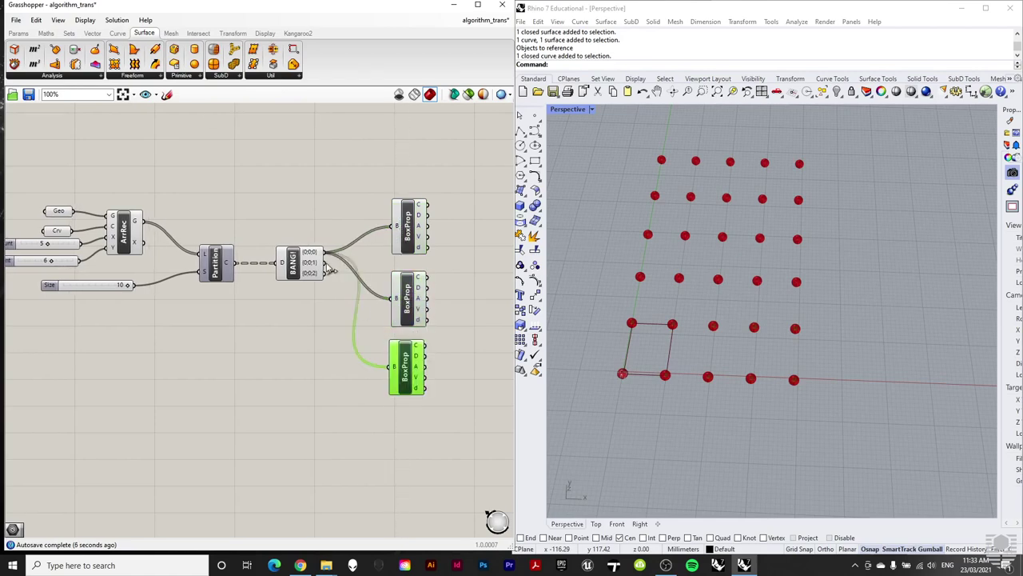
drag(326, 274, 390, 367)
drag(411, 316, 413, 308)
drag(407, 364, 411, 354)
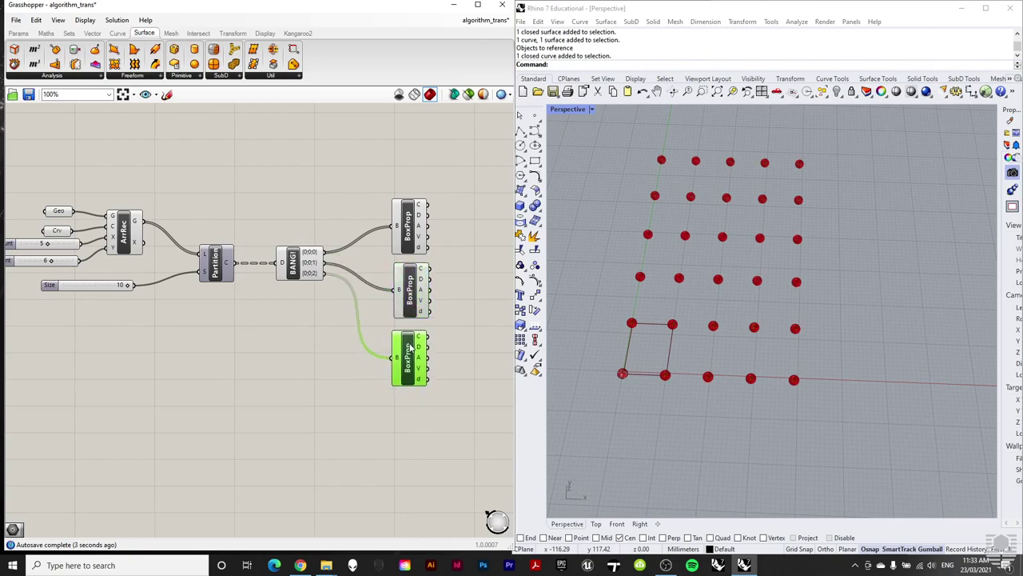
click(453, 251)
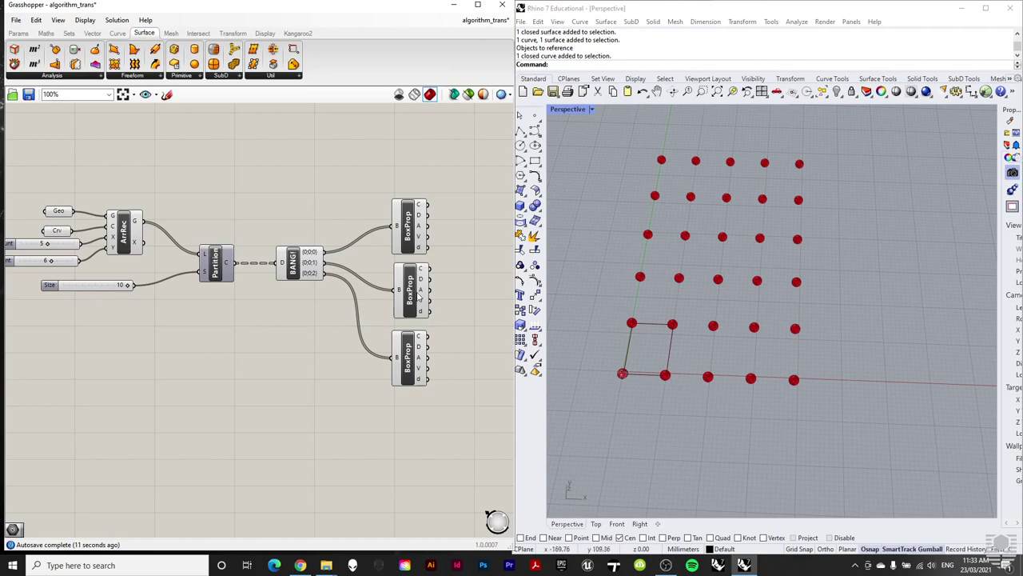
Step: Add a Scale component, connecting the first branch to its geometry input and the first Box Properties' center output to its center input
right_drag(444, 198, 408, 197)
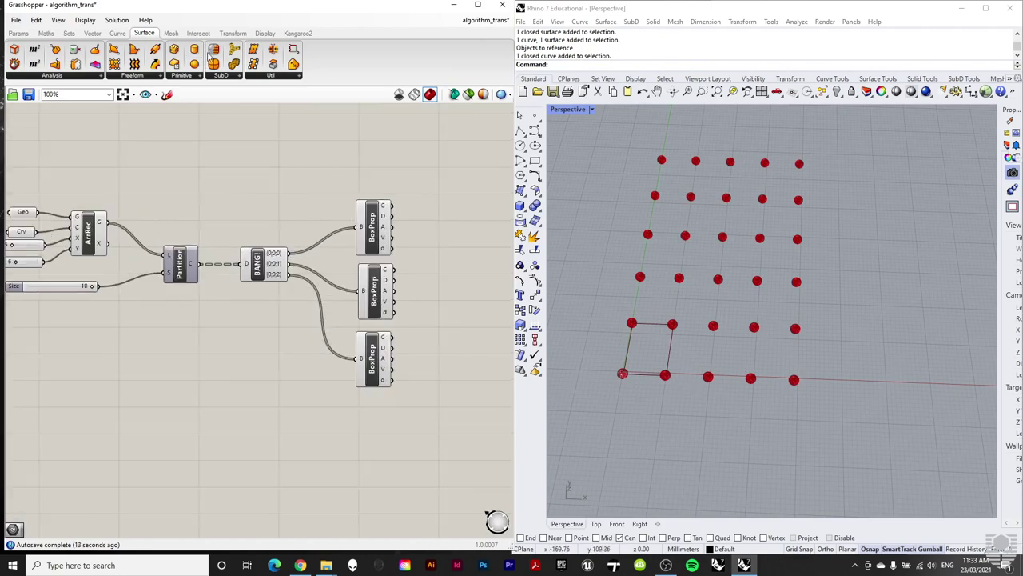
click(228, 34)
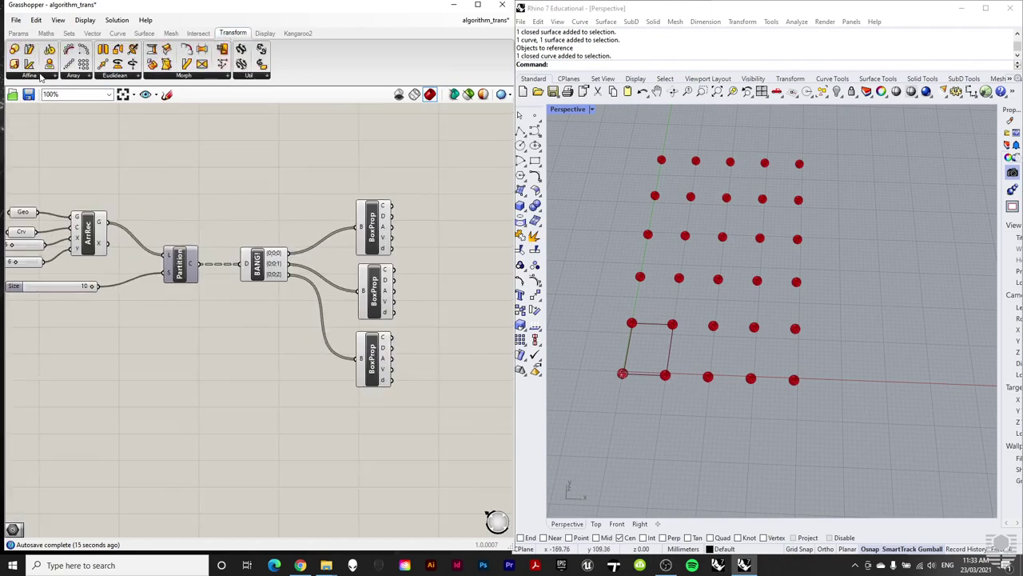
click(42, 77)
drag(36, 108, 486, 223)
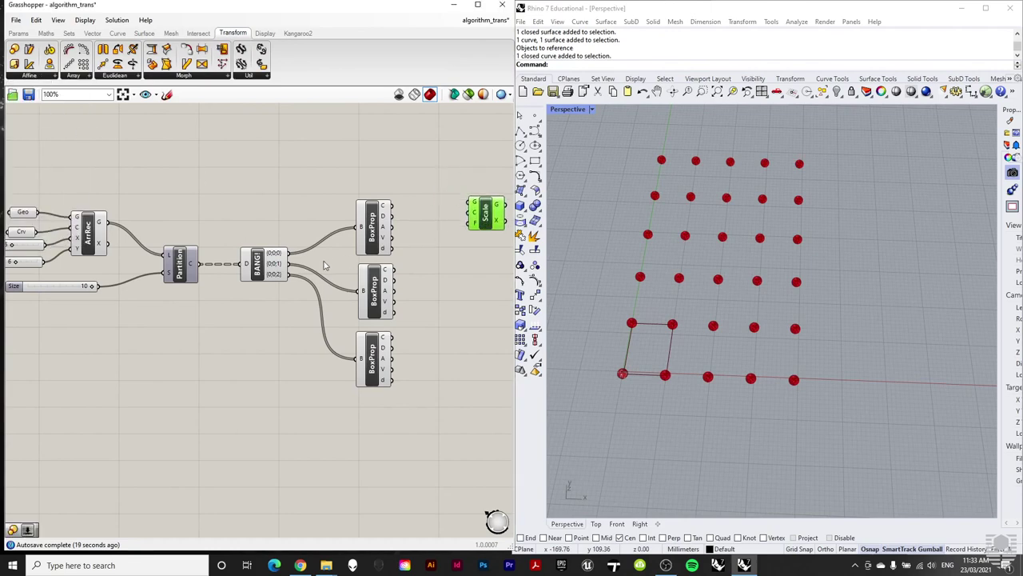
drag(290, 255, 477, 206)
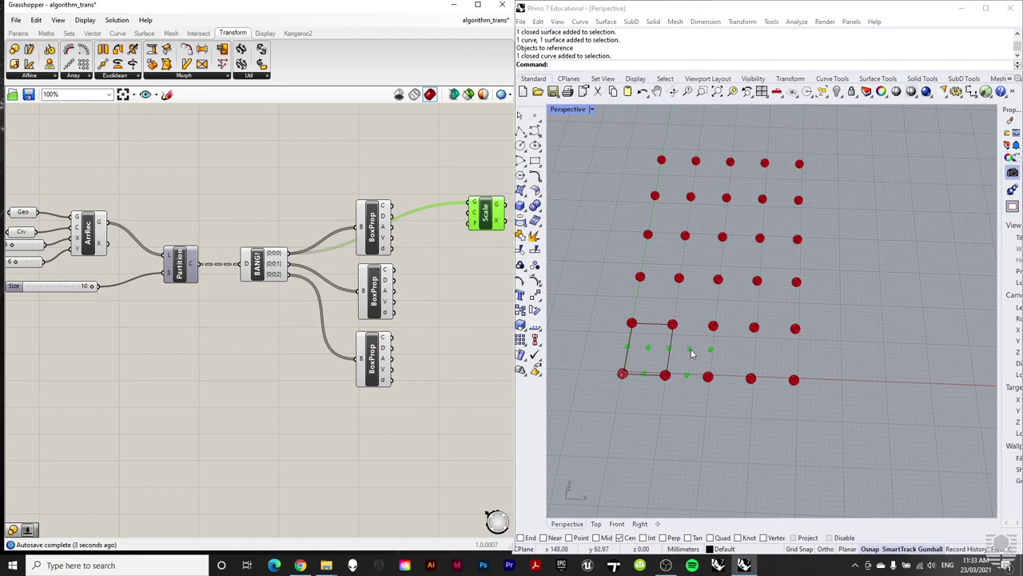
drag(387, 205, 471, 224)
click(468, 310)
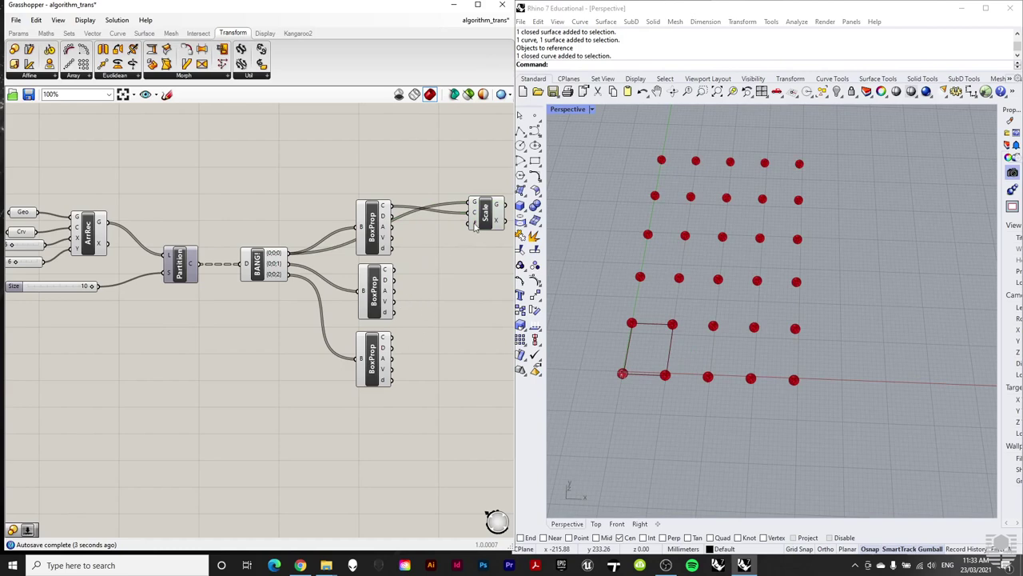
Step: Make room beside the Scale component and add a number slider ranging from 0 to 3.0 with a value of 0.5
mouse_move(474, 228)
mouse_move(482, 214)
mouse_down()
mouse_move(450, 217)
mouse_move(486, 221)
mouse_up()
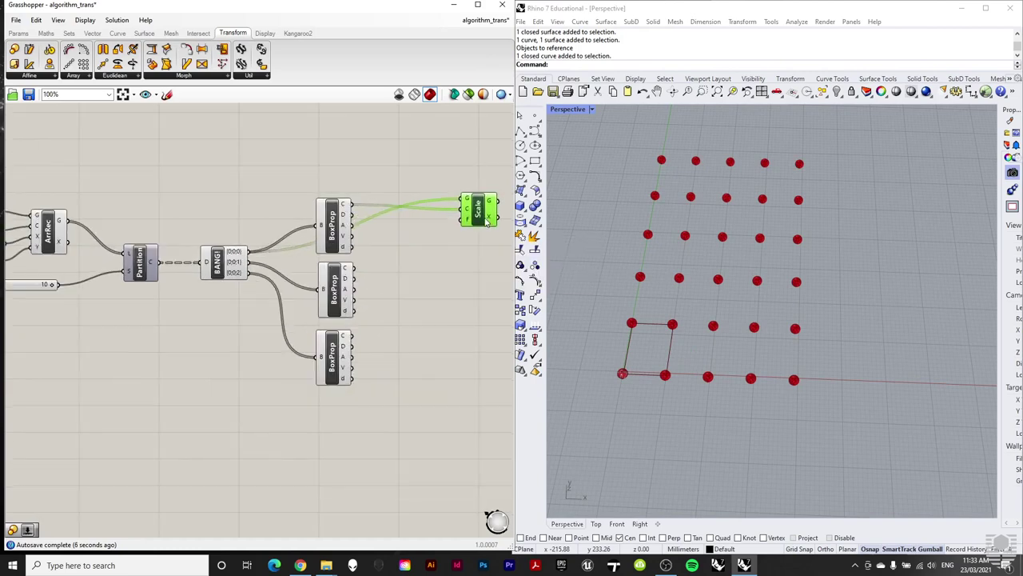
double_click(407, 242)
text(0)
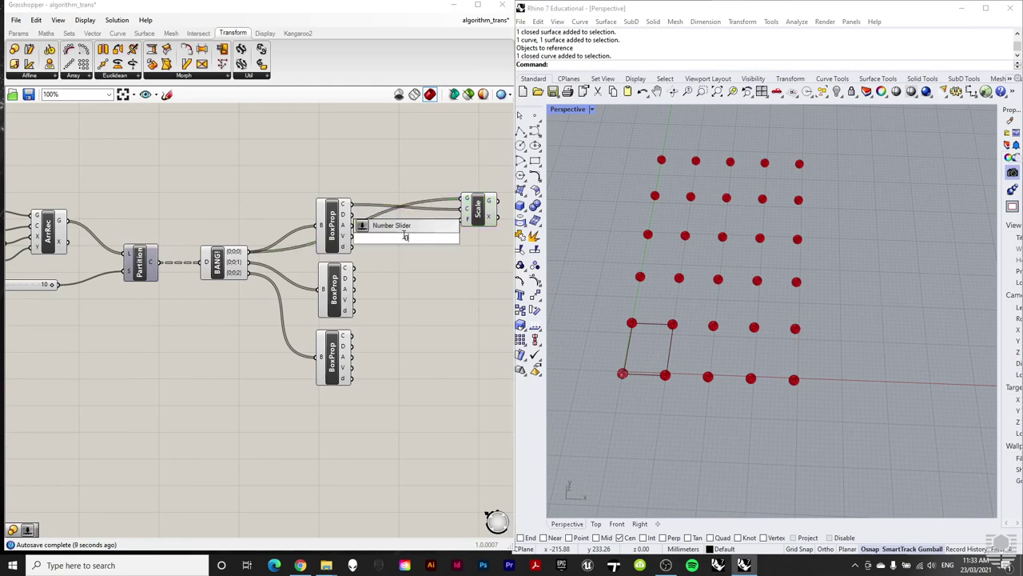
text(<)
text(0.5<3.0)
key(Return)
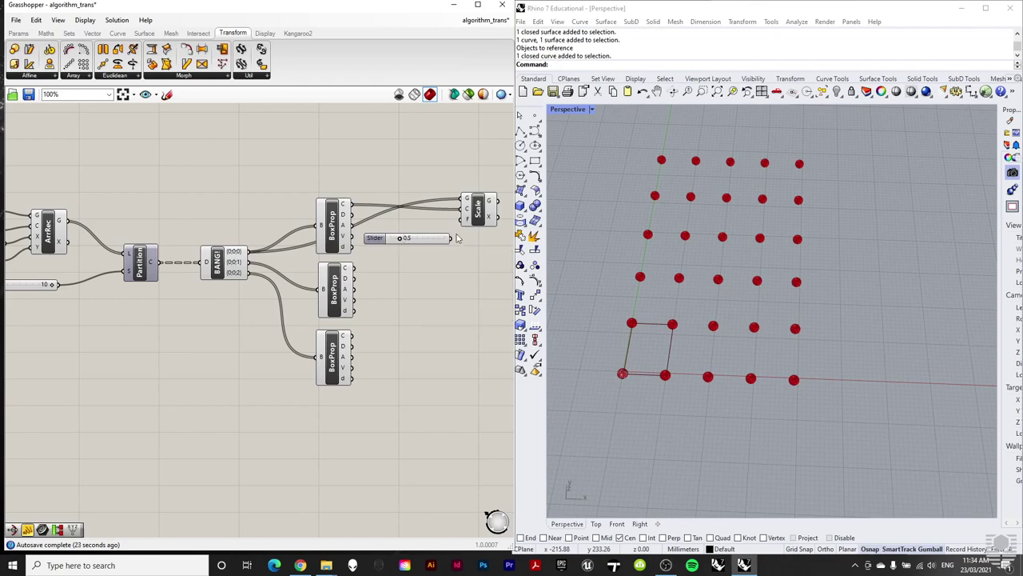
Step: Connect the number slider to the Scale component's factor input and set the factor to 1.6
drag(452, 237, 463, 220)
drag(401, 237, 429, 244)
drag(442, 238, 421, 238)
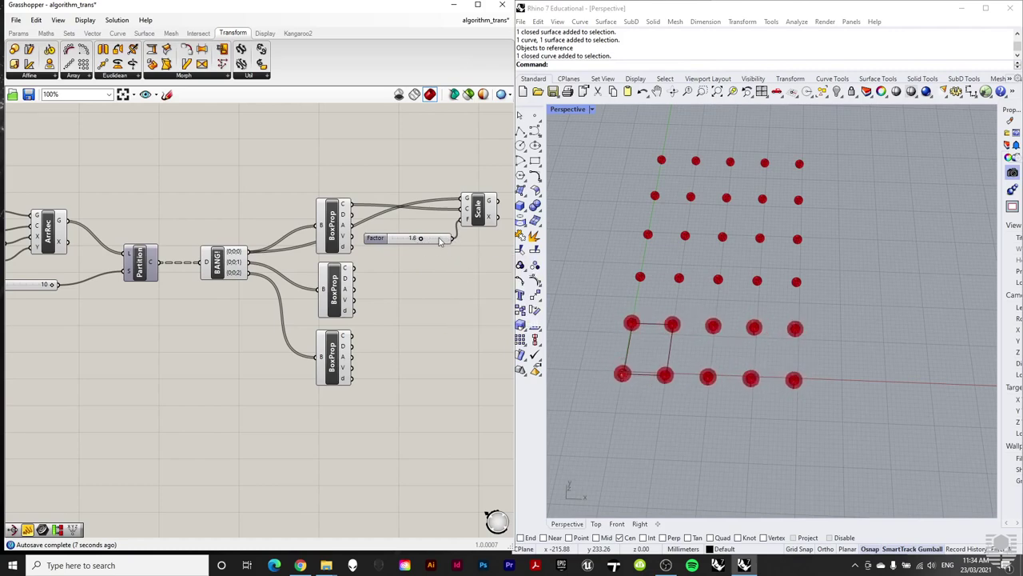
Step: Stack two copies of the Scale component and its Factor slider beneath the originals
scroll(475, 256, down, 2)
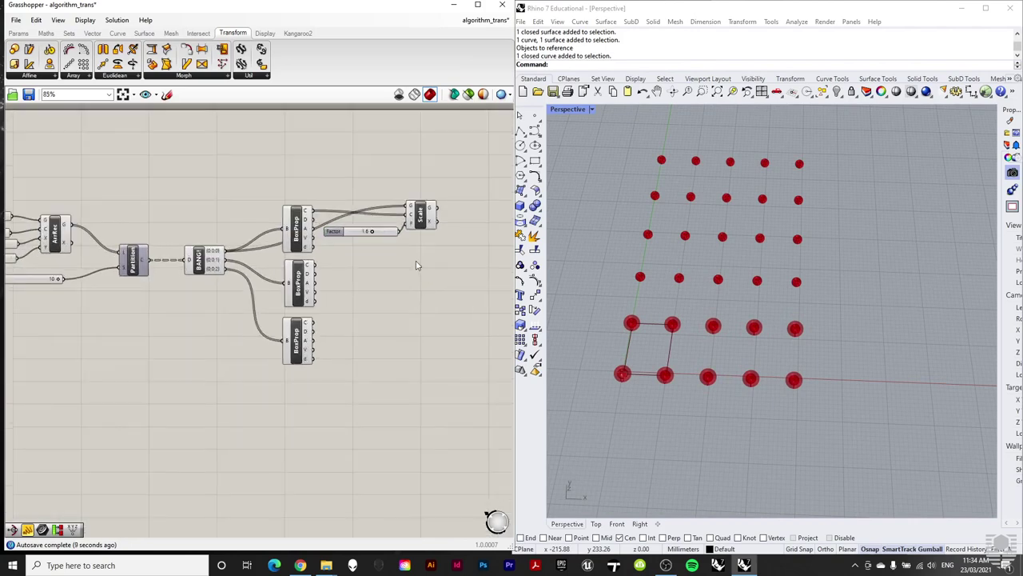
scroll(416, 266, up, 2)
drag(438, 283, 377, 158)
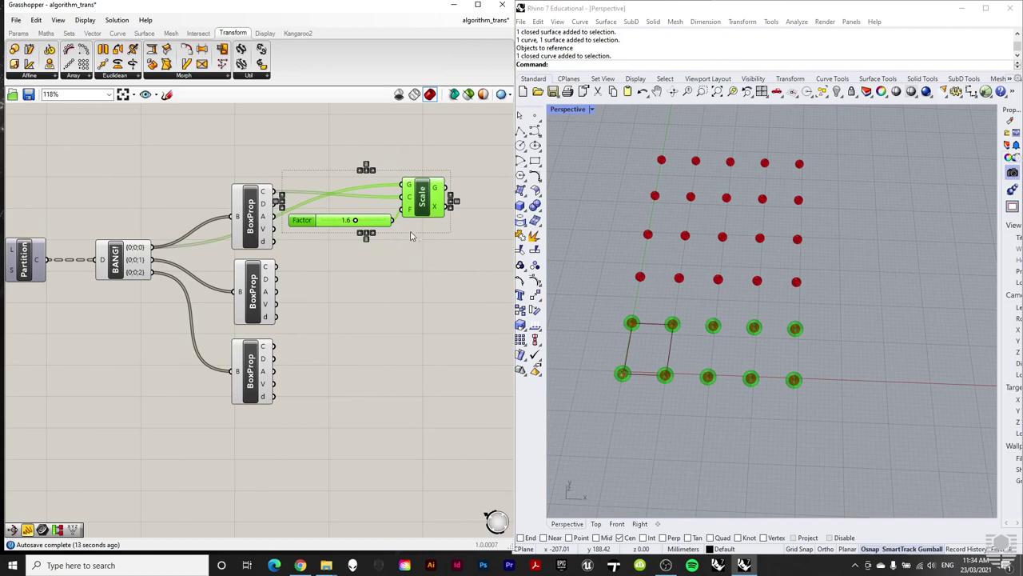
drag(411, 209, 437, 370)
click(447, 443)
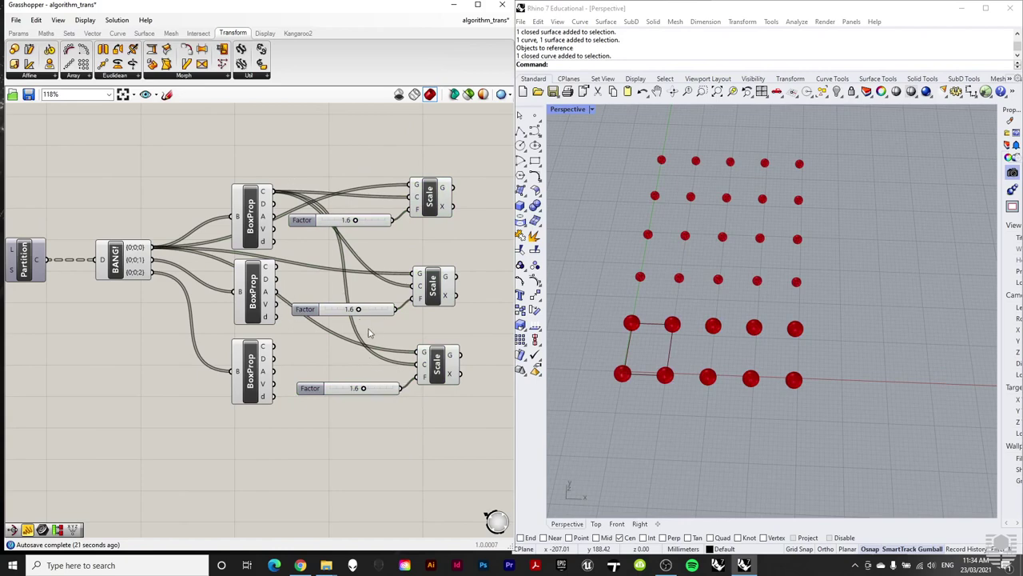
Step: Rewire the second and third Scale components to branches {0;0;1} and {0;0;2} and the centers of their matching Box Properties
drag(157, 259, 416, 275)
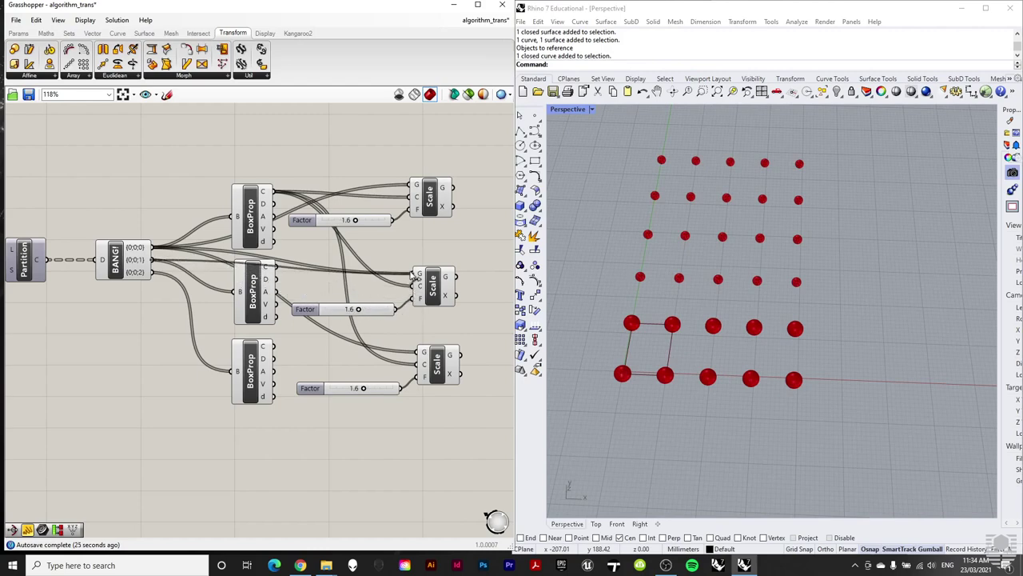
drag(275, 267, 417, 286)
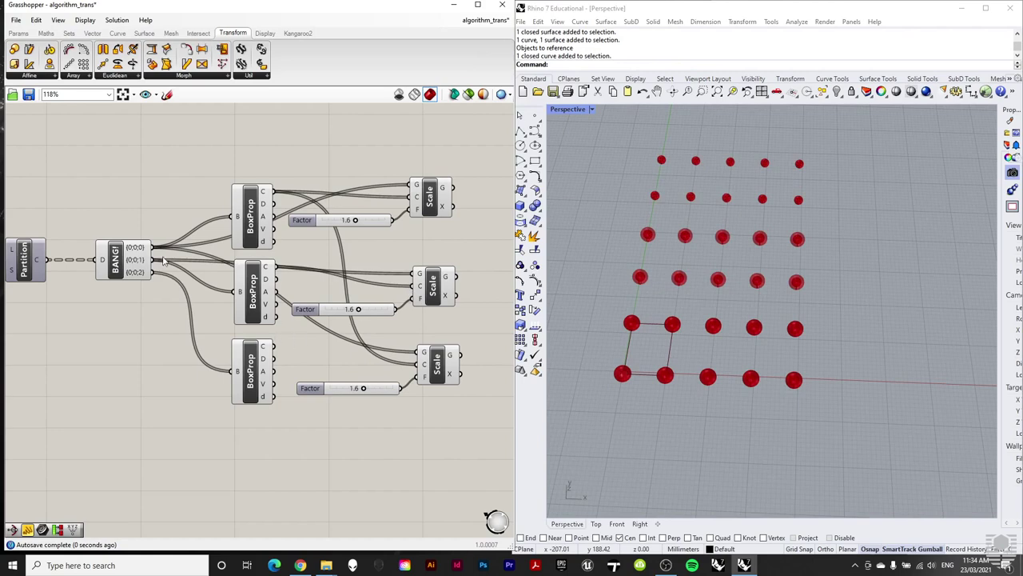
drag(152, 272, 422, 353)
drag(266, 349, 424, 365)
scroll(439, 407, down, 3)
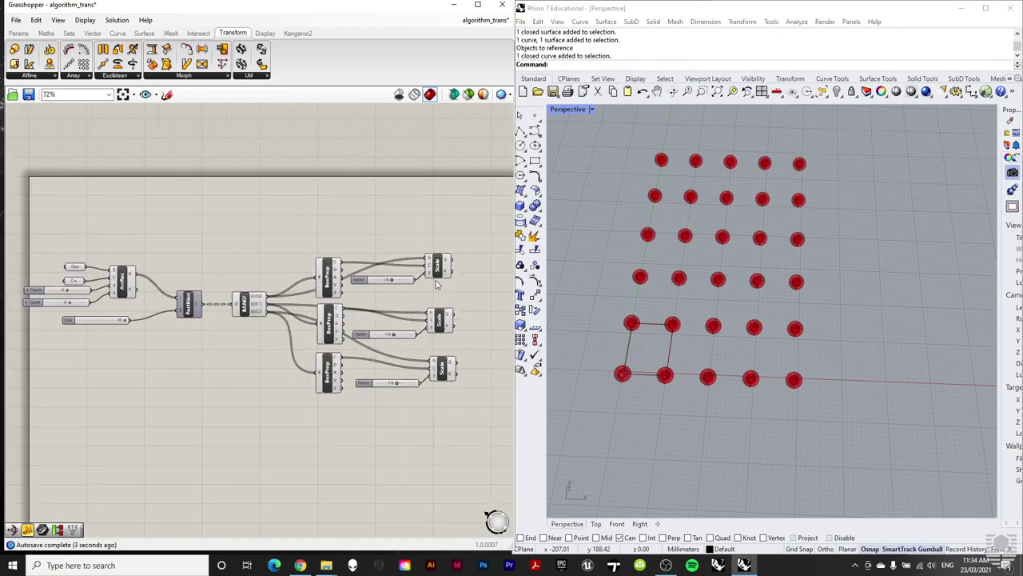
Step: Turn off the preview of all components feeding the three Scale components
drag(403, 185, 55, 447)
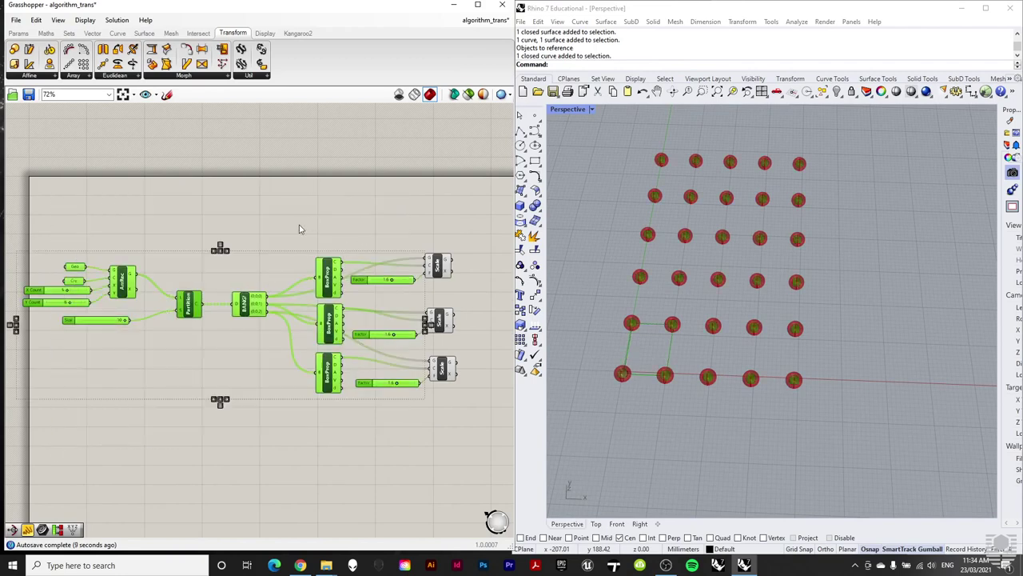
key(space)
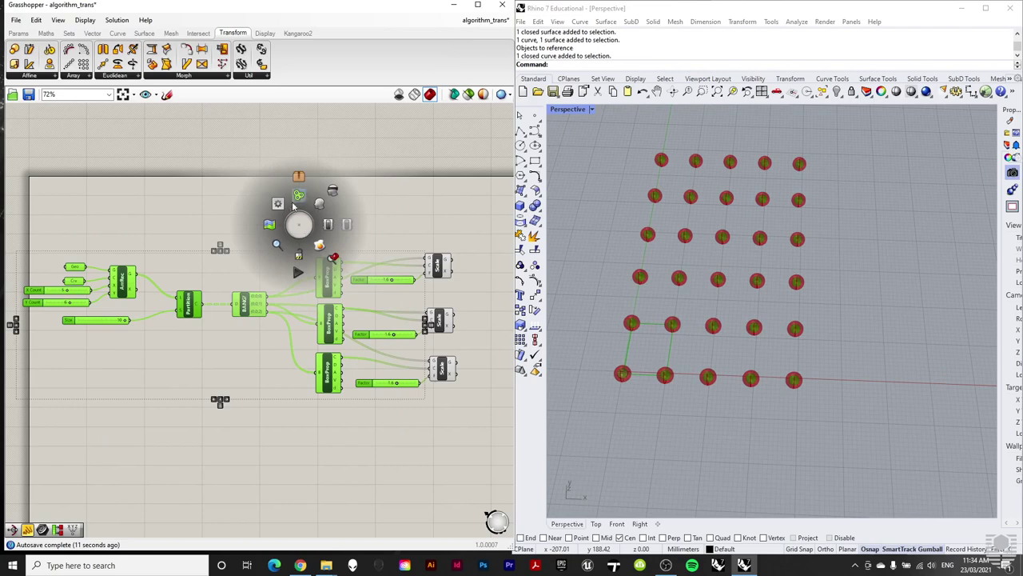
click(333, 192)
click(344, 218)
Step: Select each Scale component in turn to check which rows of spheres it controls
scroll(344, 218, down, 1)
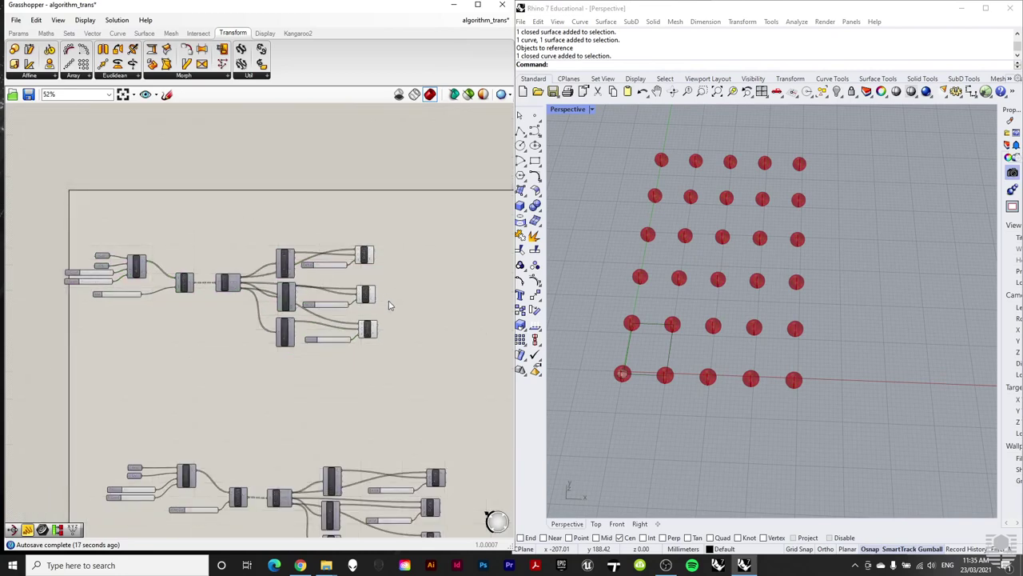
scroll(374, 256, up, 2)
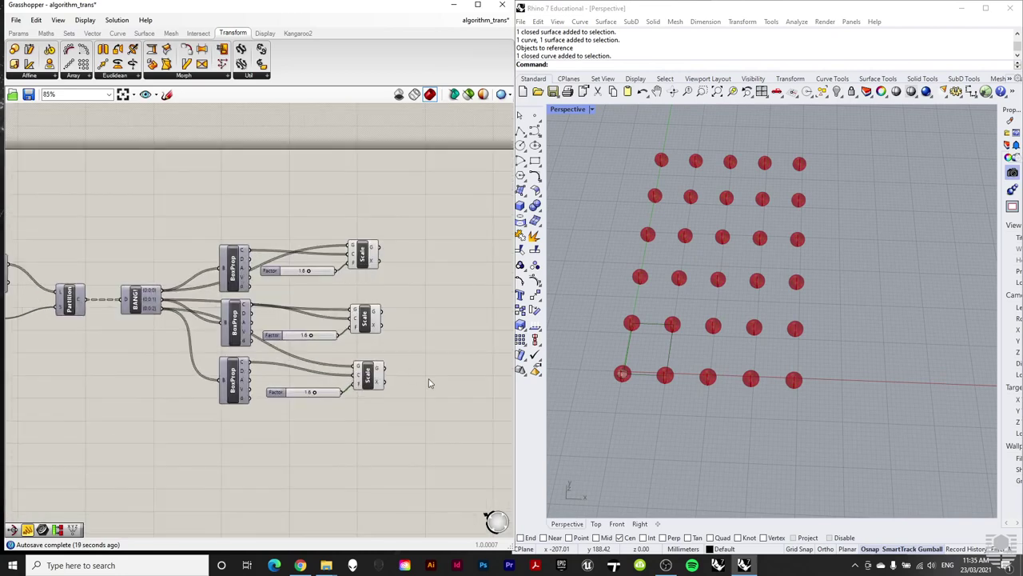
scroll(427, 382, up, 2)
click(344, 376)
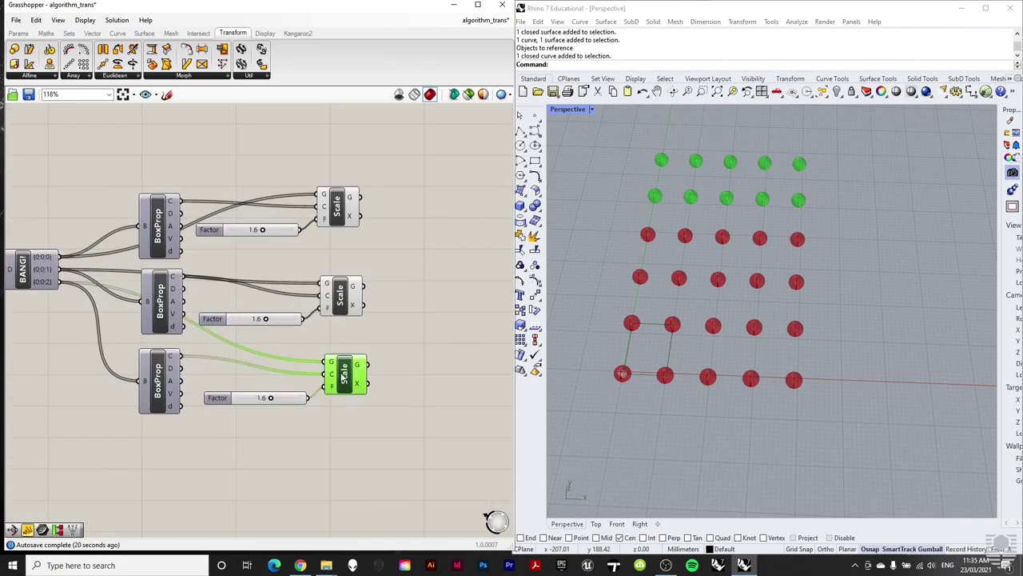
click(346, 302)
click(338, 209)
click(344, 378)
click(346, 216)
Step: Set the first Scale component's factor to 3.0 and the third one's factor to 0.7
drag(264, 230, 291, 230)
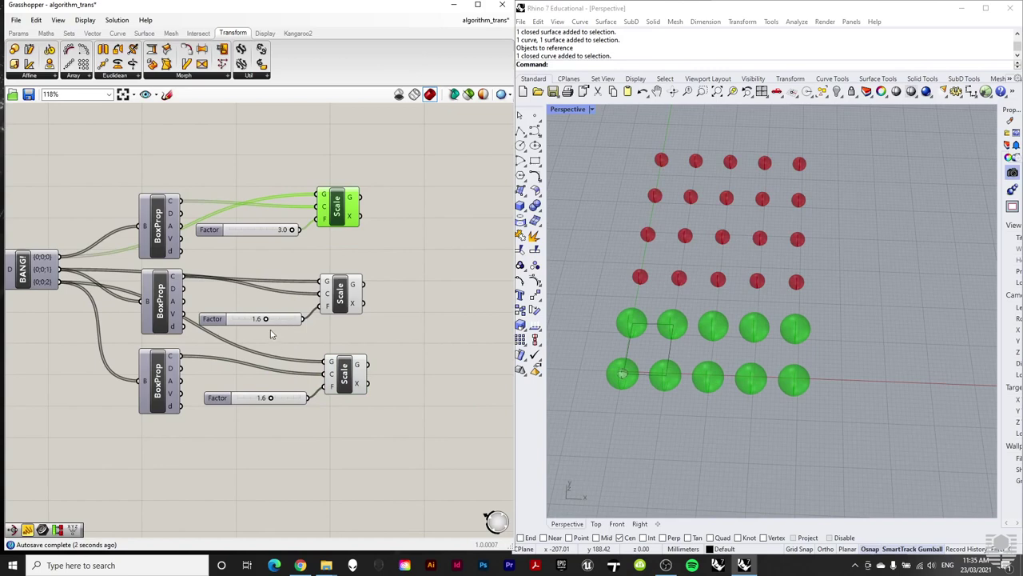
click(339, 300)
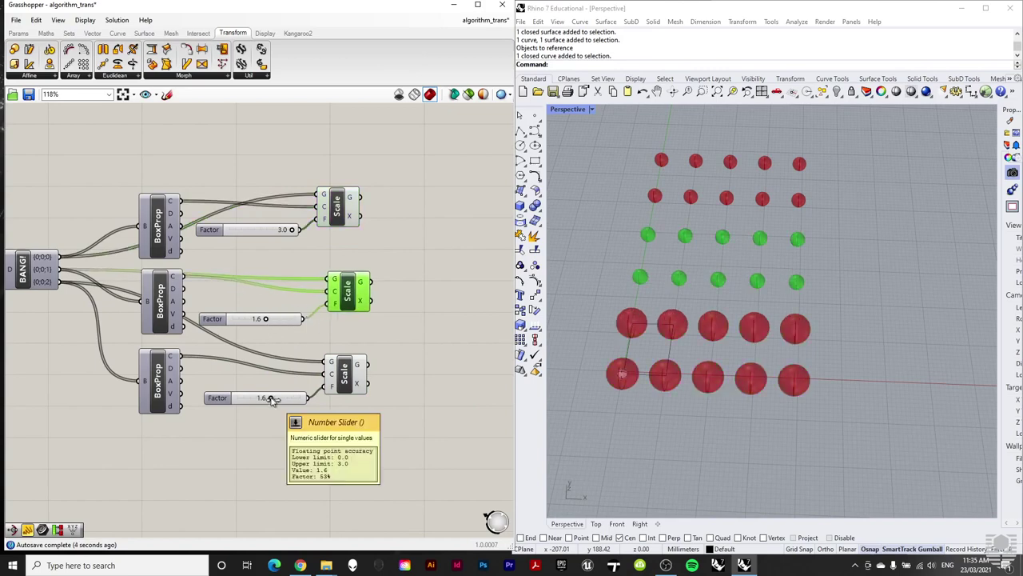
mouse_move(272, 398)
mouse_down()
mouse_move(229, 398)
mouse_move(266, 398)
mouse_up()
click(387, 366)
scroll(402, 354, down, 2)
scroll(879, 264, down, 2)
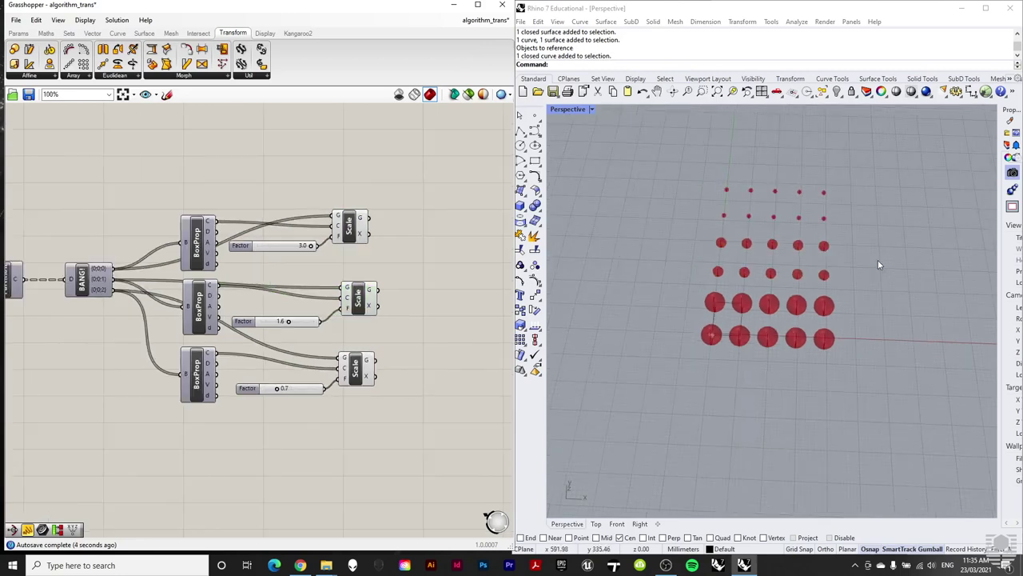
Step: Review the definition from the rectangular array through Partition List and Explode Tree to the three Scale components
scroll(432, 298, down, 3)
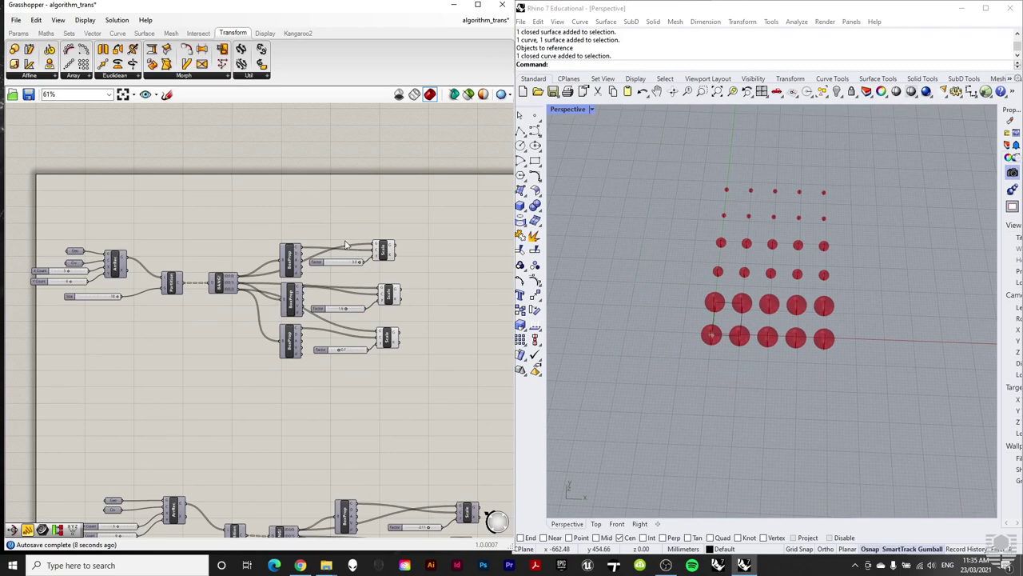
scroll(352, 251, up, 2)
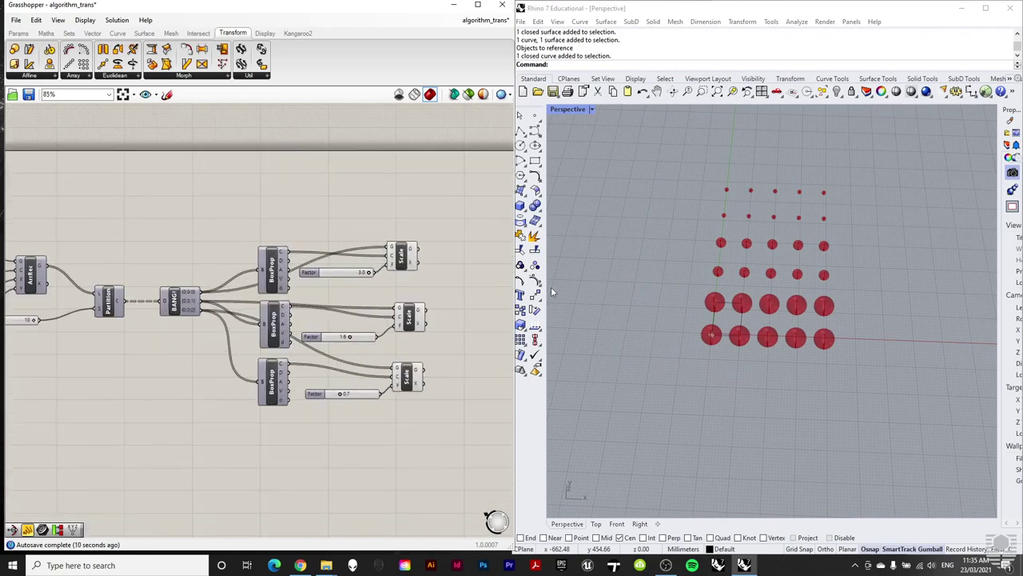
scroll(455, 280, down, 1)
scroll(120, 232, up, 4)
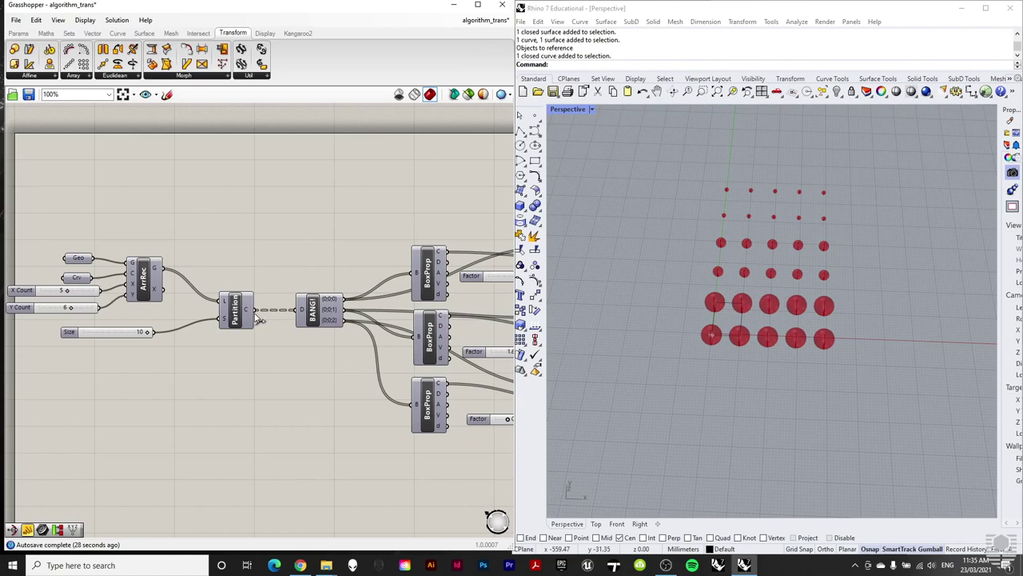
scroll(221, 307, down, 1)
scroll(386, 329, up, 1)
scroll(272, 297, down, 1)
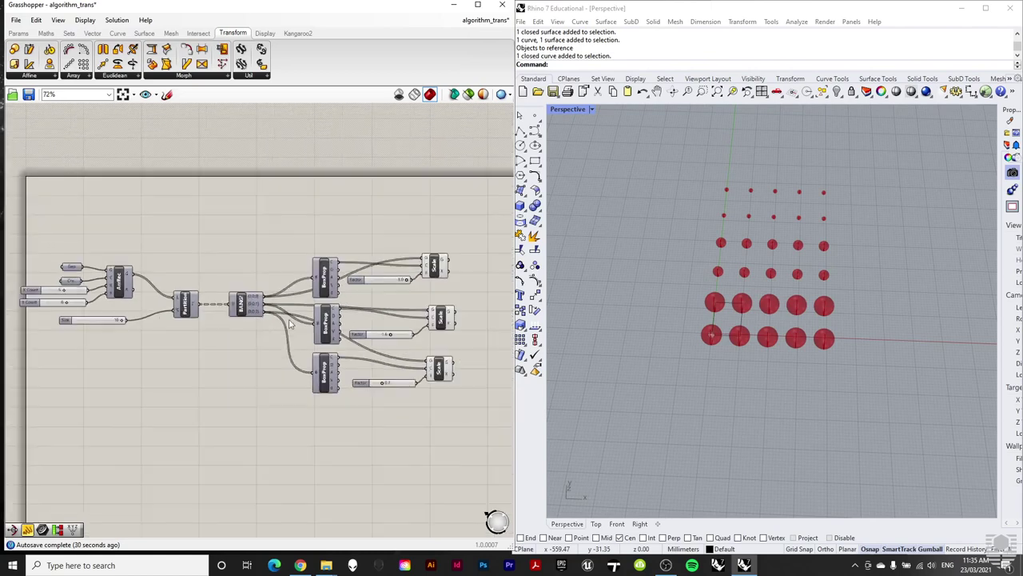
scroll(393, 291, up, 1)
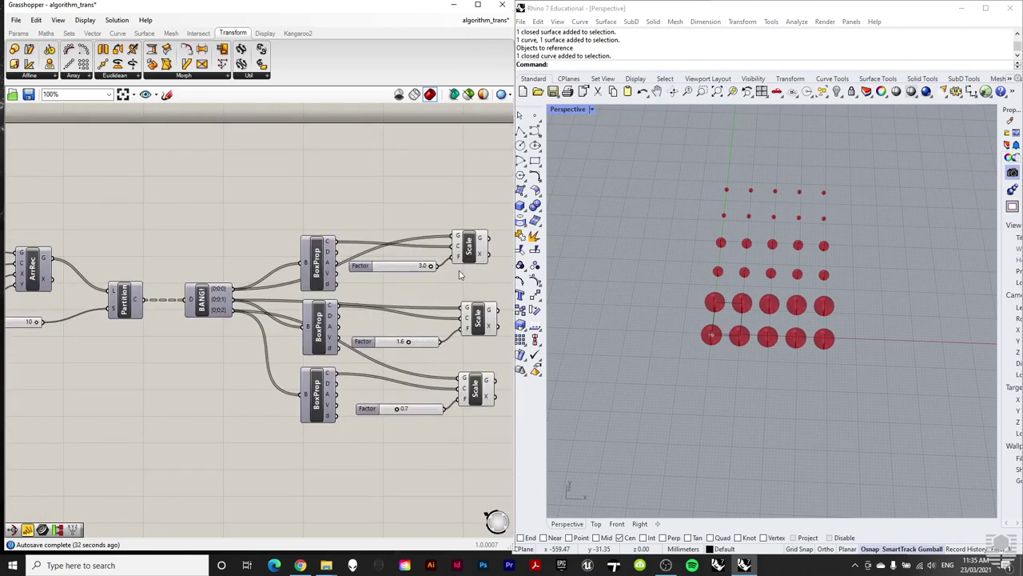
scroll(447, 270, up, 1)
scroll(167, 257, down, 1)
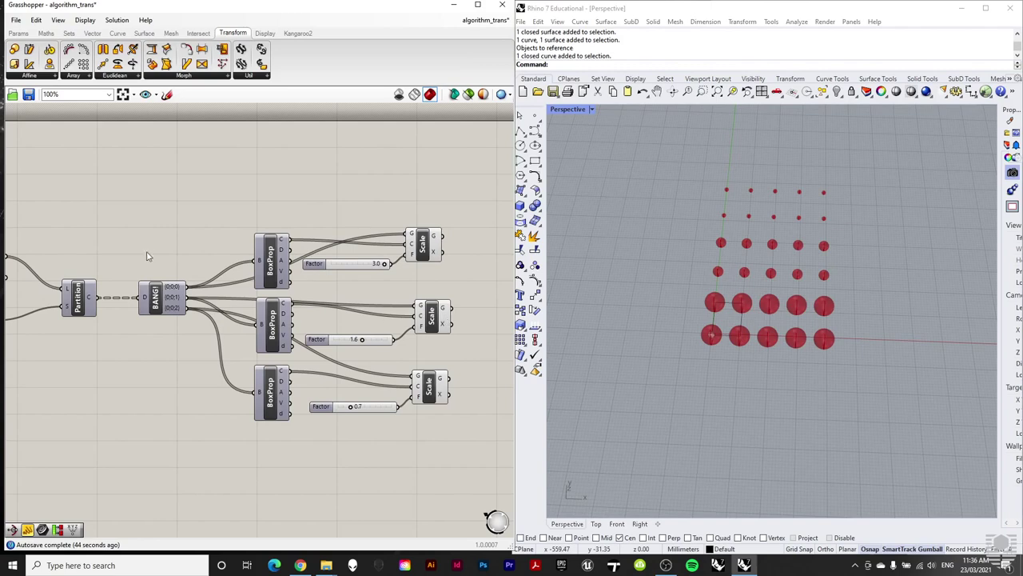
right_drag(136, 242, 229, 244)
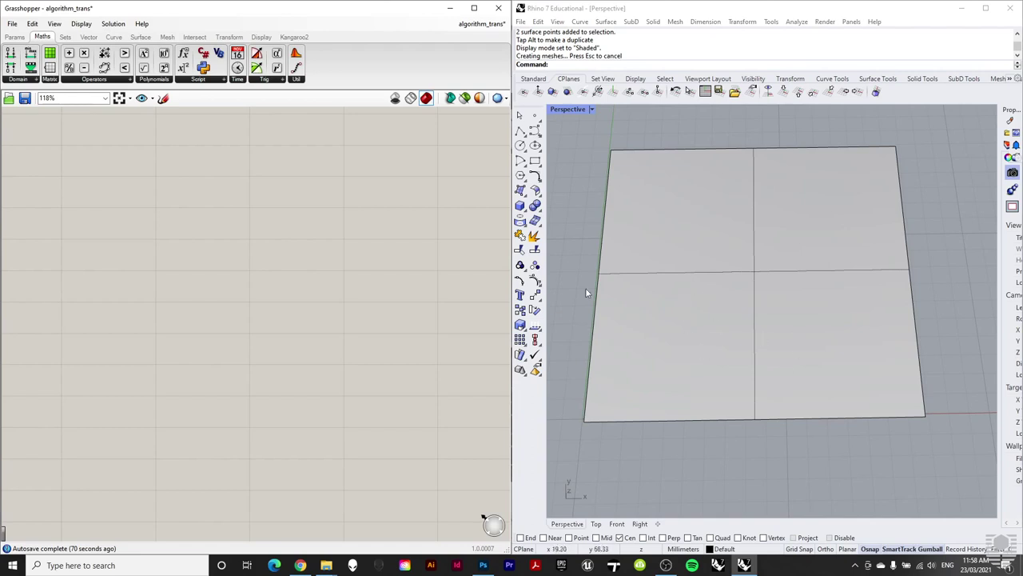
Step: Add a Surface parameter to the empty canvas and reference the square Rhino surface in it
click(720, 194)
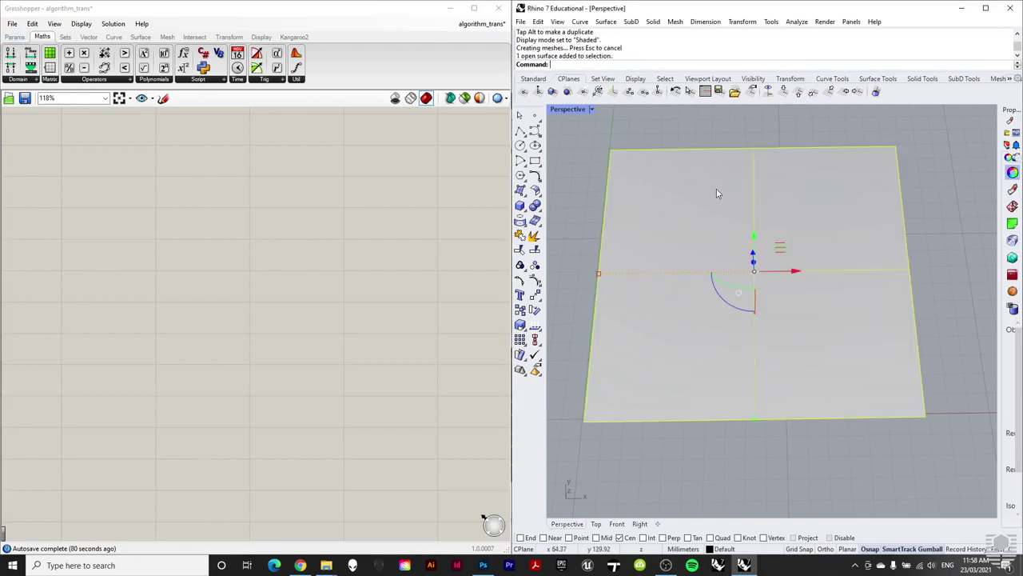
click(15, 36)
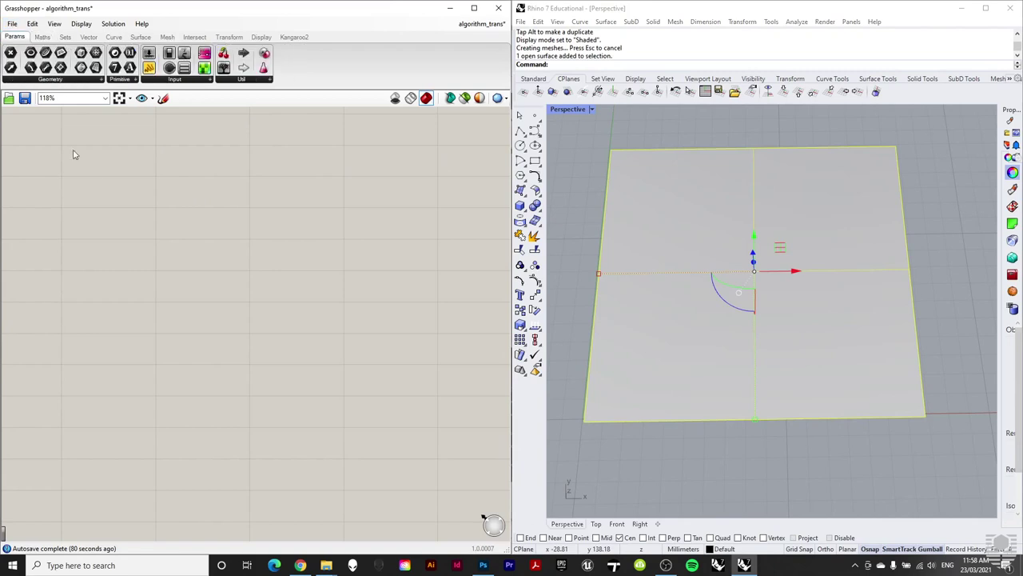
click(46, 80)
drag(107, 192, 53, 203)
right_click(58, 207)
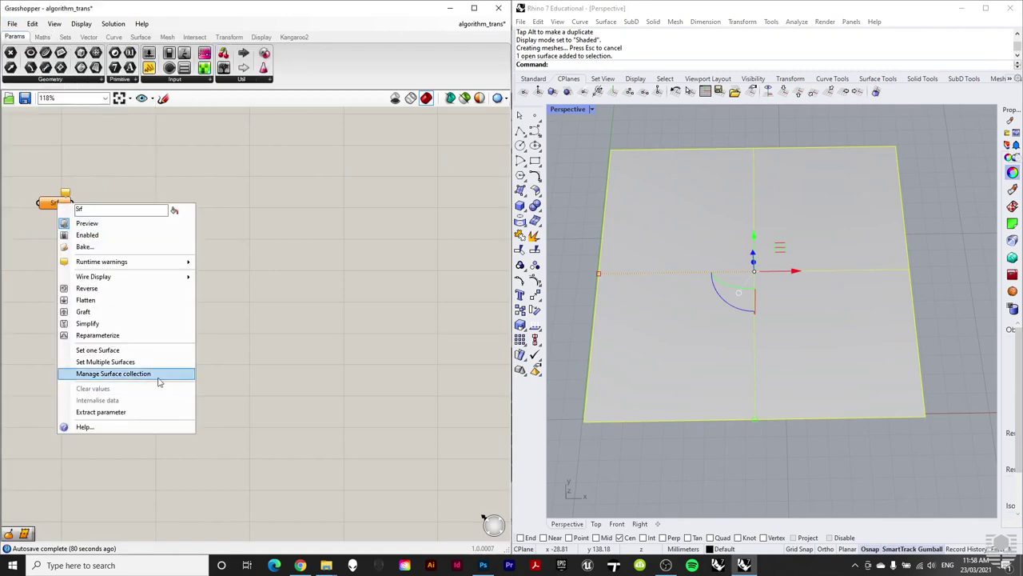
click(149, 351)
click(658, 274)
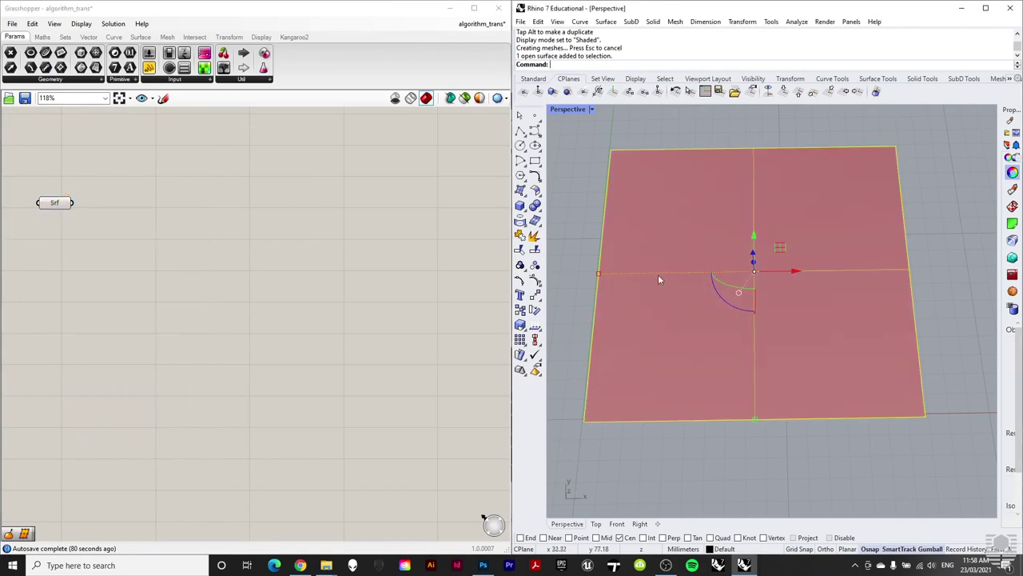
Step: Deselect the surface and switch the Perspective viewport's display mode to Wireframe
click(602, 129)
click(578, 108)
click(581, 149)
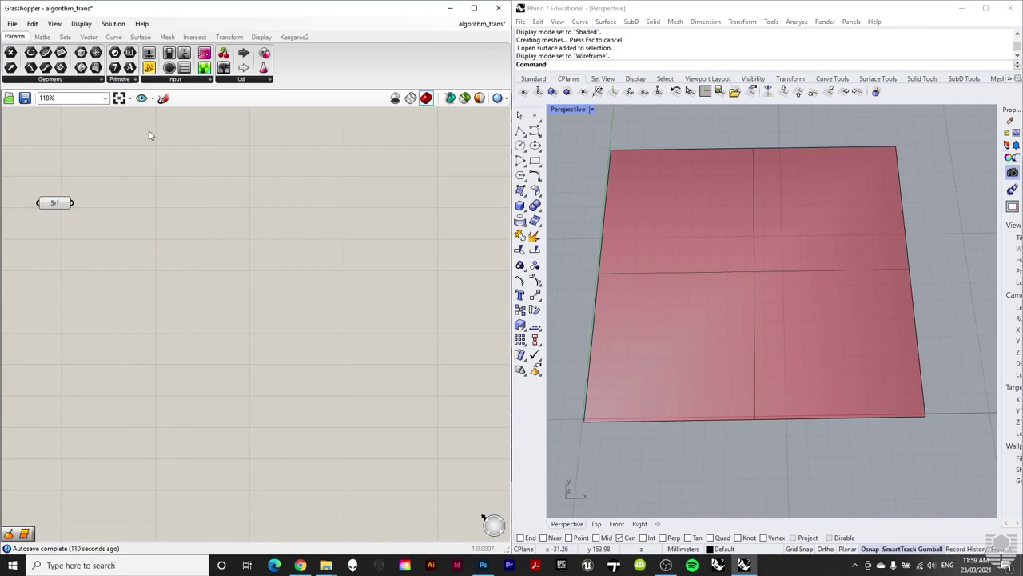
Step: Add a Divide Surface component beside the Surface parameter and connect the parameter to its surface input
click(140, 37)
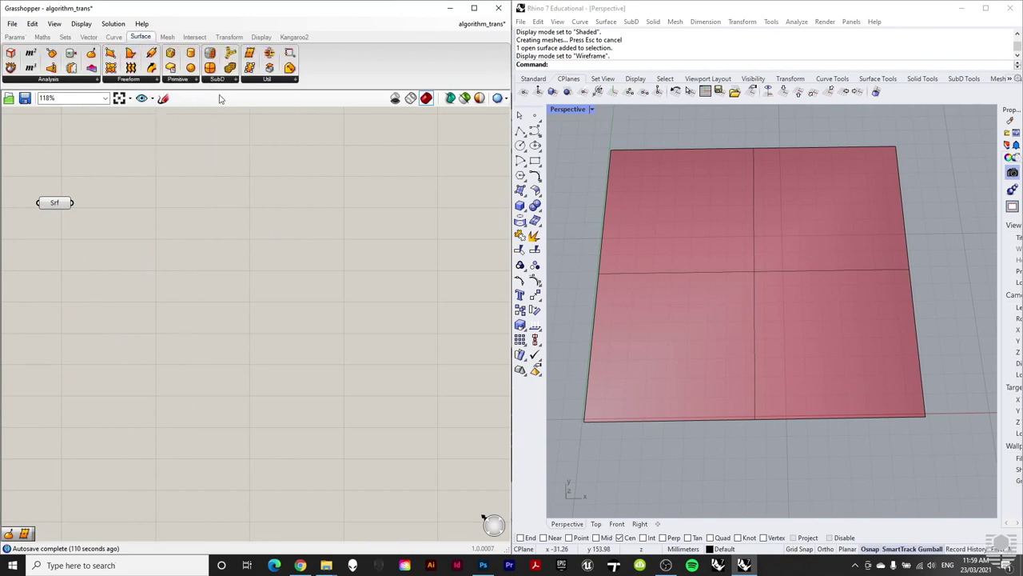
click(286, 80)
click(264, 100)
click(178, 210)
drag(178, 212, 160, 221)
drag(71, 202, 139, 205)
click(72, 251)
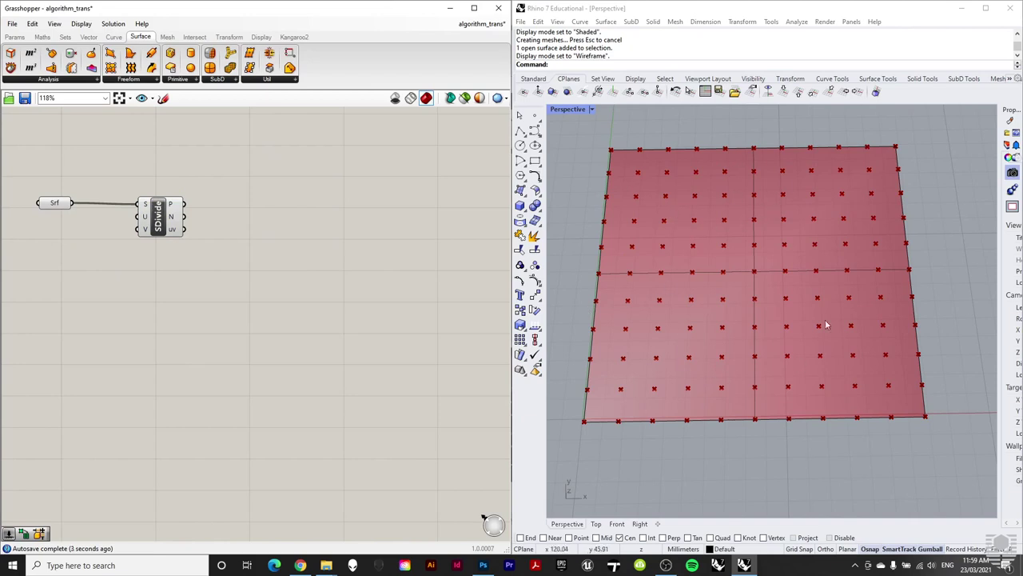
Step: Add a number slider from 0 to 100 at 50 and connect it to Divide Surface's U and V count inputs
double_click(61, 272)
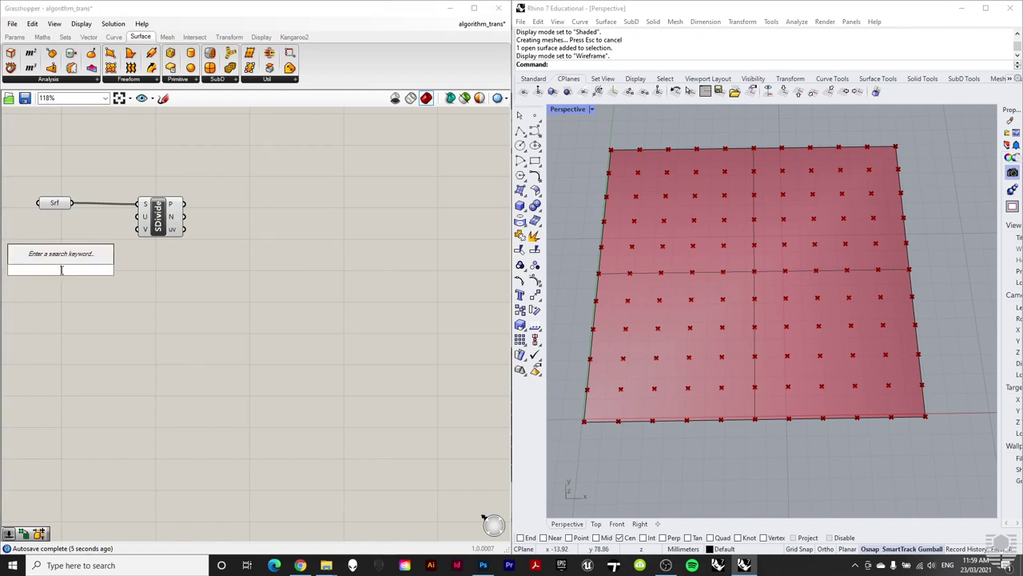
text(0)
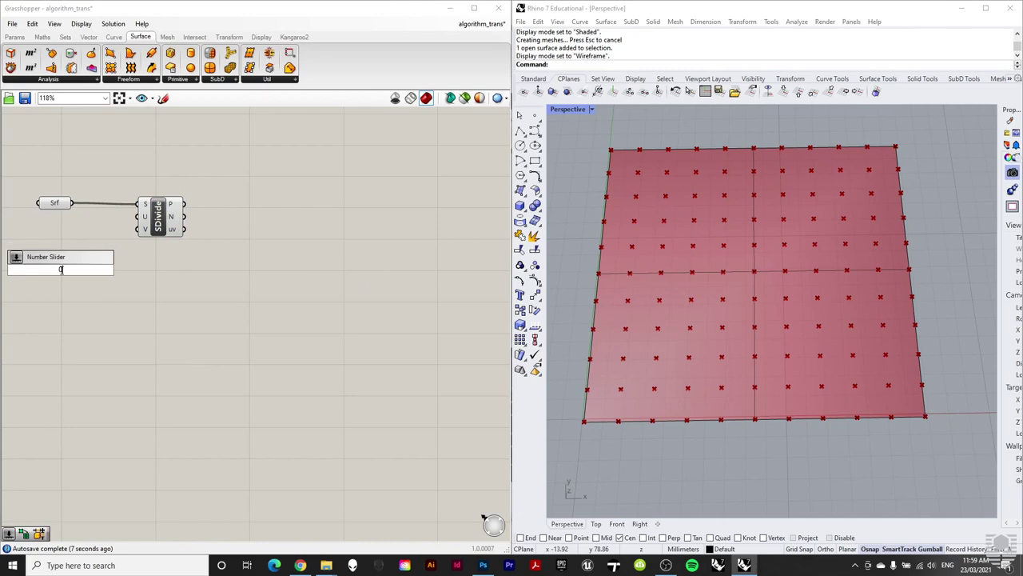
text(<50<100)
key(Return)
drag(37, 272, 26, 247)
mouse_move(101, 245)
mouse_down()
mouse_move(140, 217)
mouse_move(141, 229)
mouse_move(94, 227)
mouse_up()
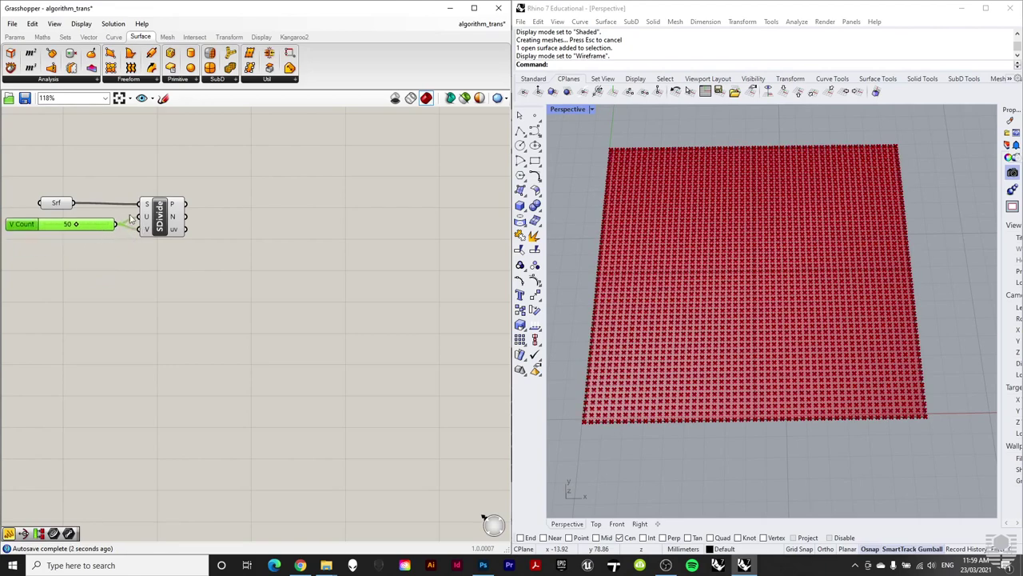
Step: Set the slider feeding Divide Surface's U and V counts to 21
click(316, 268)
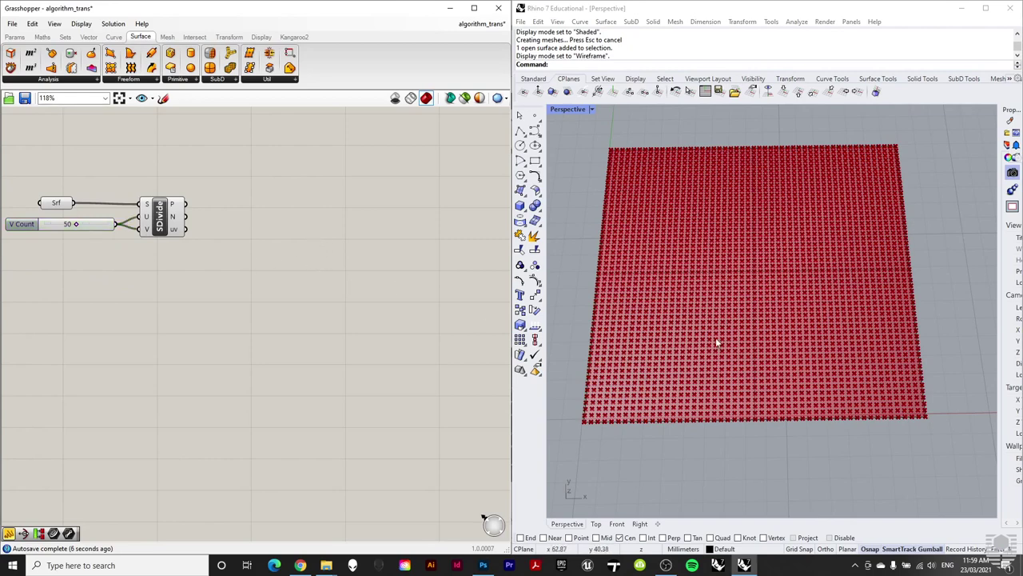
drag(76, 224, 58, 225)
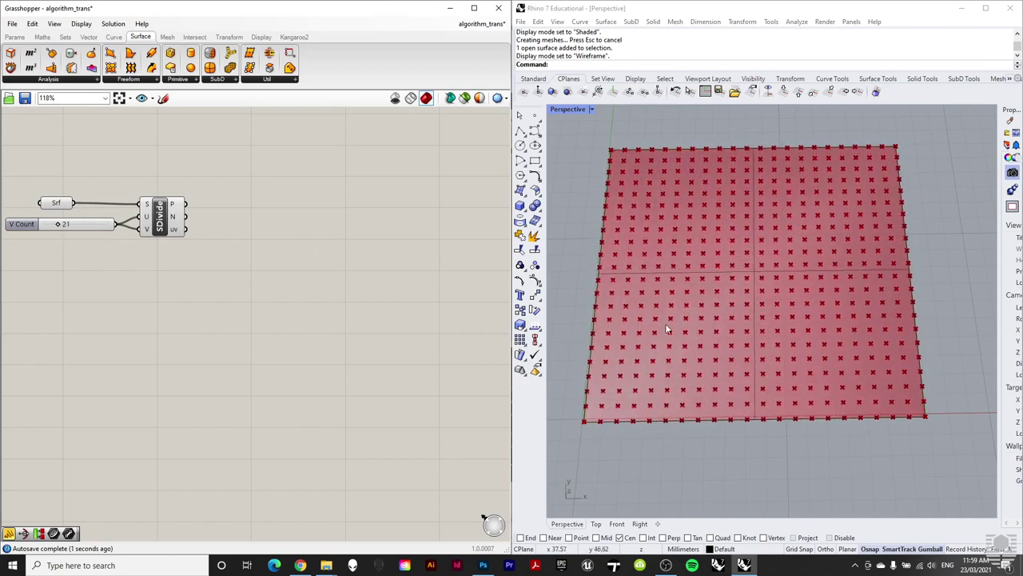
Step: Add a Mesh Sphere component beyond Divide Surface and connect the division points to its base input
click(178, 79)
click(168, 37)
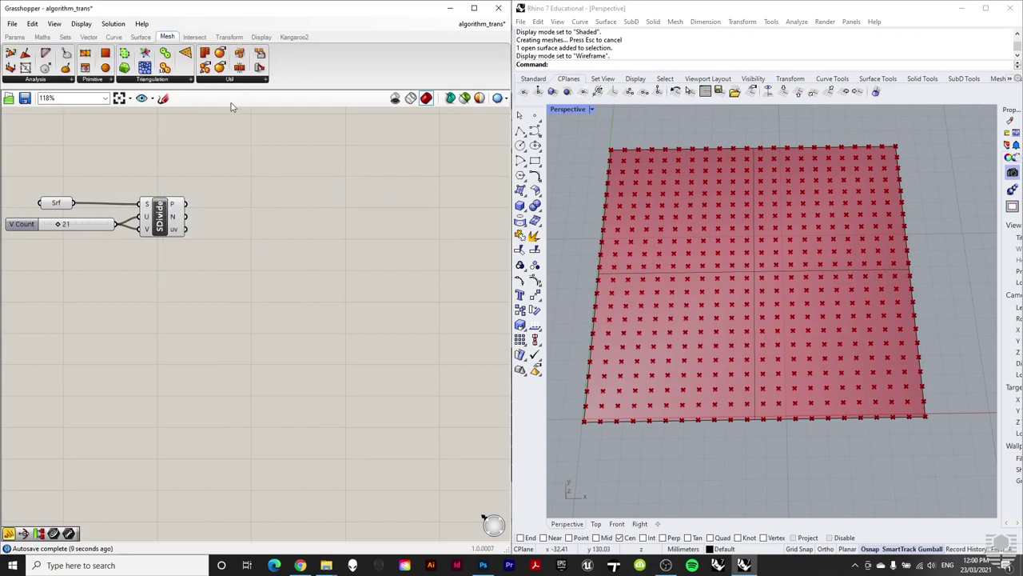
click(99, 82)
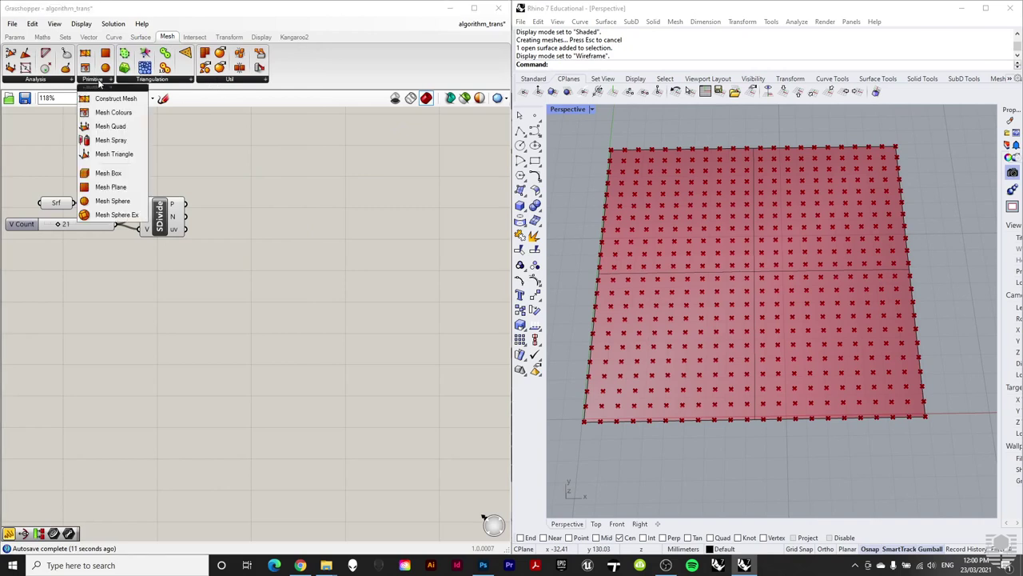
click(124, 199)
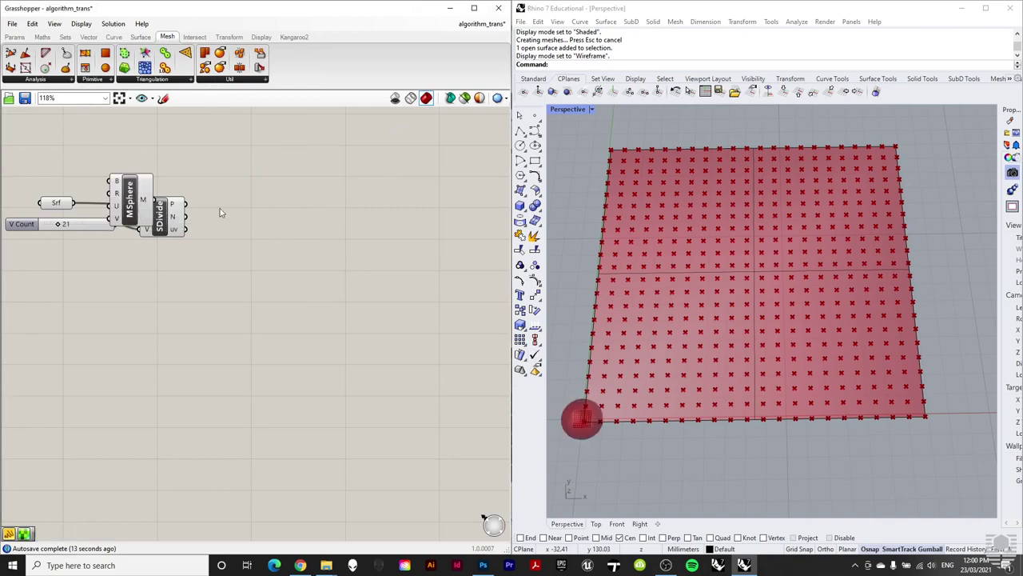
drag(137, 190, 323, 214)
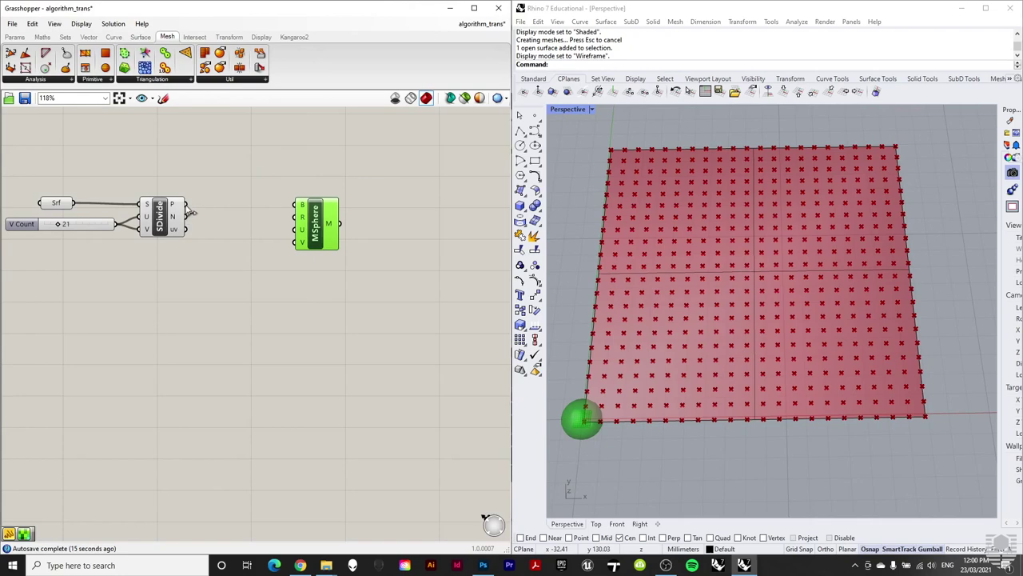
drag(187, 205, 314, 248)
click(315, 288)
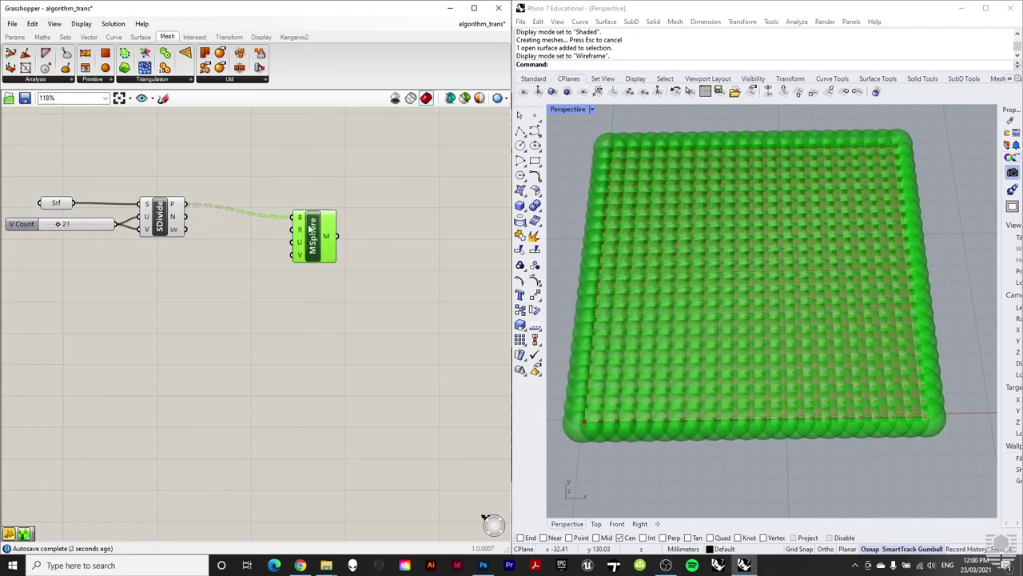
mouse_move(302, 234)
click(952, 364)
click(409, 270)
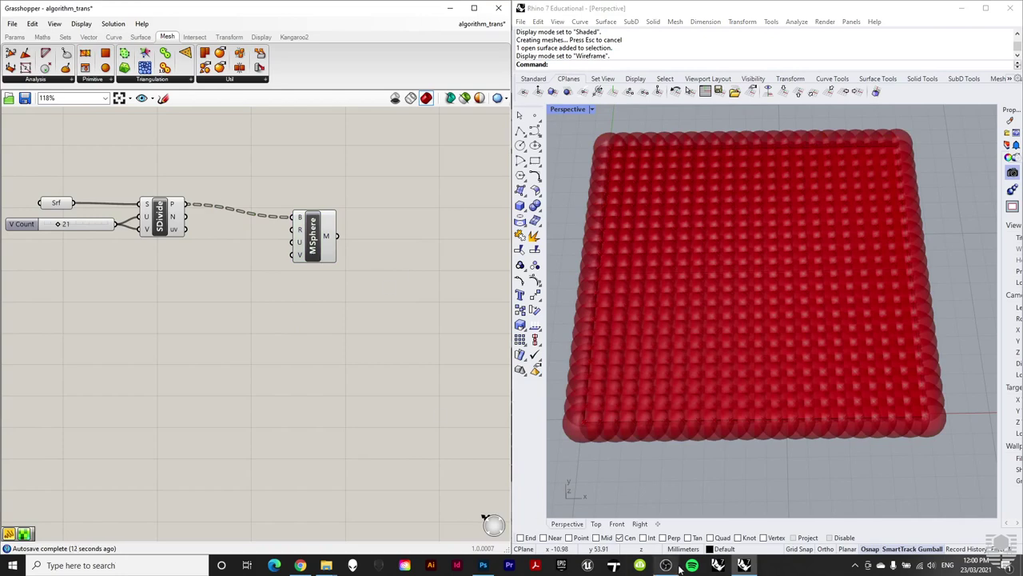
Step: Switch to Photoshop to examine the Square Gradient_invert image, and return to Grasshopper
click(483, 565)
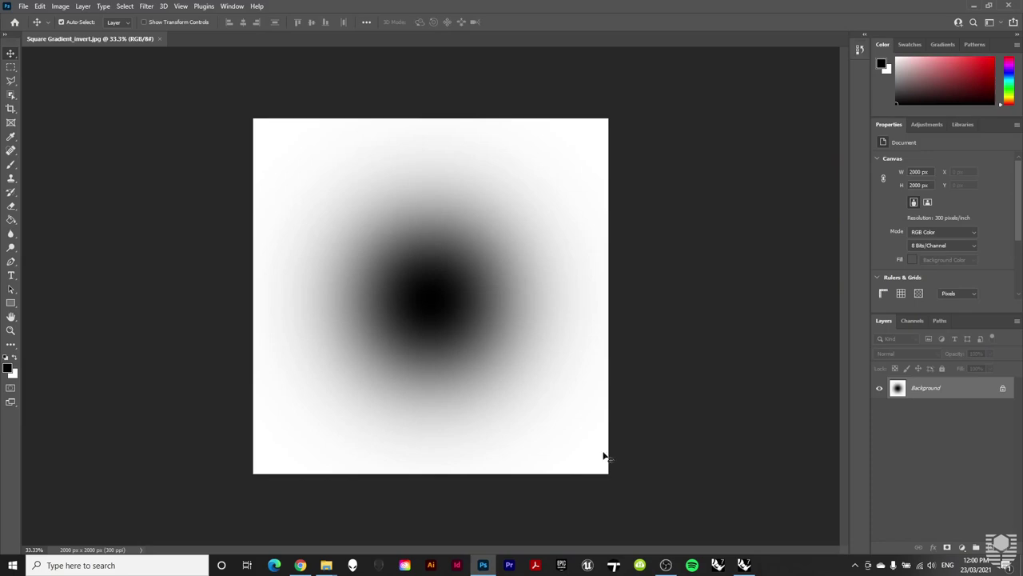
click(745, 564)
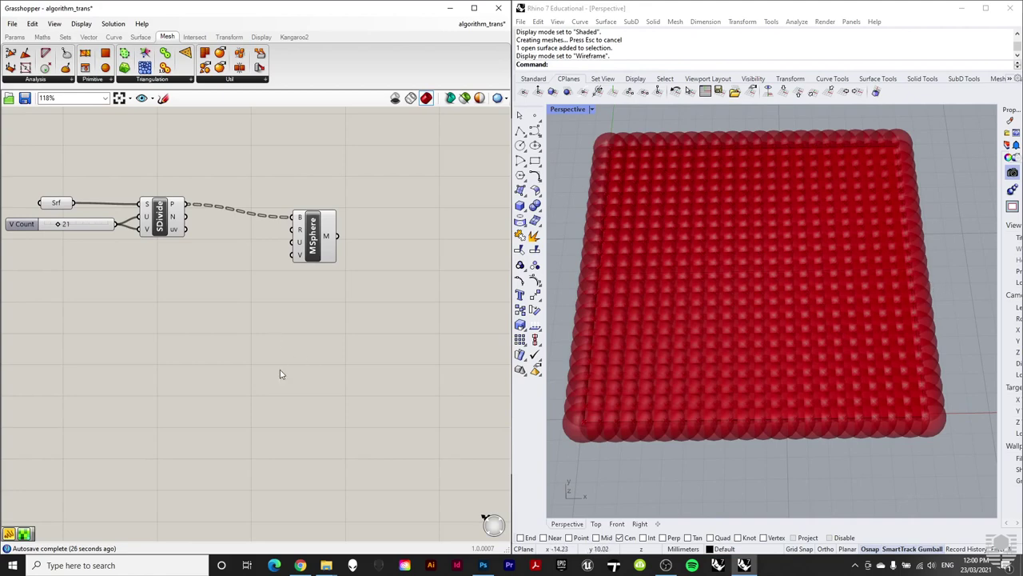
Step: Add an Image Sampler below the Divide Surface and Mesh Sphere components
click(16, 37)
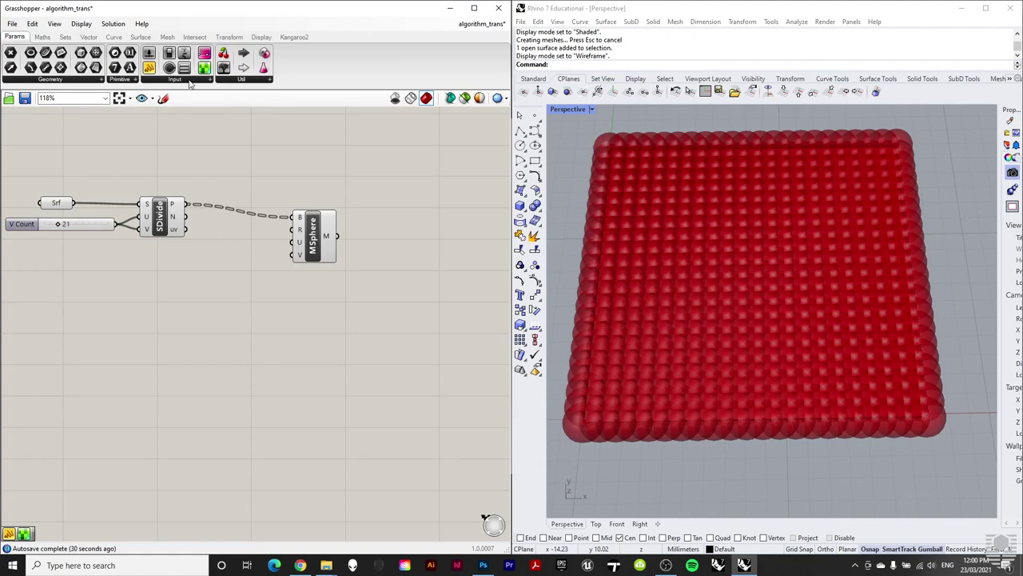
click(189, 81)
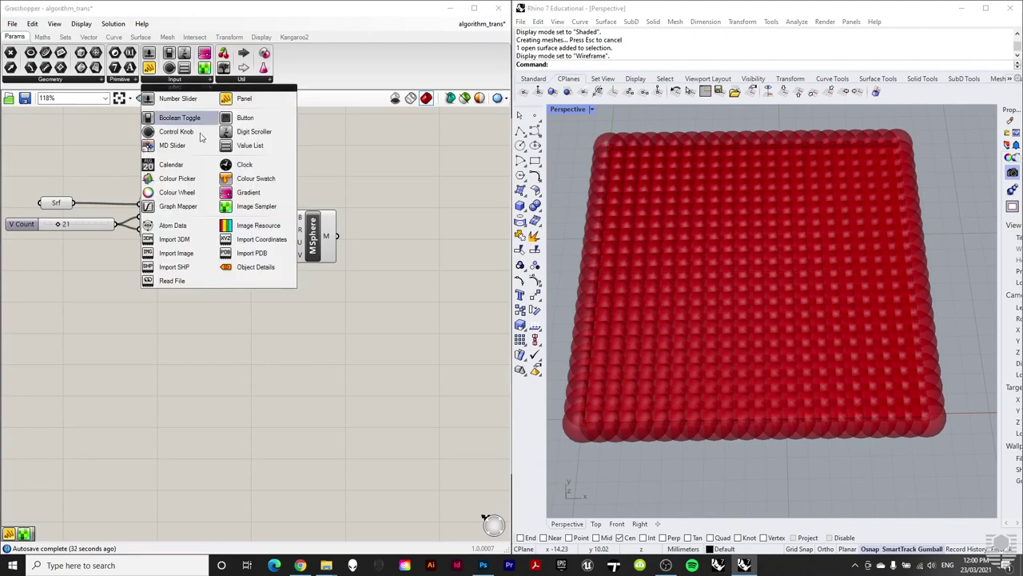
click(250, 206)
click(230, 326)
drag(230, 326, 242, 337)
mouse_move(180, 231)
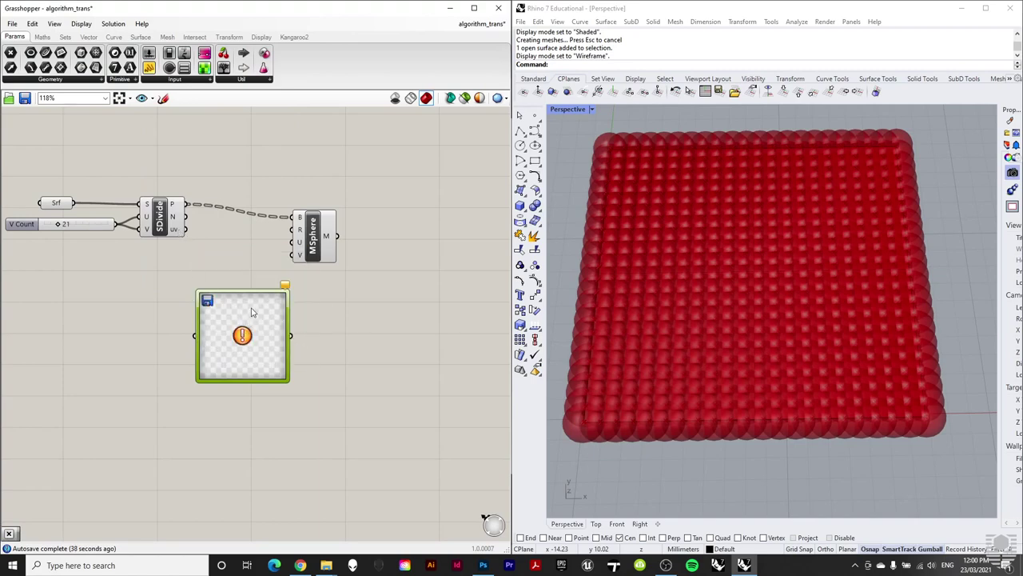
Step: Load the Square Gradient image from the Image Sample Maps folder into the Image Sampler
right_click(253, 311)
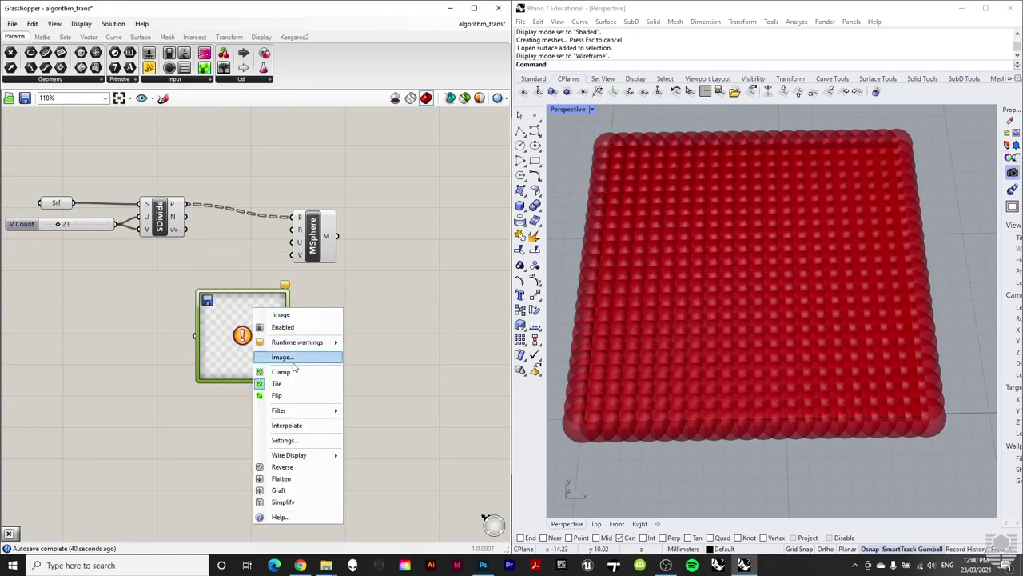
click(293, 361)
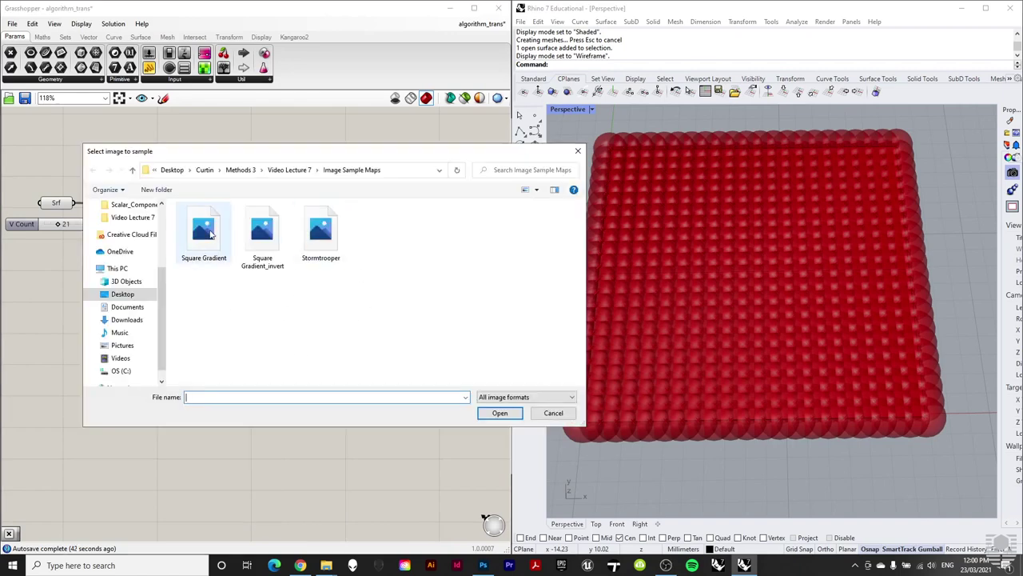
click(206, 231)
click(499, 413)
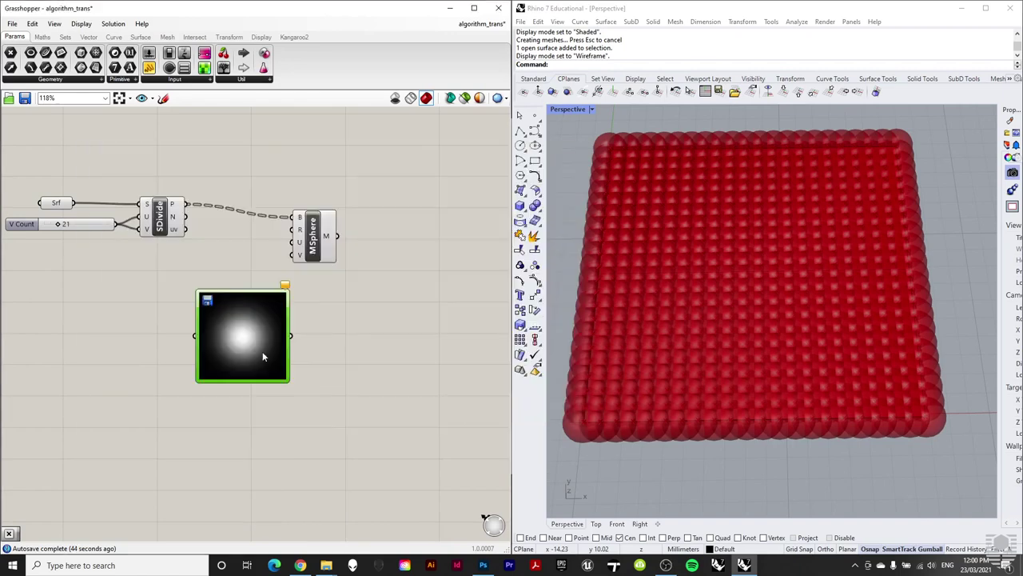
Step: Check the Image Sampler's X and Y domains and reparameterize the Surface parameter
double_click(244, 312)
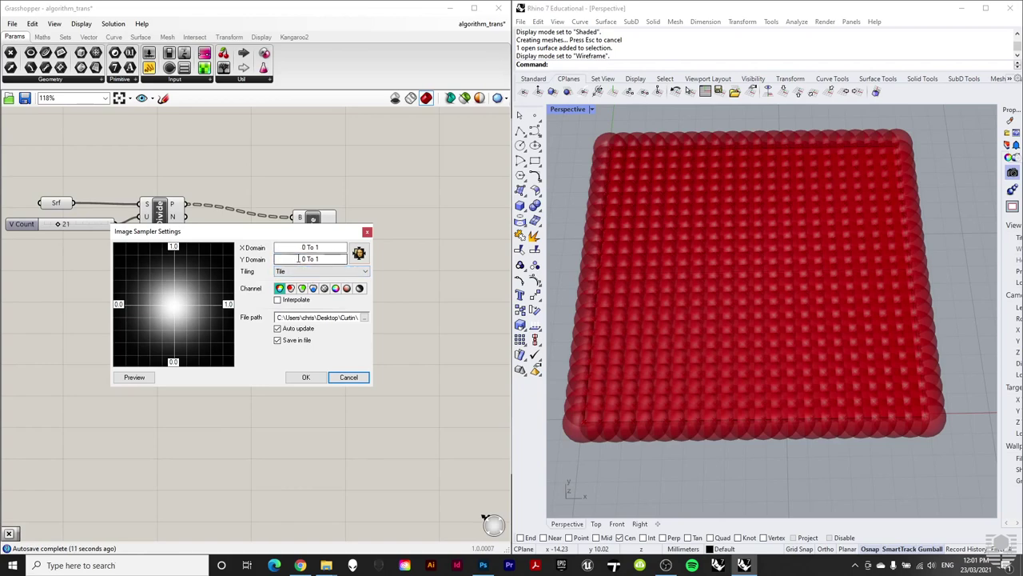
click(366, 232)
click(58, 203)
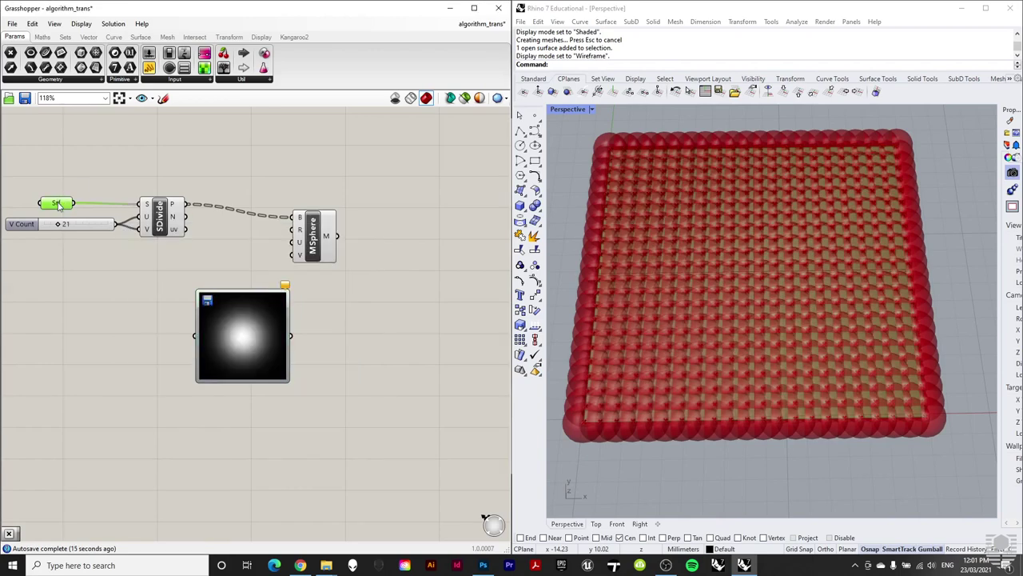
right_click(58, 204)
click(112, 333)
double_click(241, 340)
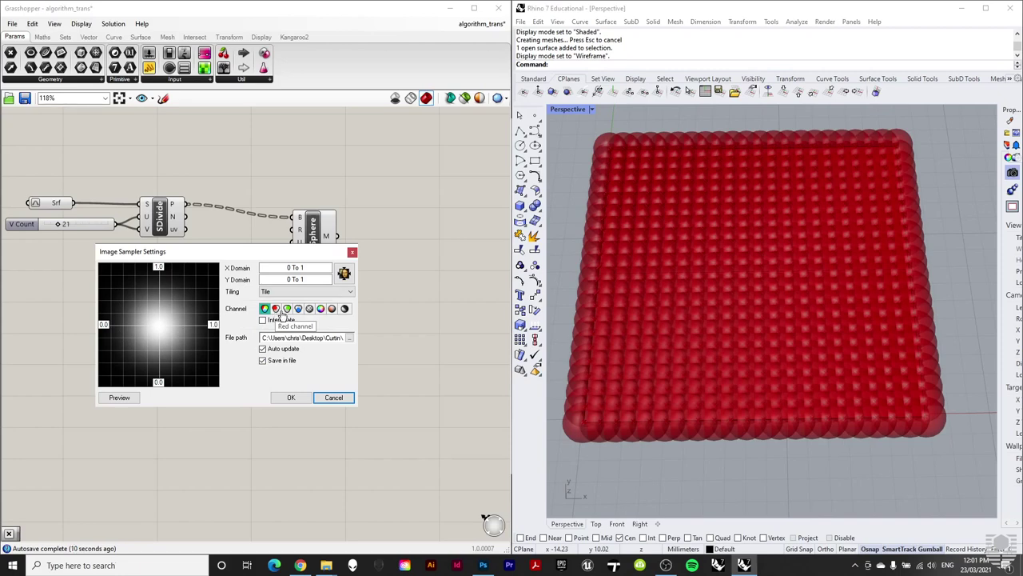
click(344, 310)
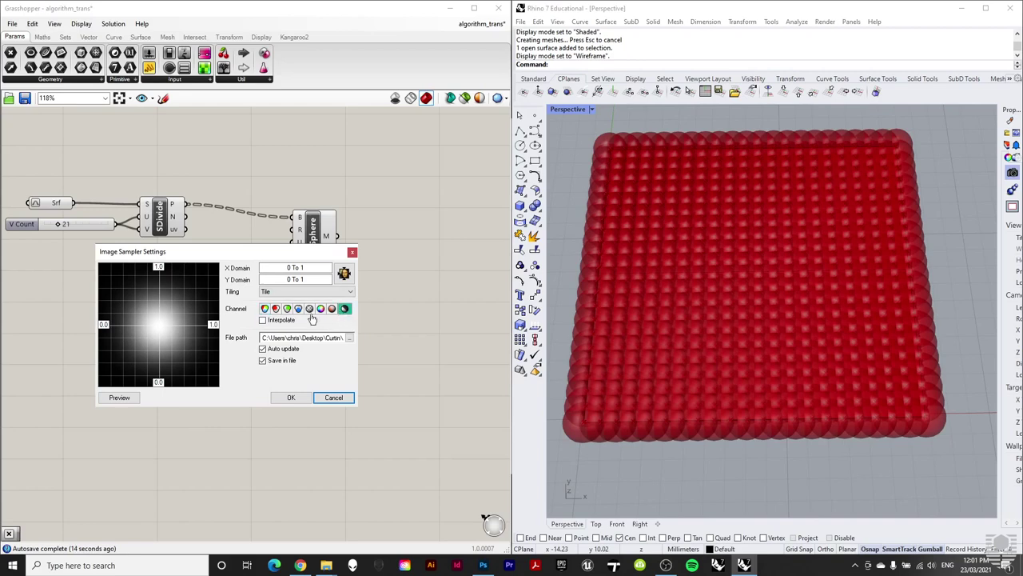
click(291, 398)
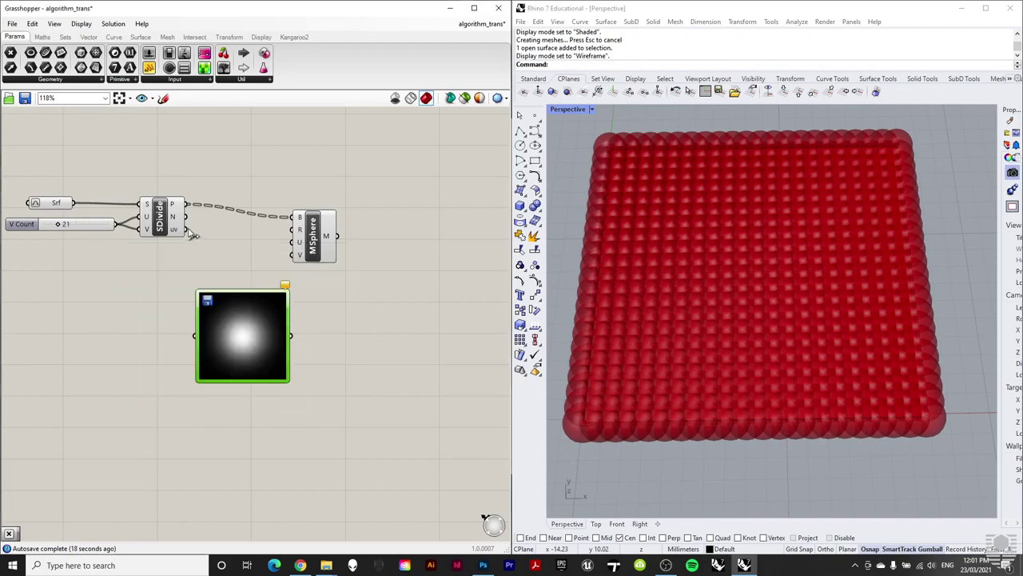
Step: Connect Divide Surface's uv output to the Image Sampler and the sampler's output to Mesh Sphere's radius, making room beside the sampler
drag(186, 230, 193, 339)
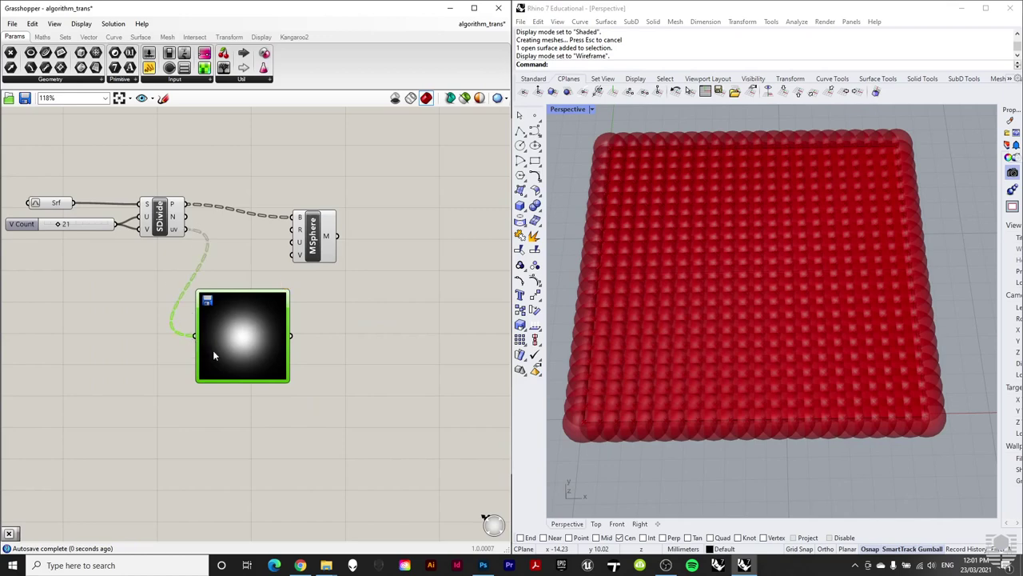
drag(291, 335, 294, 231)
drag(257, 345, 192, 361)
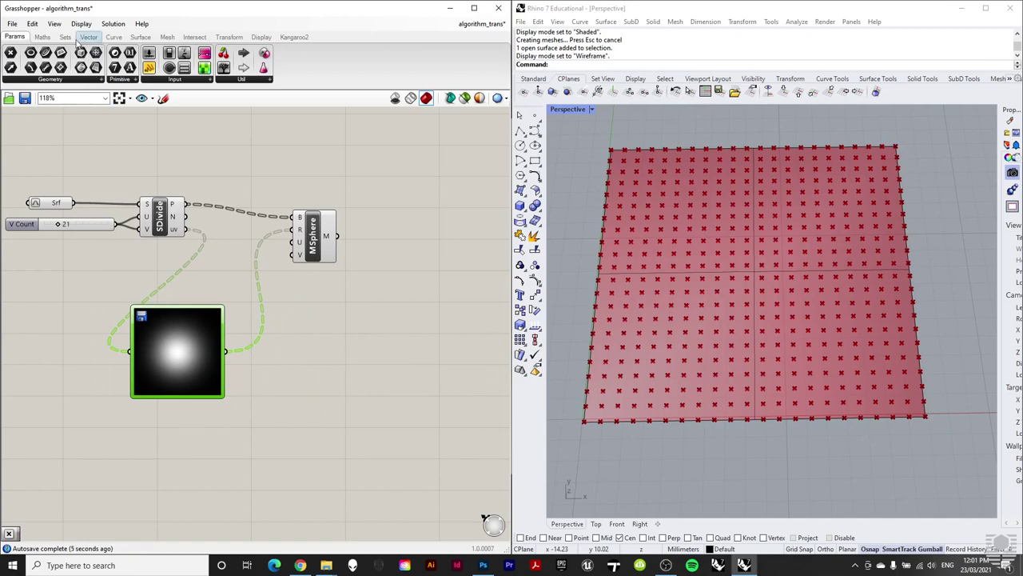
Step: Add an Expression component with x*5 and route the Image Sampler's output through it into Mesh Sphere's radius
click(44, 38)
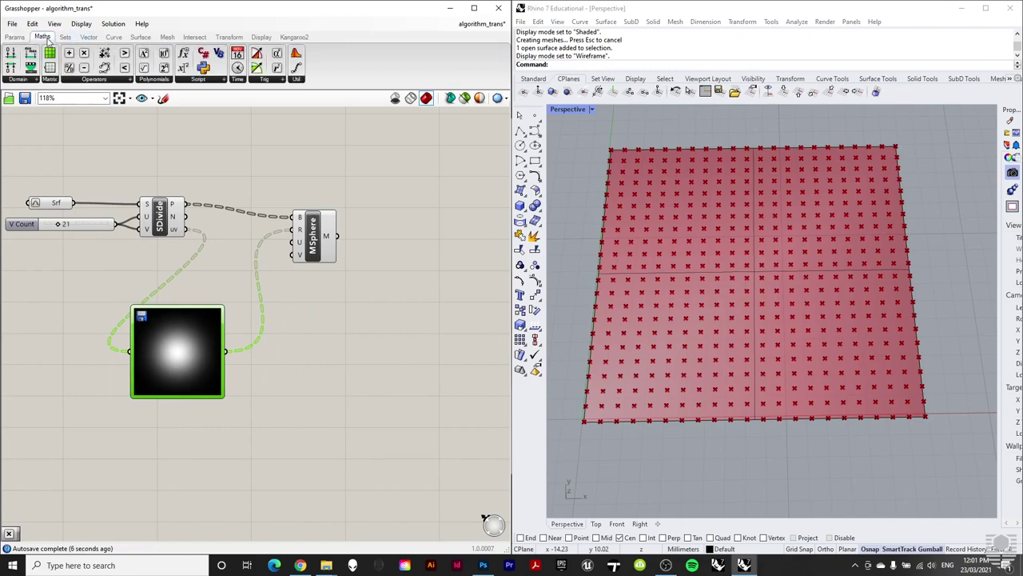
click(197, 82)
drag(208, 112, 169, 353)
double_click(301, 342)
click(336, 356)
text(x*5)
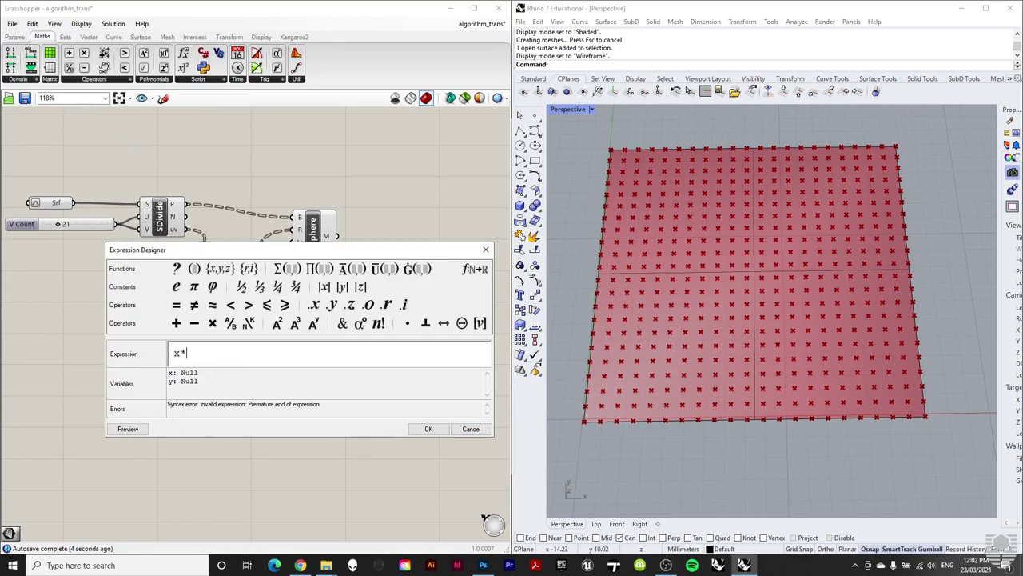
click(428, 428)
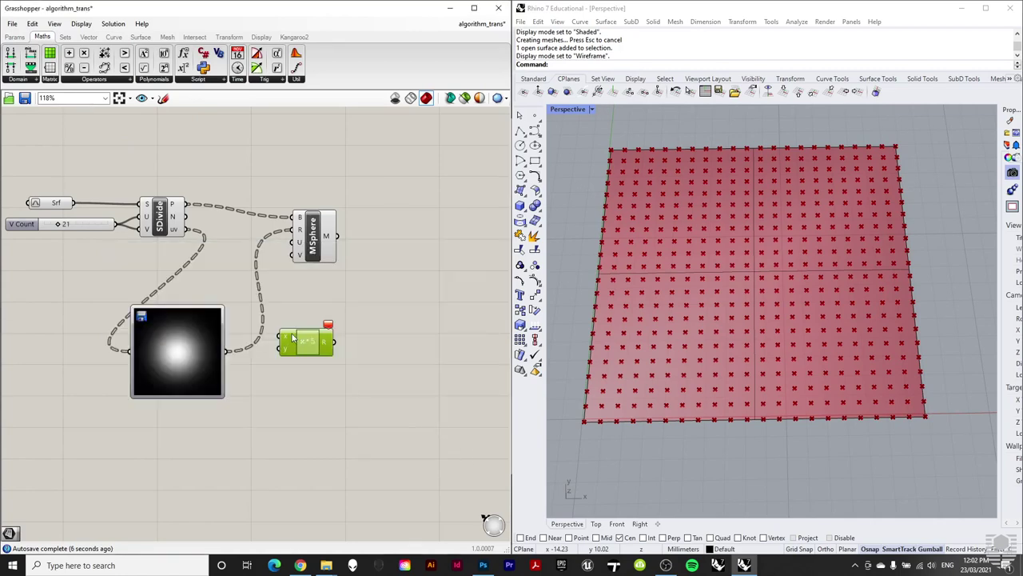
drag(230, 350, 299, 230)
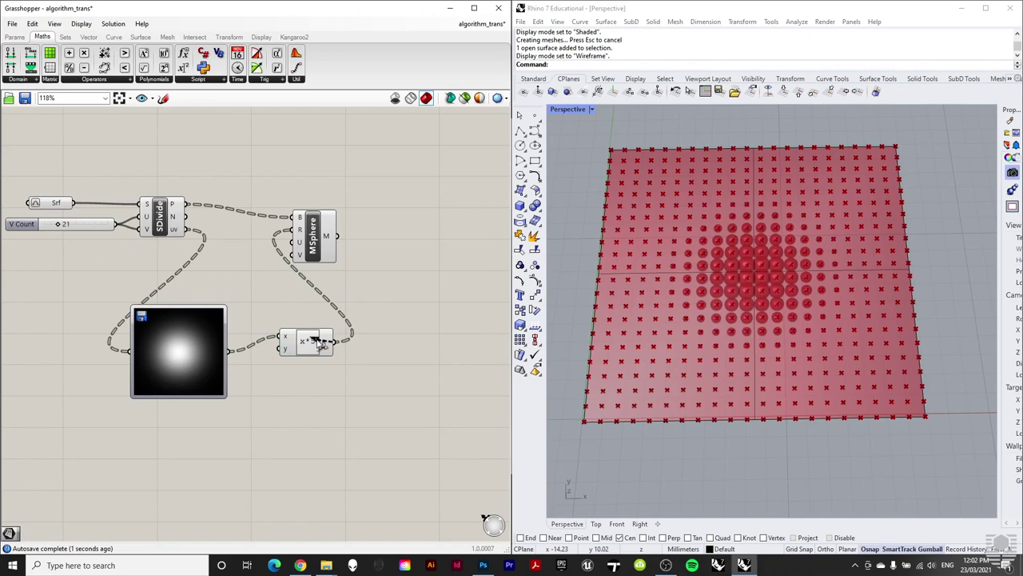
Step: Inspect the graded spheres up close and set the surface division slider to 26
right_drag(704, 300, 699, 272)
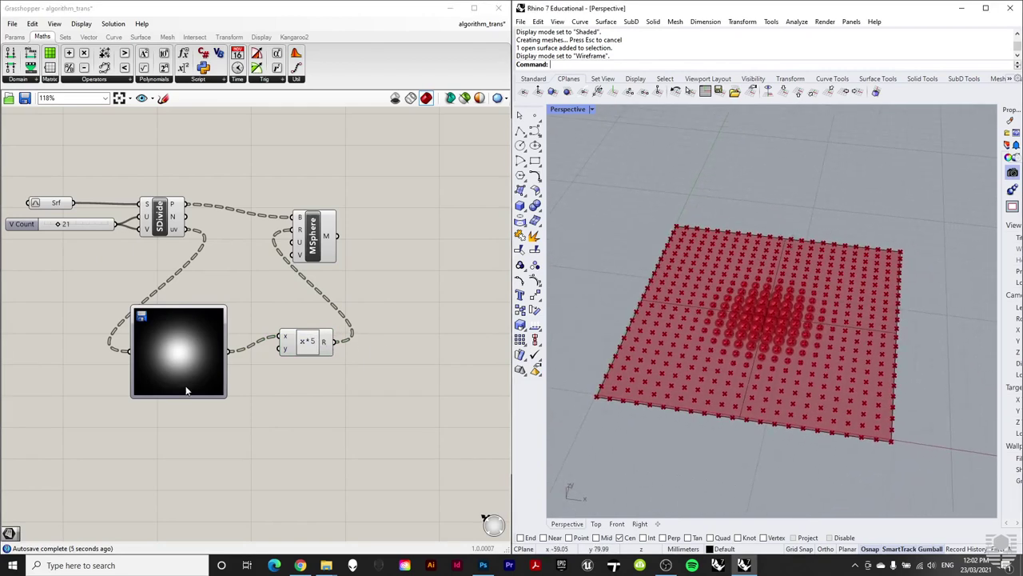
scroll(770, 324, up, 6)
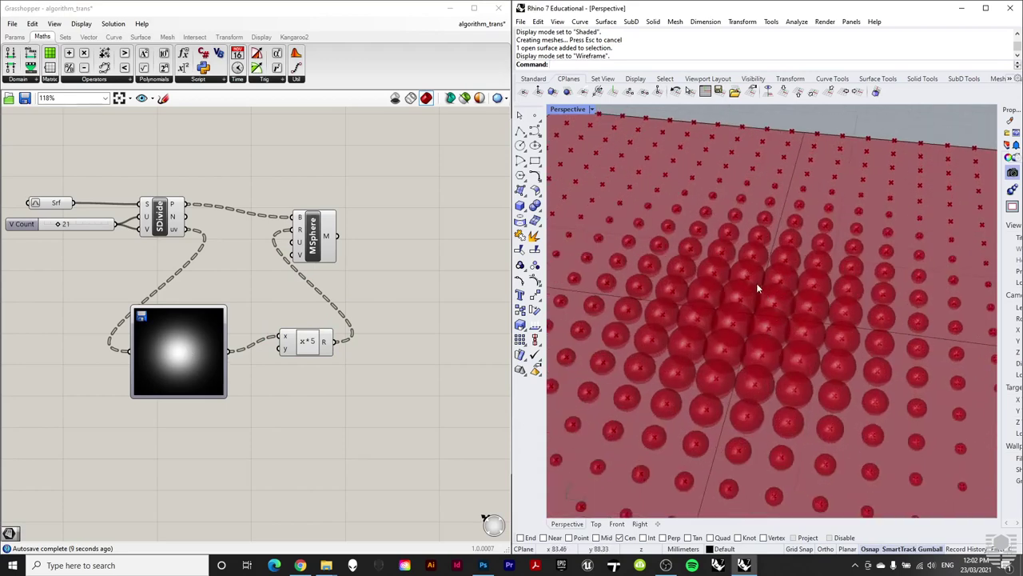
scroll(760, 285, down, 3)
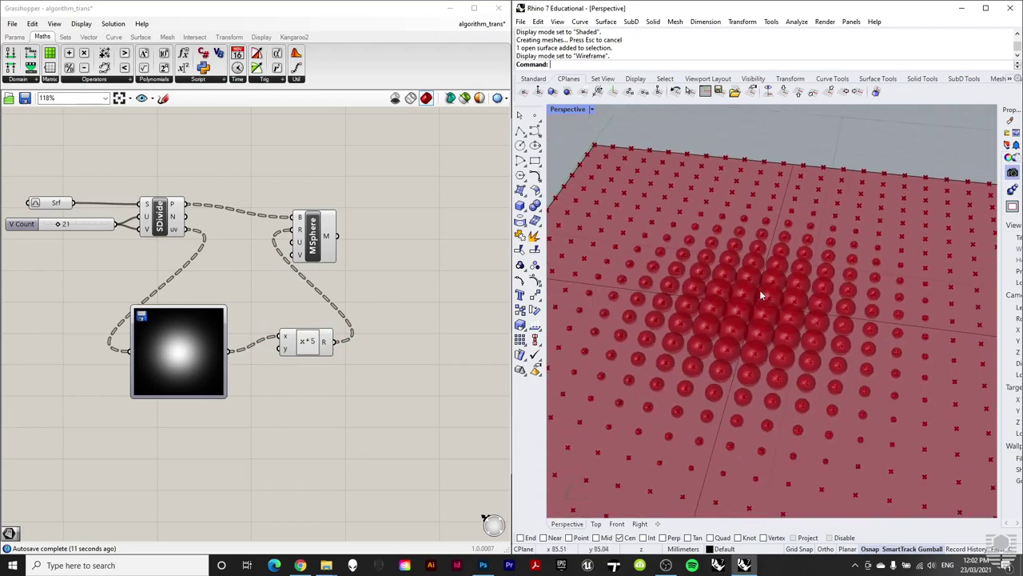
scroll(711, 257, down, 2)
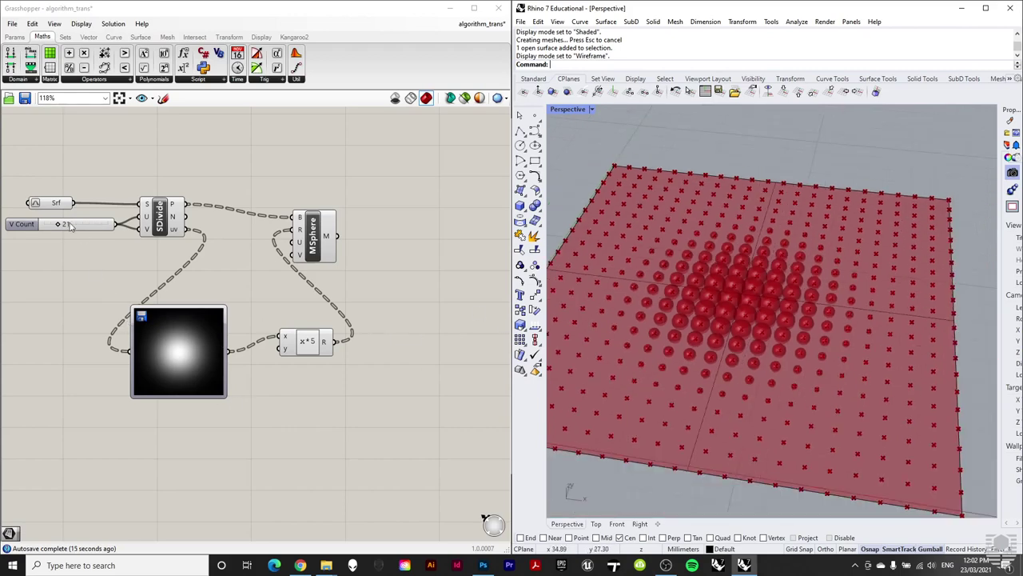
mouse_move(61, 225)
mouse_down()
mouse_move(86, 232)
mouse_move(63, 227)
mouse_up()
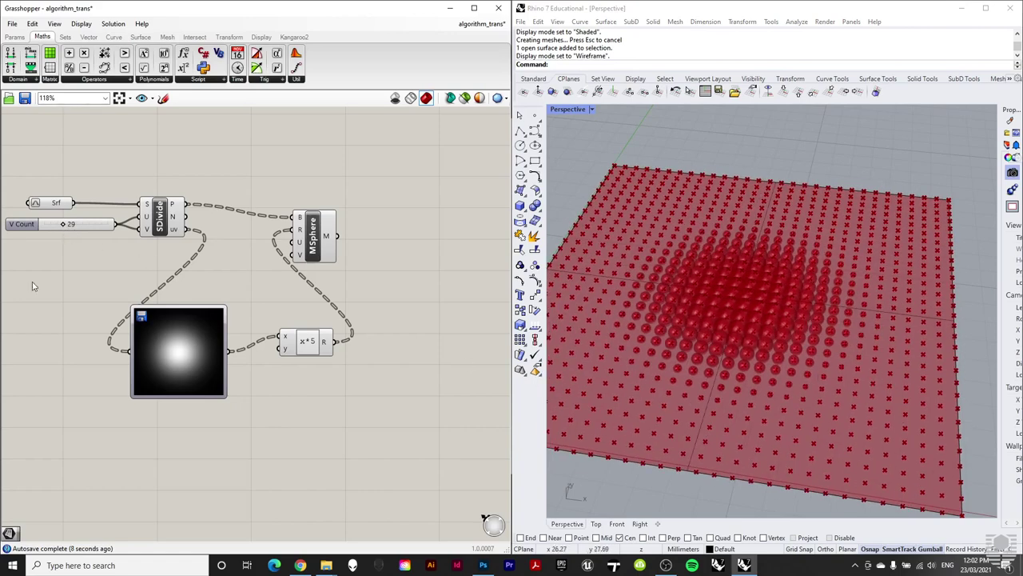
drag(64, 226, 61, 226)
Step: Move the Expression component slightly towards the Image Sampler and change its formula to x*3
drag(305, 342, 295, 343)
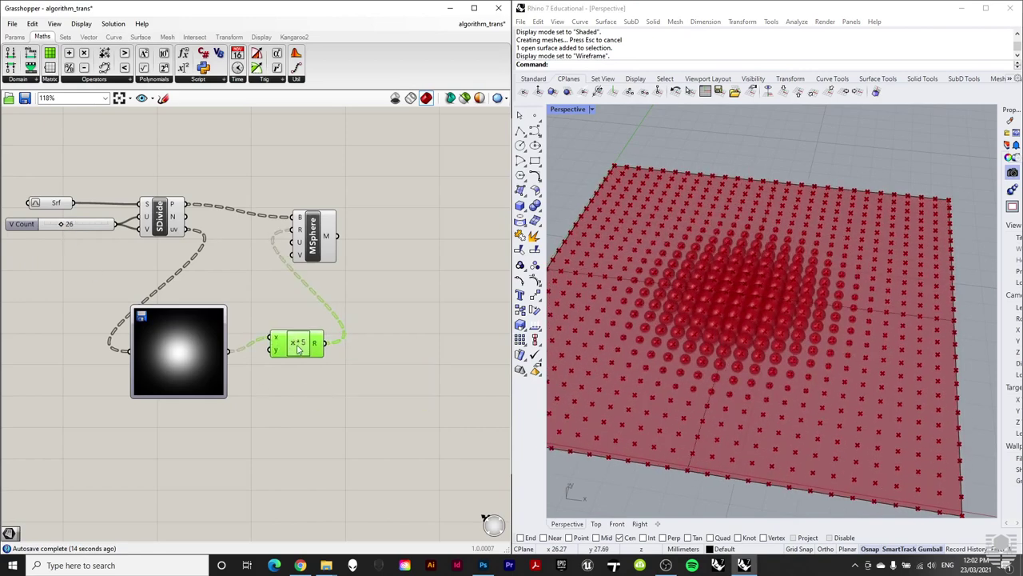
double_click(297, 346)
click(229, 358)
key(BackSpace)
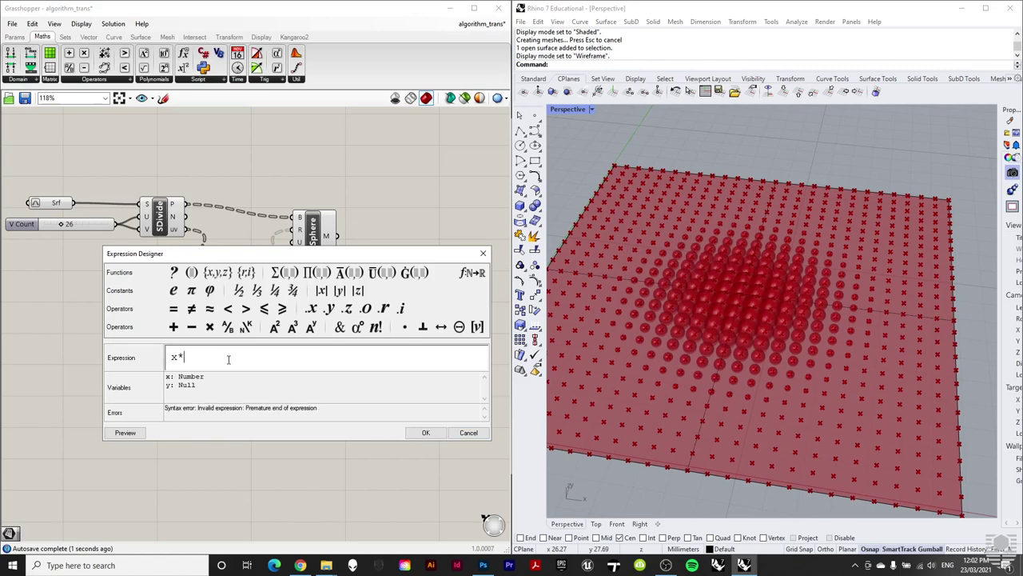
text(3)
click(425, 432)
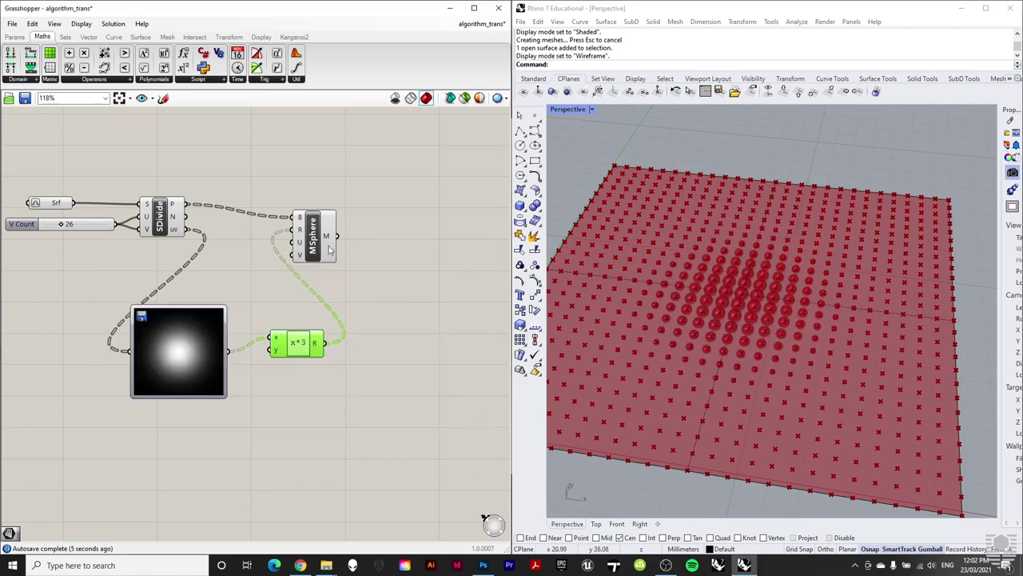
Step: Shift Mesh Sphere away from Divide Surface and load the Stormtrooper image into the Image Sampler
drag(331, 252, 358, 248)
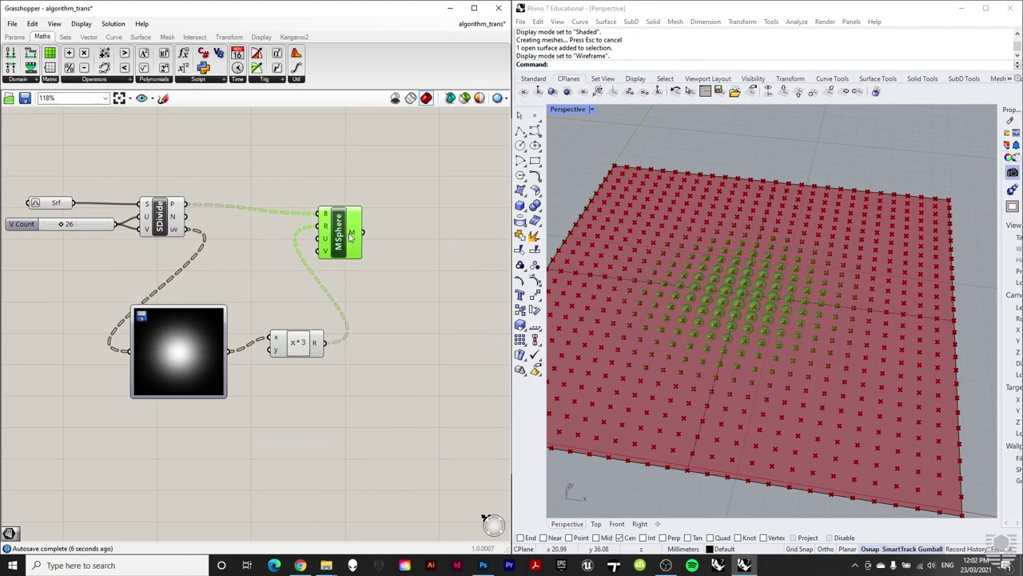
click(179, 351)
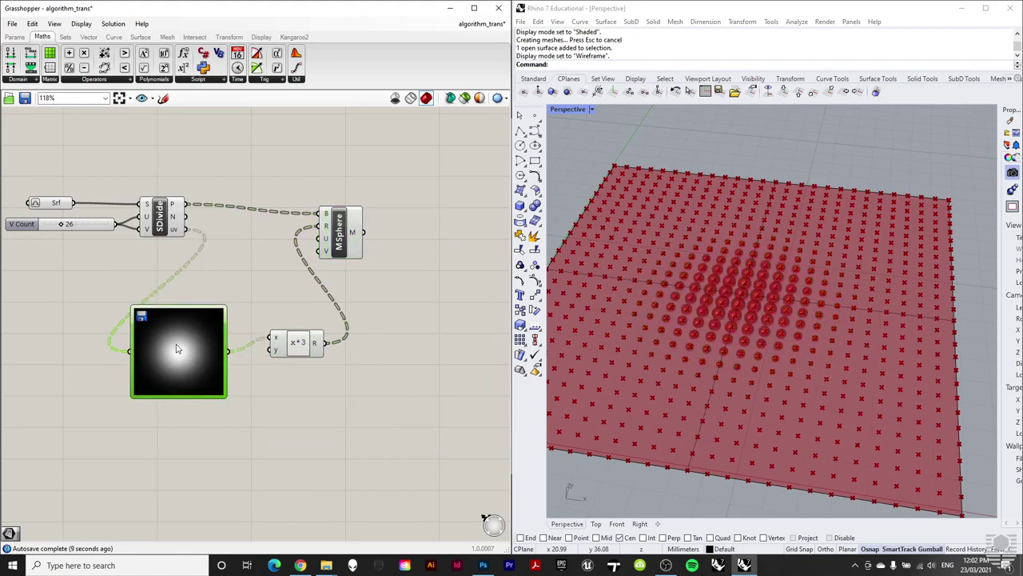
right_click(175, 342)
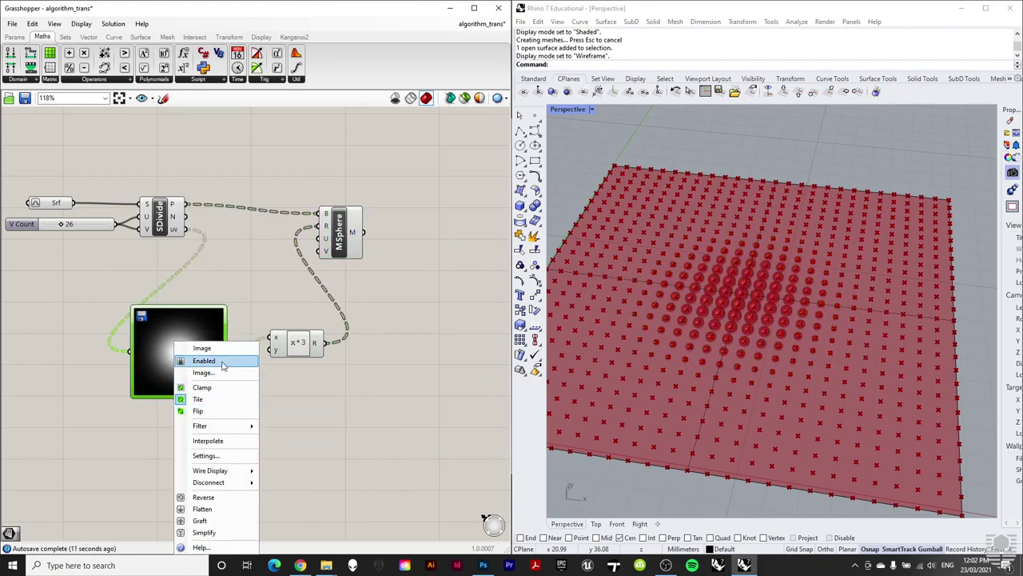
click(220, 373)
click(320, 232)
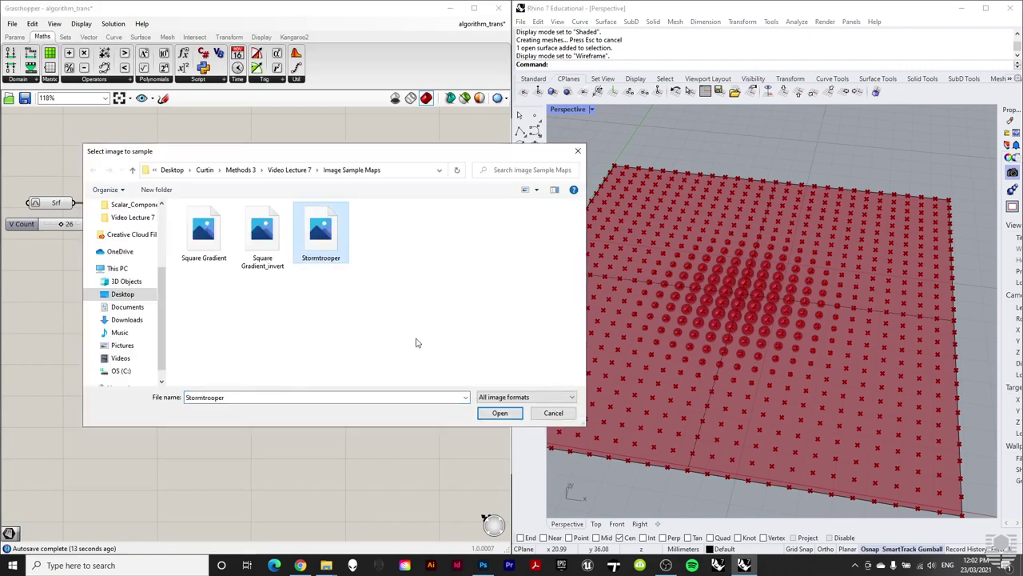
click(500, 412)
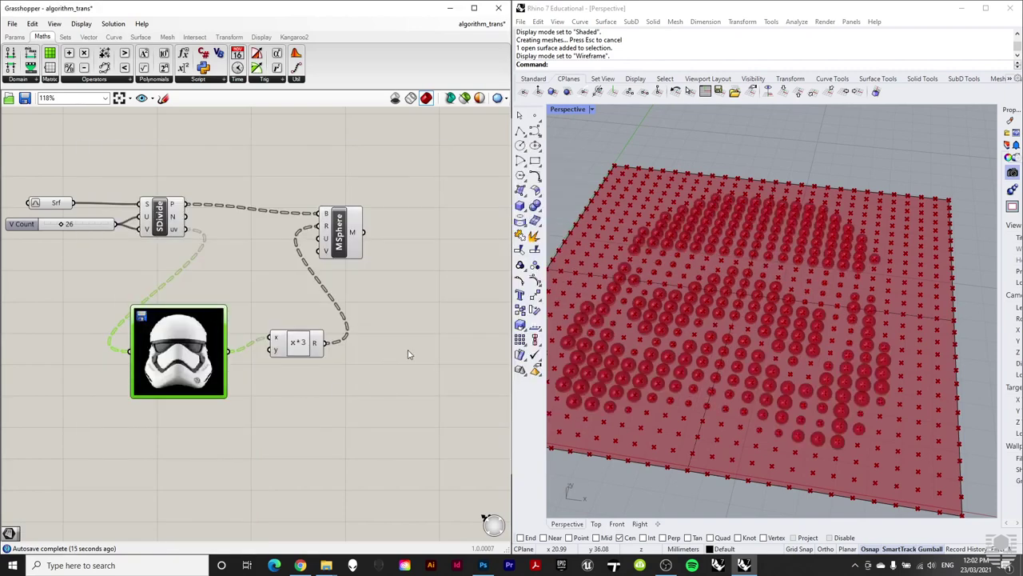
right_drag(703, 174, 764, 152)
Step: Turn off the preview of the Divide Surface component so its points are hidden in the viewport
click(172, 220)
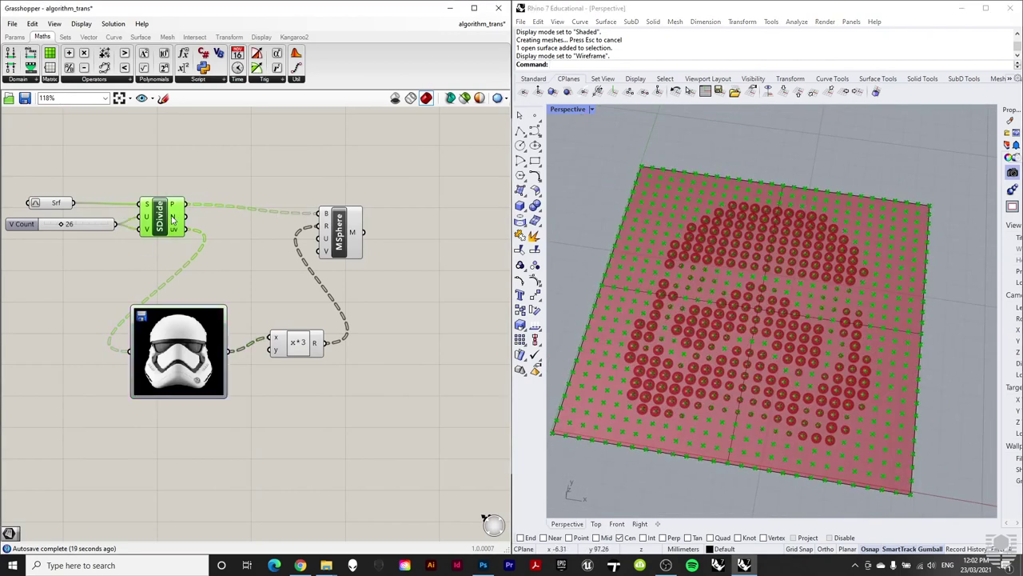
right_click(172, 221)
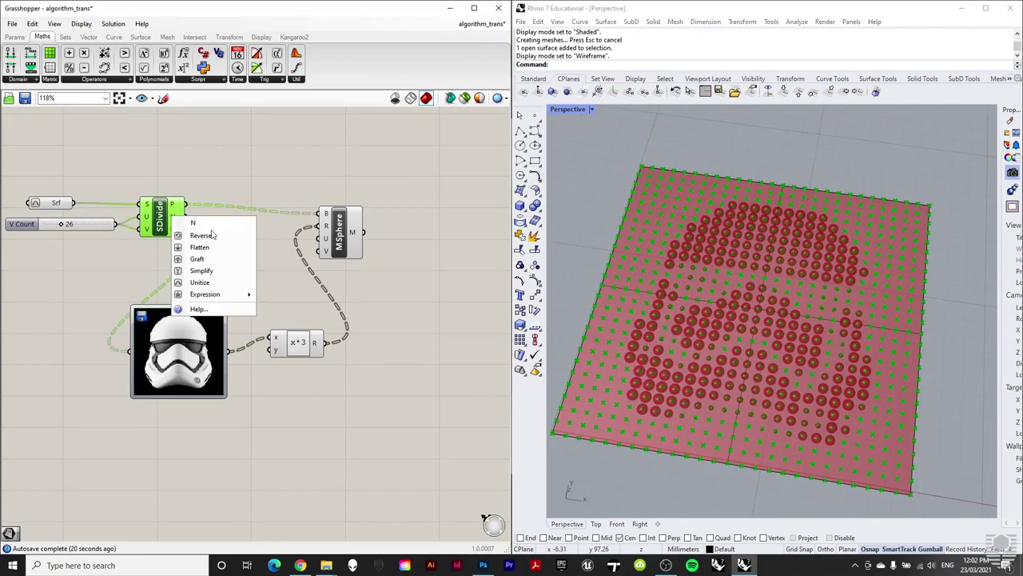
click(160, 204)
right_click(172, 220)
click(770, 306)
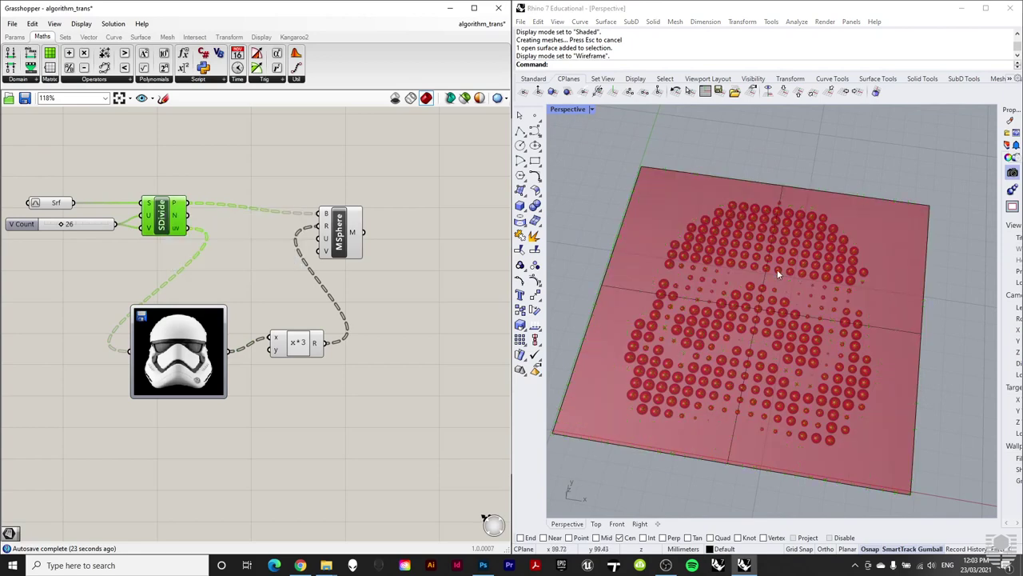
right_drag(767, 282, 815, 351)
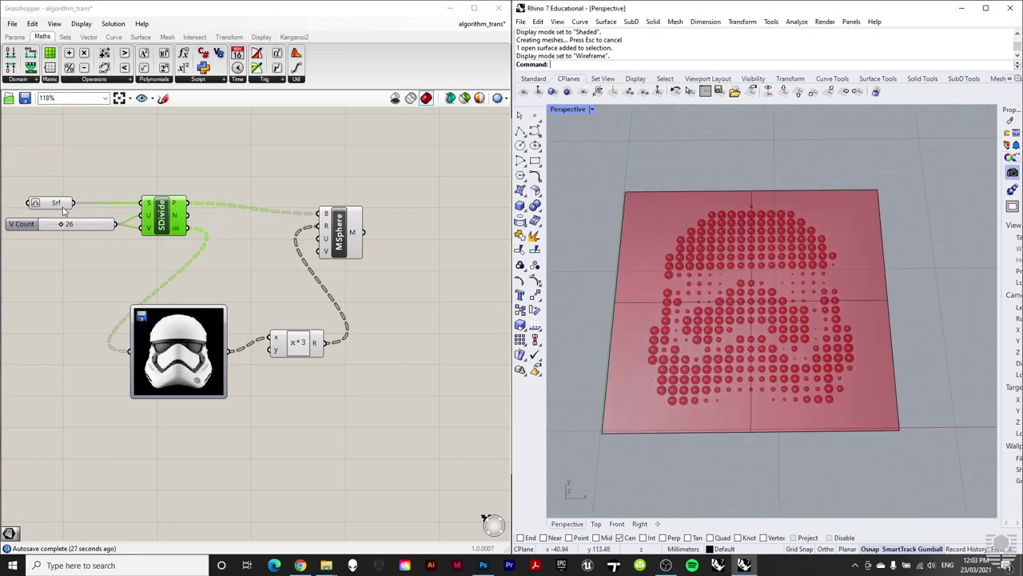
Step: Set the surface division slider to 100 and change the Expression formula to x*2
drag(61, 224, 147, 238)
double_click(298, 336)
key(BackSpace)
text(2)
click(429, 425)
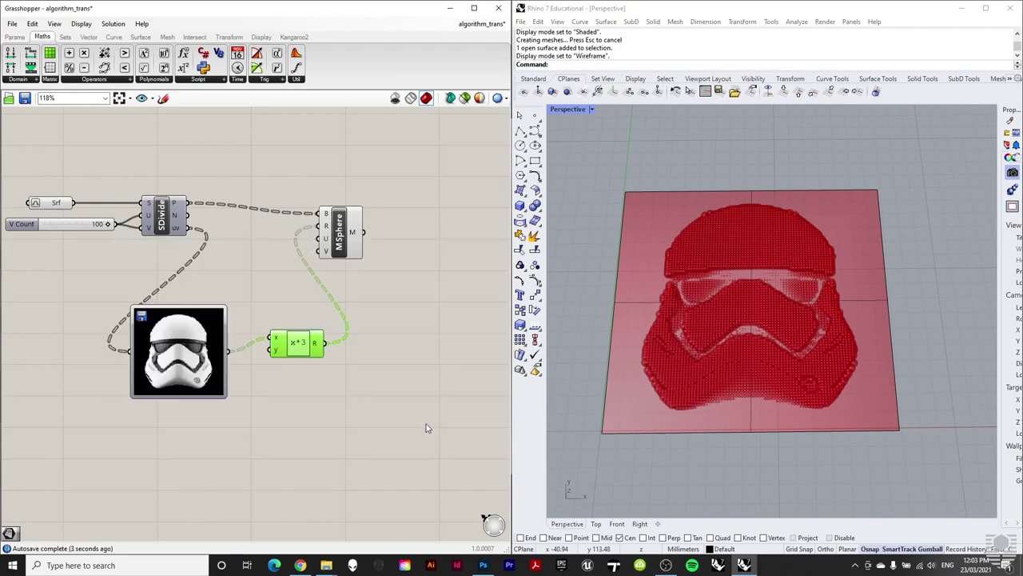
right_drag(949, 388, 801, 234)
scroll(818, 311, up, 6)
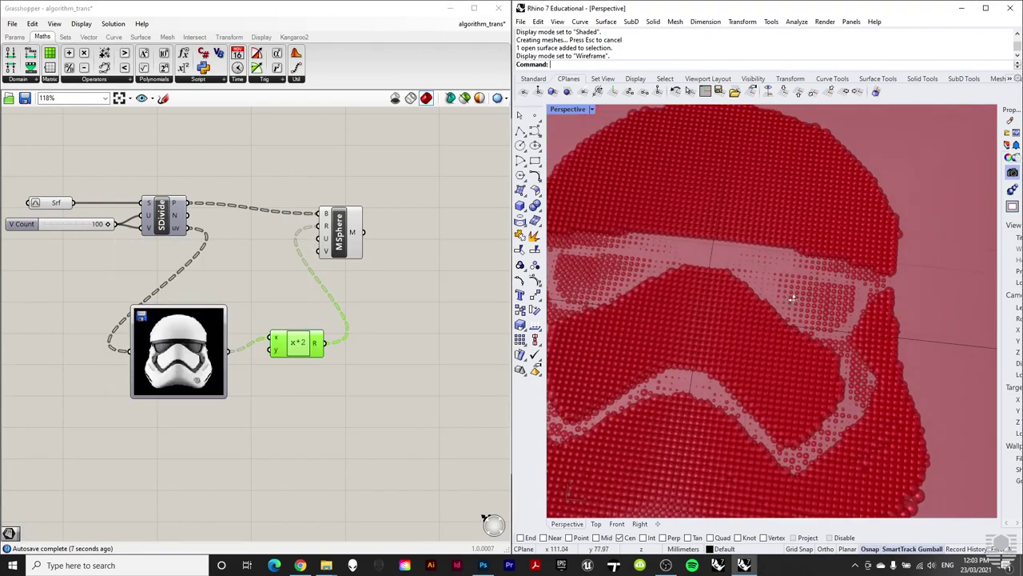
scroll(825, 306, up, 2)
scroll(806, 265, down, 8)
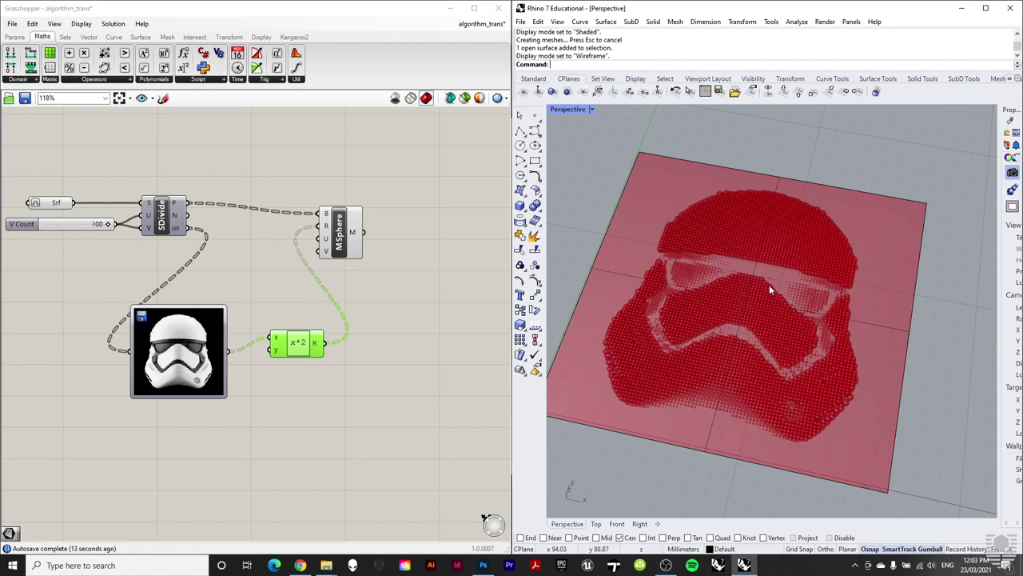
Step: Move the Image Sampler and Expression components together slightly away from the division slider
drag(344, 425, 214, 365)
drag(294, 344, 332, 349)
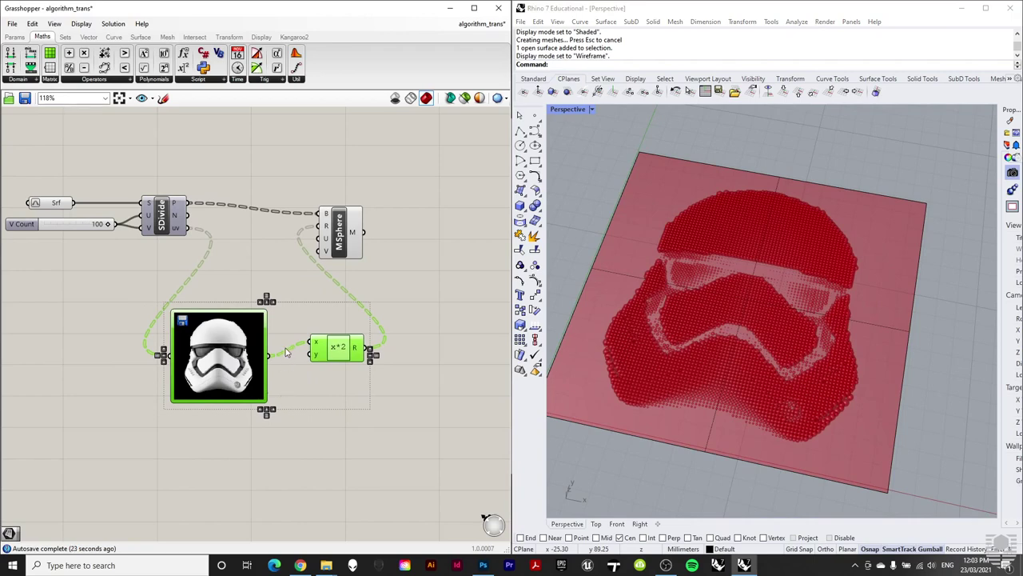
click(342, 431)
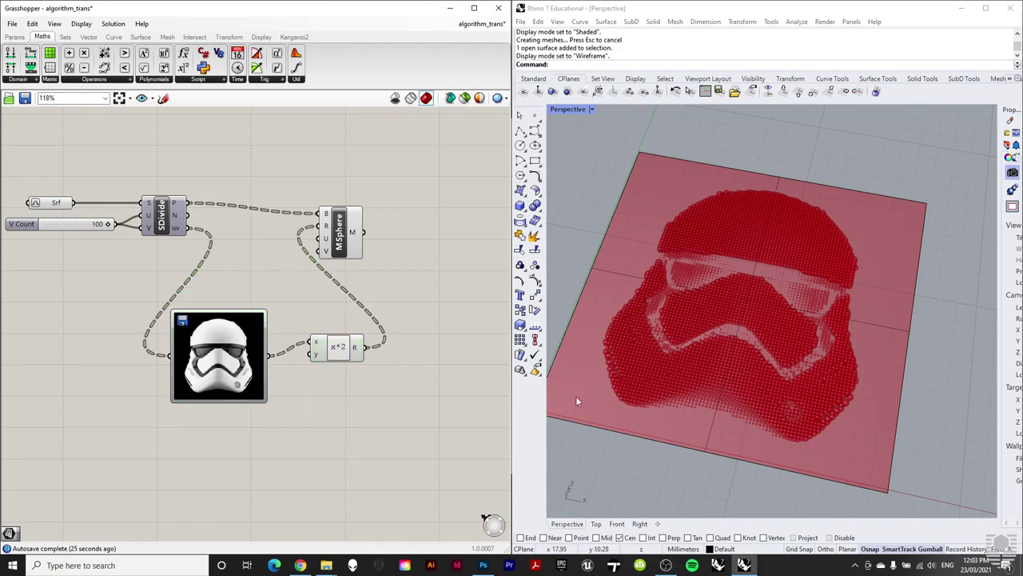
right_drag(700, 403, 675, 382)
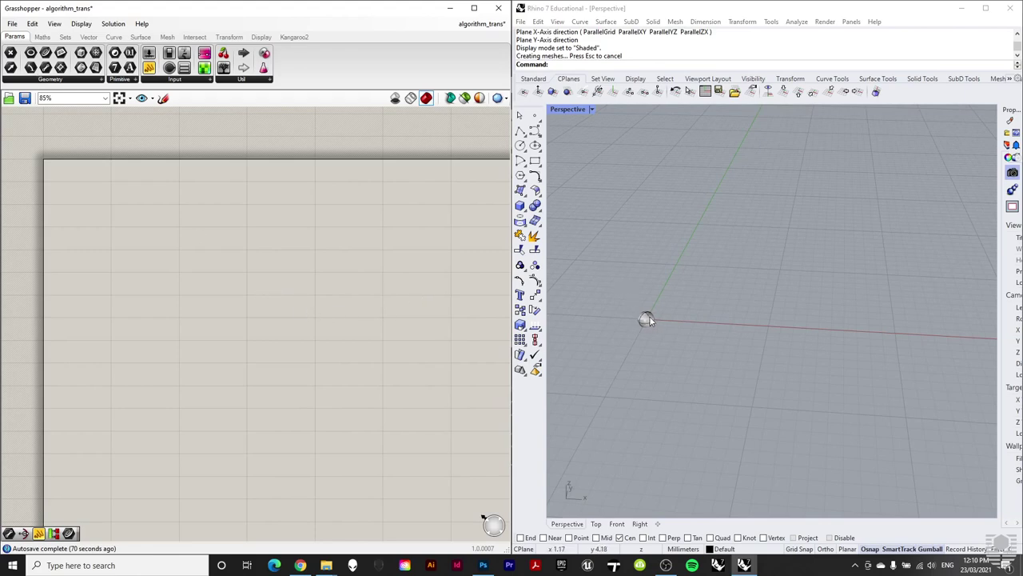
Step: Add a Geometry parameter to the empty canvas and reference the sphere at the origin in it
click(28, 80)
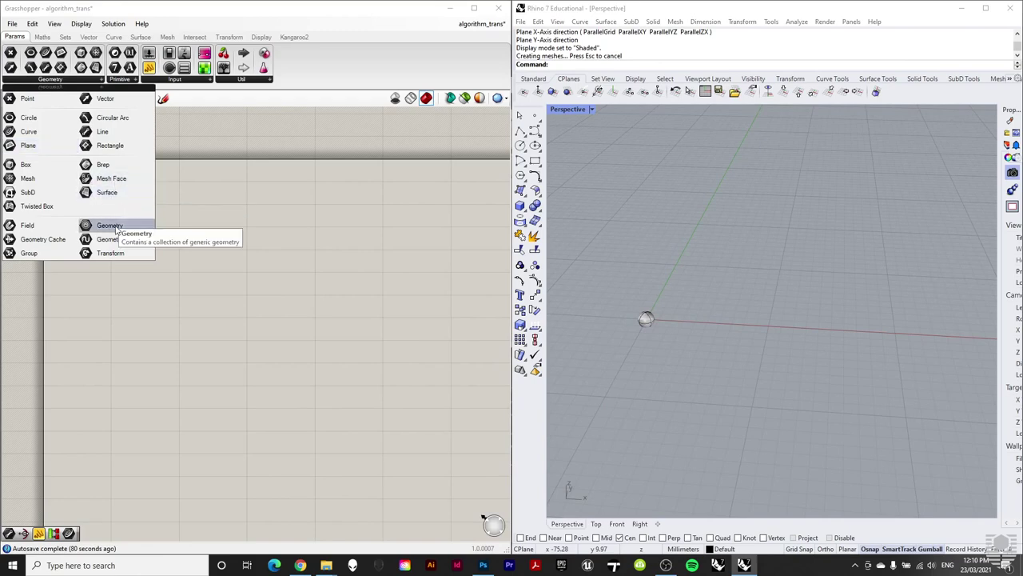
drag(108, 226, 146, 270)
right_click(148, 263)
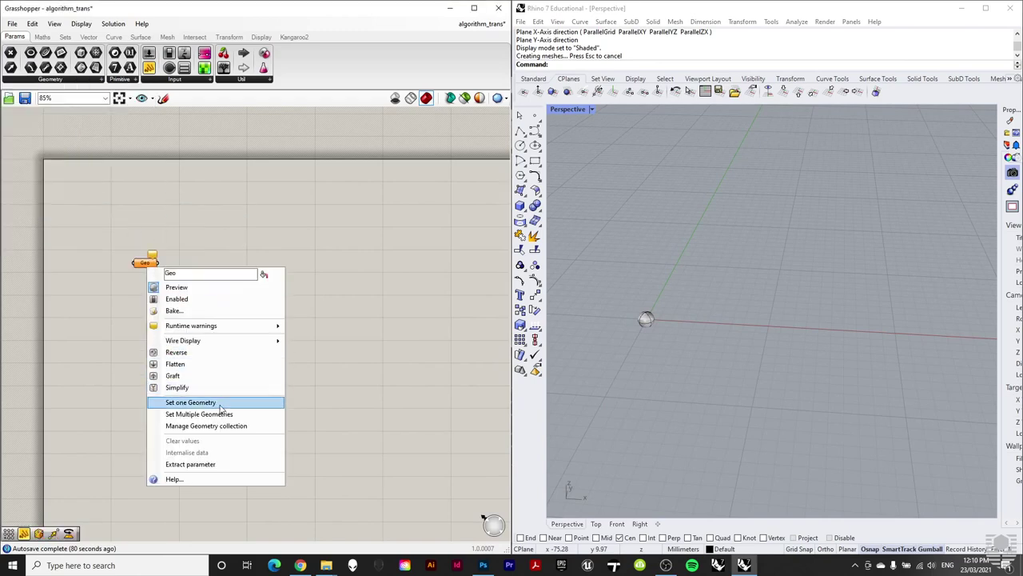
click(221, 406)
click(647, 320)
scroll(229, 285, up, 2)
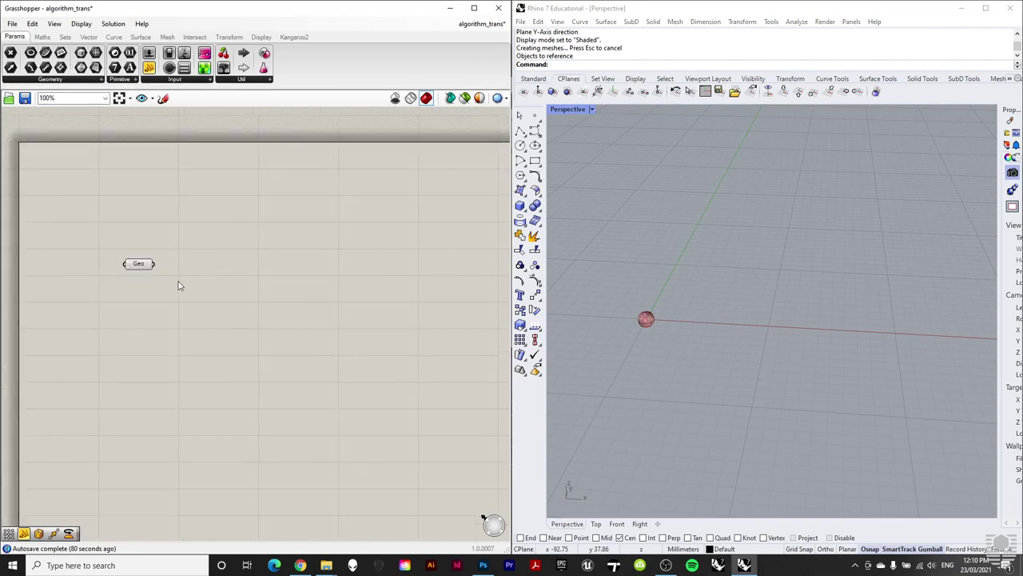
Step: Add a Bounding Box component, feed the Geometry parameter into its content input, and place it just below the parameter
click(180, 83)
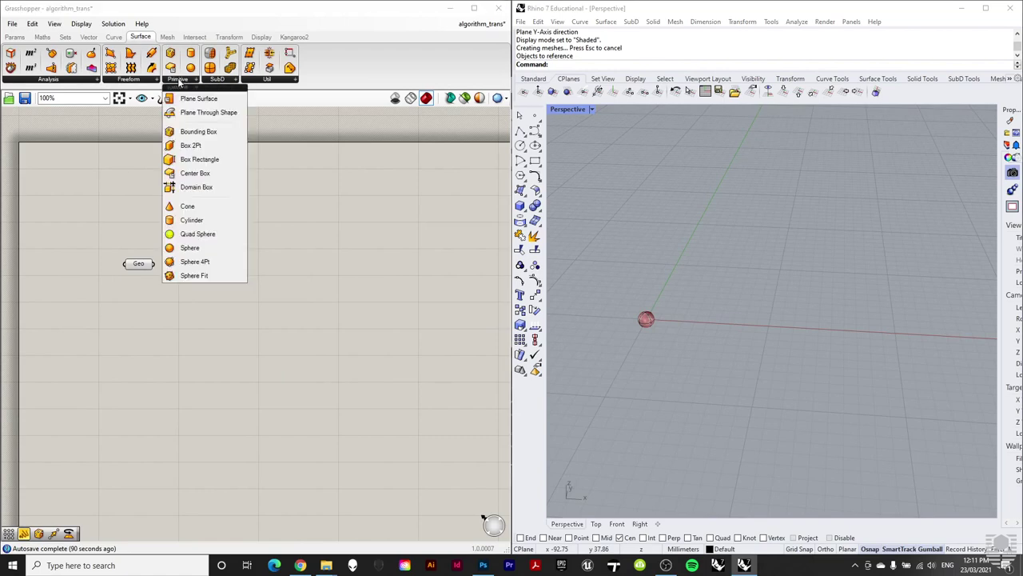
drag(200, 130, 239, 268)
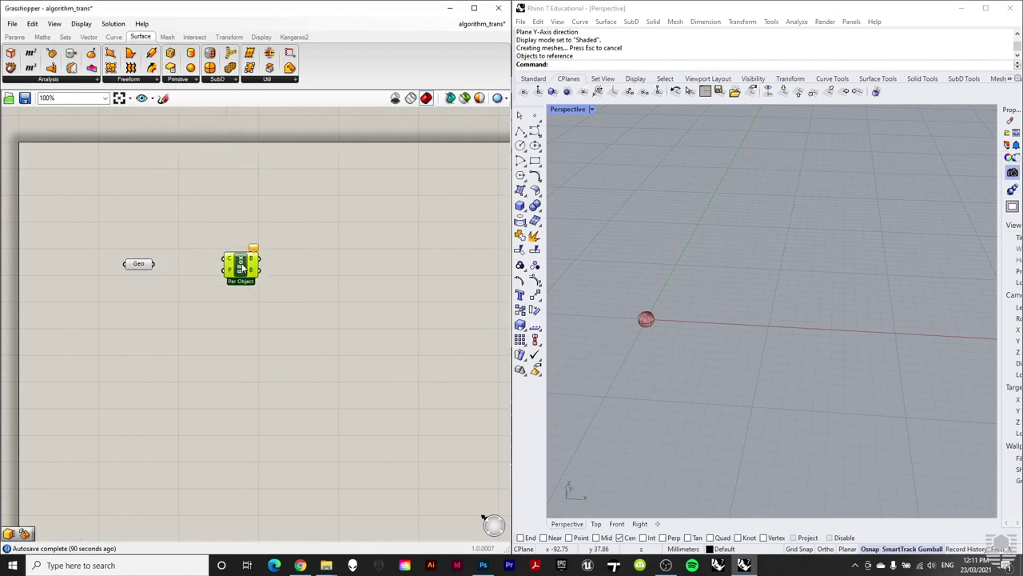
drag(154, 264, 231, 298)
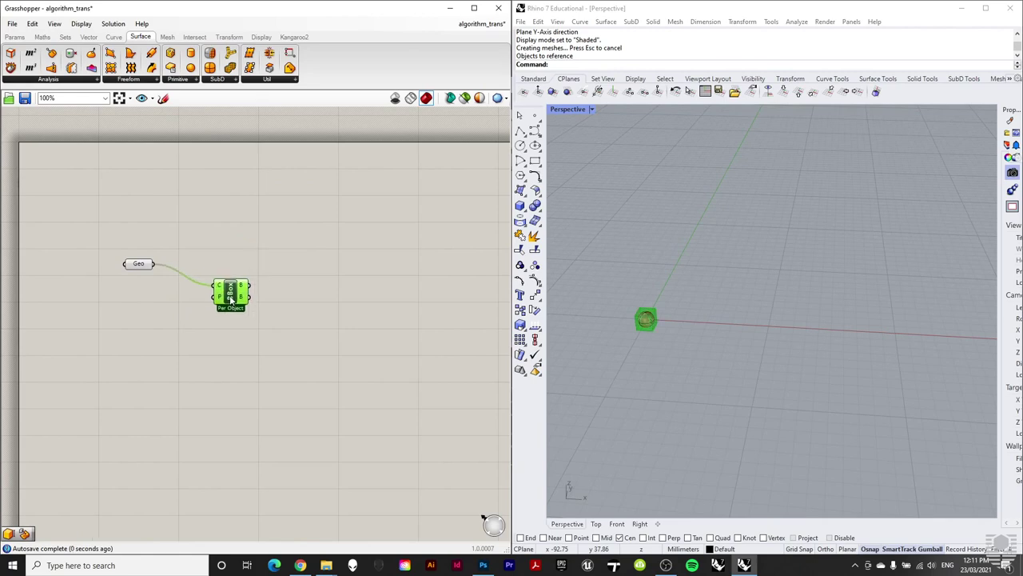
scroll(634, 339, up, 5)
click(606, 276)
right_drag(606, 276, 688, 274)
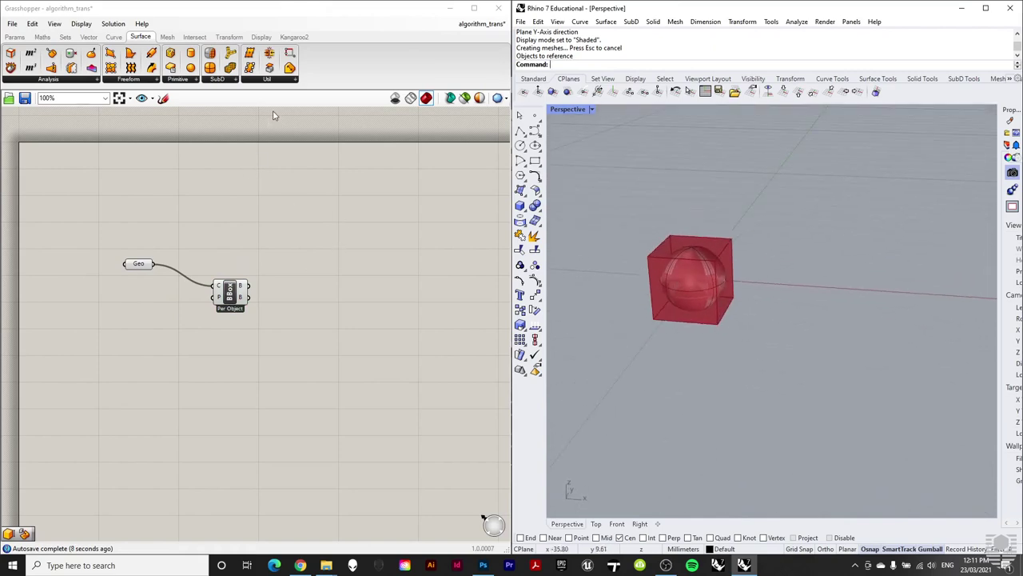
Step: Add a Box Morph component beside the Bounding Box component
click(273, 79)
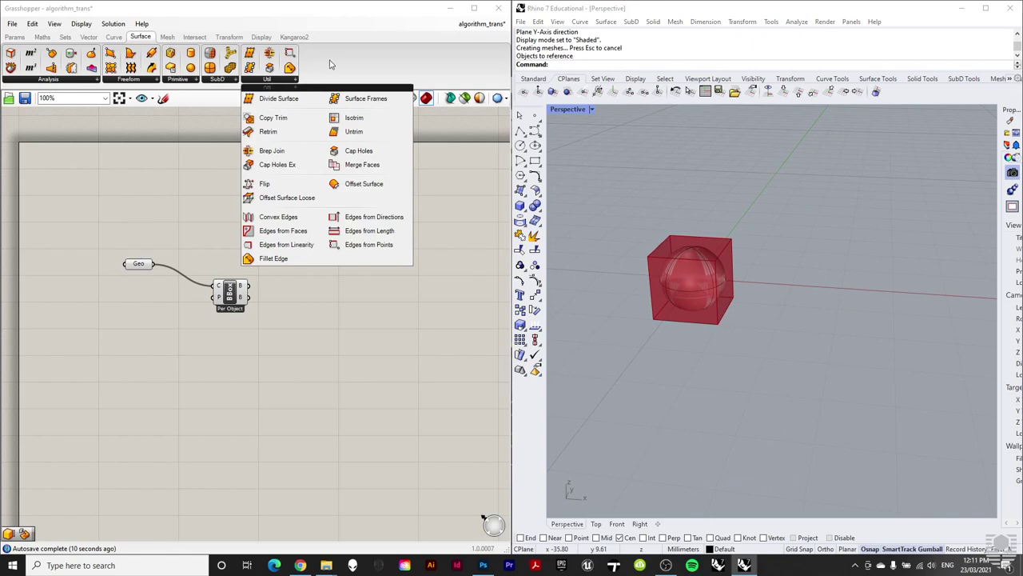
click(228, 37)
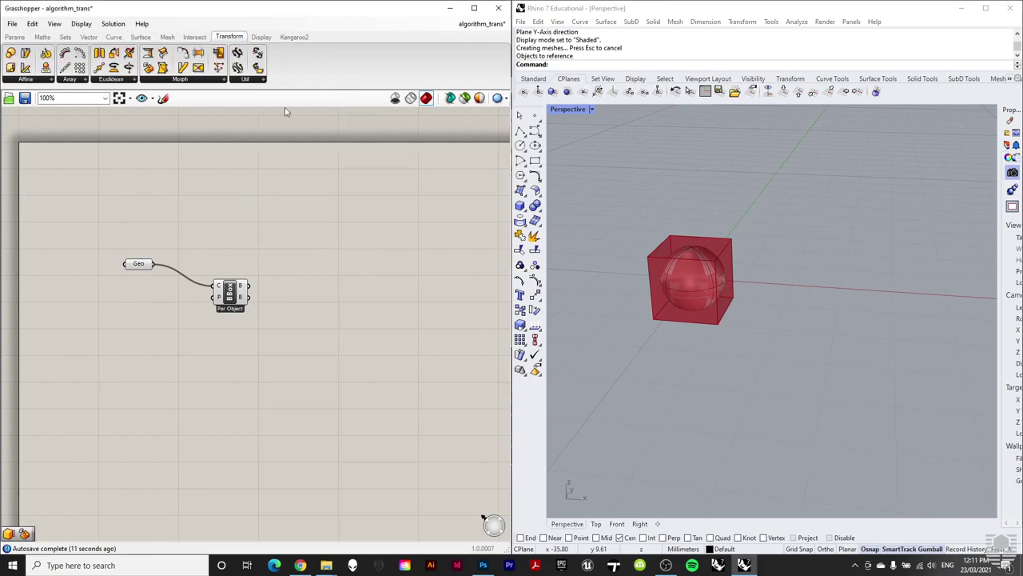
click(203, 80)
click(155, 99)
click(342, 276)
drag(343, 274, 311, 281)
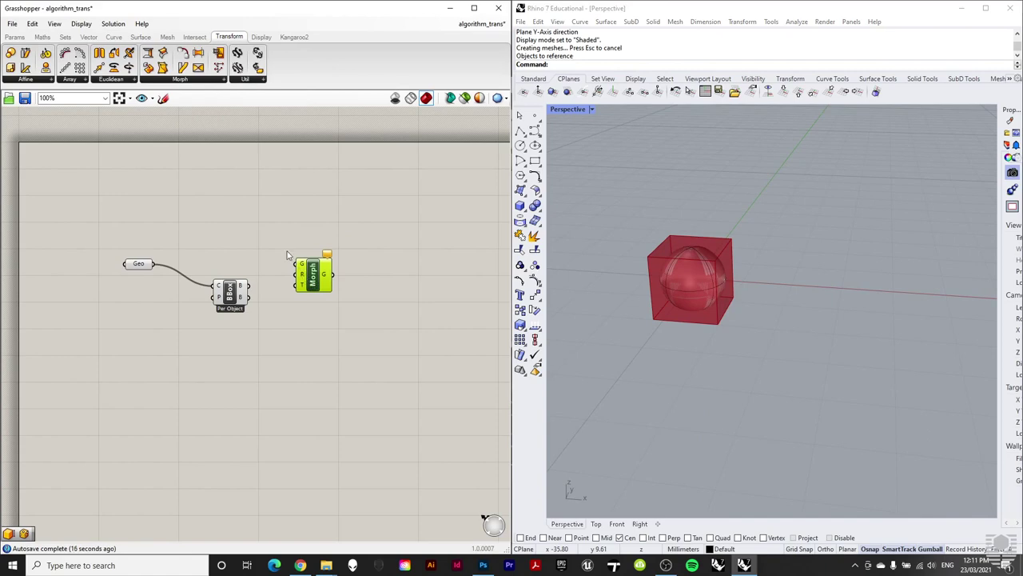
scroll(740, 330, down, 5)
scroll(727, 335, up, 3)
scroll(688, 313, down, 1)
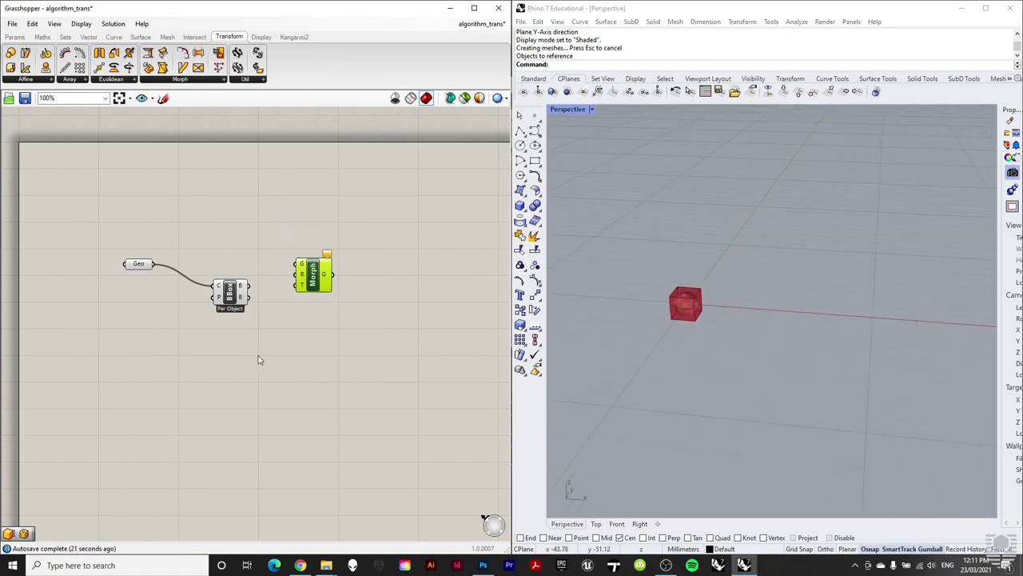
click(269, 390)
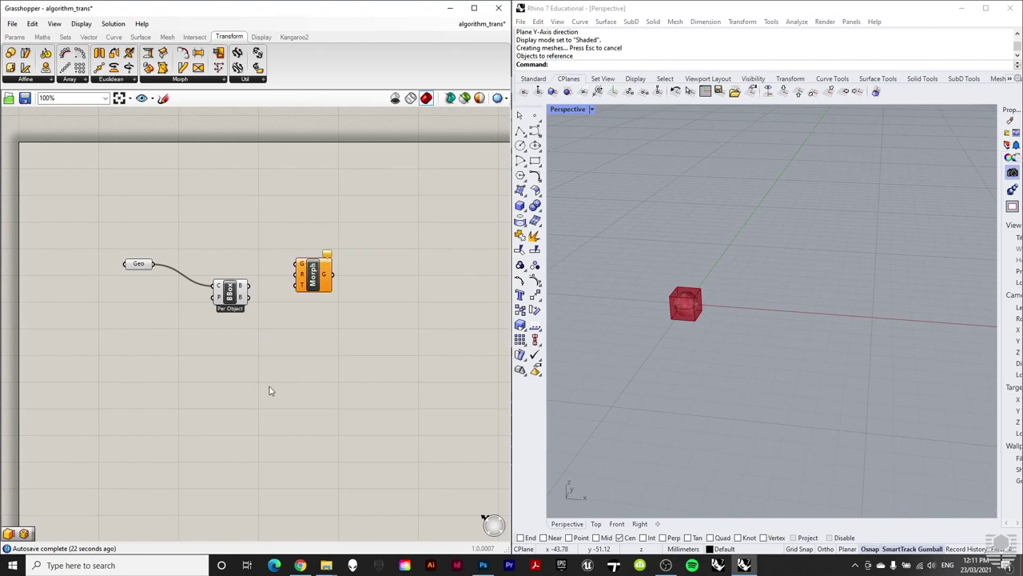
Step: Add a Domain Box component below the Bounding Box component
click(140, 37)
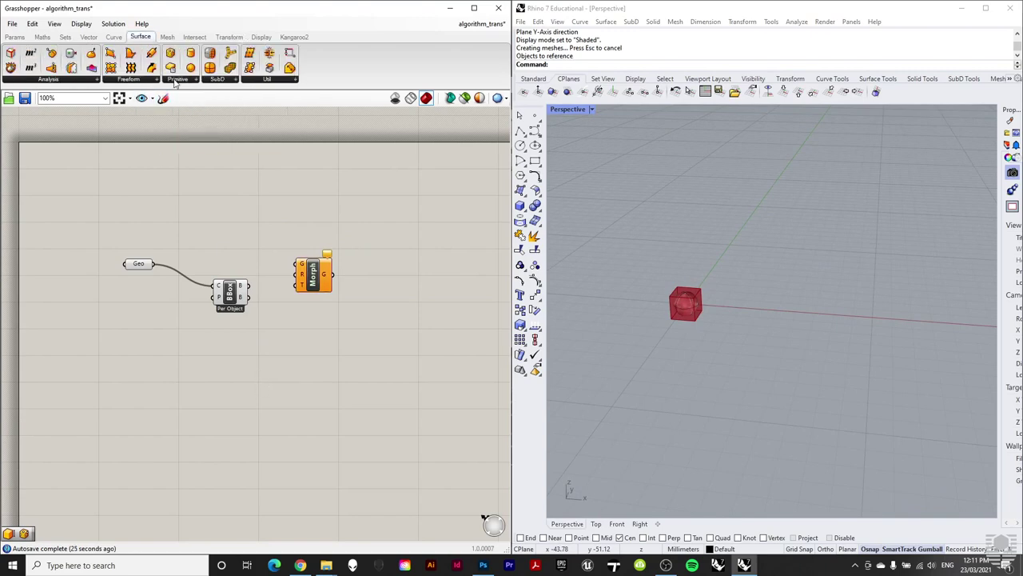
click(176, 79)
drag(197, 186, 173, 384)
click(88, 366)
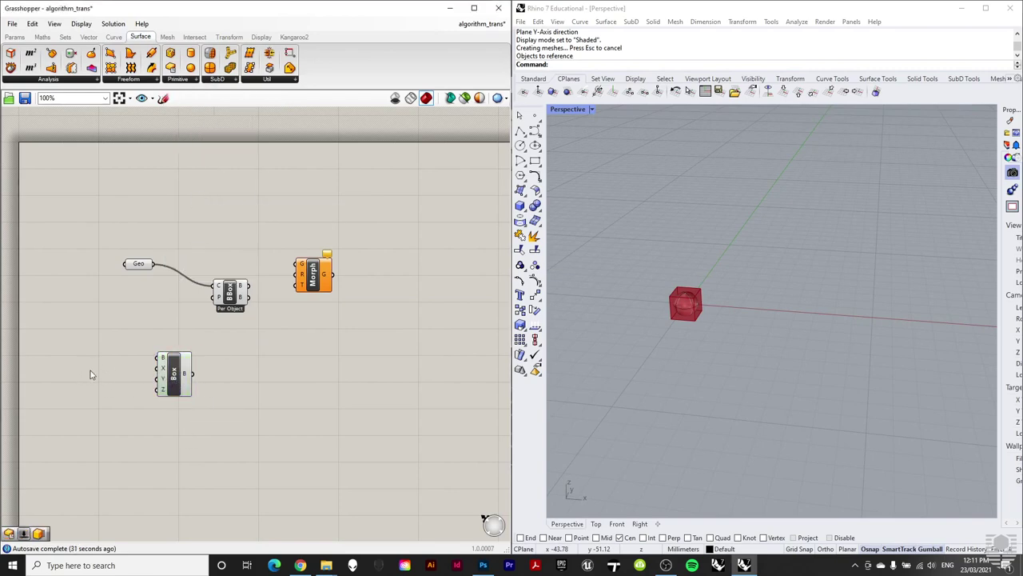
Step: Create 0<10<100 number sliders and connect one each to the Domain Box's X, Y and Z inputs
double_click(91, 369)
text(0)
key(Return)
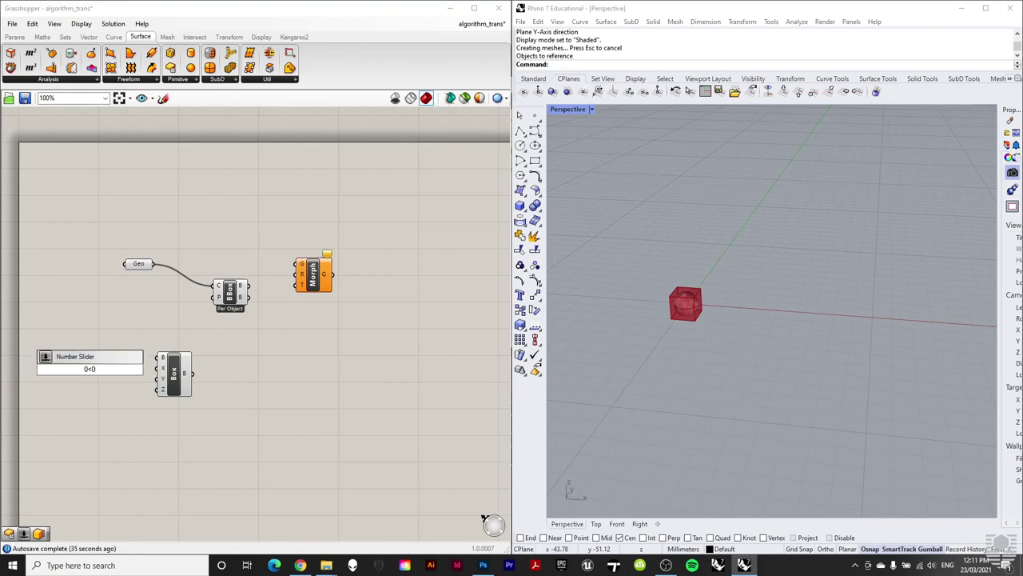
text(<10<100)
key(Return)
alt+drag(118, 377, 158, 390)
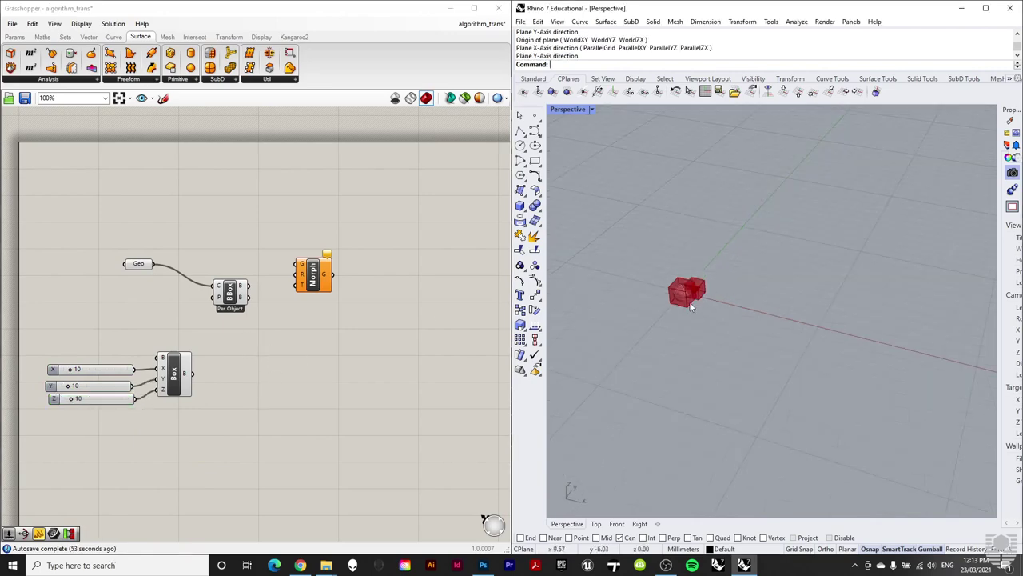
Step: Set the Domain Box's base plane away from the sphere near the X axis and its sliders to X 24, Y 65, Z 56
right_click(162, 360)
click(214, 461)
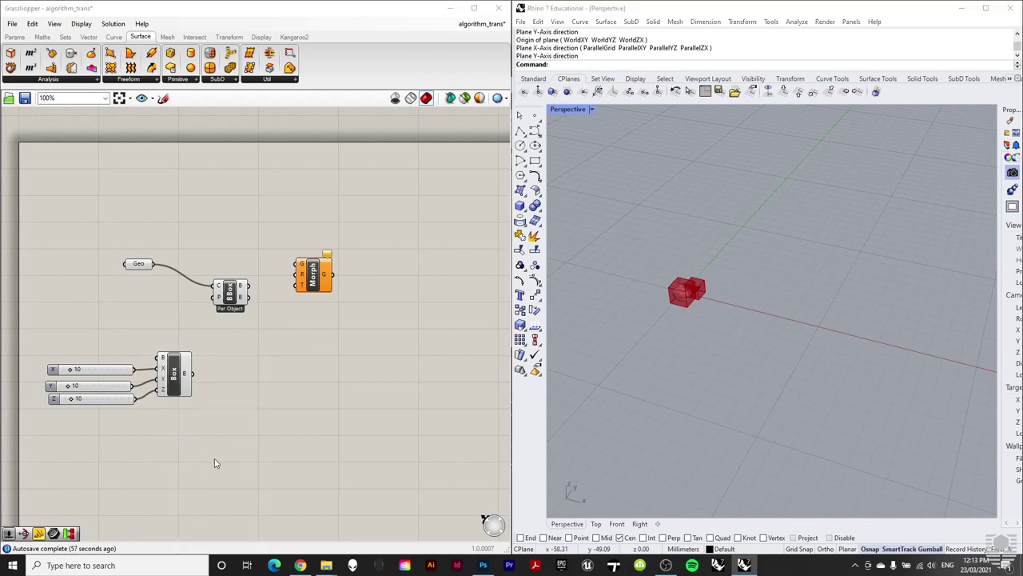
click(852, 327)
click(850, 325)
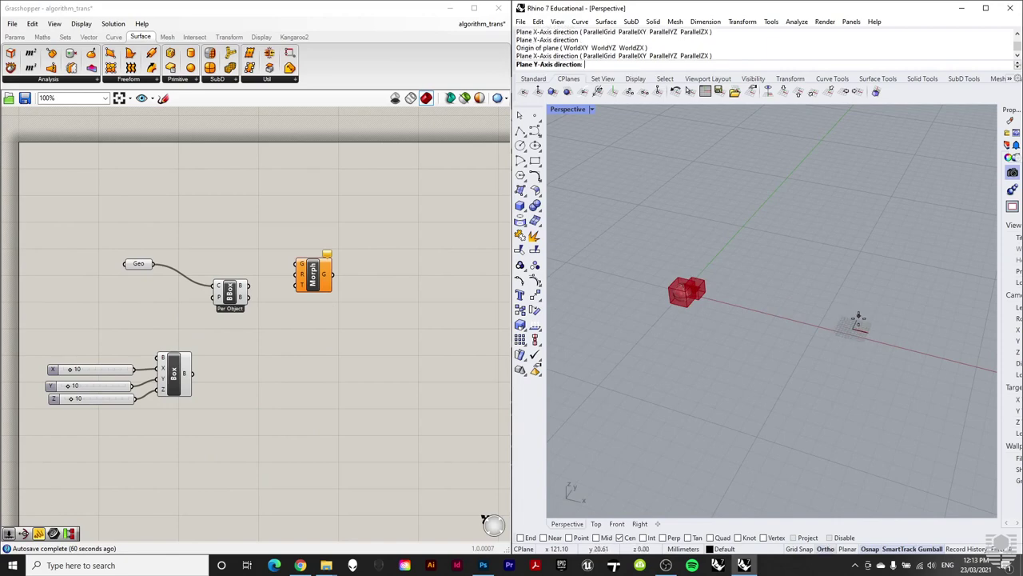
click(861, 309)
mouse_move(857, 321)
right_down()
mouse_move(749, 304)
mouse_move(854, 319)
mouse_move(839, 322)
right_up()
drag(70, 402, 80, 370)
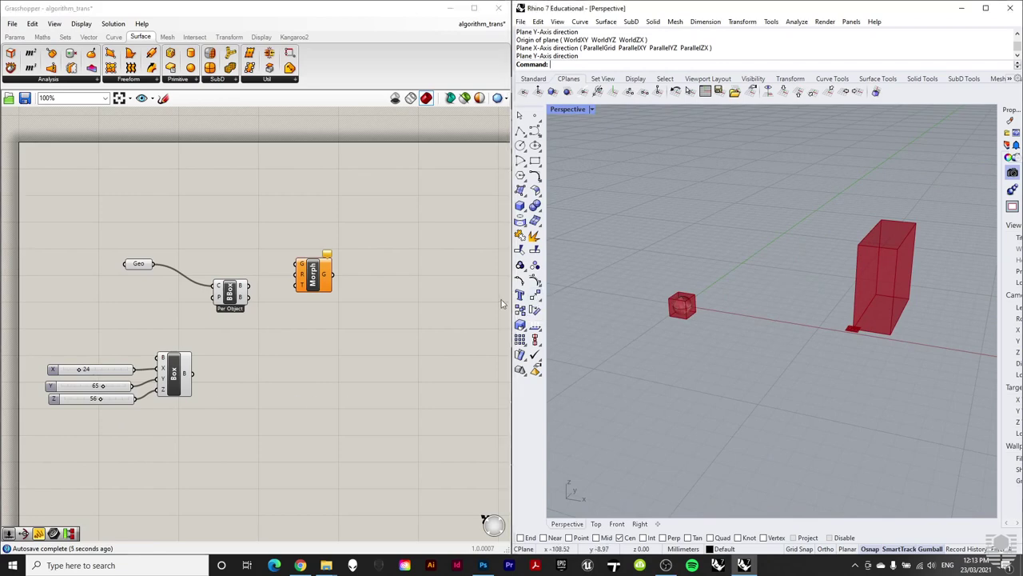
Step: Connect the Geo parameter, the Bounding Box's box output and the Domain Box to the Box Morph's geometry, reference and target inputs
drag(155, 264, 298, 266)
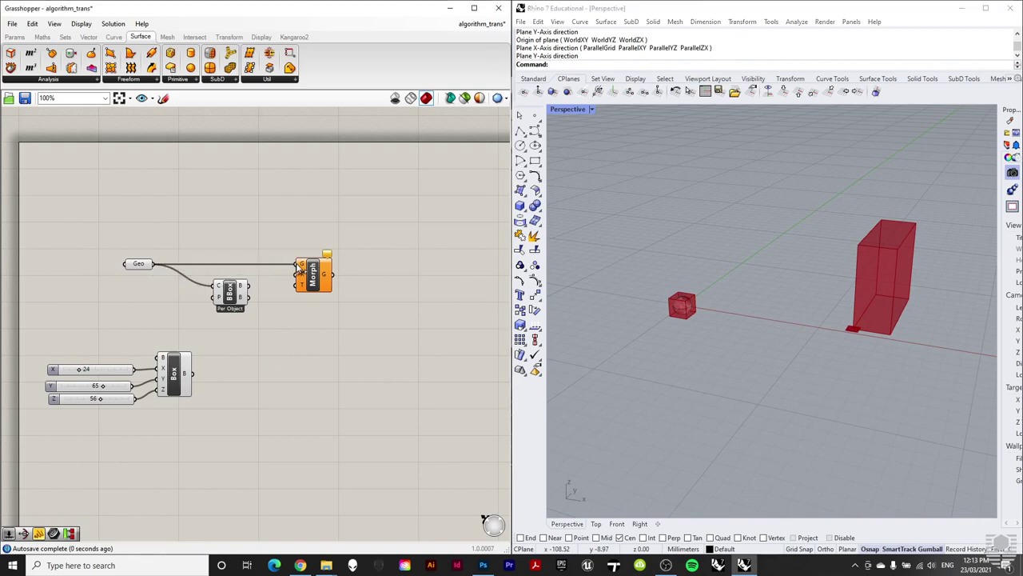
drag(253, 293, 297, 277)
drag(193, 374, 297, 294)
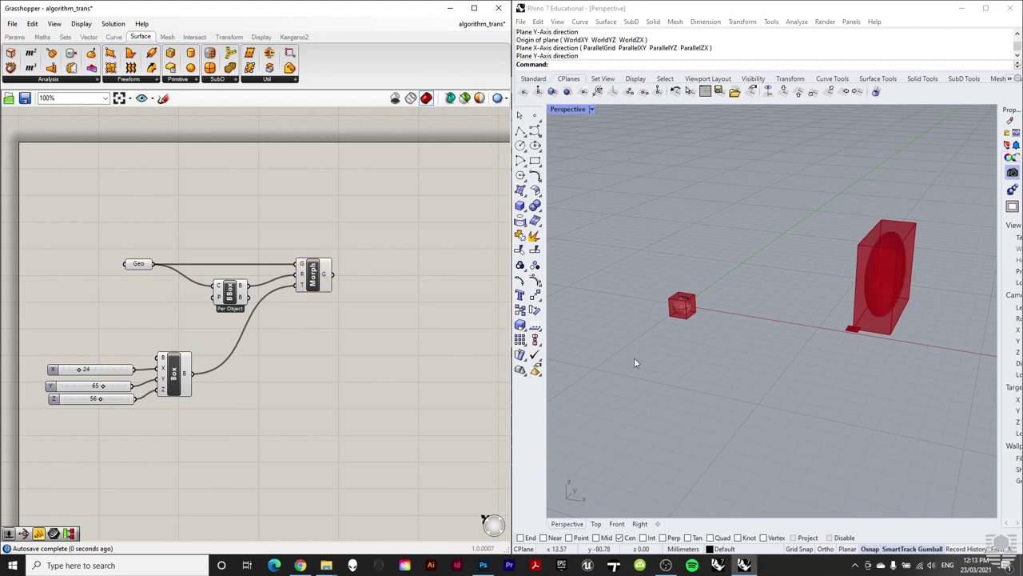
Step: Resize the target box by setting the Domain Box sliders to X 33, Y 60, Z 94
mouse_move(634, 359)
right_down()
mouse_move(748, 361)
mouse_move(635, 365)
right_up()
scroll(638, 360, up, 2)
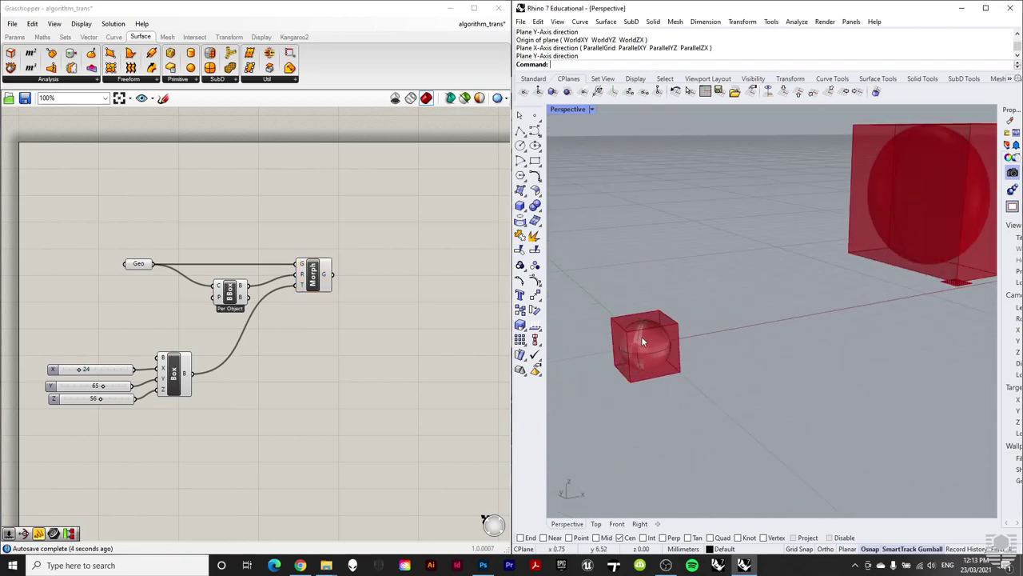
scroll(612, 360, down, 2)
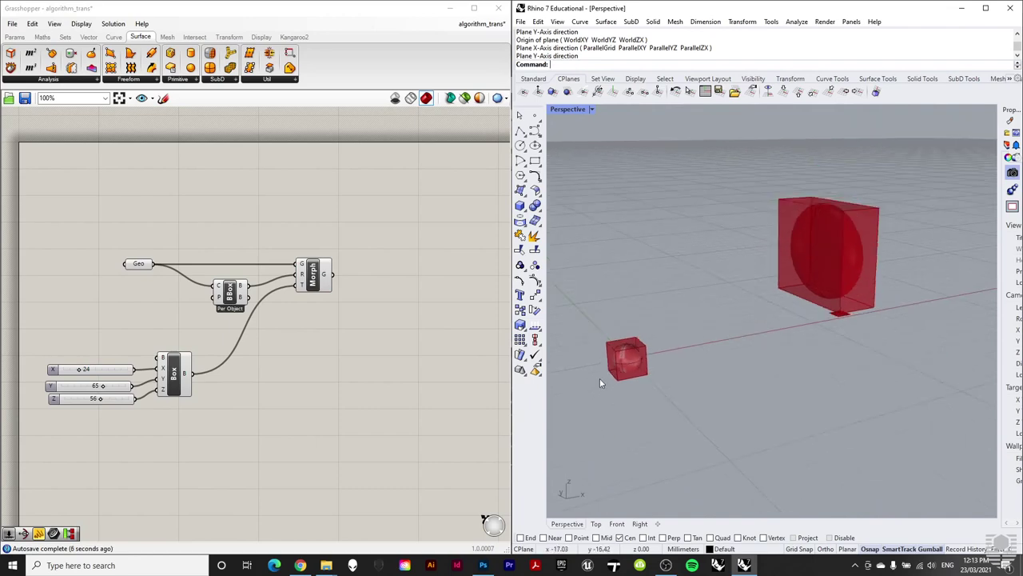
right_drag(600, 378, 760, 382)
scroll(765, 289, up, 4)
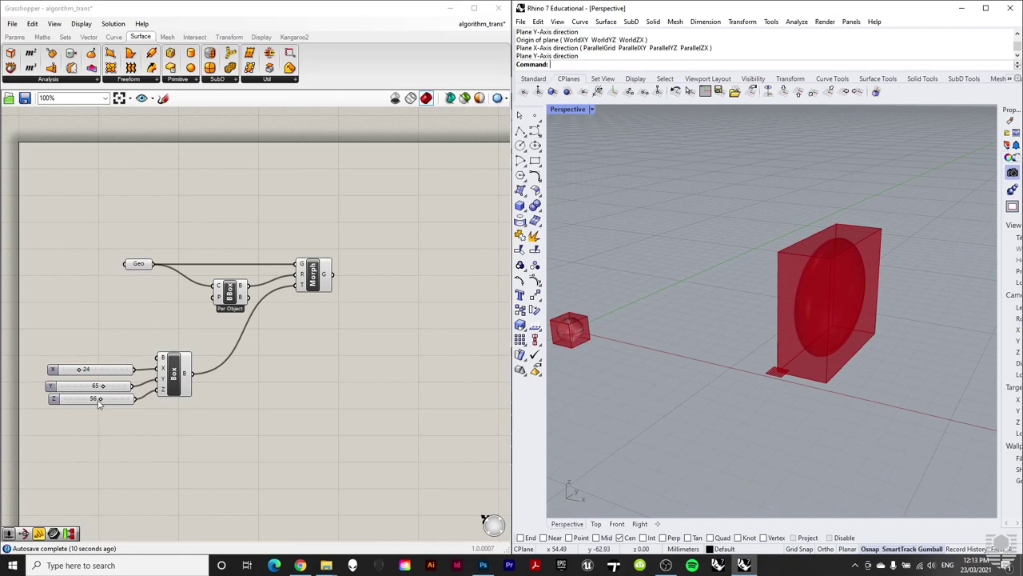
drag(97, 399, 85, 371)
Step: Hide the preview of the Geo parameter, Bounding Box and Domain Box so only the morphed sphere is previewed
drag(261, 468, 50, 214)
middle_click(242, 296)
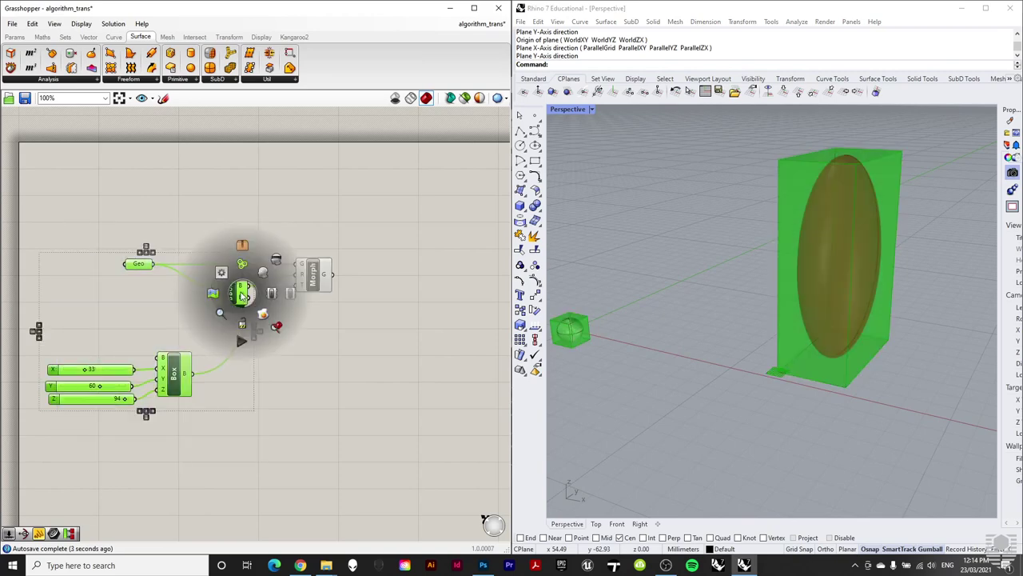
click(280, 262)
right_drag(714, 306, 766, 292)
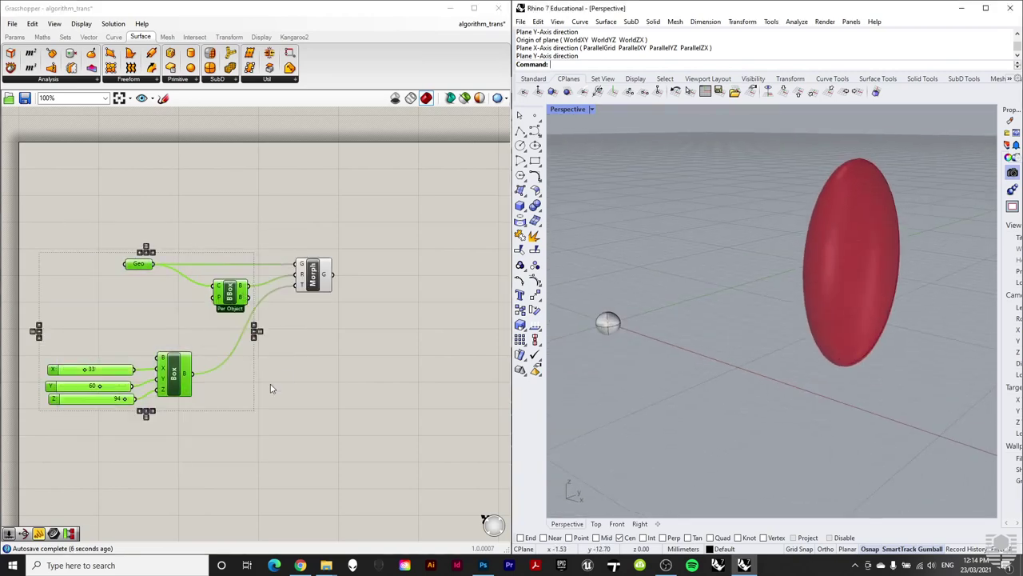
click(358, 428)
Step: Reshape the morphed sphere by setting the Domain Box sliders to X 16, Y 22, Z 85
drag(125, 399, 76, 388)
mouse_move(707, 351)
right_down()
mouse_move(645, 331)
mouse_move(608, 336)
mouse_move(719, 358)
right_up()
drag(87, 372, 74, 370)
right_drag(608, 333, 616, 314)
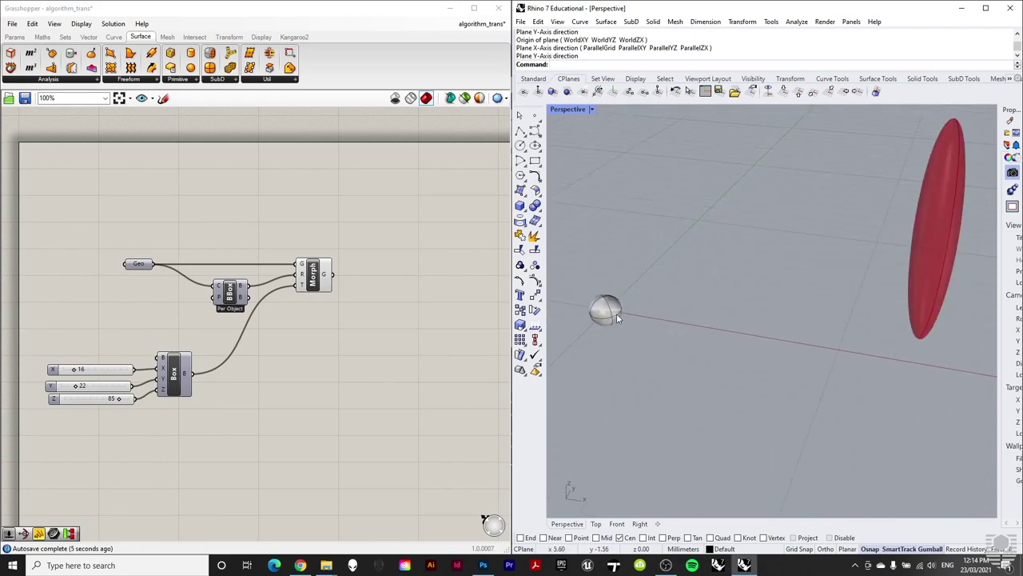
scroll(616, 313, down, 3)
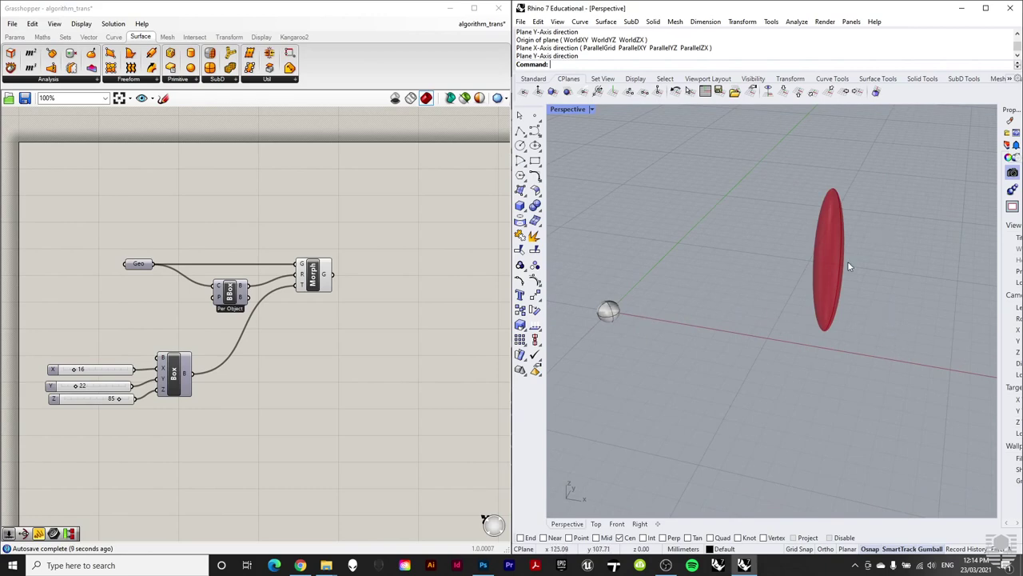
right_drag(744, 285, 729, 301)
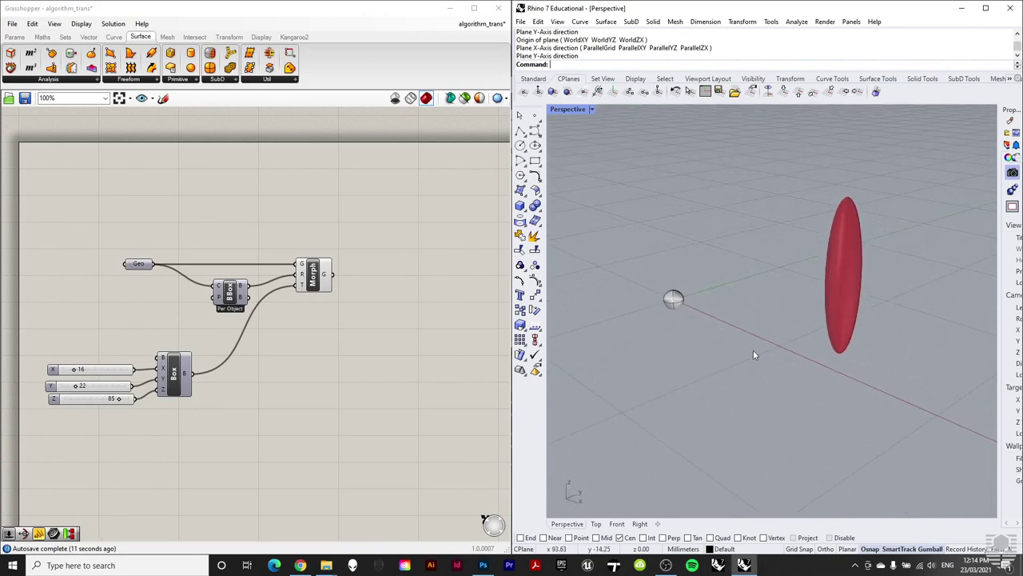
drag(167, 390, 182, 394)
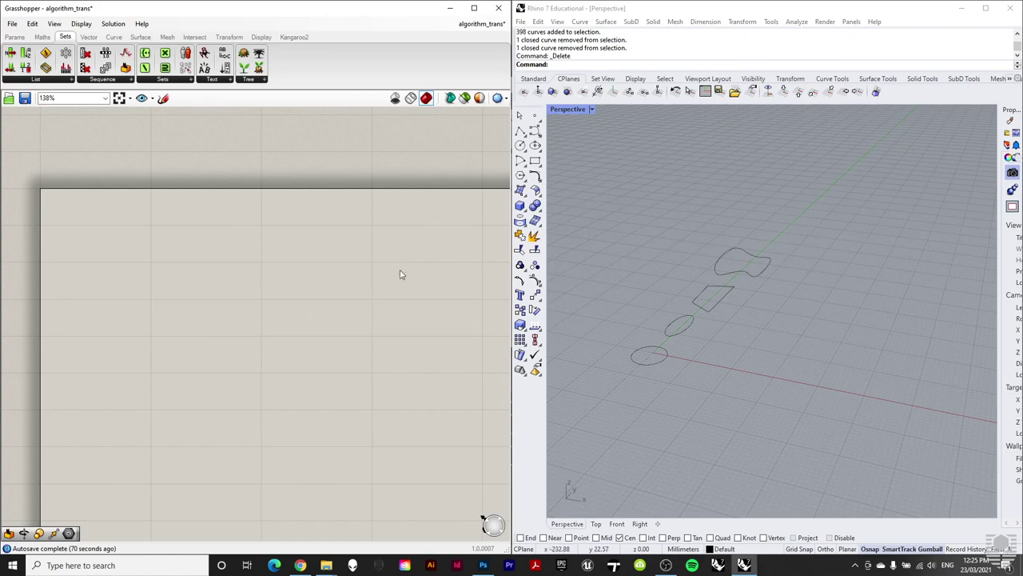
Step: Add a Geometry parameter to the empty canvas for the four closed curves in the Rhino viewport
drag(790, 242, 569, 413)
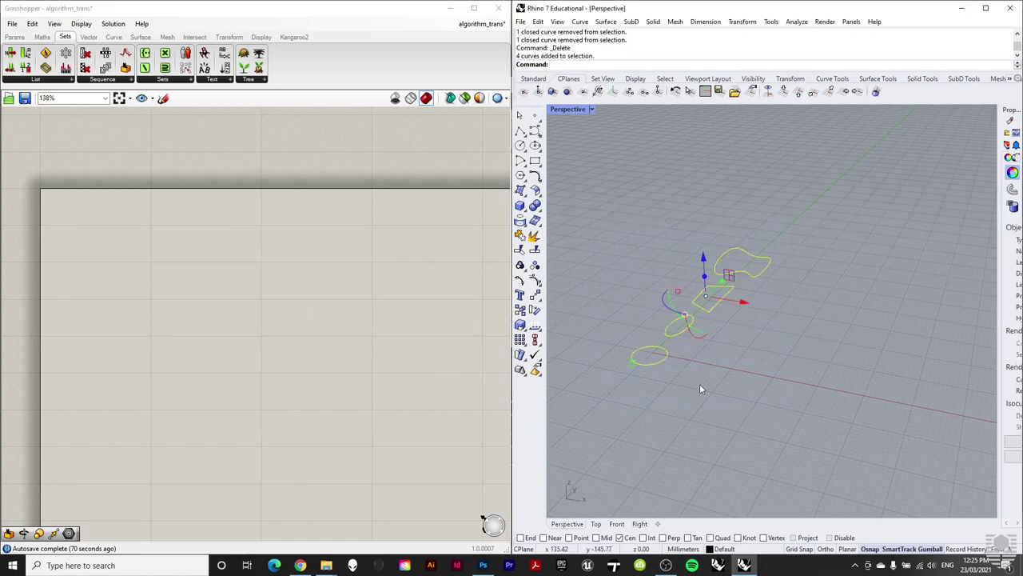
click(806, 341)
click(14, 37)
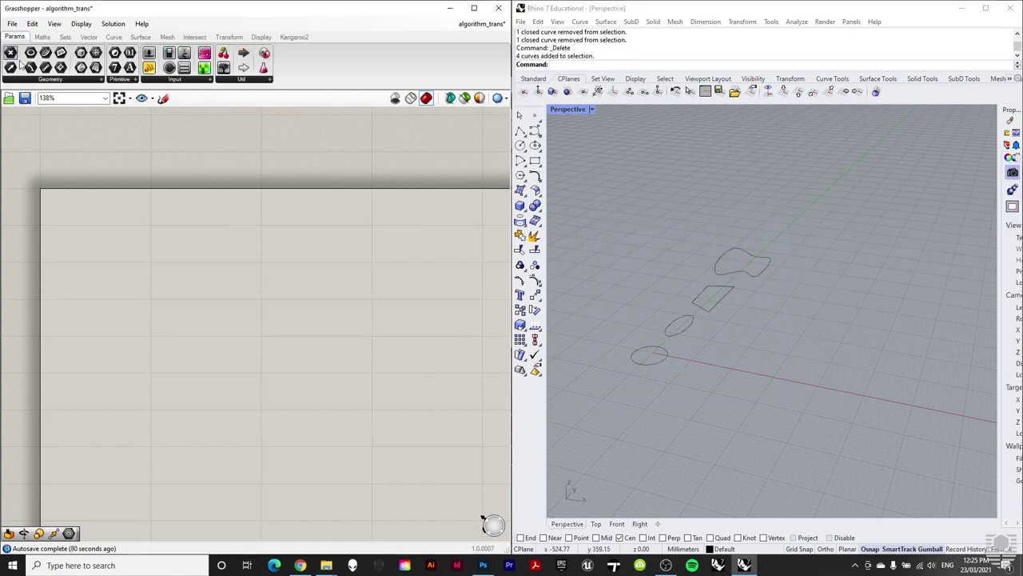
click(61, 80)
click(116, 227)
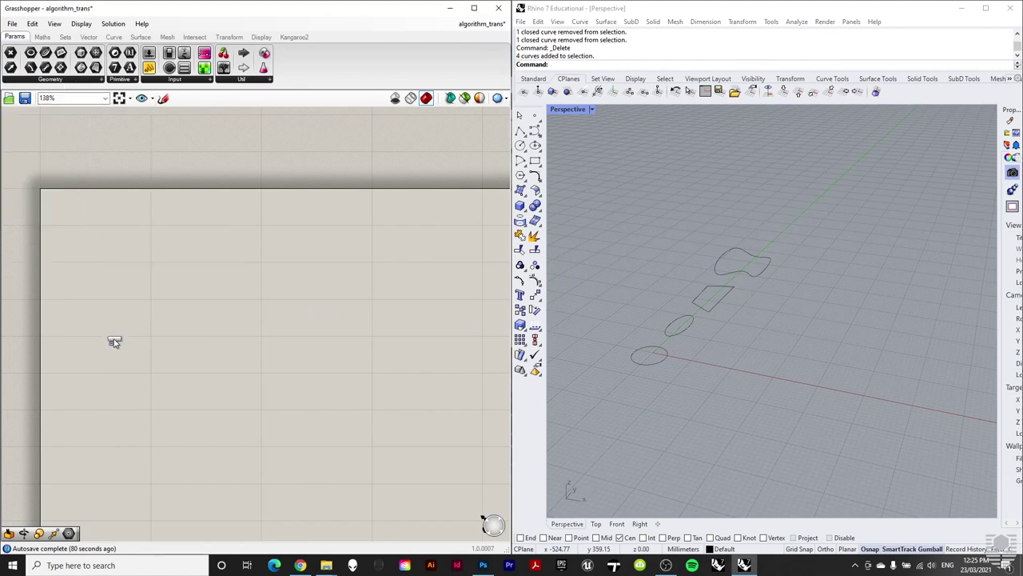
click(114, 340)
Step: Reference all four closed curves in the Geometry parameter as multiple geometries
right_click(119, 338)
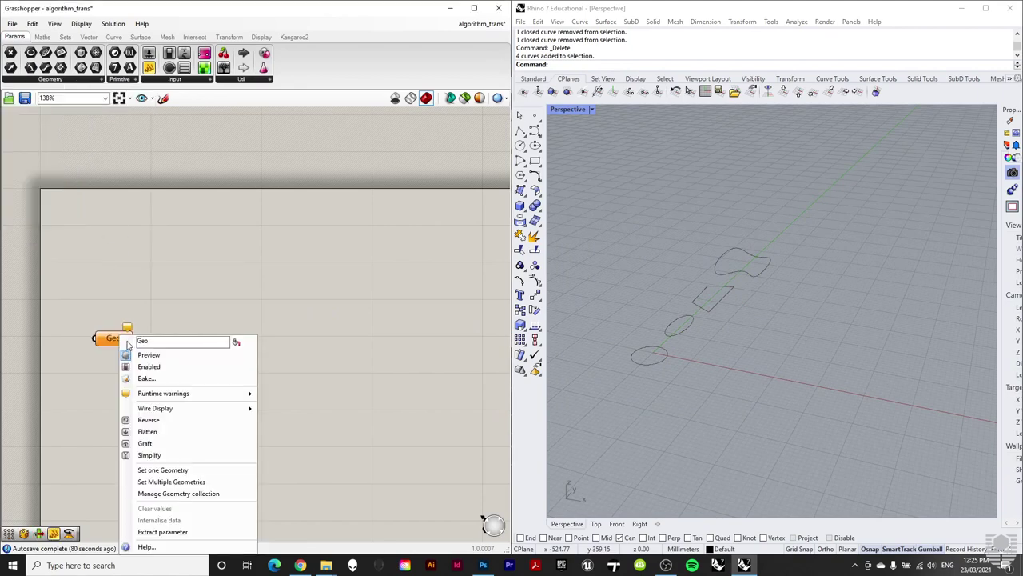
click(156, 482)
drag(797, 227, 610, 392)
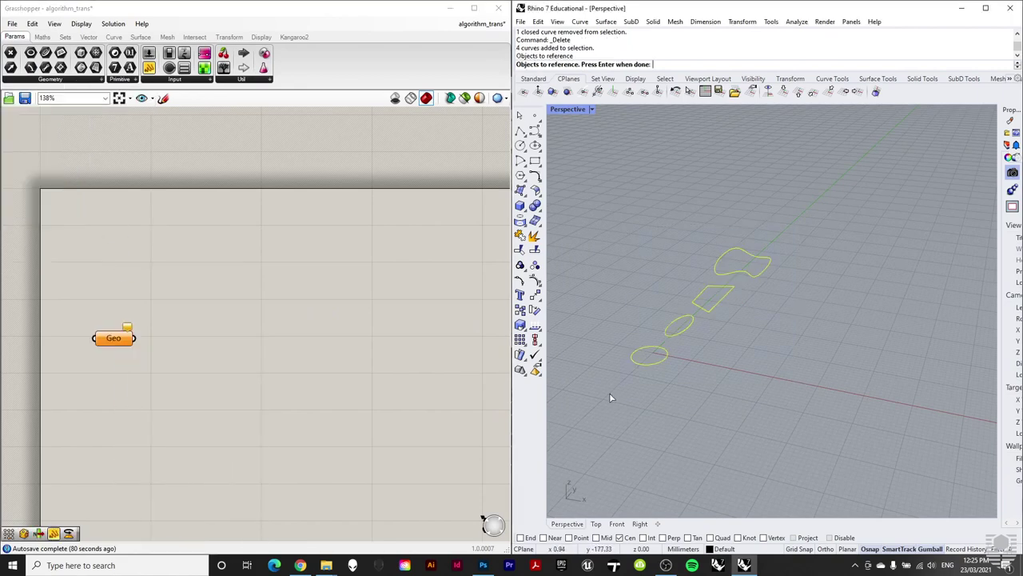
key(Return)
click(115, 339)
click(211, 349)
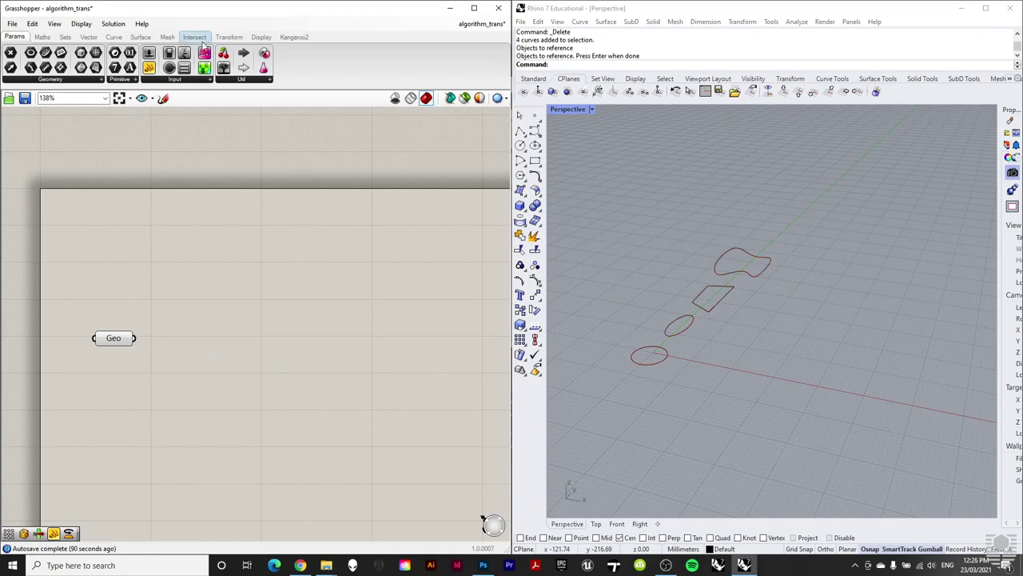
Step: Add a List Item component and connect the Geometry parameter to its list input
click(65, 37)
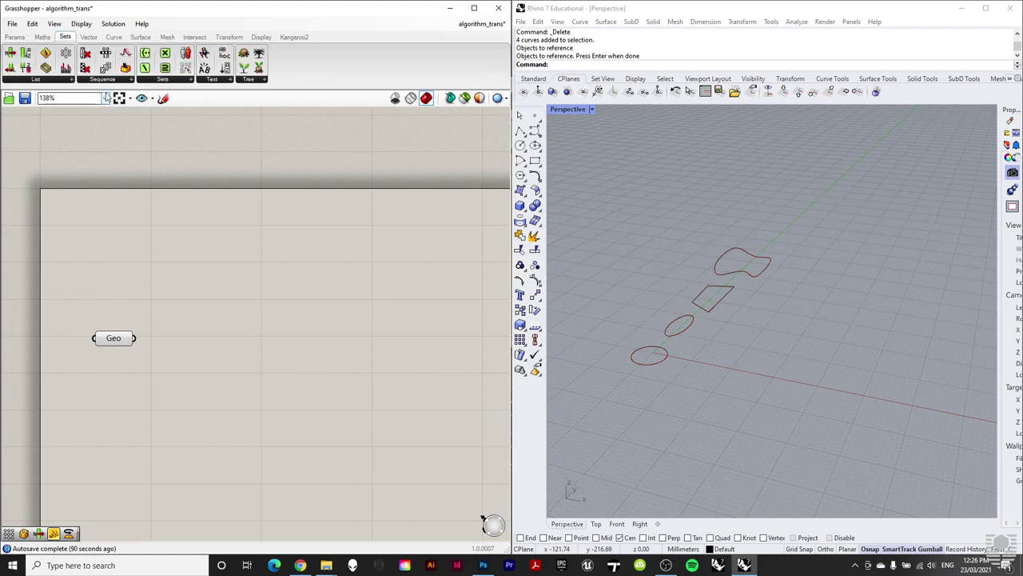
click(40, 79)
click(32, 112)
click(211, 345)
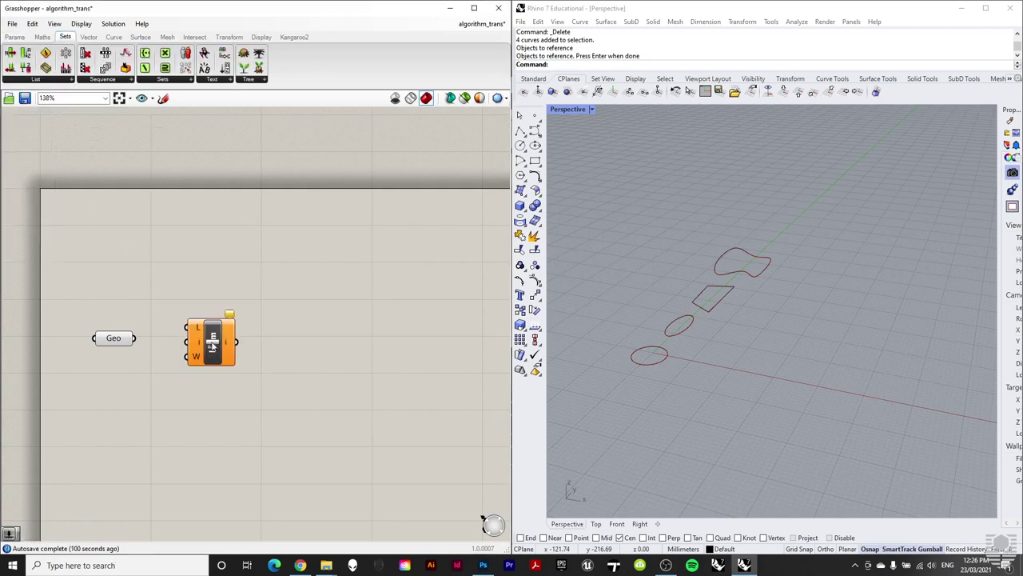
click(211, 356)
drag(137, 341, 187, 334)
drag(116, 344, 125, 334)
click(154, 302)
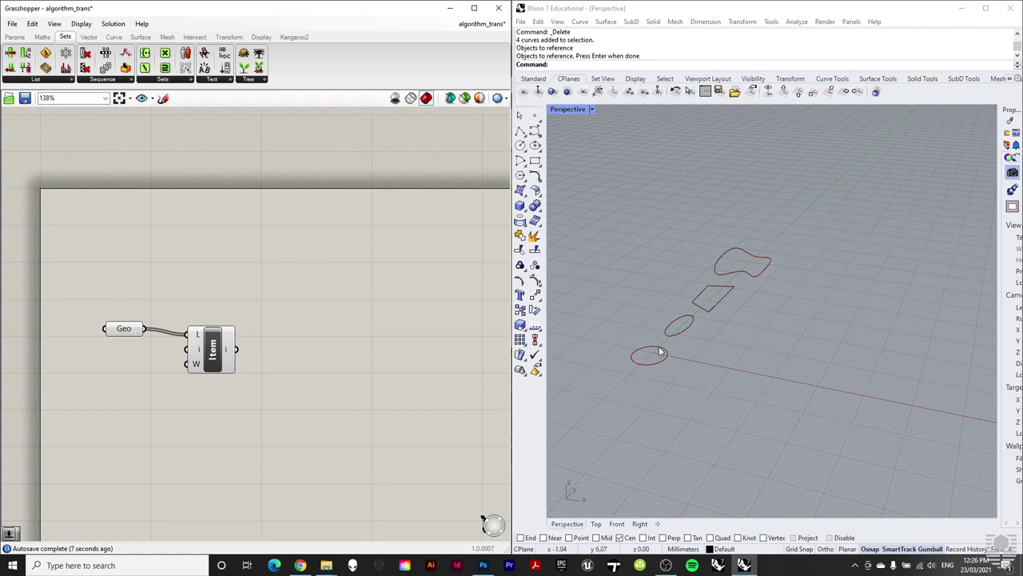
Step: Create an integer number slider, connect it to the List Item's index input and set it to 0
double_click(73, 376)
text(1)
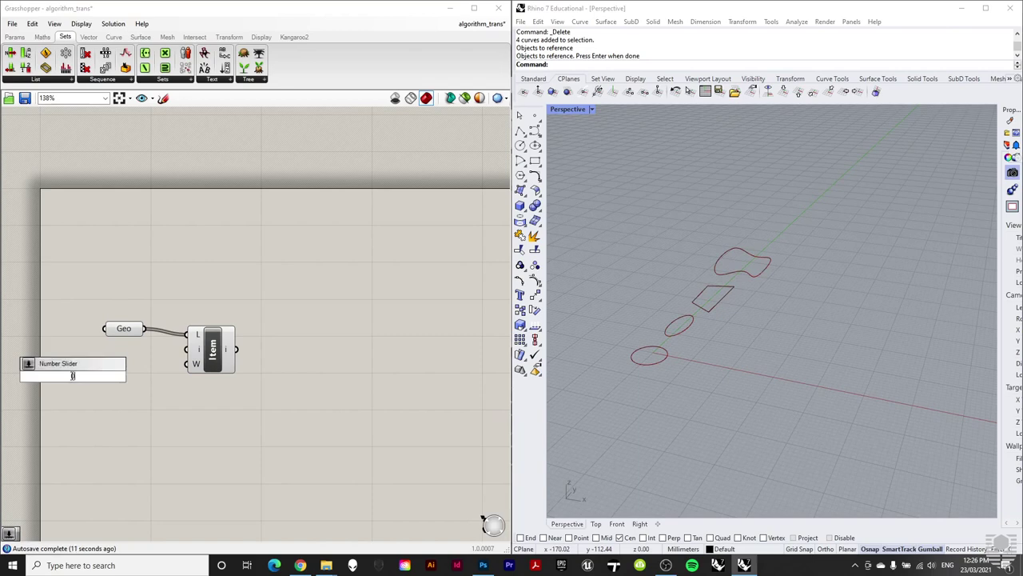
text(<1<10)
key(Return)
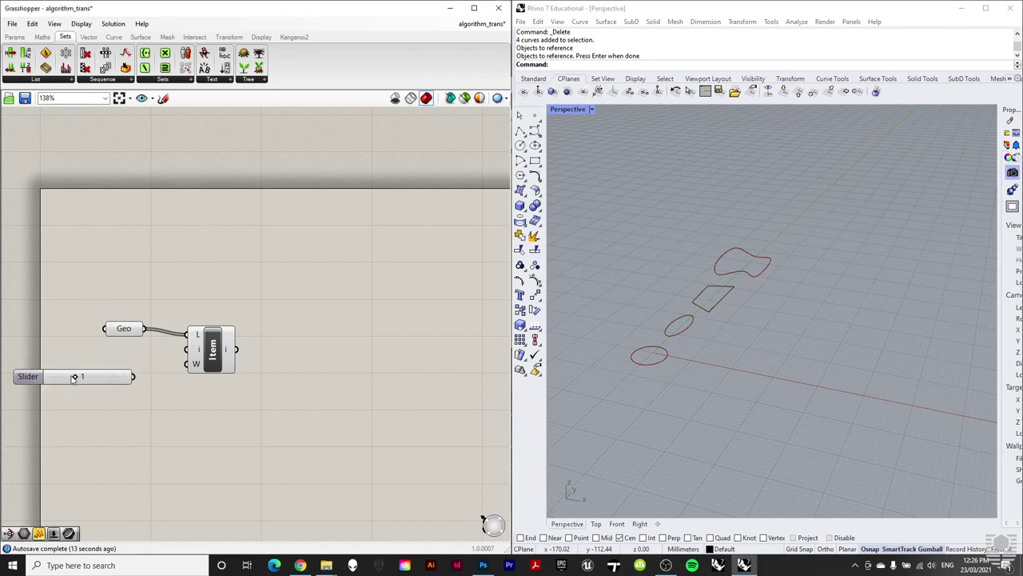
mouse_move(134, 382)
mouse_down()
mouse_move(186, 348)
mouse_move(115, 378)
mouse_move(127, 366)
mouse_up()
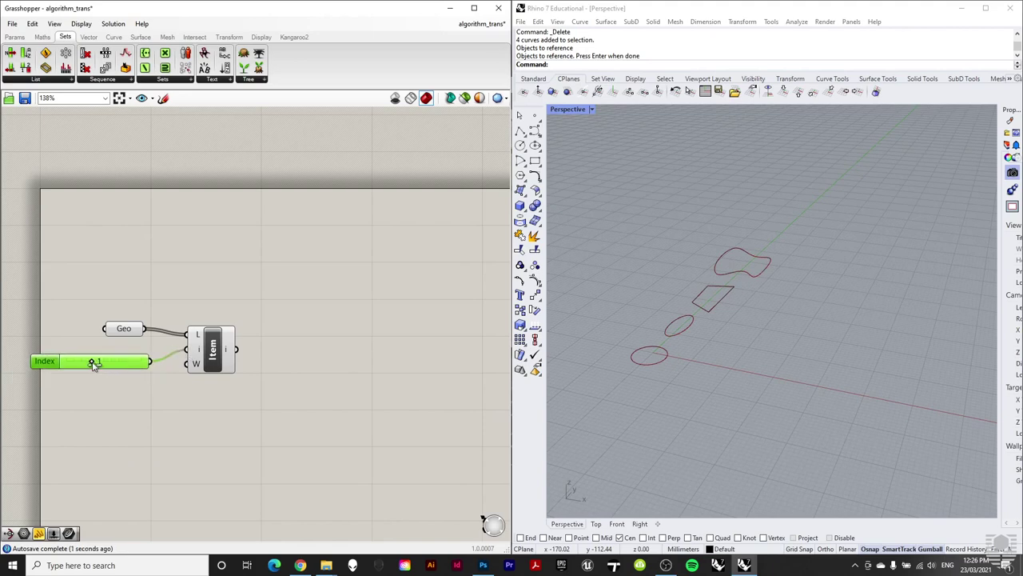
mouse_move(95, 363)
mouse_down()
mouse_move(68, 362)
mouse_move(145, 362)
mouse_move(82, 366)
mouse_up()
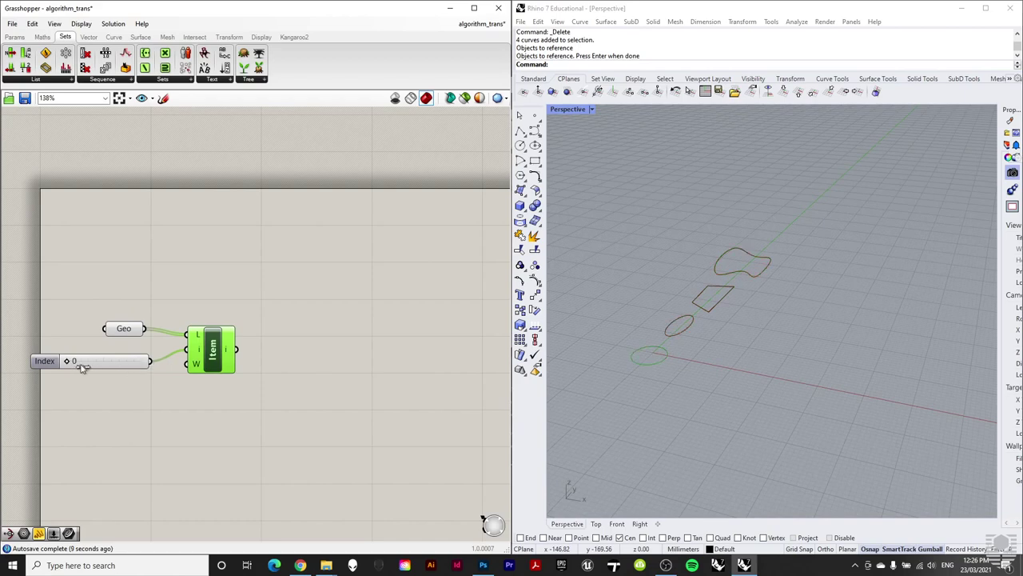
click(311, 358)
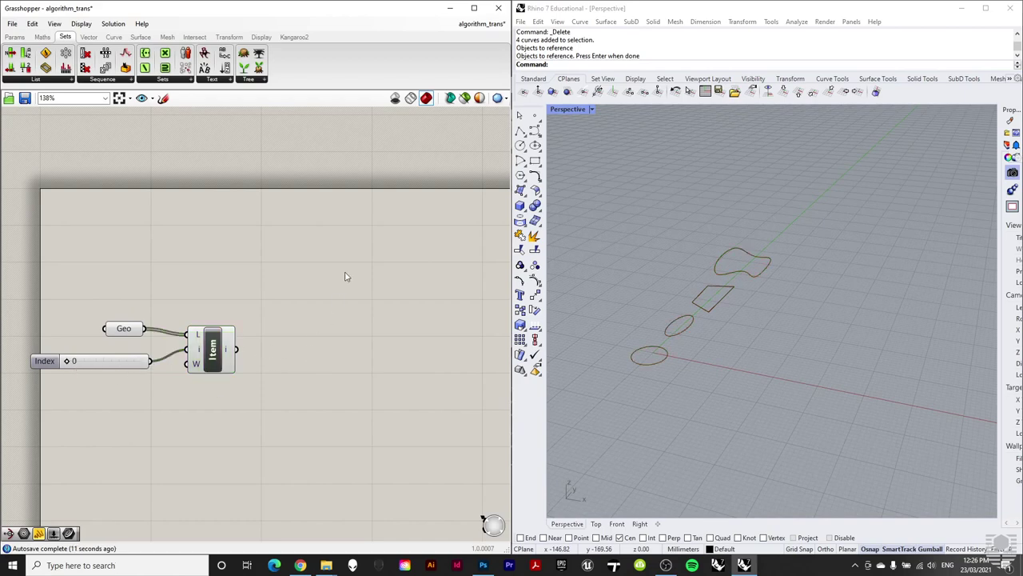
Step: Add an Extrude component and connect the List Item's output to its base input
click(141, 37)
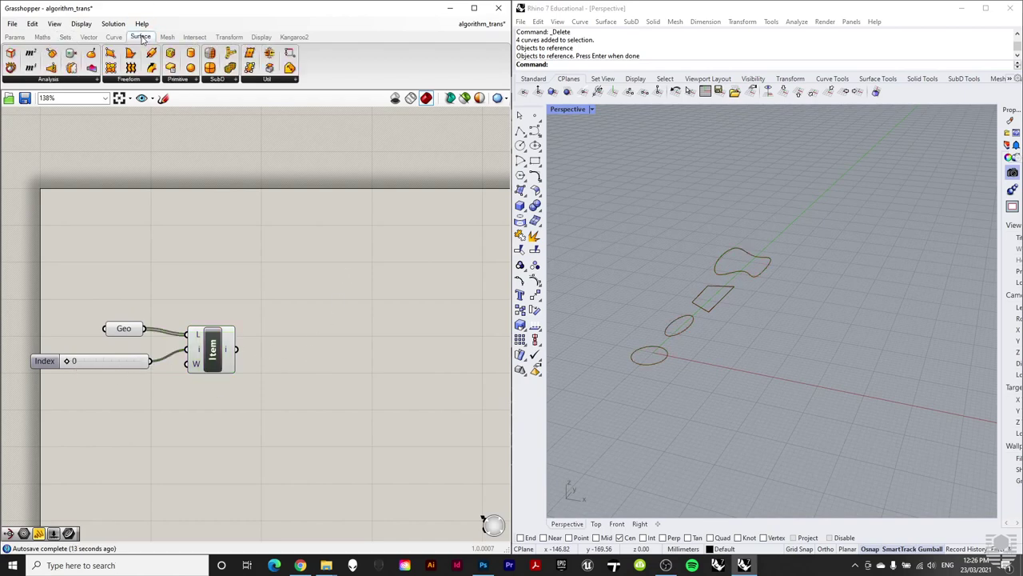
click(144, 82)
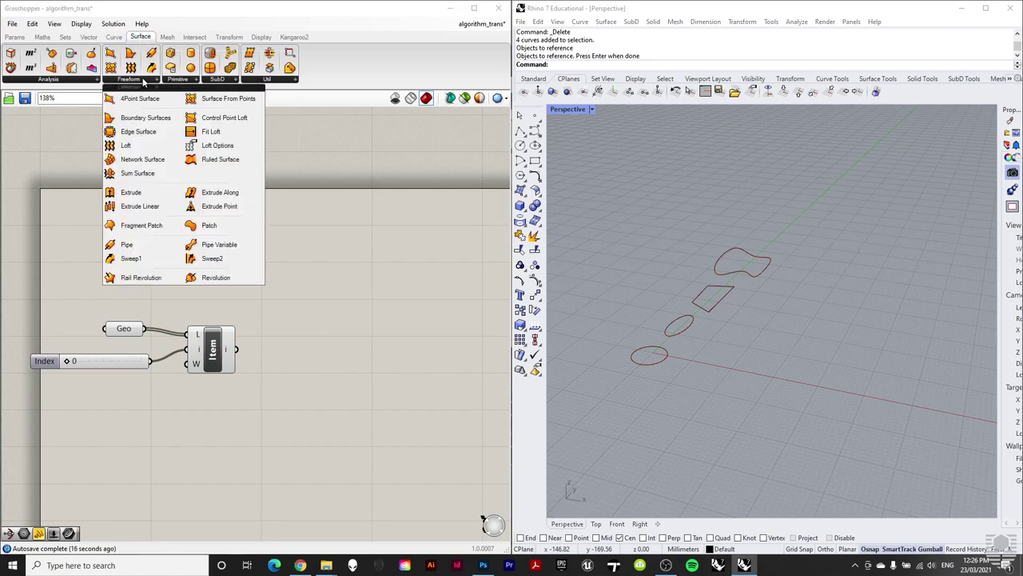
click(131, 192)
drag(151, 203, 395, 348)
click(296, 382)
drag(232, 349, 363, 360)
click(333, 399)
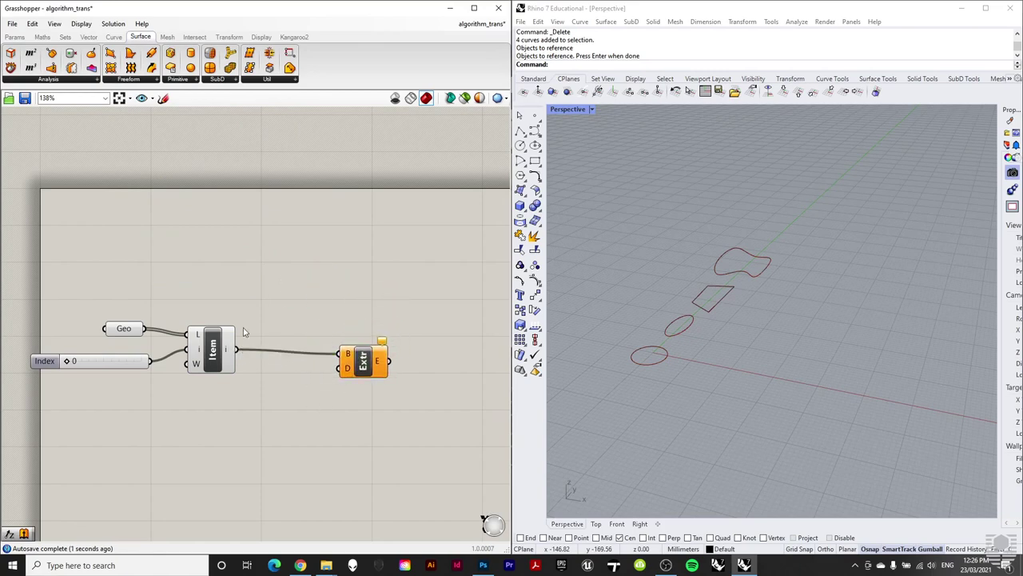
Step: Add a Unit Z vector component and connect it to the Extrude component's direction input
click(88, 36)
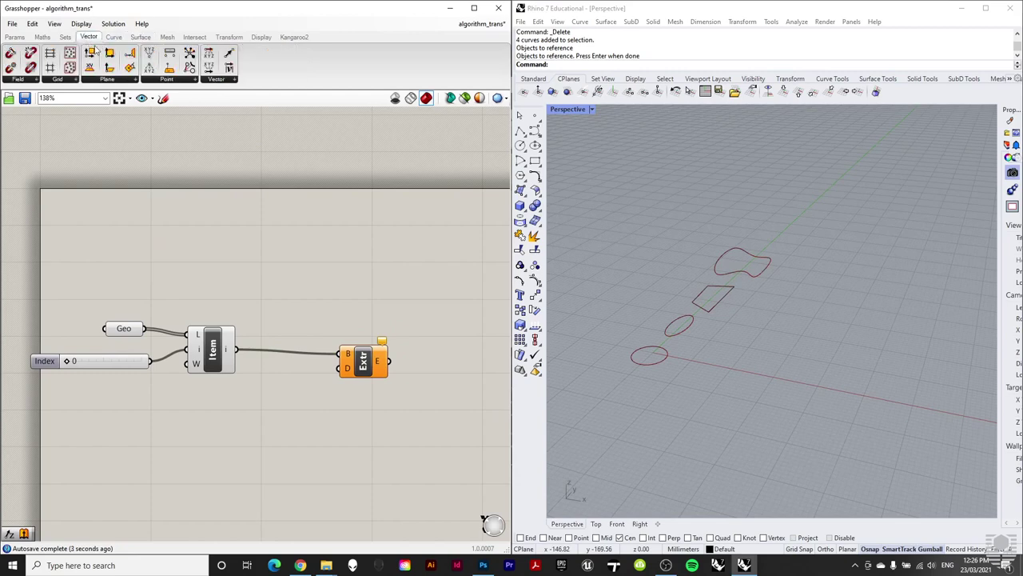
click(216, 80)
drag(227, 173, 347, 368)
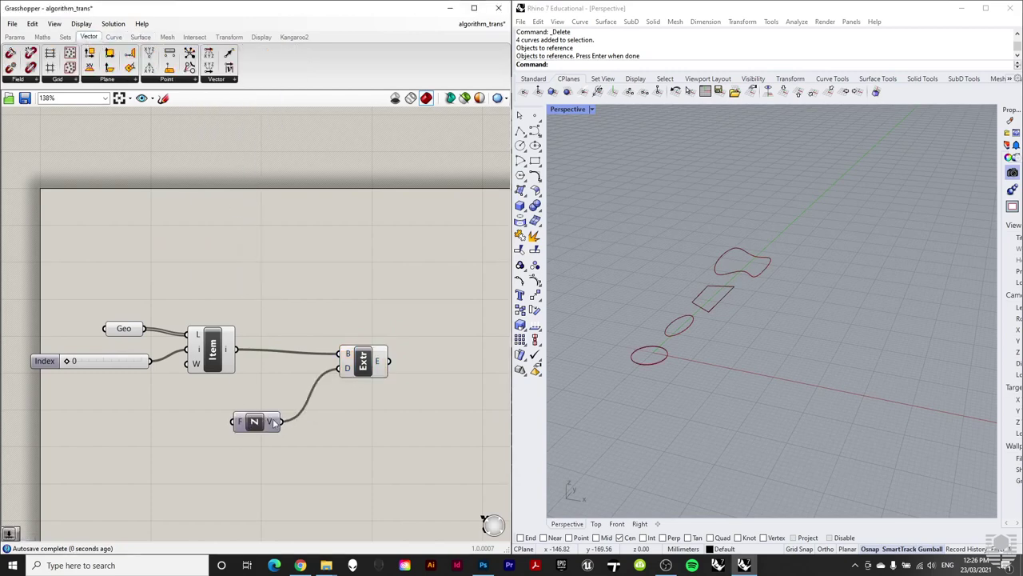
drag(254, 422, 274, 412)
Step: Connect a new number slider set to 100 to the Unit Z factor input, and set the Index slider to 1
double_click(149, 422)
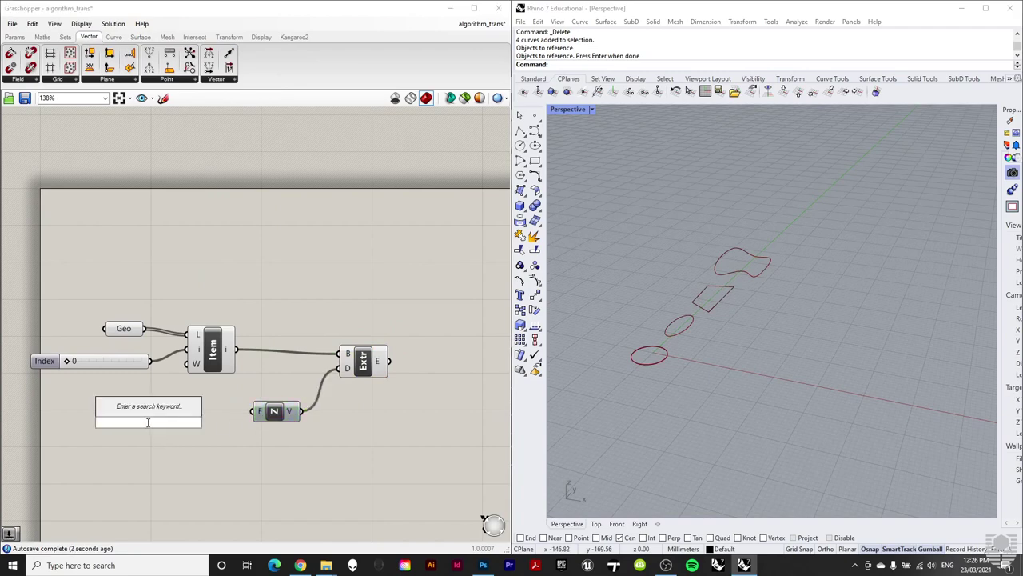
text(1)
text(<100)
key(Return)
drag(209, 423, 242, 416)
drag(138, 422, 228, 417)
drag(68, 361, 92, 360)
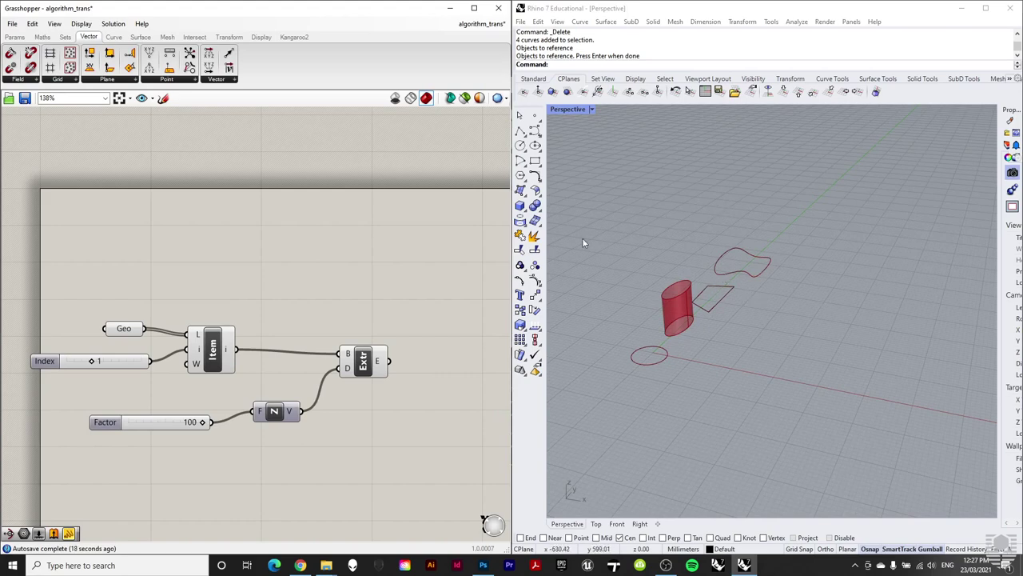
Step: Array the four curves in a 10 × 10 × 1 grid, spaced about 177 in X and 790 in Y from the first circle
scroll(652, 291, down, 5)
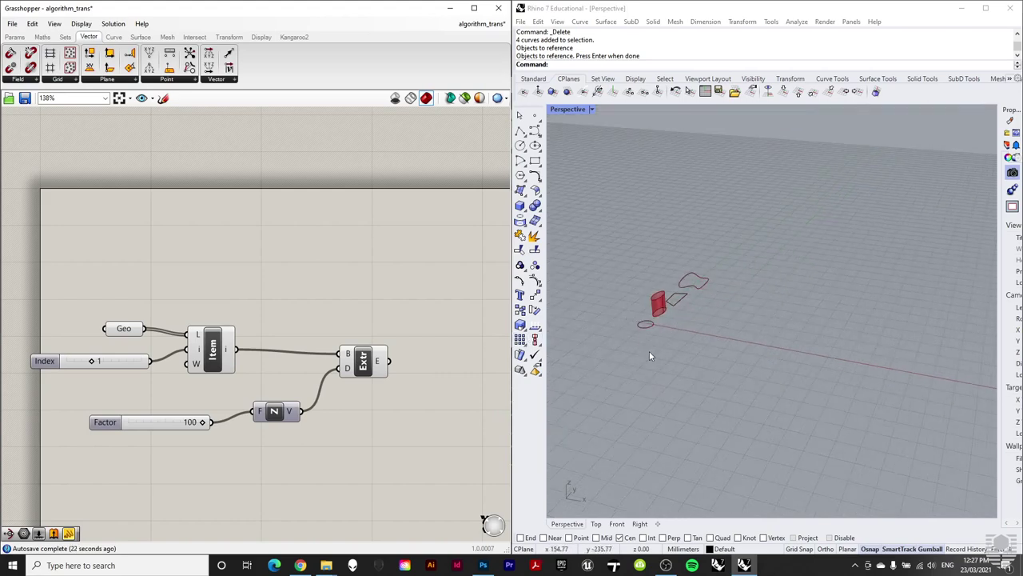
scroll(653, 339, up, 4)
drag(741, 260, 569, 421)
text(ay)
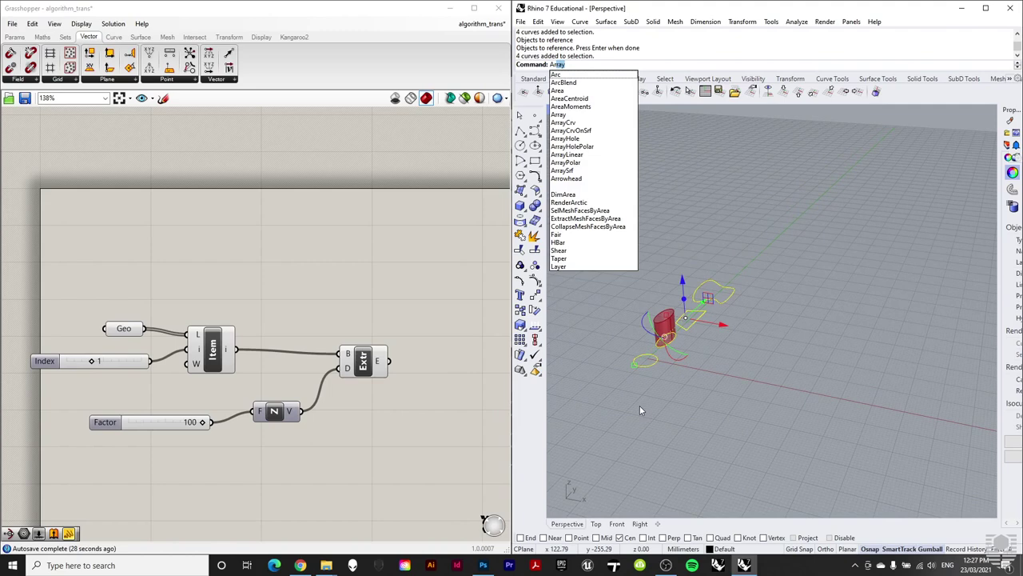
key(Return)
key(Return)
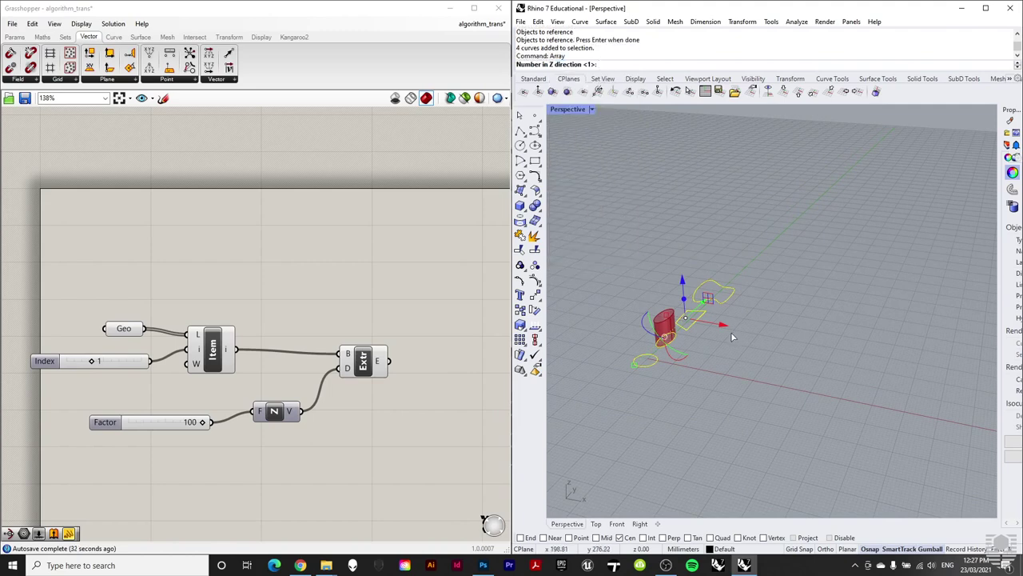
key(Return)
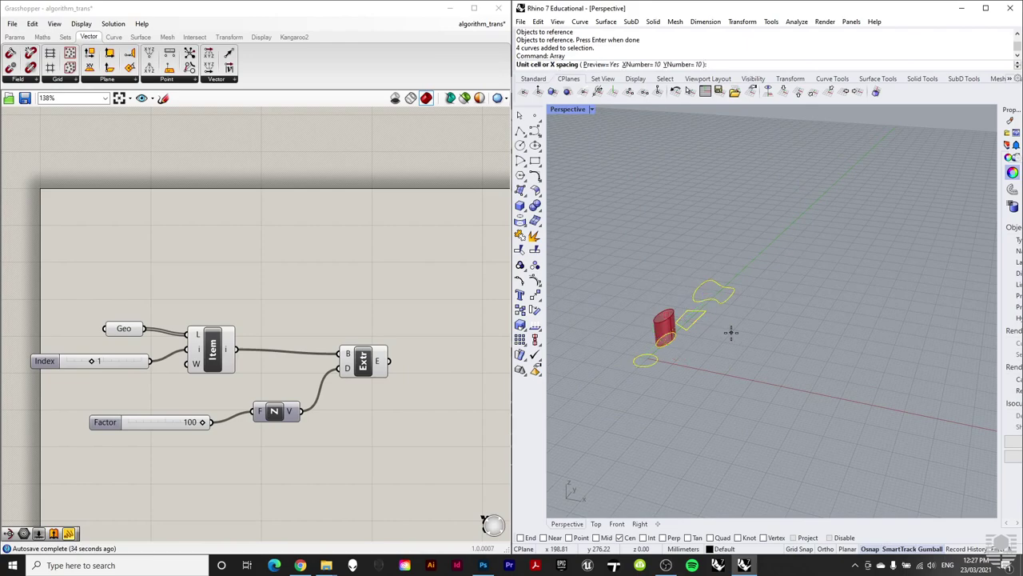
click(646, 360)
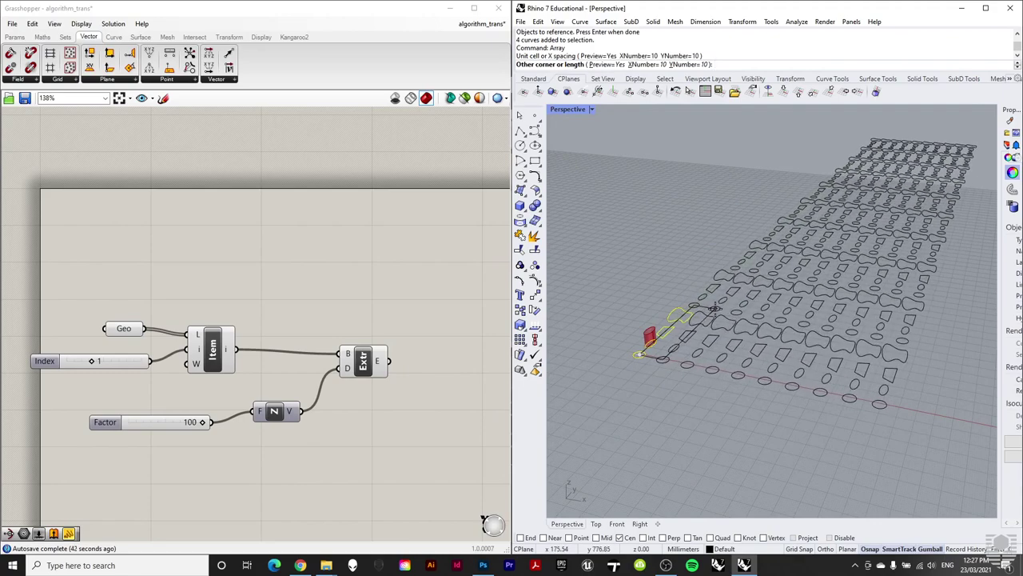
click(715, 310)
key(Return)
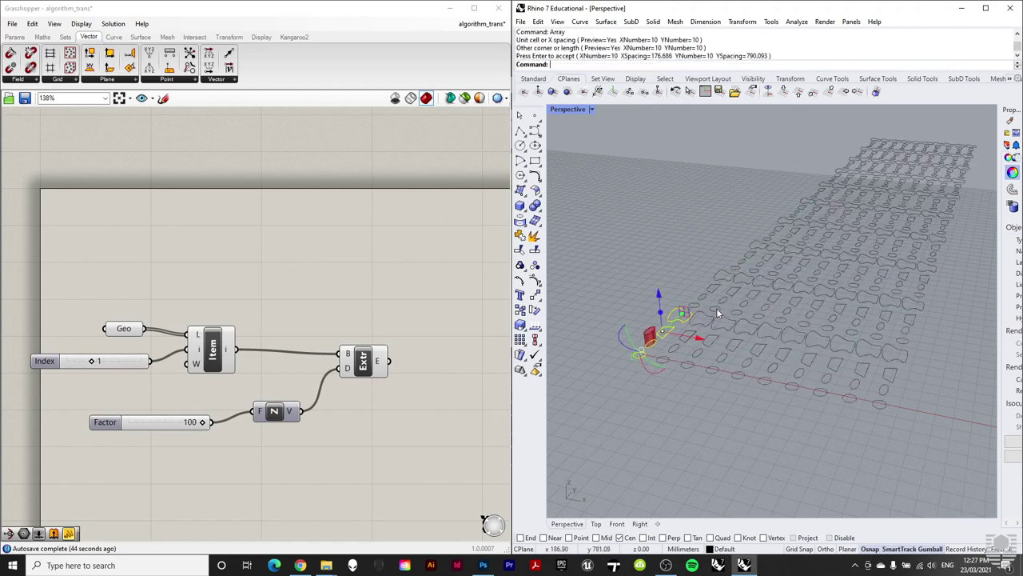
key(Escape)
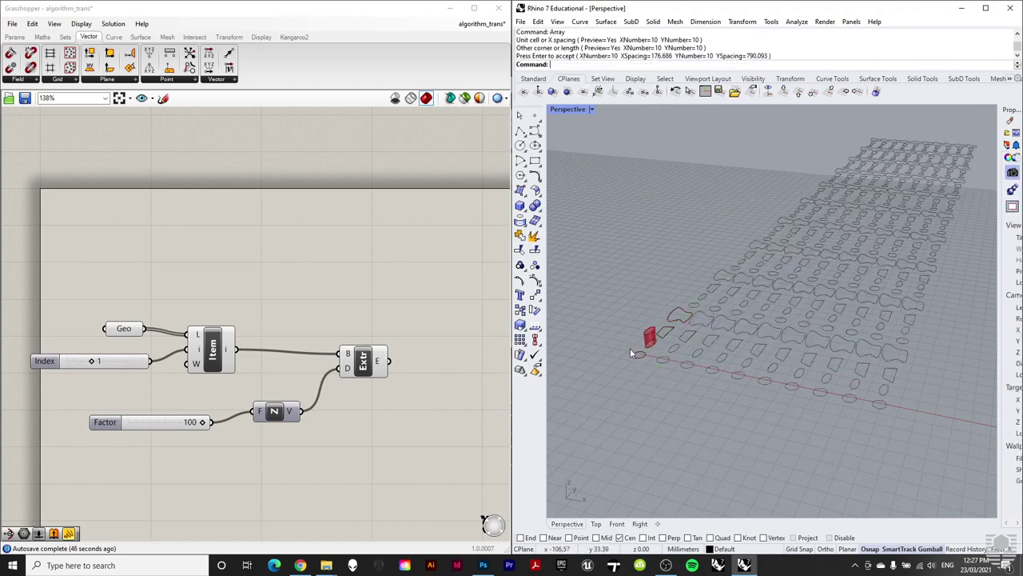
Step: Reference all the arrayed curves as multiple geometries in the Geo parameter, and set the Index slider to 2
drag(979, 138, 576, 458)
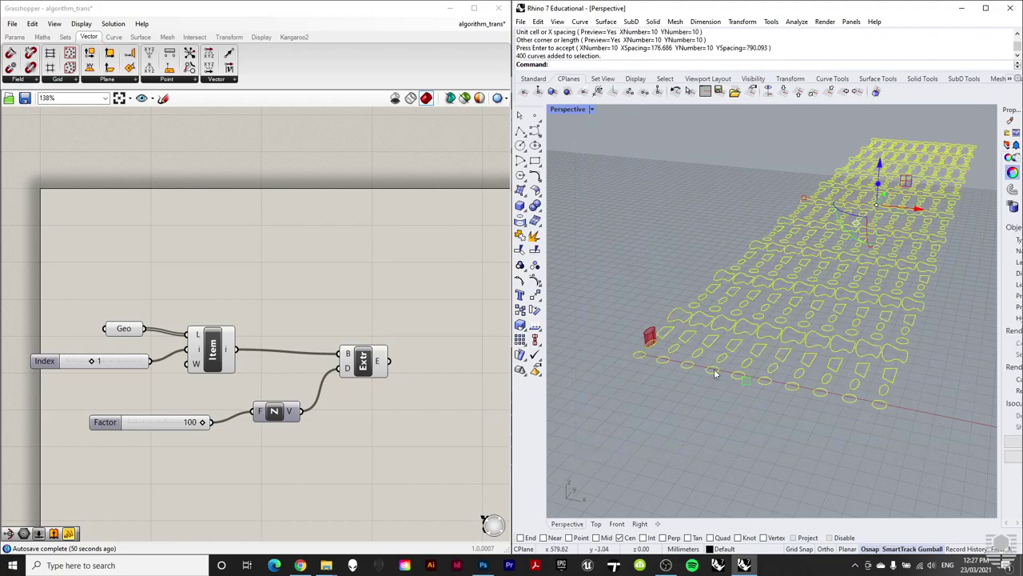
right_click(123, 334)
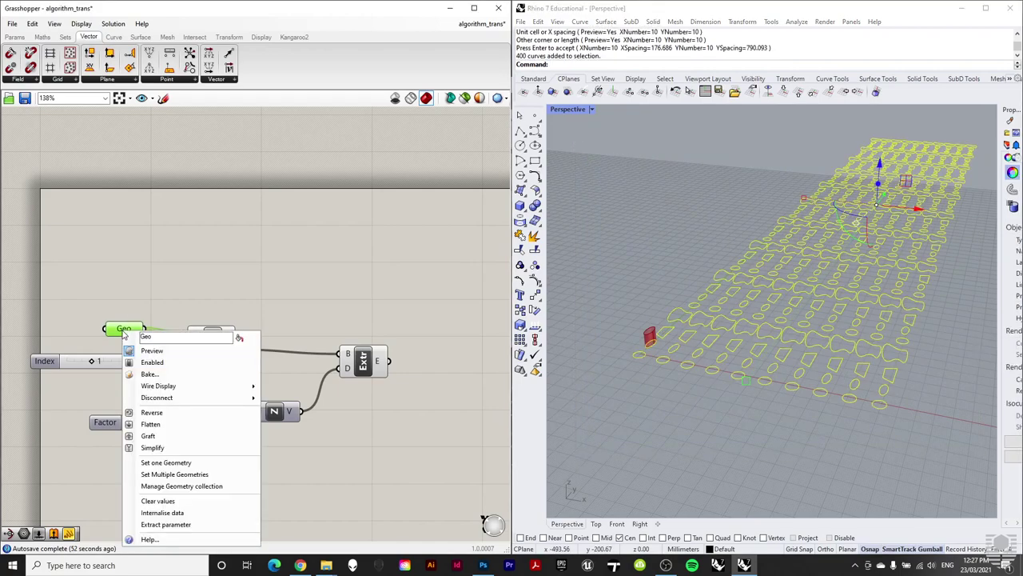
click(169, 474)
click(332, 314)
click(600, 244)
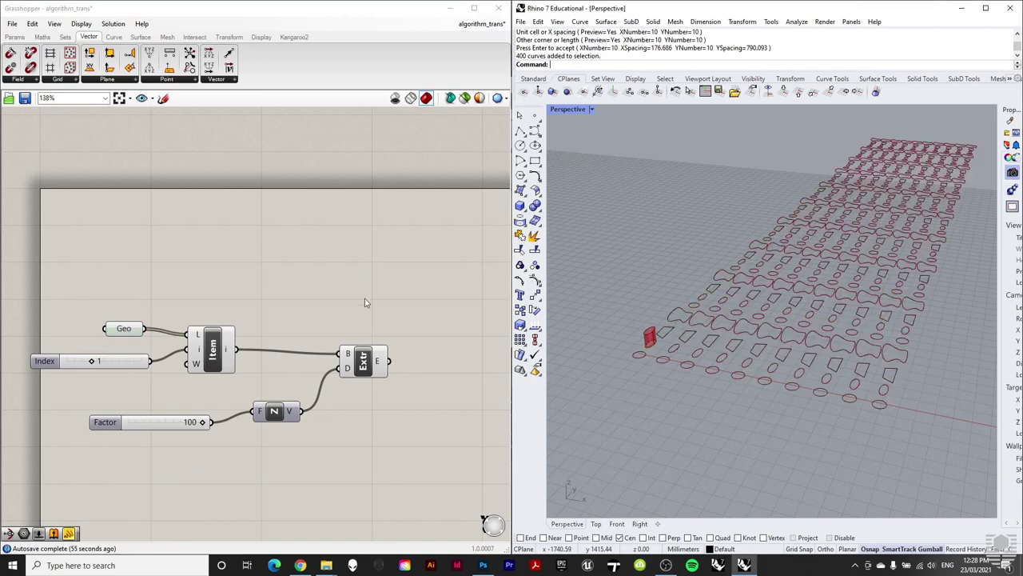
click(124, 330)
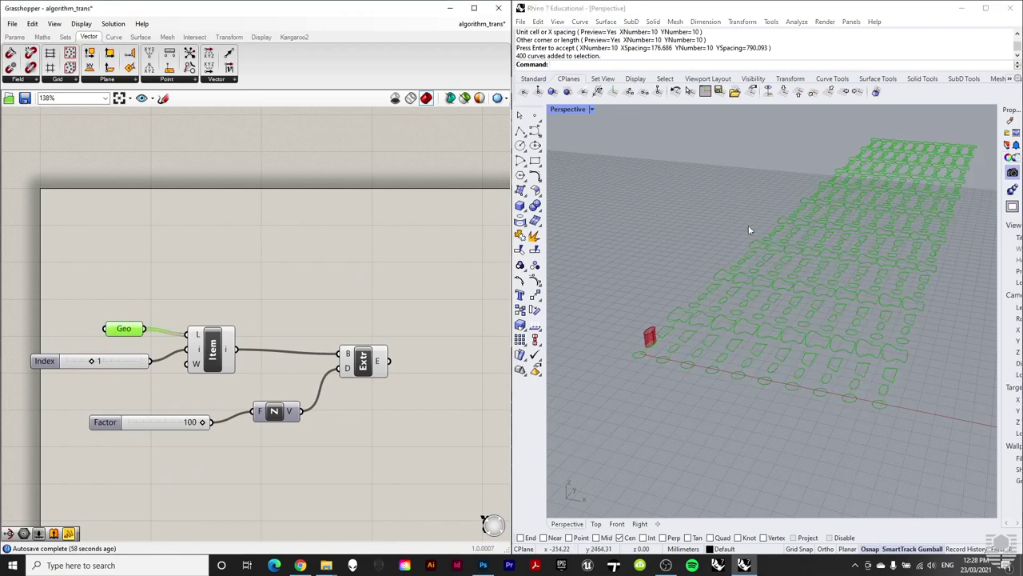
click(249, 266)
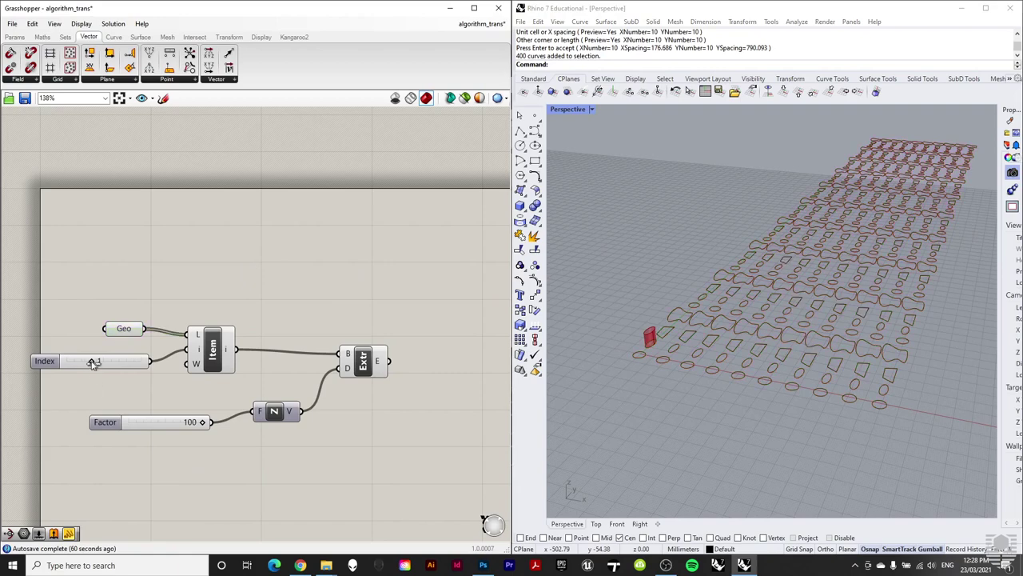
drag(94, 362, 116, 362)
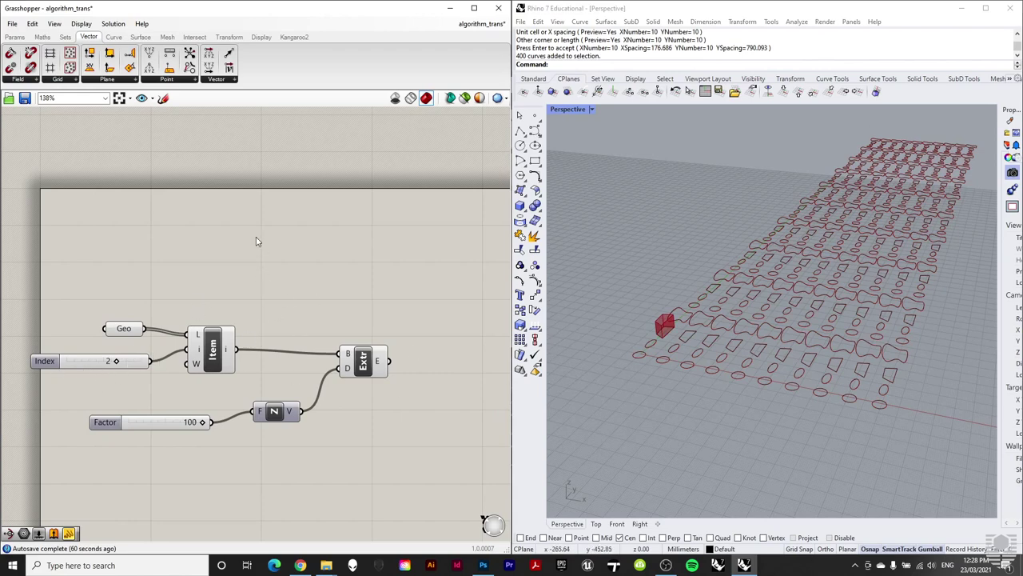
Step: Place the Series component and its sliders below the extrusion definition and connect its output to the List Item's index input
scroll(256, 236, down, 1)
scroll(264, 279, down, 1)
drag(304, 499, 205, 412)
drag(232, 468, 223, 399)
scroll(262, 356, up, 2)
scroll(262, 356, up, 1)
click(362, 373)
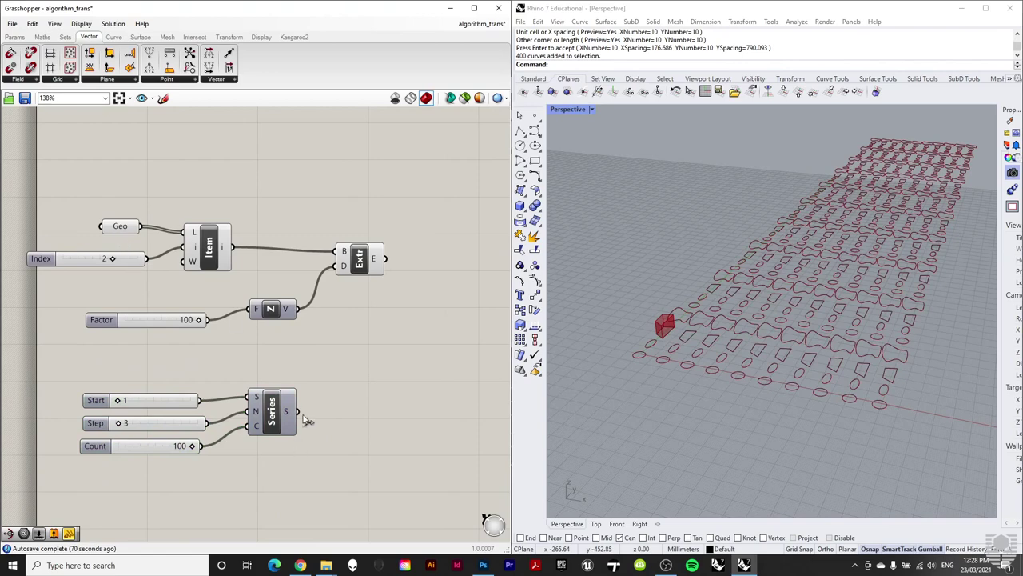
drag(297, 411, 183, 254)
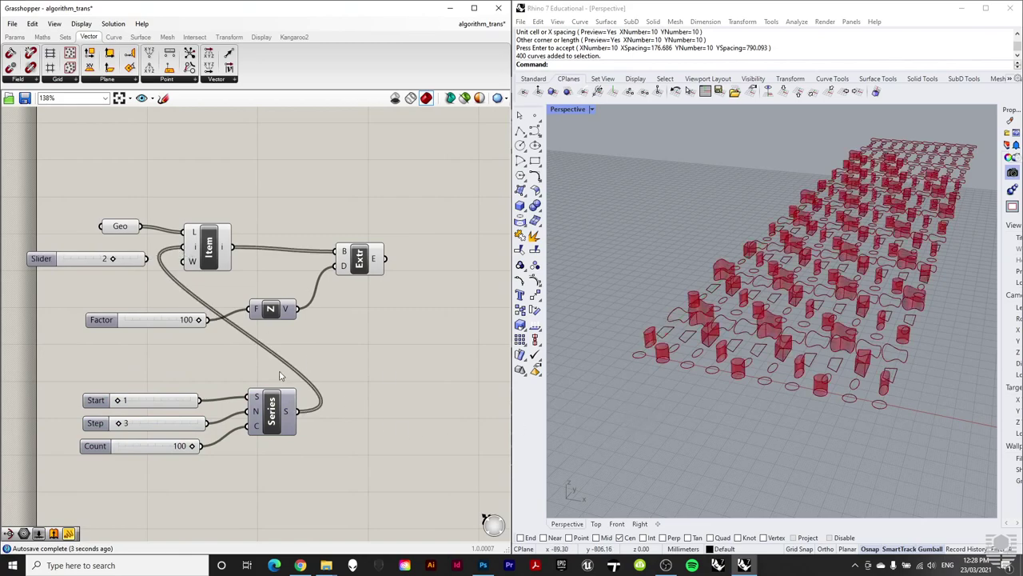
Step: Vary the Series Step slider through 1 and 2 to change which arrayed curves are extruded
right_drag(795, 369, 762, 289)
scroll(763, 289, up, 3)
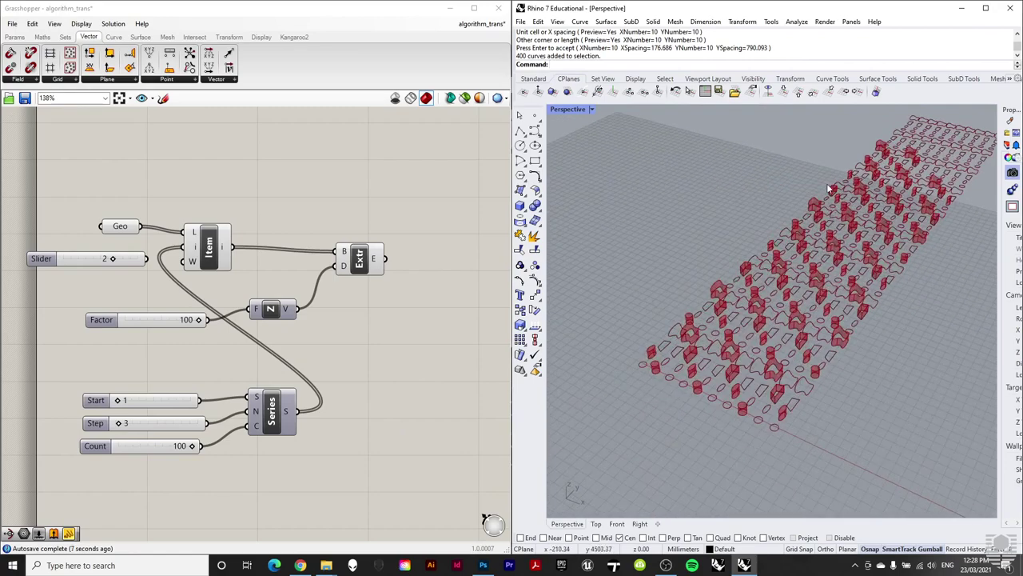
scroll(826, 183, up, 2)
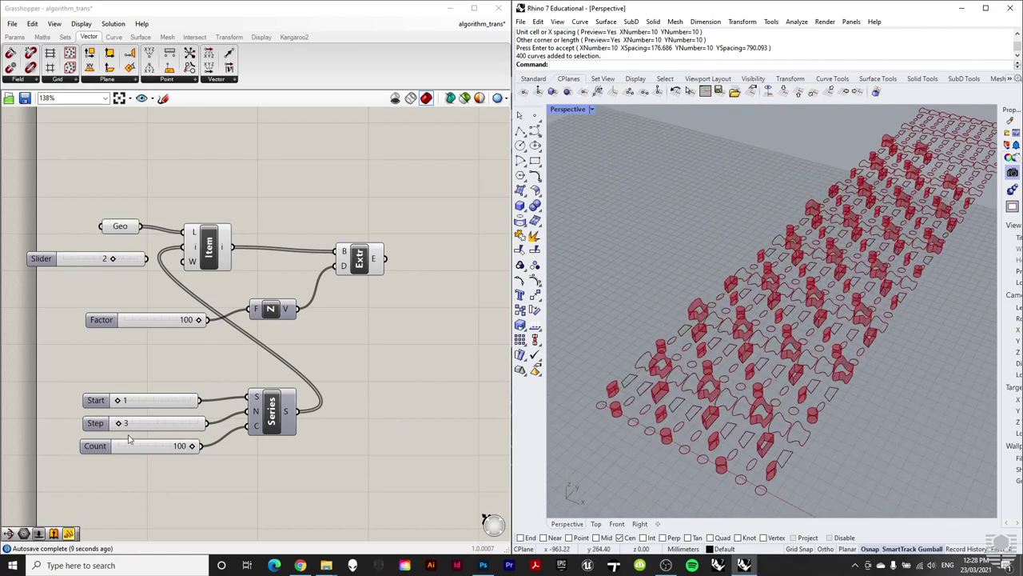
drag(192, 446, 216, 456)
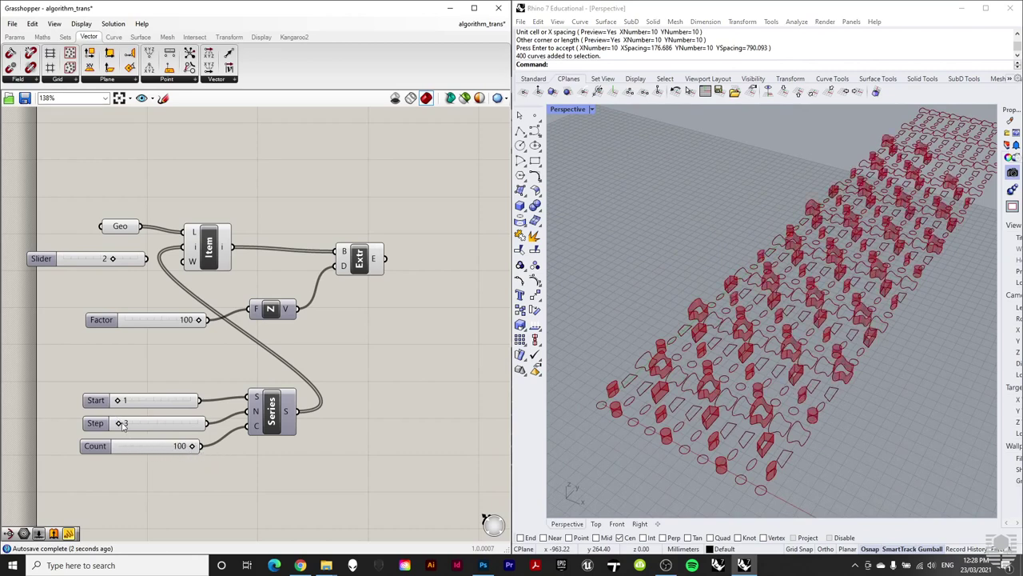
drag(118, 426, 117, 425)
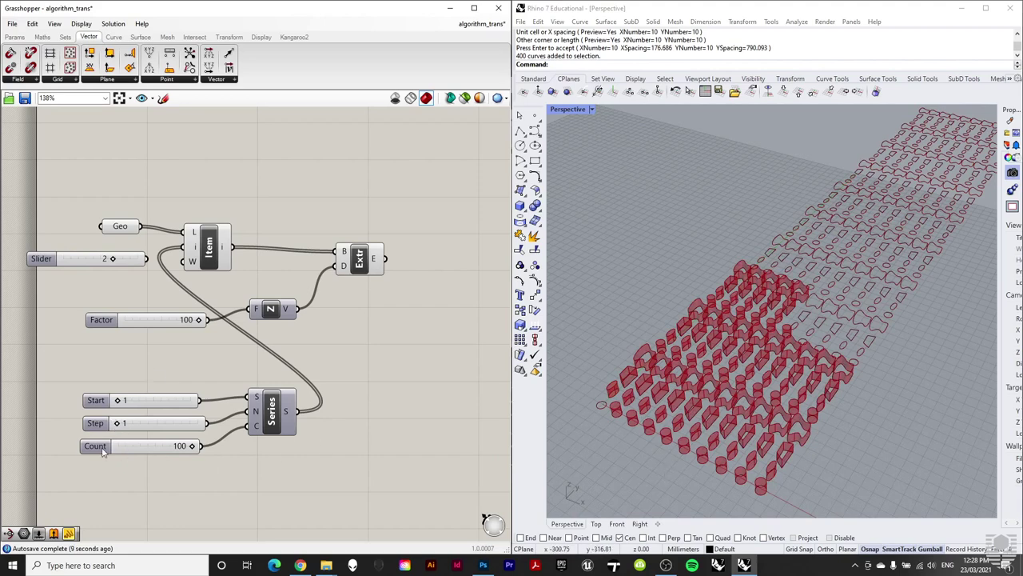
drag(119, 424, 120, 424)
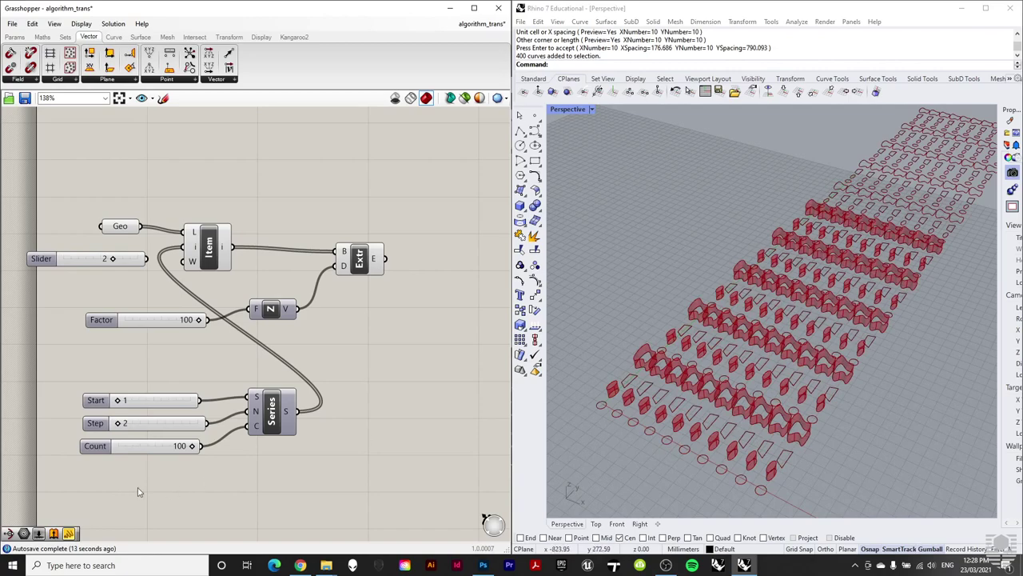
drag(120, 425, 122, 425)
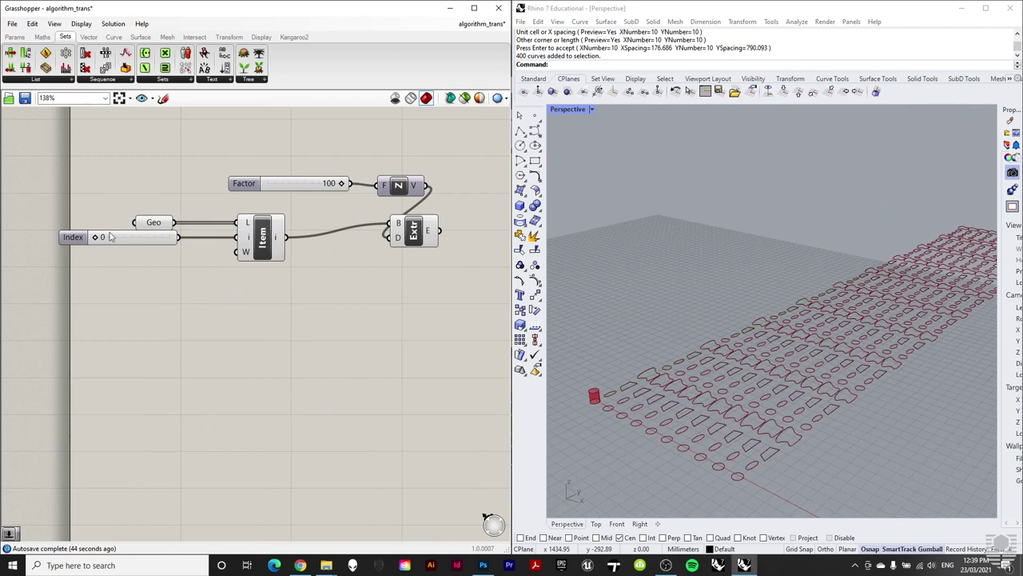
Step: Set the Index slider to 24 and add a Split List component below the List Item
drag(93, 239, 113, 241)
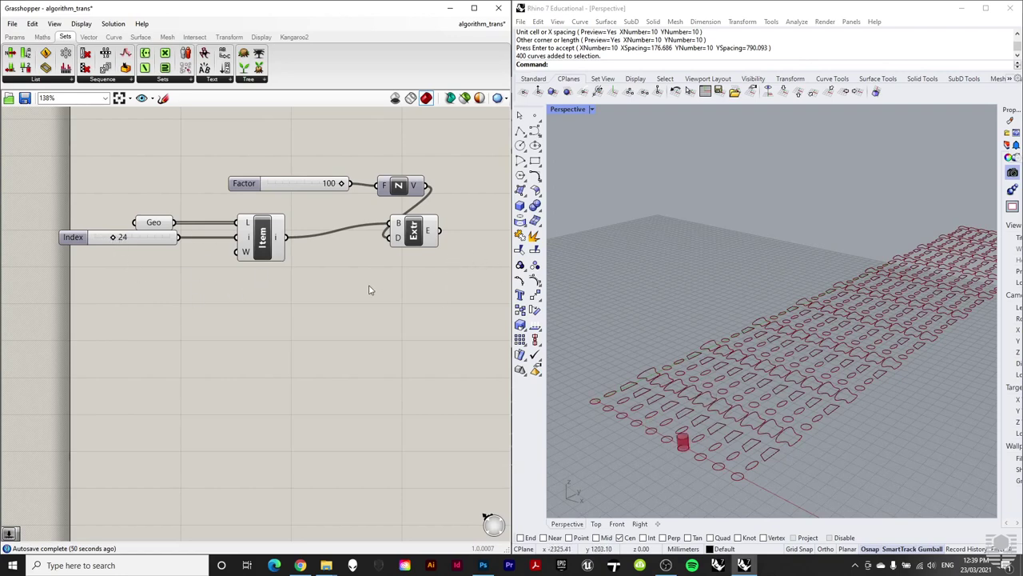
click(50, 81)
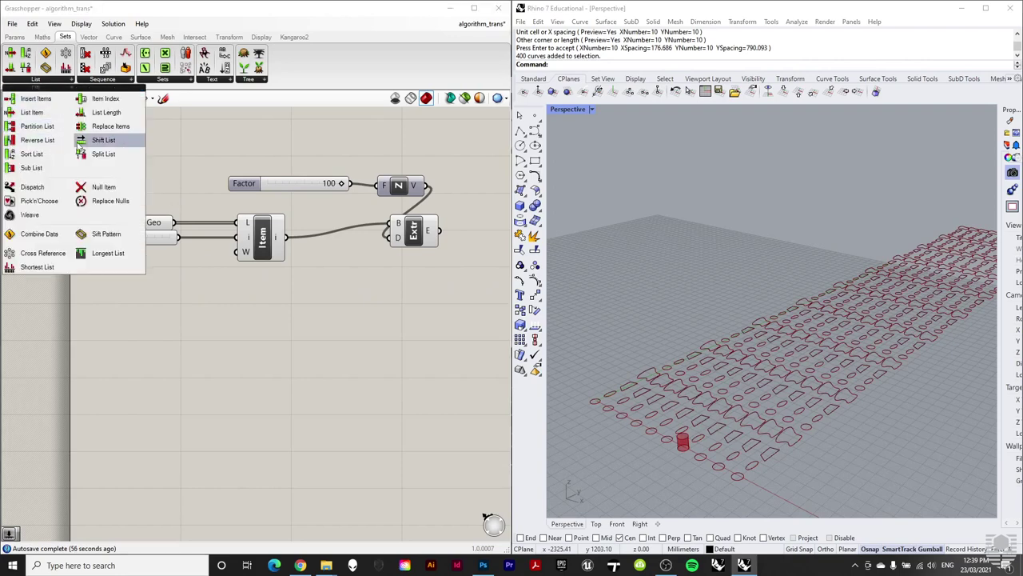
click(103, 153)
click(262, 326)
drag(264, 326, 286, 319)
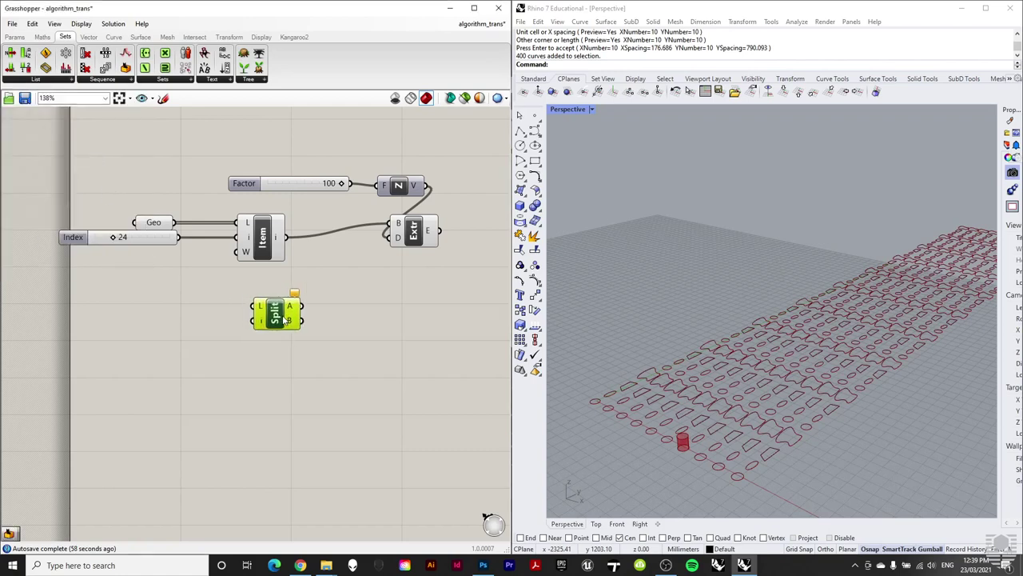
Step: Replace the List Item with the Split List, wiring in the geometry and Index slider and connecting output A to the Extrude base
click(264, 248)
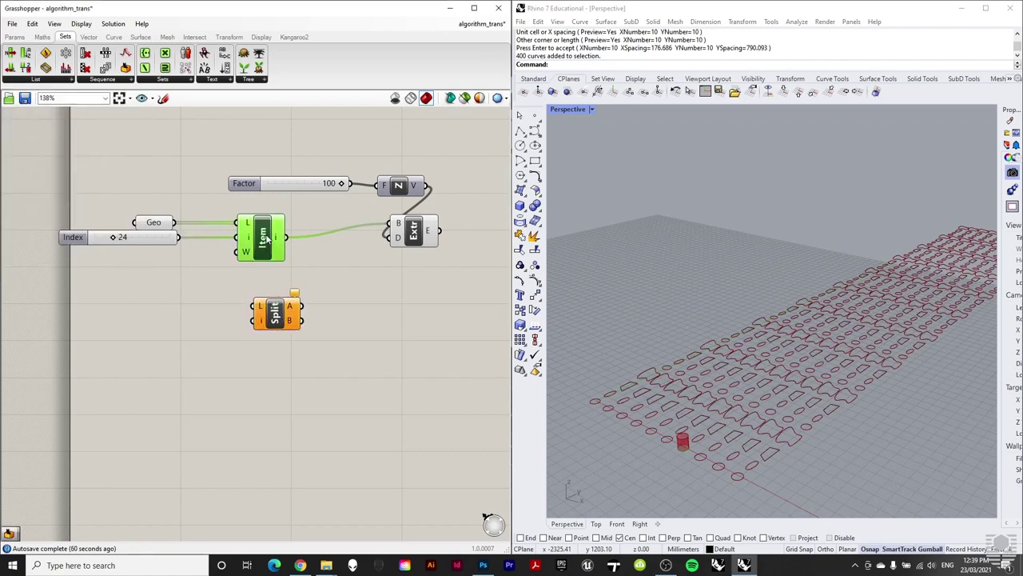
key(Delete)
drag(276, 314, 266, 231)
drag(175, 223, 243, 223)
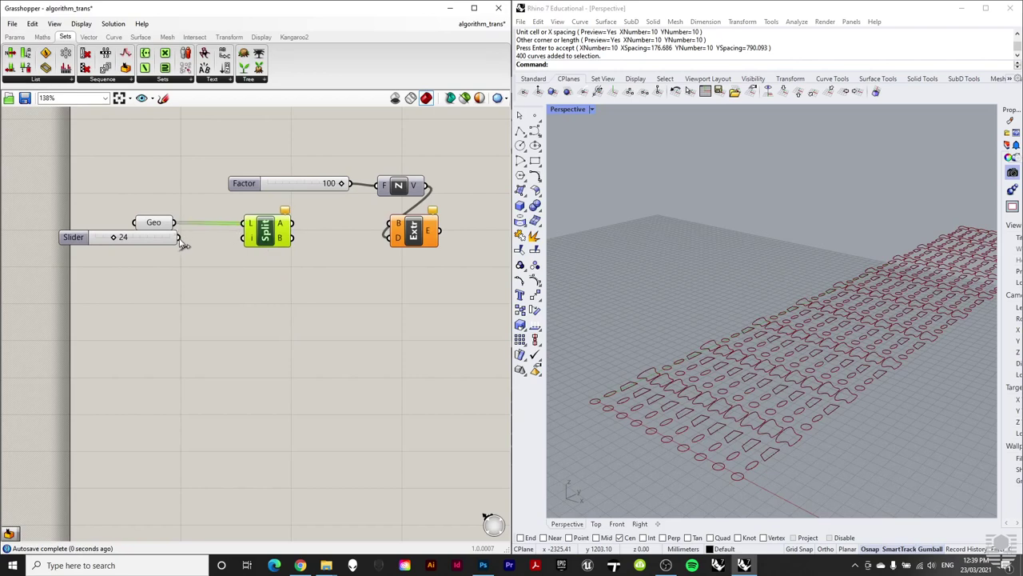
drag(178, 236, 392, 228)
Step: Duplicate the Factor slider, Unit Z and Extrude components below, and connect the Split List's output B to the copied Extrude's base
click(392, 361)
drag(440, 329, 330, 154)
alt+drag(326, 213, 321, 325)
click(297, 349)
drag(292, 237, 383, 355)
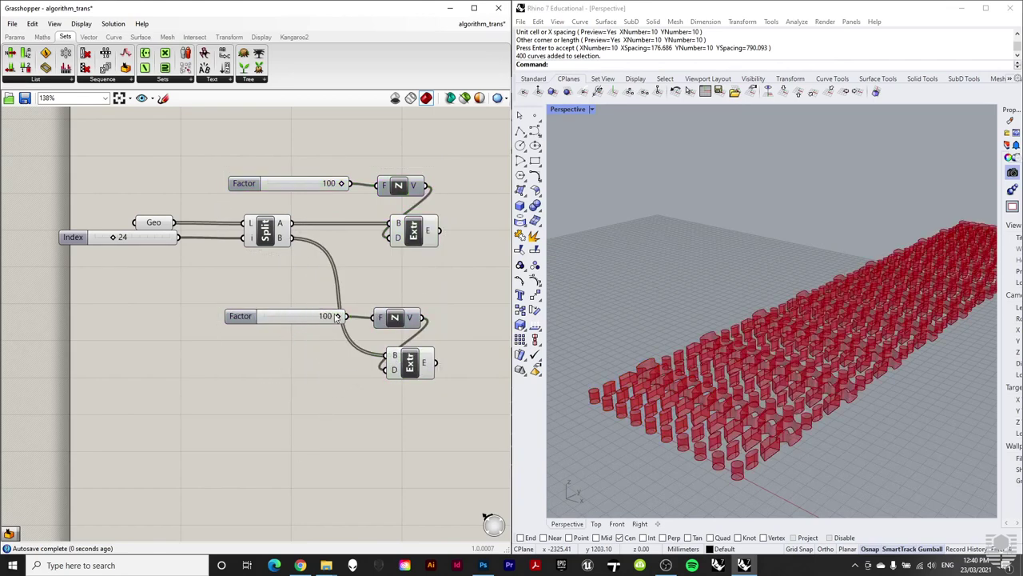
Step: Try 34 and 11 on the second extrusion's Factor slider, and set it to 42
drag(333, 316, 314, 327)
click(347, 293)
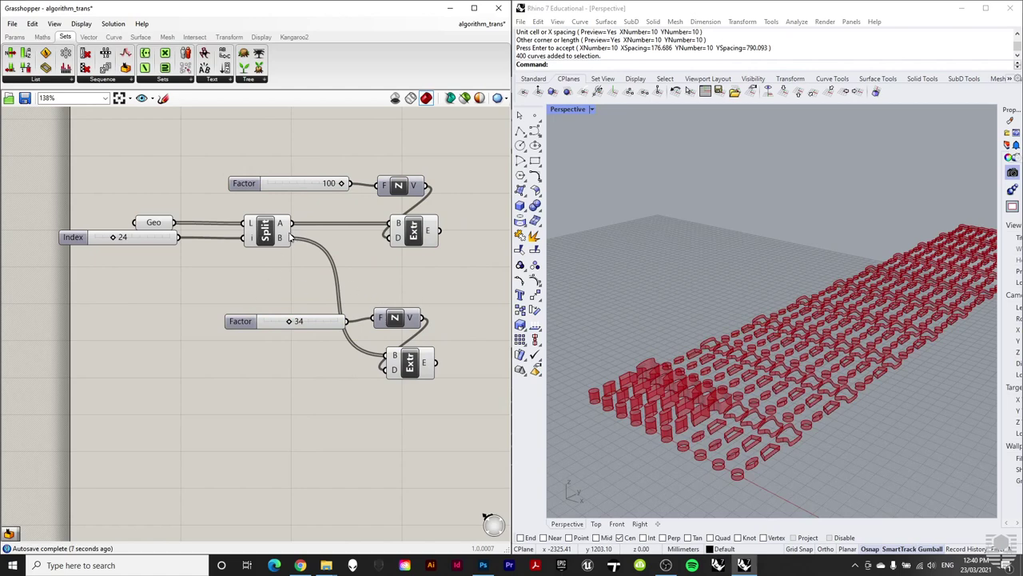
mouse_move(280, 227)
drag(288, 321, 271, 322)
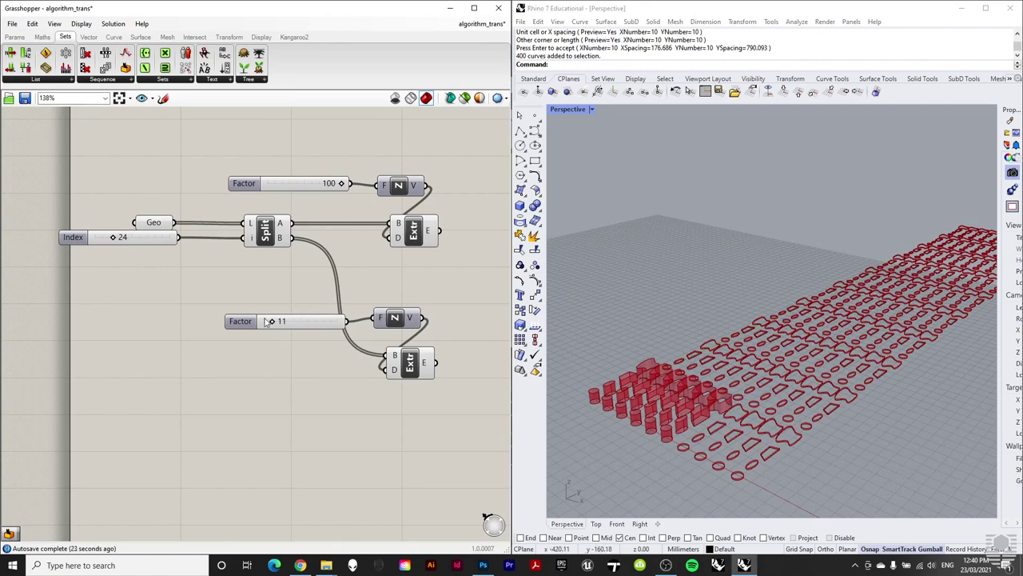
drag(270, 324, 293, 324)
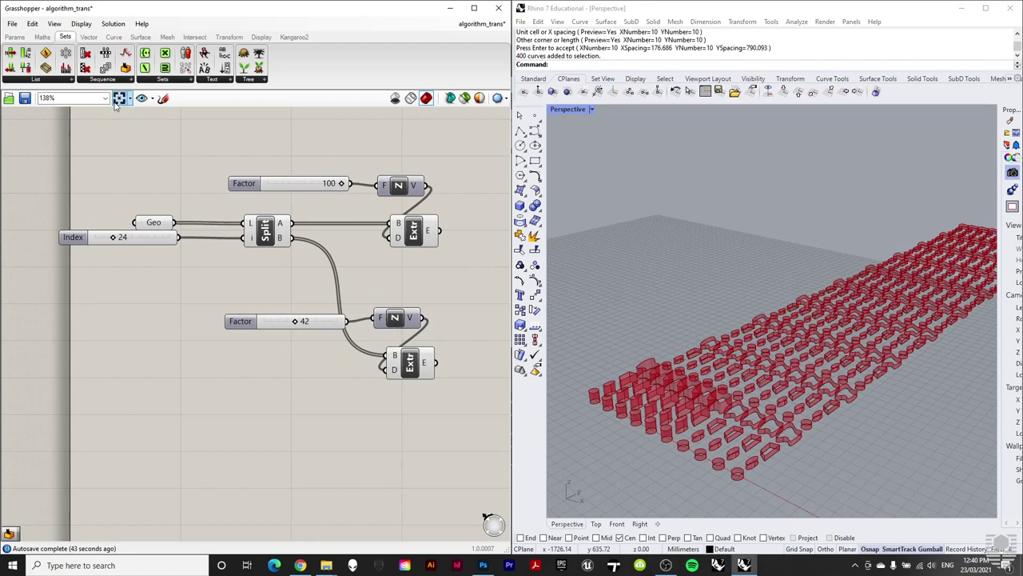
Step: Open the full set of List components to choose the one for the disconnected geometry and extrusion
click(54, 82)
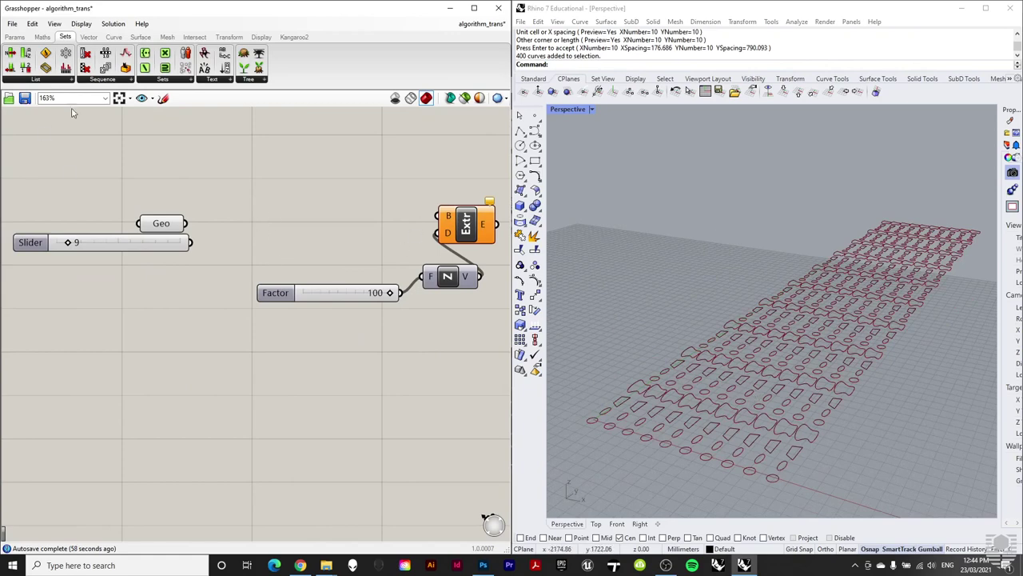
Step: Place a Cull Nth component, feed it the geometry and the number slider as cull frequency, and connect its output to the extrusion base
click(107, 81)
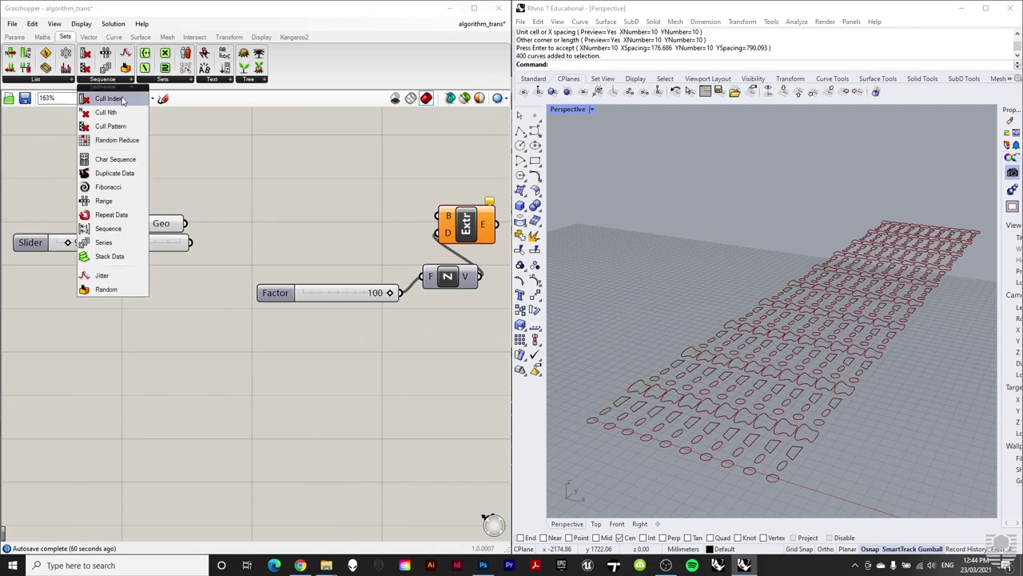
drag(128, 114, 293, 216)
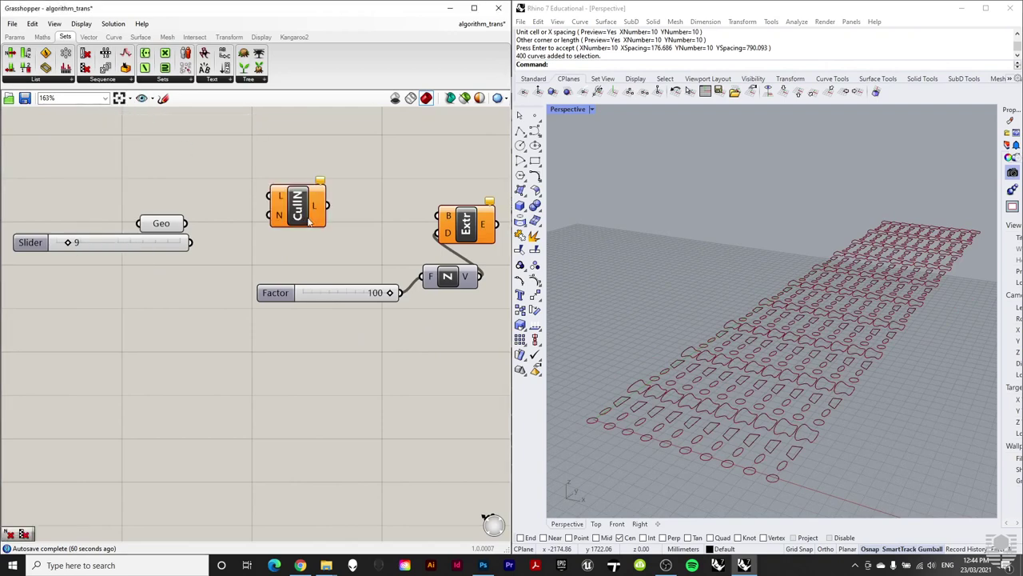
drag(185, 228, 264, 216)
drag(192, 242, 438, 216)
right_drag(786, 233, 743, 222)
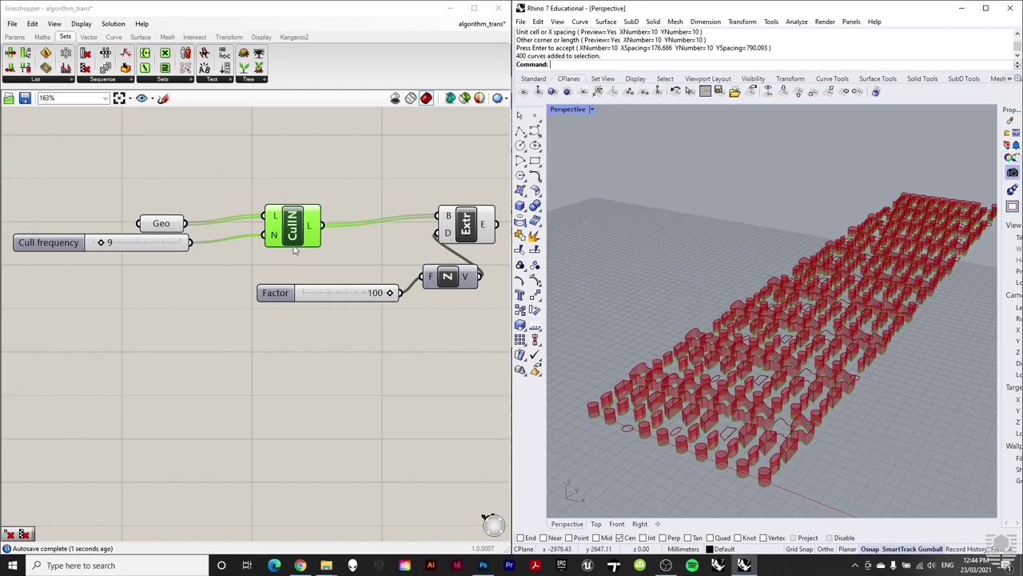
click(179, 291)
drag(296, 245, 290, 252)
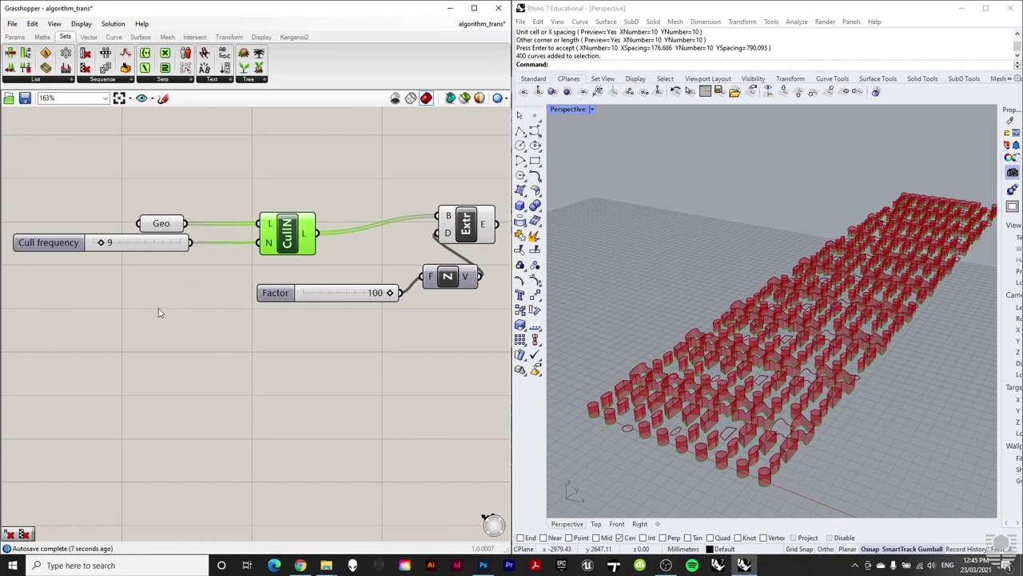
Step: Lower the cull frequency to 2 and raise it again to 6
drag(107, 242, 94, 243)
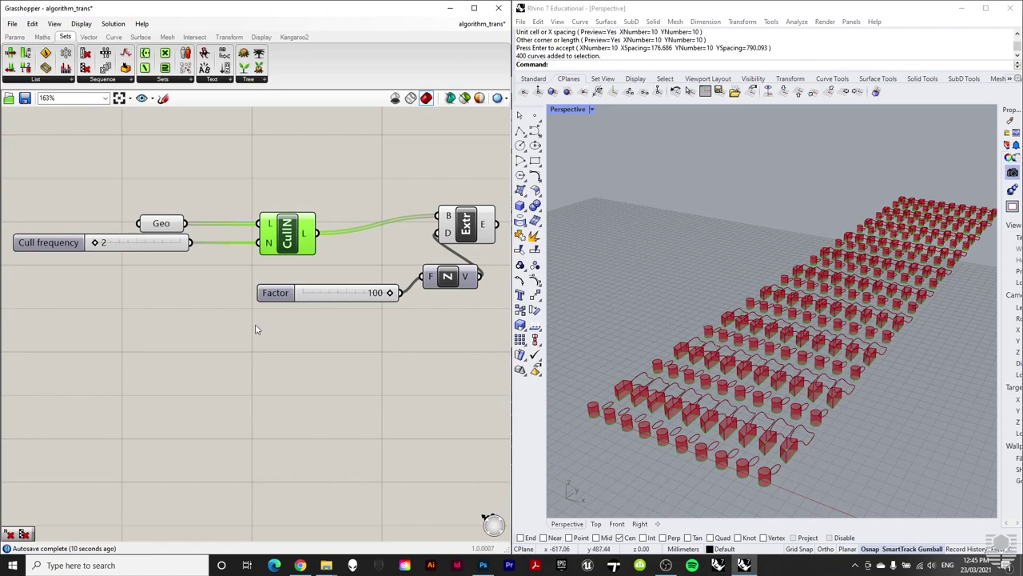
drag(97, 243, 100, 243)
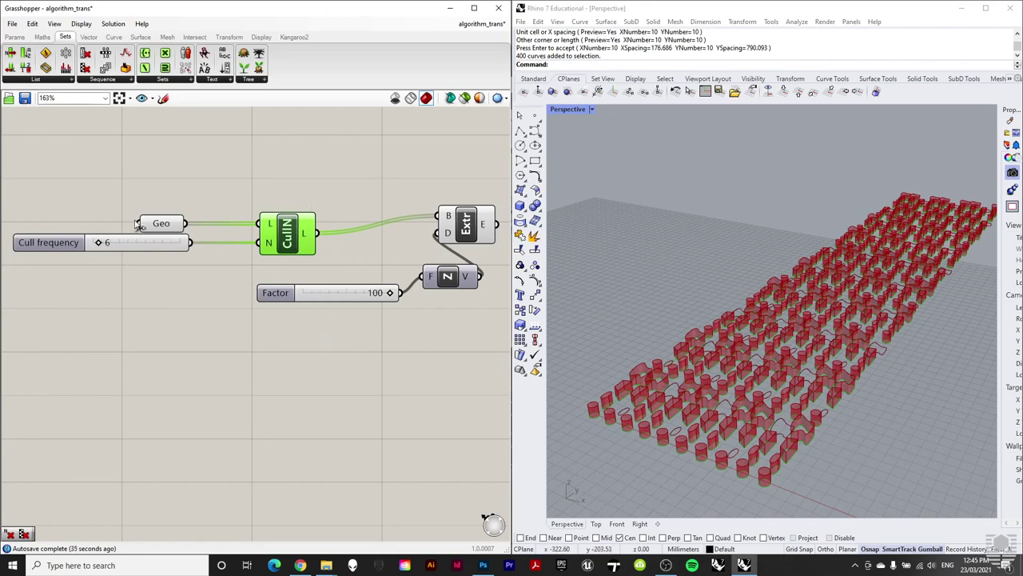
click(239, 202)
Step: Replace the Cull Nth component with a Cull Pattern component, wired between the geometry and the extrusion base
click(109, 80)
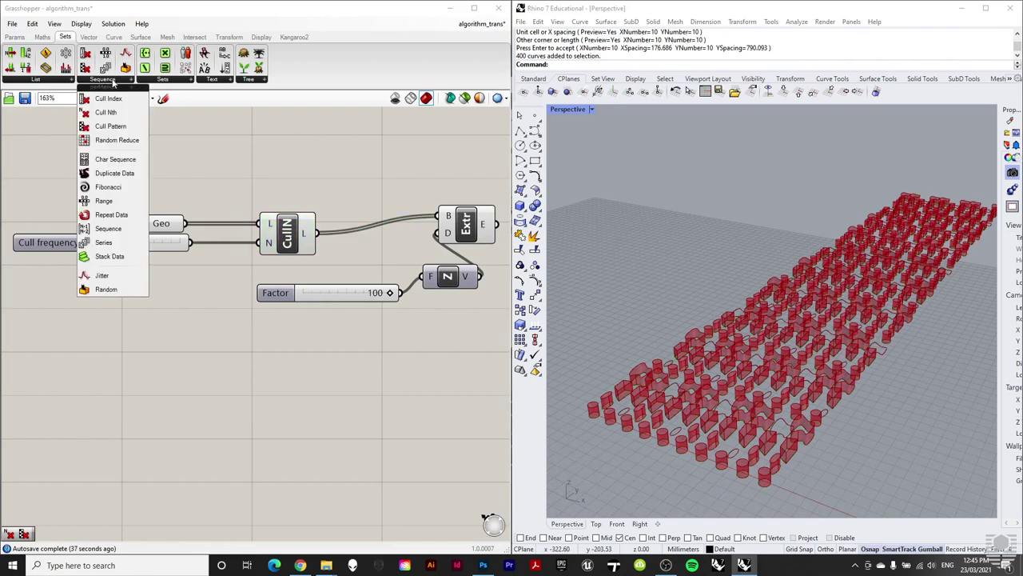
click(110, 126)
click(256, 147)
click(287, 232)
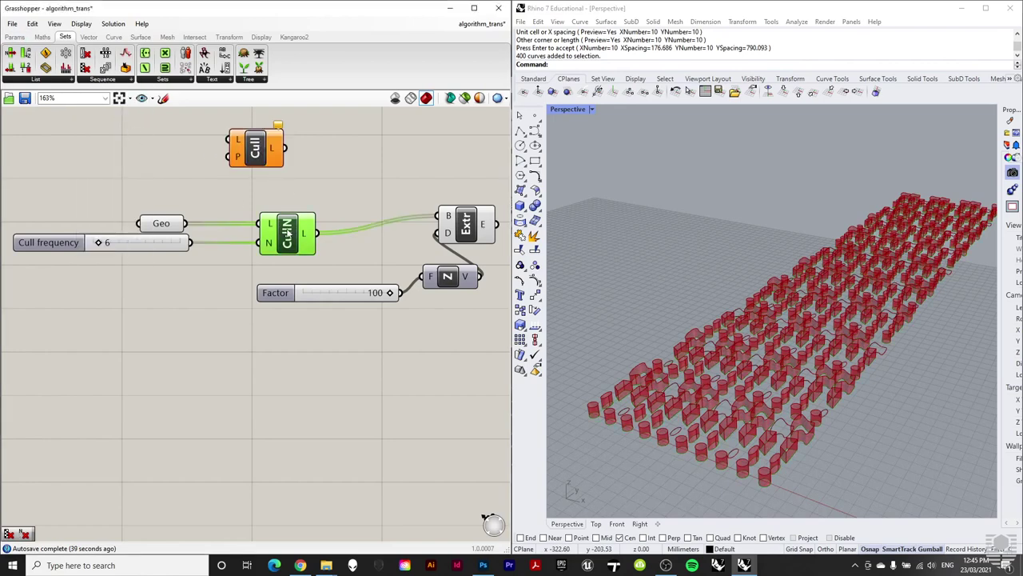
key(Delete)
drag(257, 151, 278, 226)
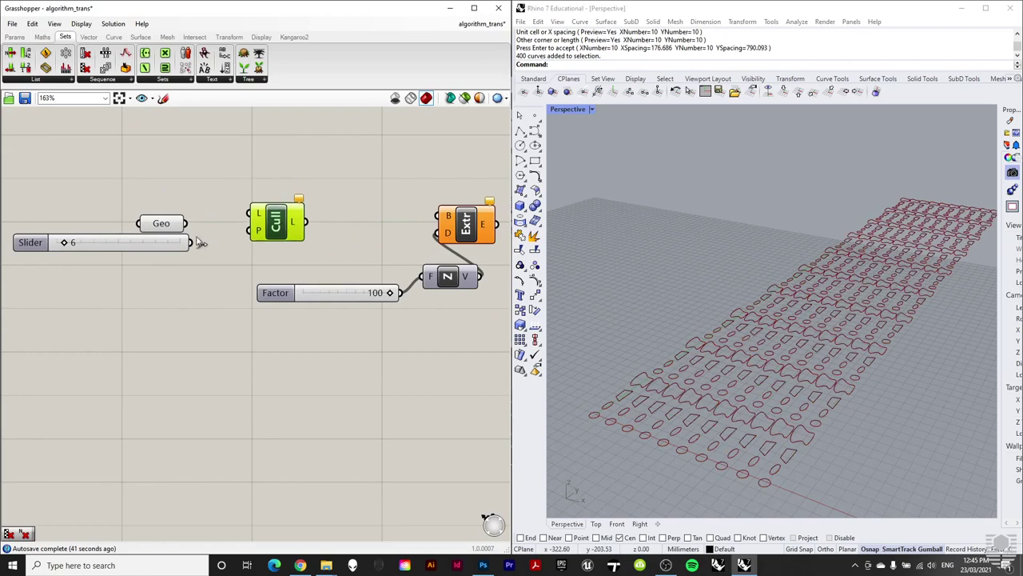
drag(185, 225, 436, 217)
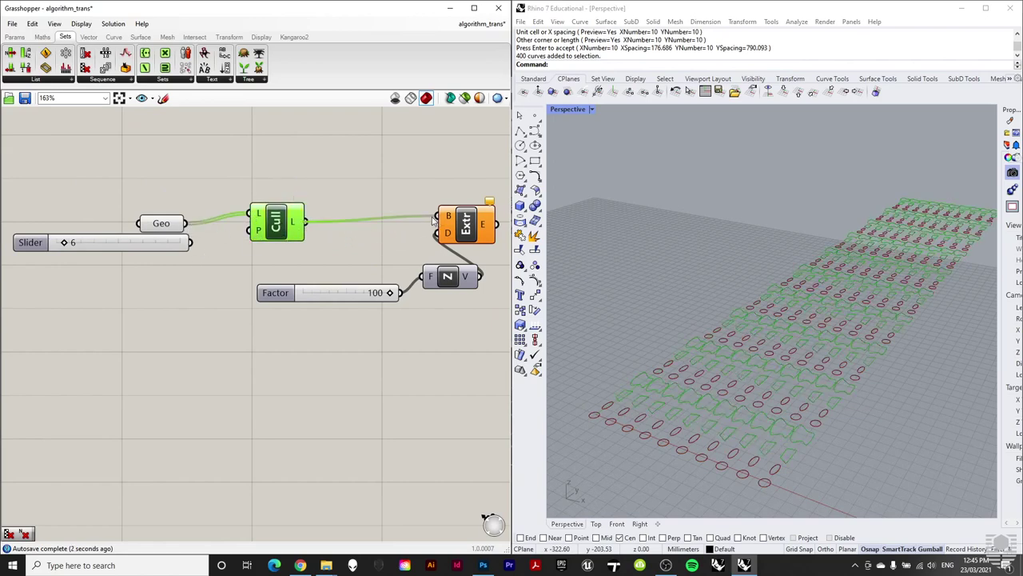
click(330, 141)
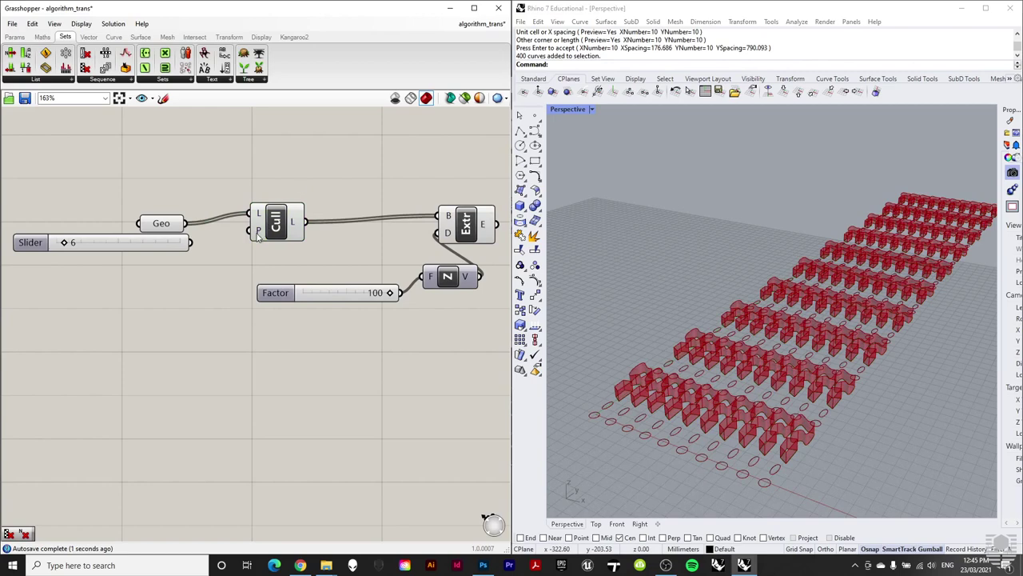
Step: Set the cull pattern's multiple booleans to False, true, false, True and commit the changes
right_click(258, 232)
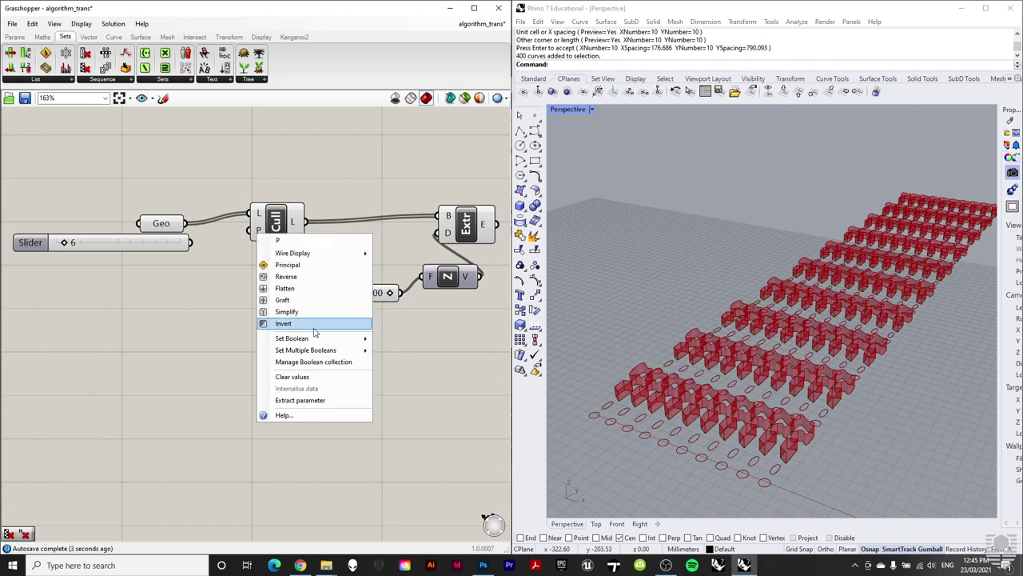
mouse_move(322, 354)
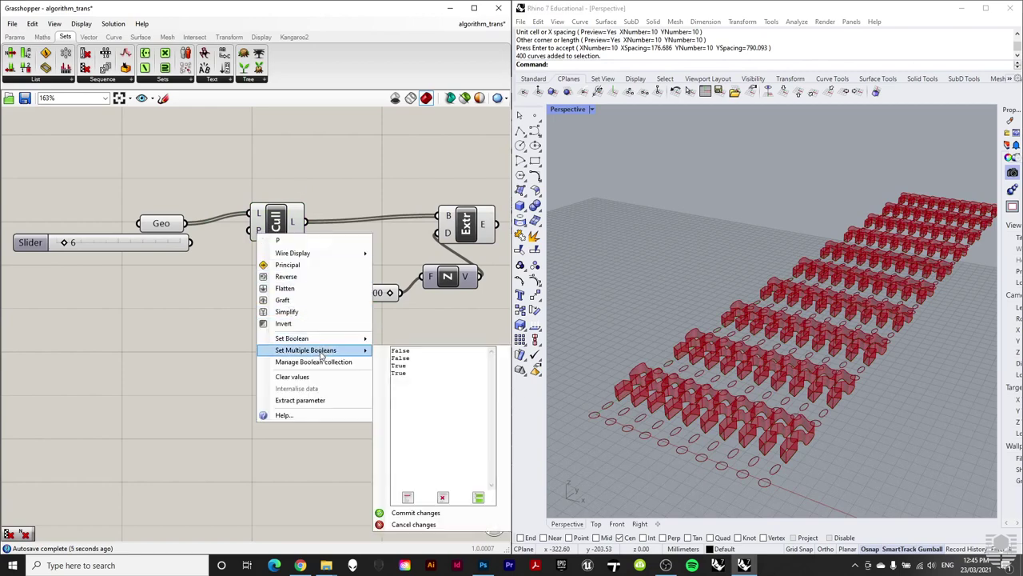
mouse_move(354, 352)
drag(416, 358, 382, 356)
text(true)
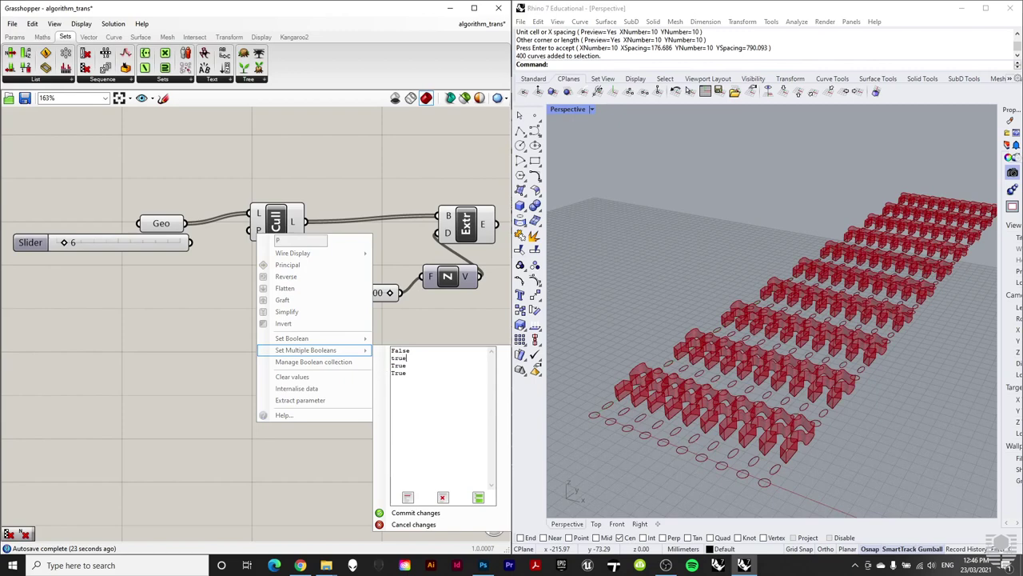
drag(409, 365, 390, 366)
text(false)
click(415, 512)
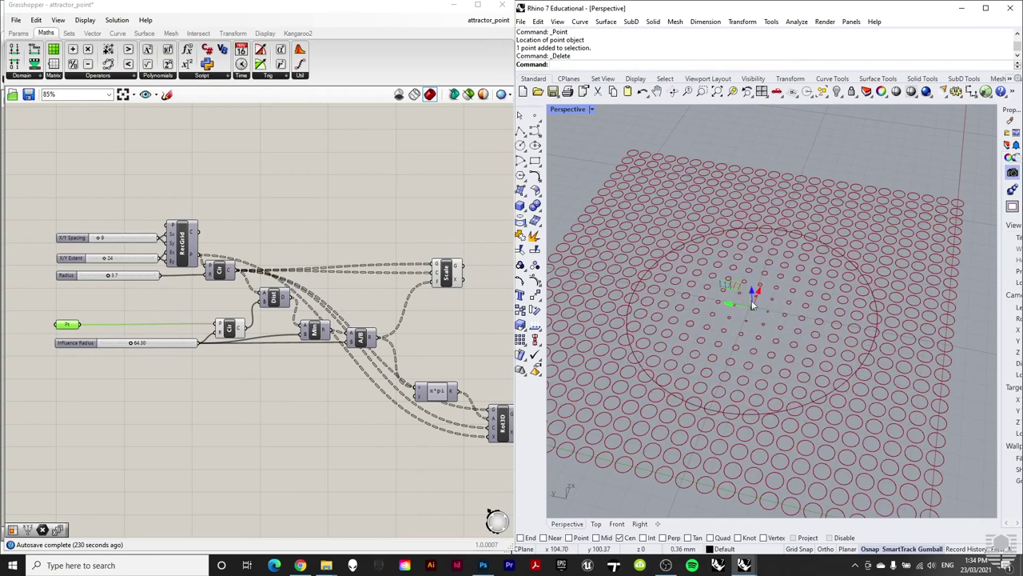
Step: Move the attractor point toward the near corner of the circle grid and turn off the preview of the whole upper attractor definition
drag(752, 310, 691, 347)
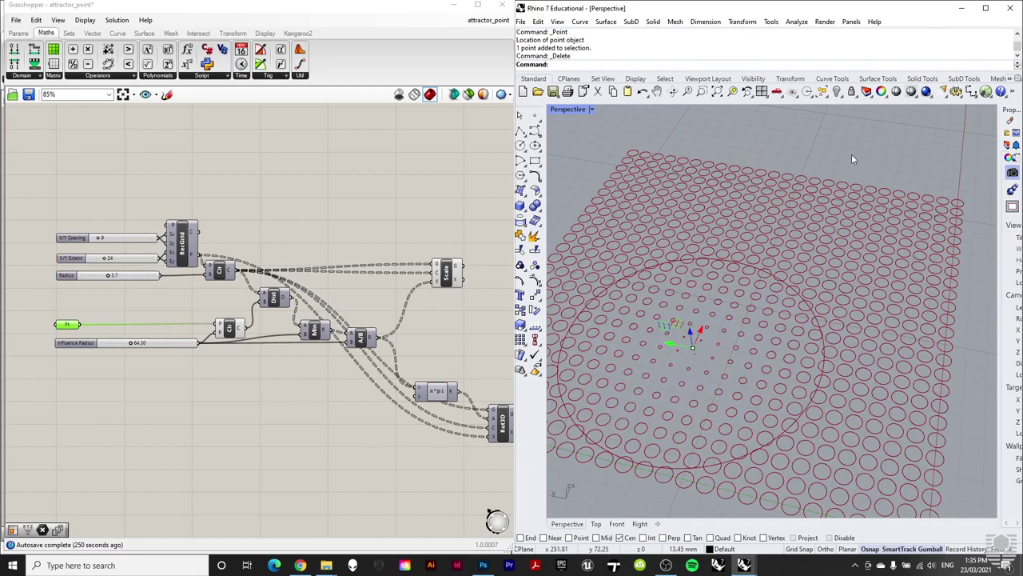
click(388, 221)
scroll(348, 236, down, 2)
drag(479, 178, 140, 390)
middle_click(227, 253)
click(261, 220)
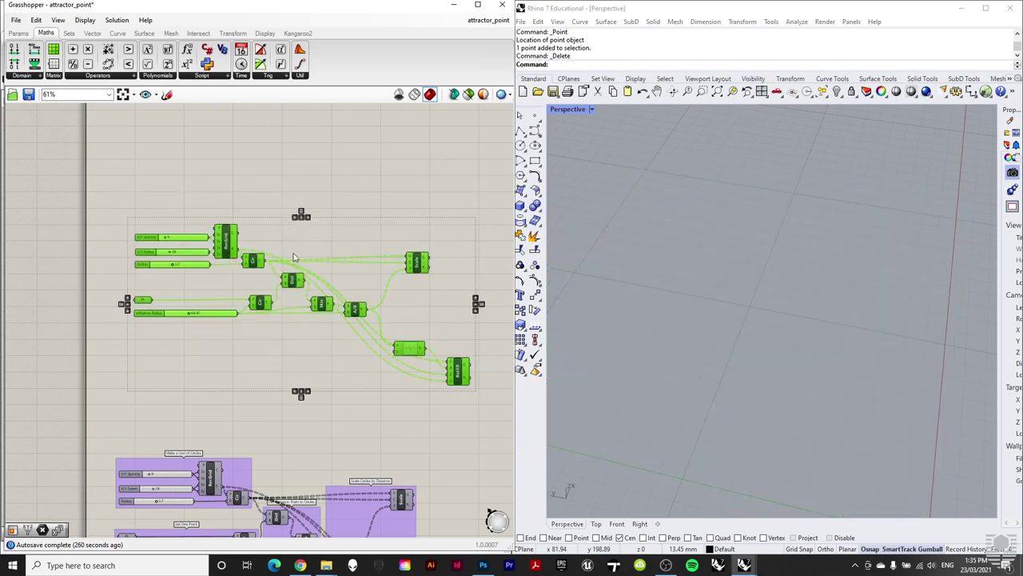
Step: Place a Rectangular grid component in the empty canvas area above the existing definition
scroll(275, 328, down, 4)
scroll(251, 199, up, 6)
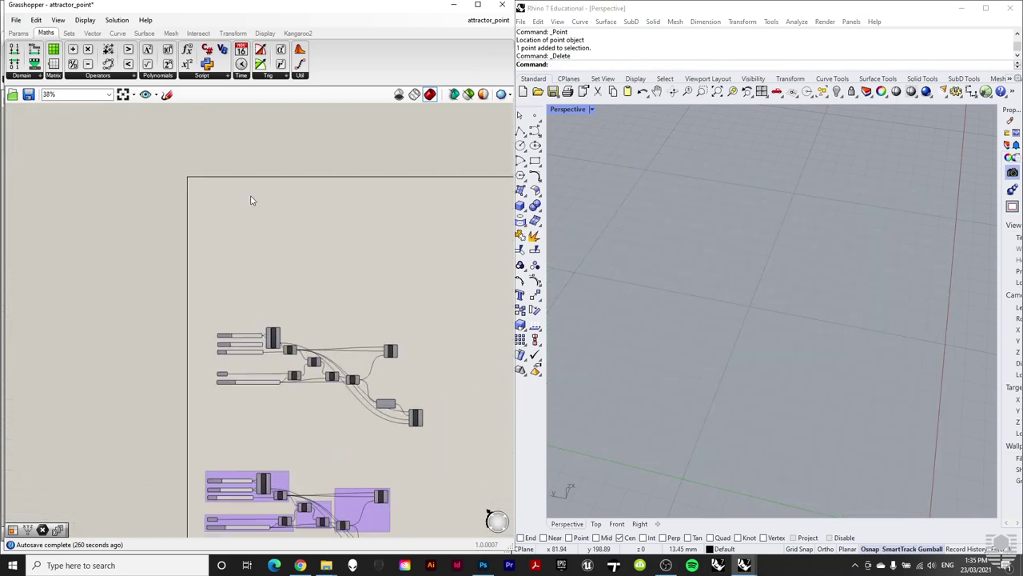
scroll(295, 304, up, 2)
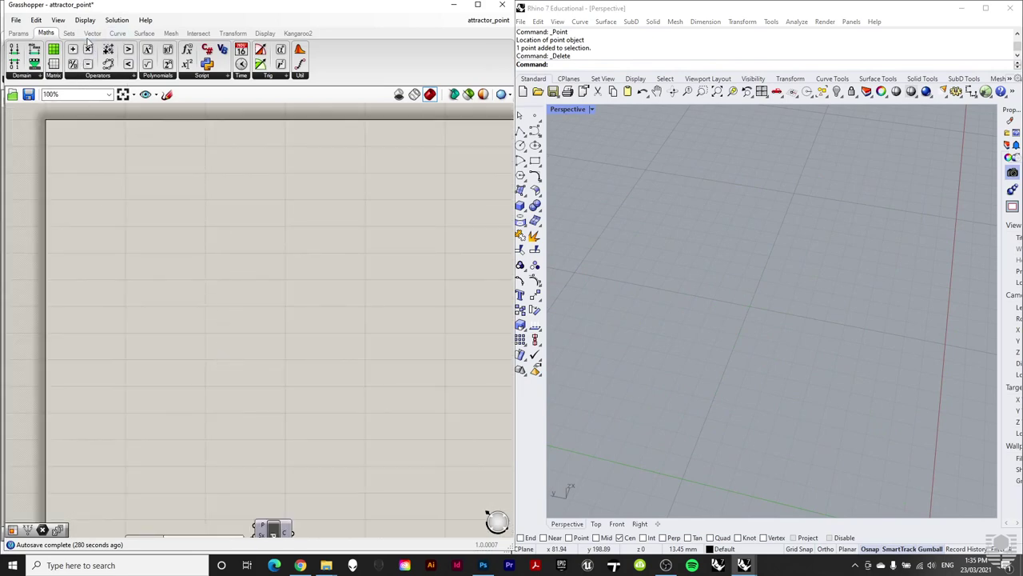
click(92, 33)
click(65, 77)
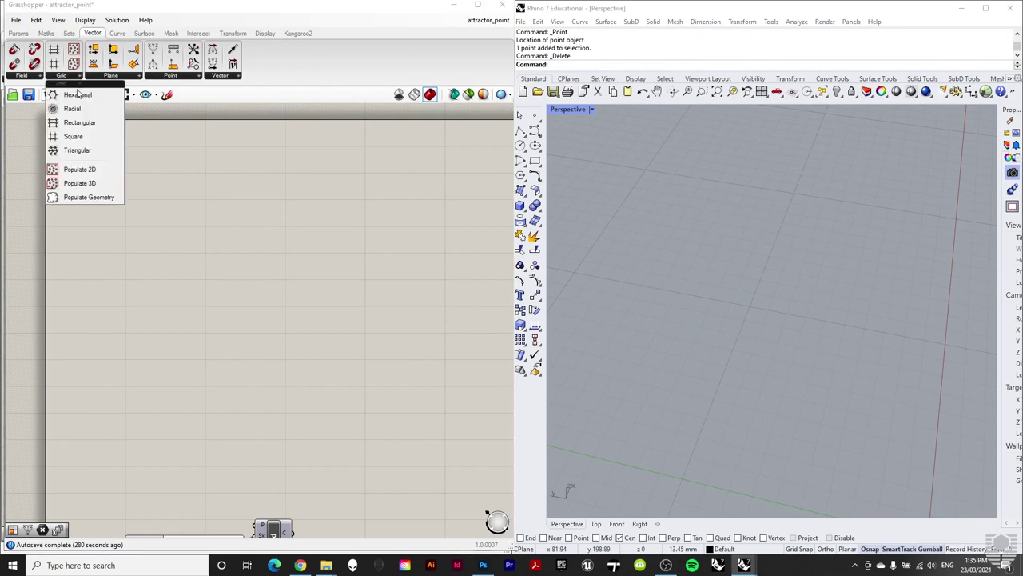
drag(79, 122, 228, 251)
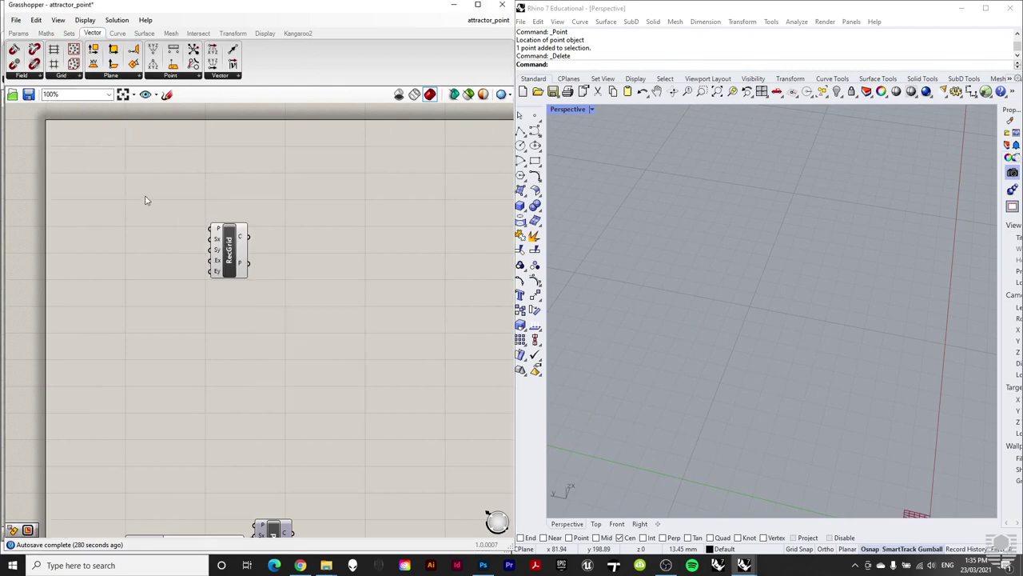
Step: Add two number sliders from 0 to 100 set to 10, one feeding both grid cell sizes and the other both extents
scroll(147, 203, up, 1)
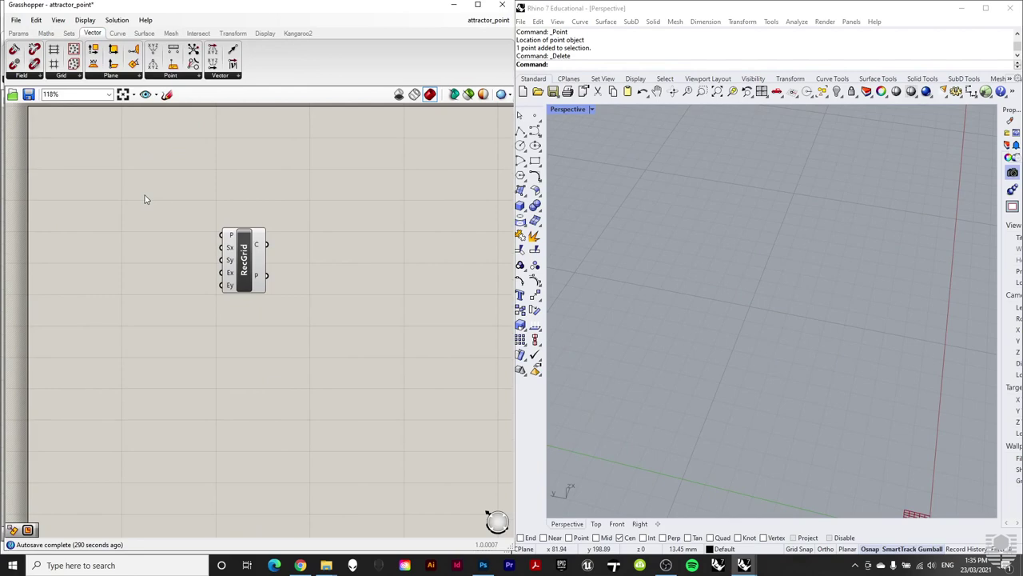
double_click(116, 304)
text(0)
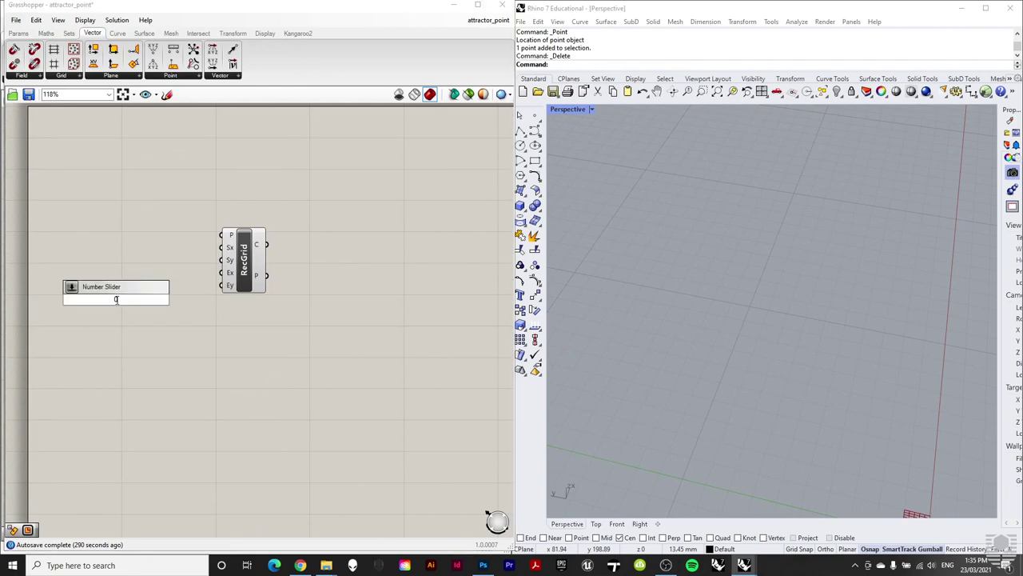
text(<10<100)
key(Return)
drag(140, 300, 221, 273)
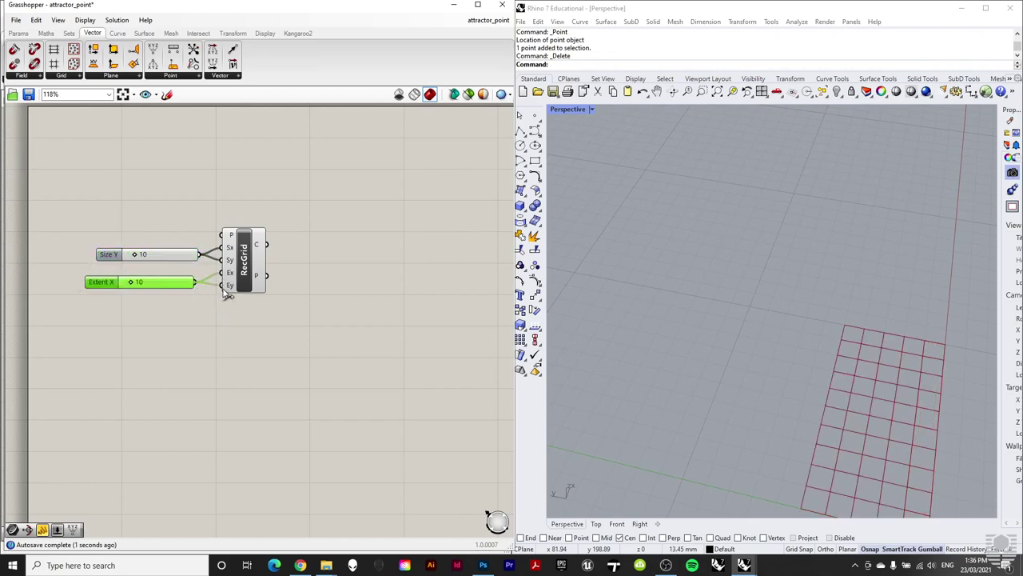
Step: Set the grid's cell size slider to 34 and its extent slider to 39
right_drag(695, 335, 670, 375)
drag(141, 254, 153, 283)
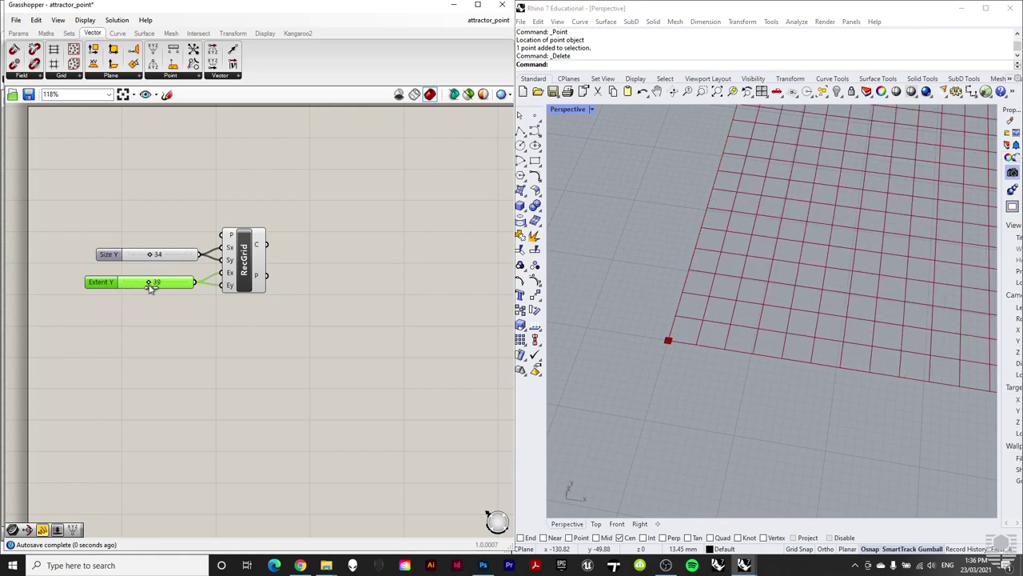
scroll(505, 365, down, 2)
scroll(615, 384, down, 3)
scroll(776, 241, up, 1)
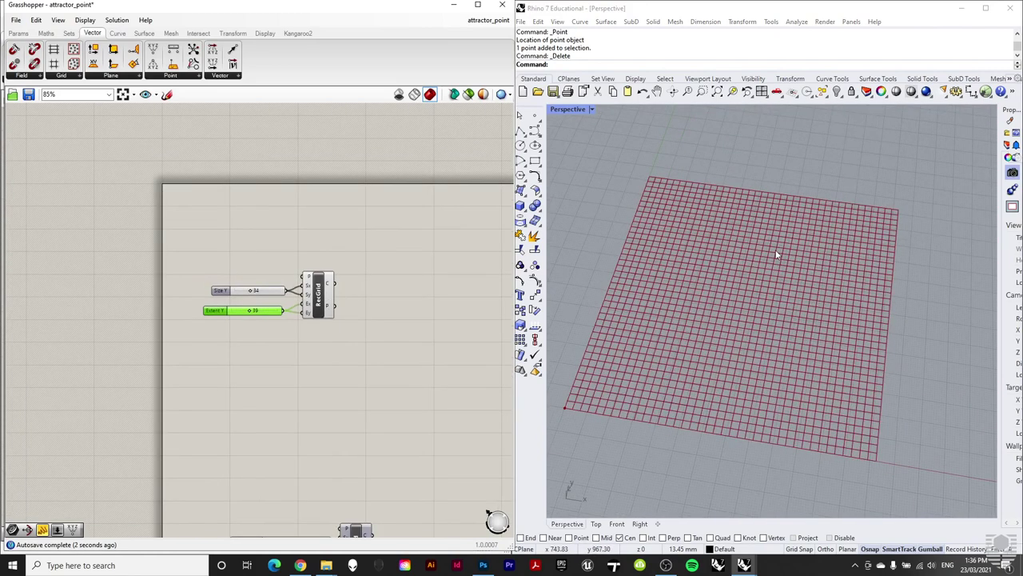
scroll(429, 315, up, 1)
scroll(265, 310, up, 1)
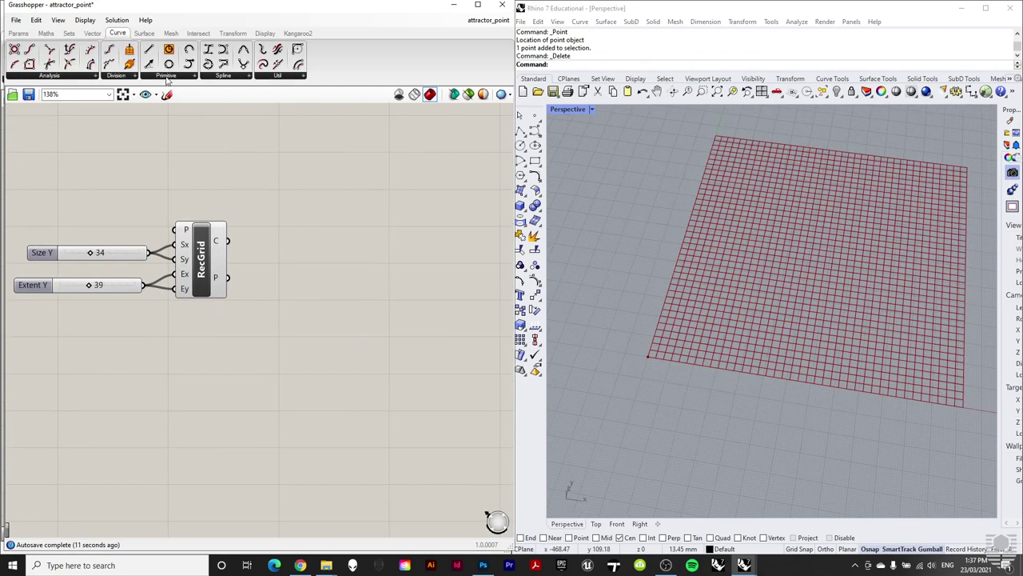
Step: Place a Circle component on the grid points and drive its radius with a copy of the extent slider
click(167, 76)
click(176, 157)
click(310, 272)
drag(310, 272, 320, 294)
drag(228, 278, 298, 286)
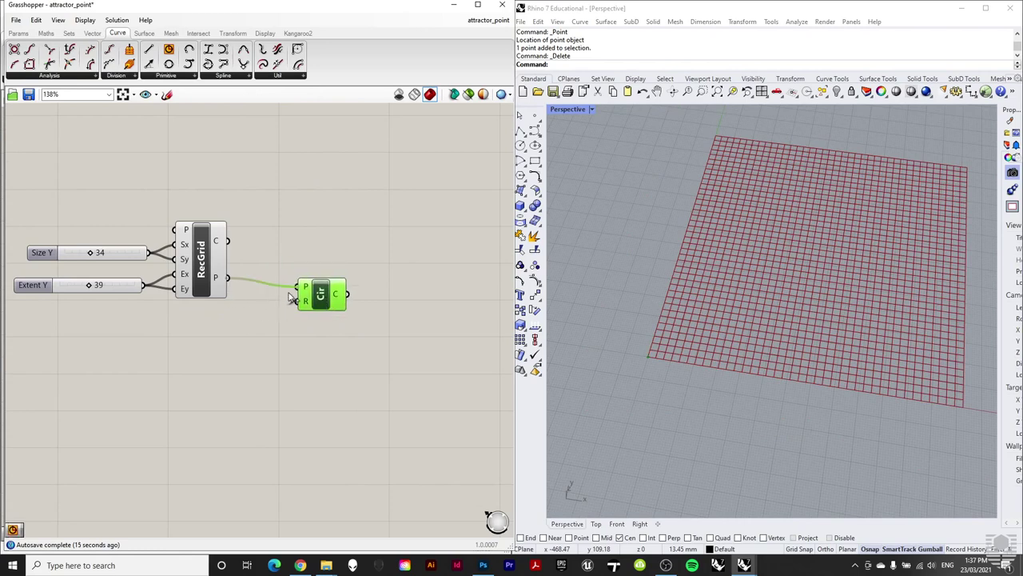
click(288, 360)
alt+drag(120, 296, 305, 300)
Step: Lower the circles' radius to 22 and further to 16
scroll(665, 386, up, 6)
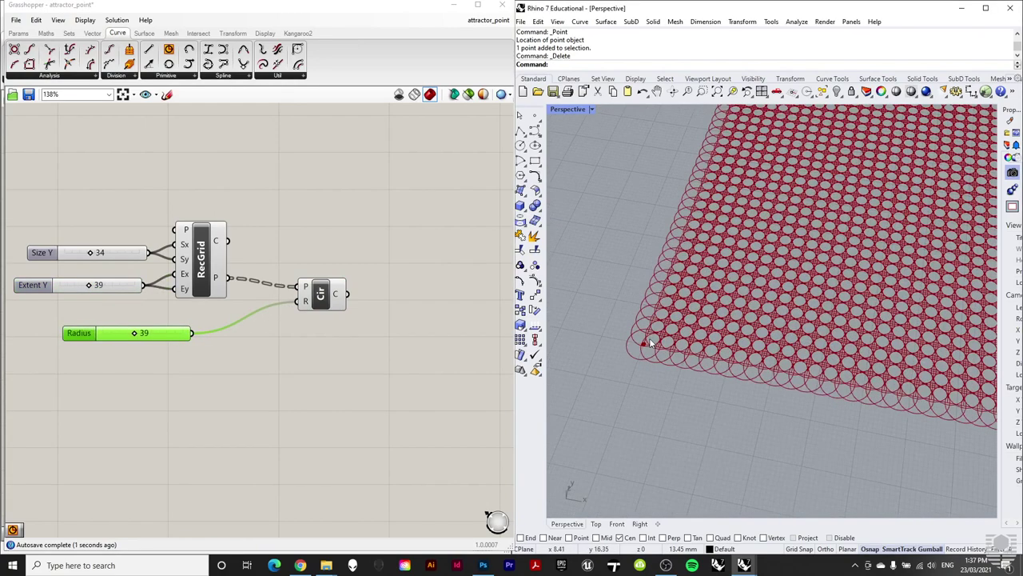
scroll(697, 300, down, 3)
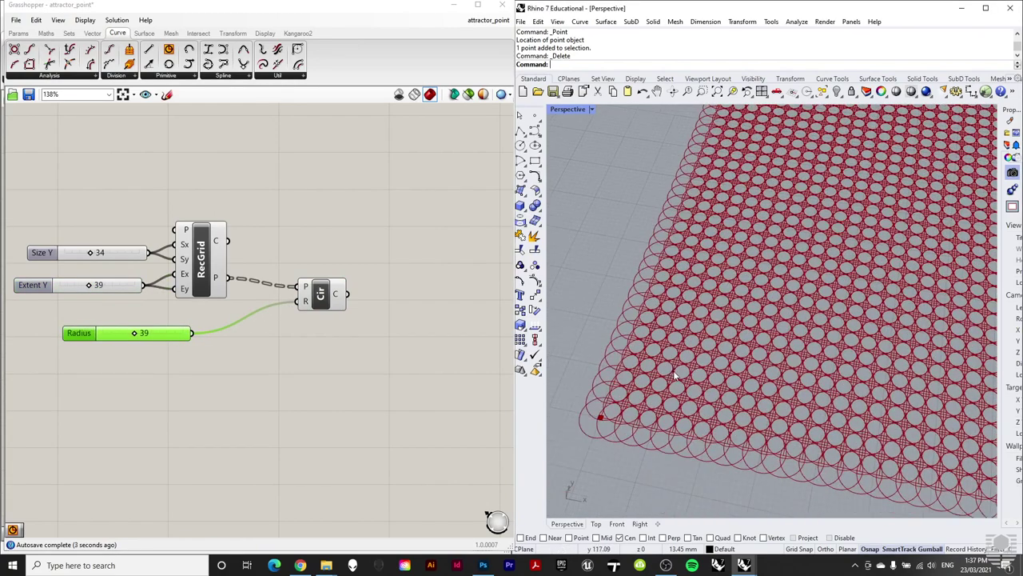
scroll(763, 374, up, 3)
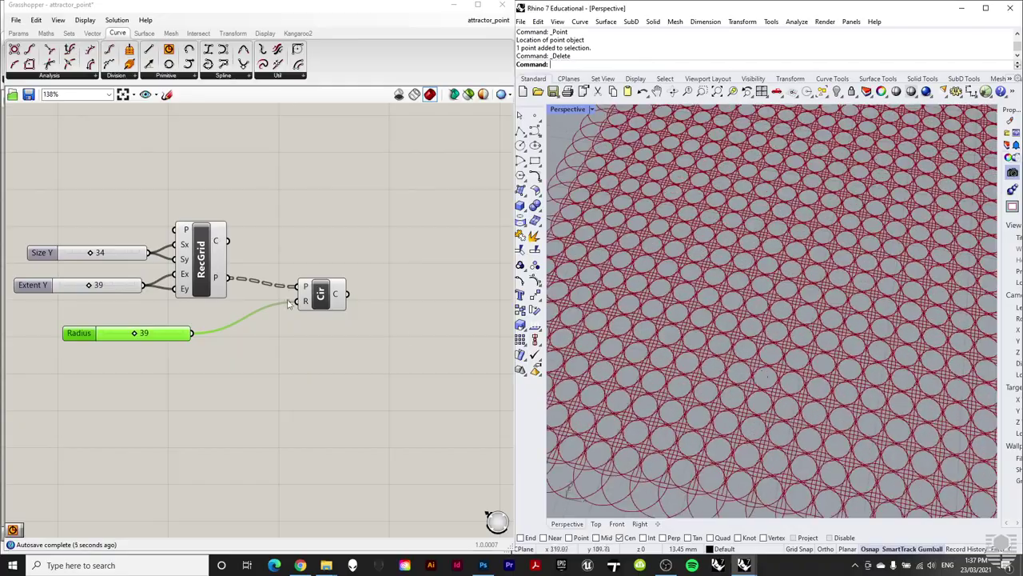
drag(137, 334, 121, 333)
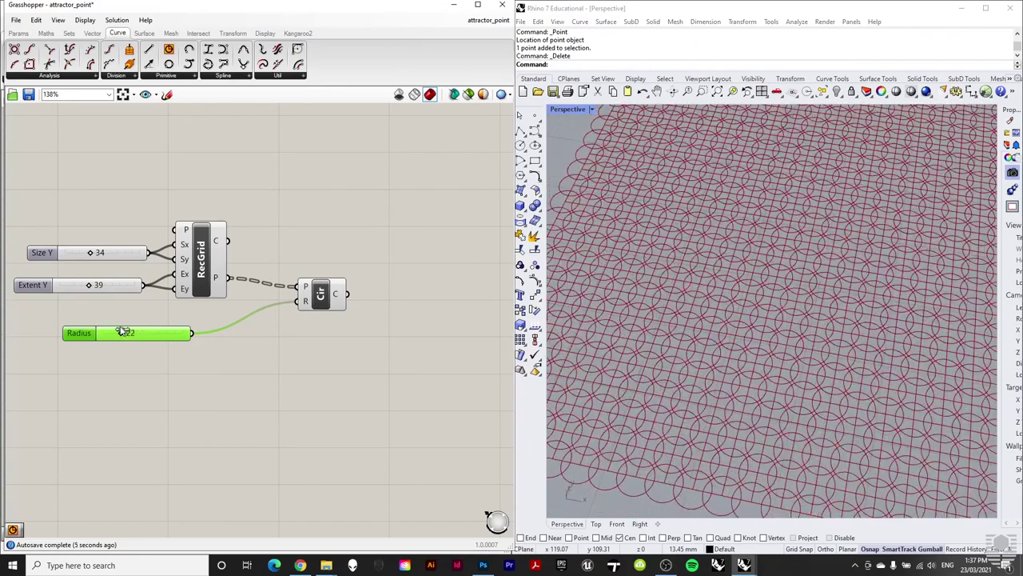
scroll(773, 319, down, 3)
scroll(774, 319, up, 10)
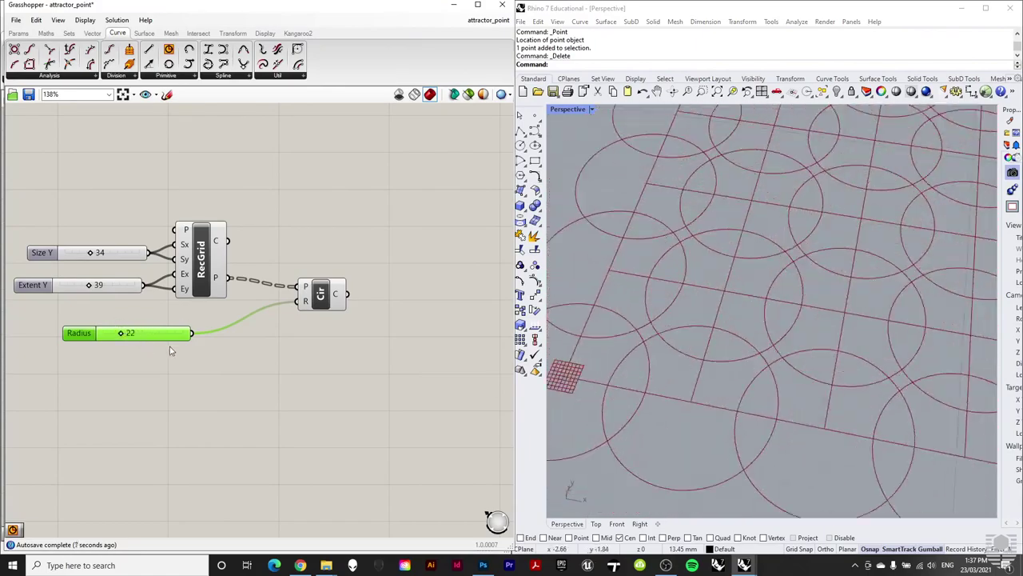
drag(120, 335, 115, 334)
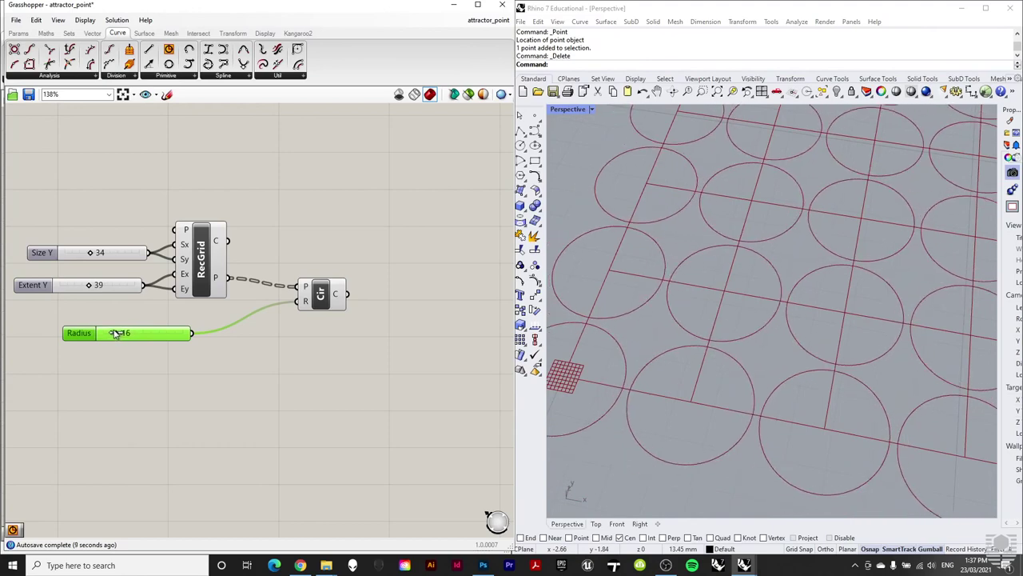
click(361, 214)
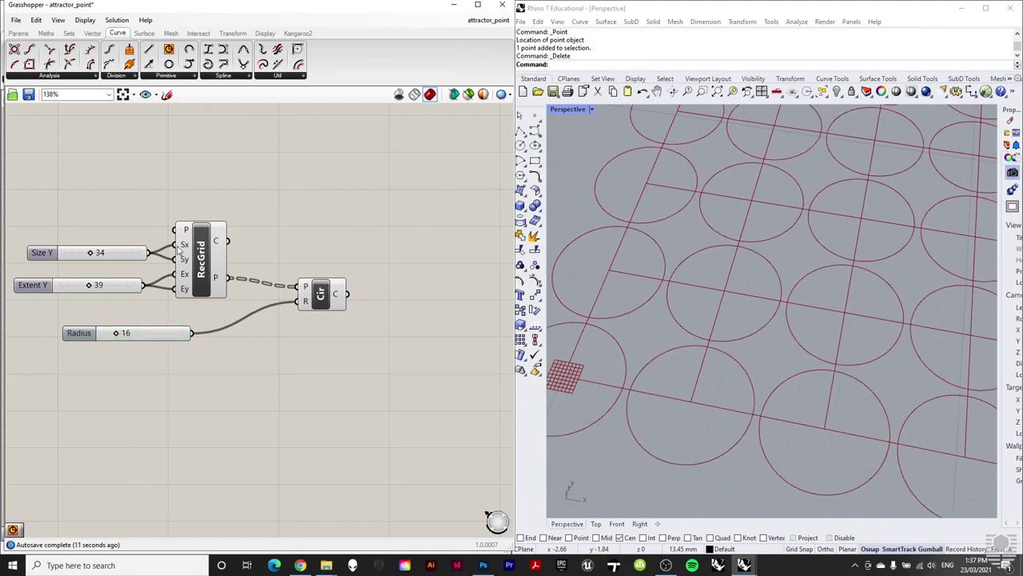
Step: Turn off the preview of the rectangular grid component so only the circles are displayed
right_click(199, 259)
click(240, 290)
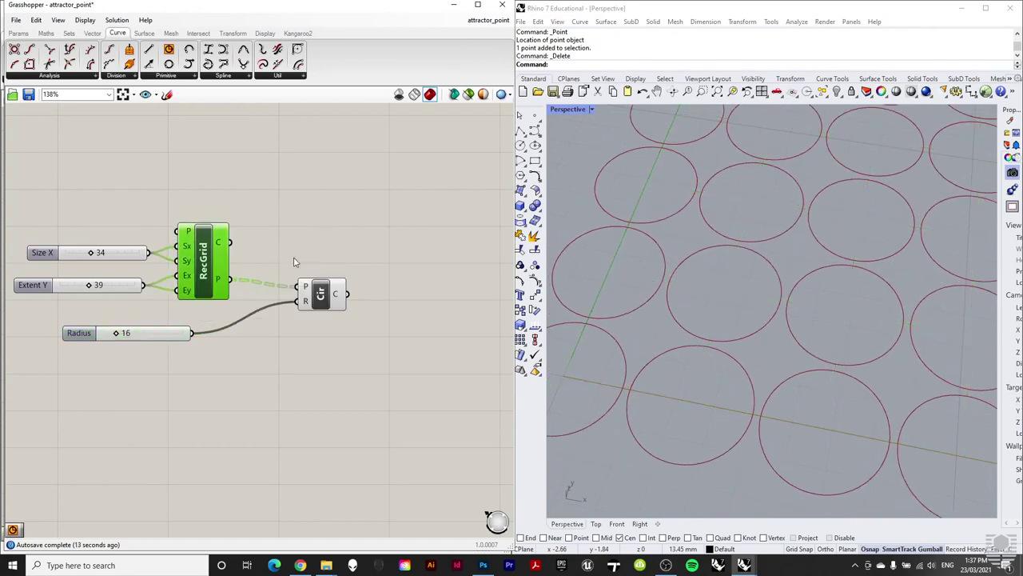
scroll(631, 303, down, 6)
scroll(631, 361, up, 2)
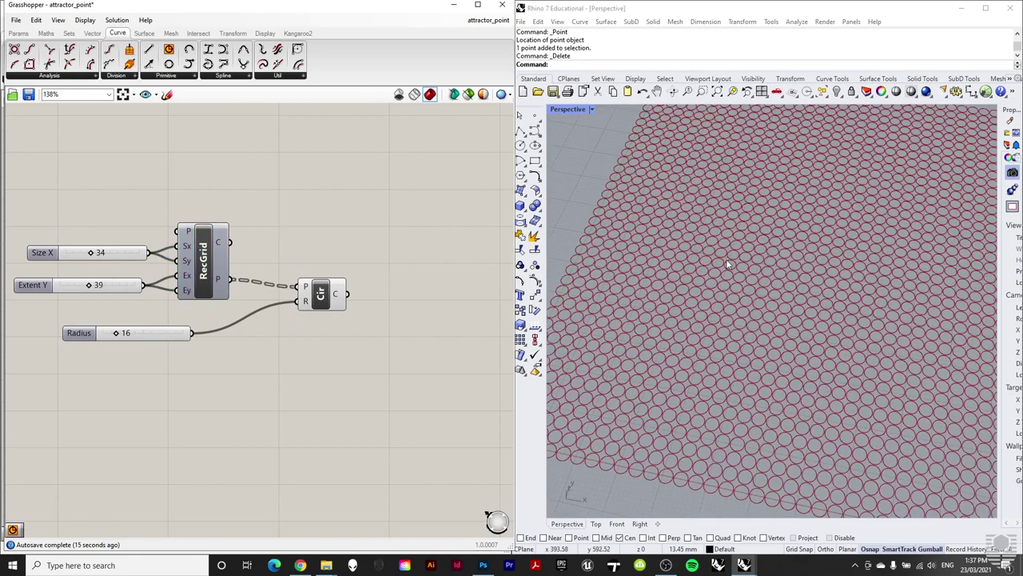
scroll(697, 262, down, 2)
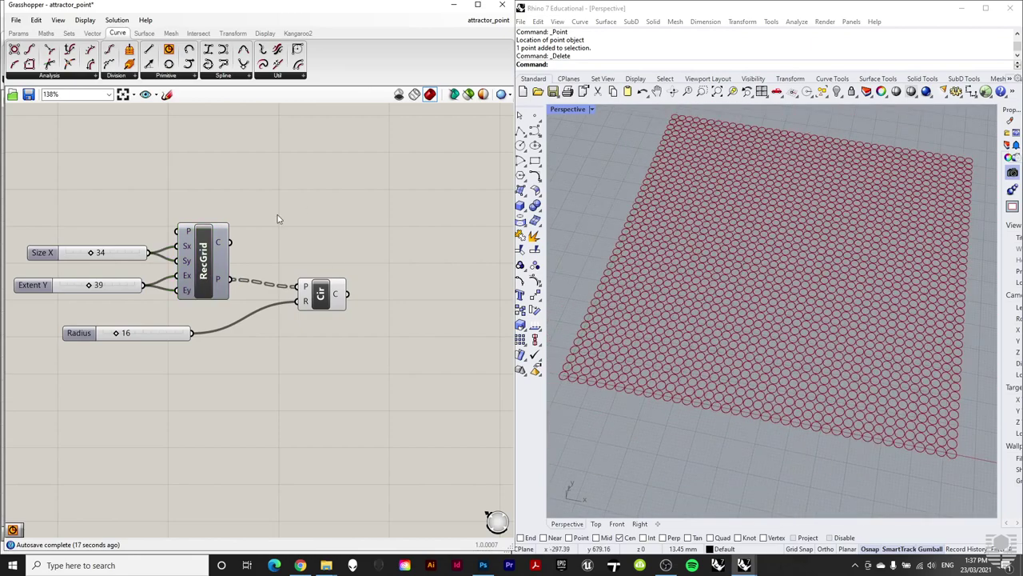
scroll(284, 212, down, 2)
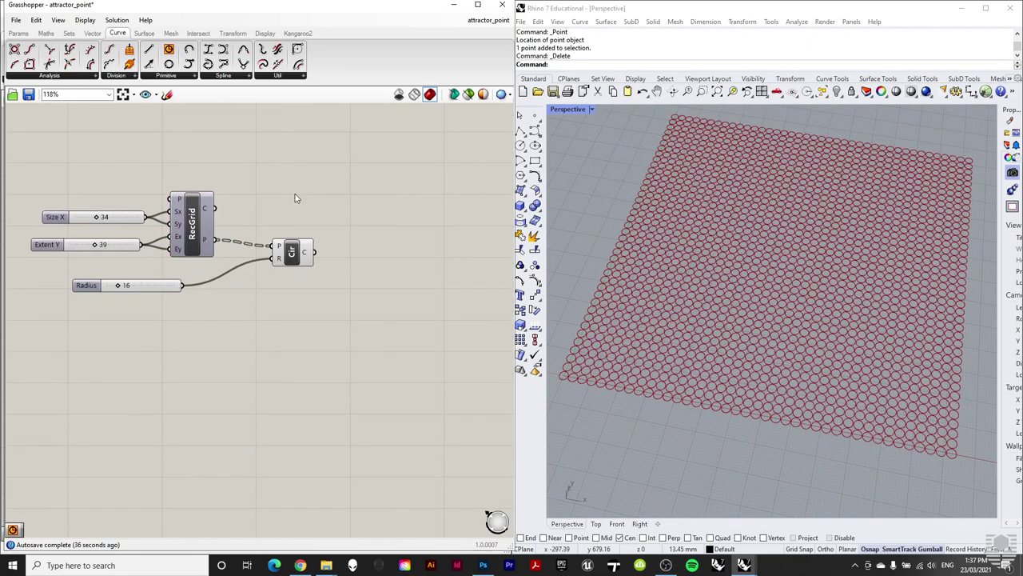
Step: Place a Rhino point near the middle of the circle grid and reference it in a new Grasshopper Point parameter
click(537, 116)
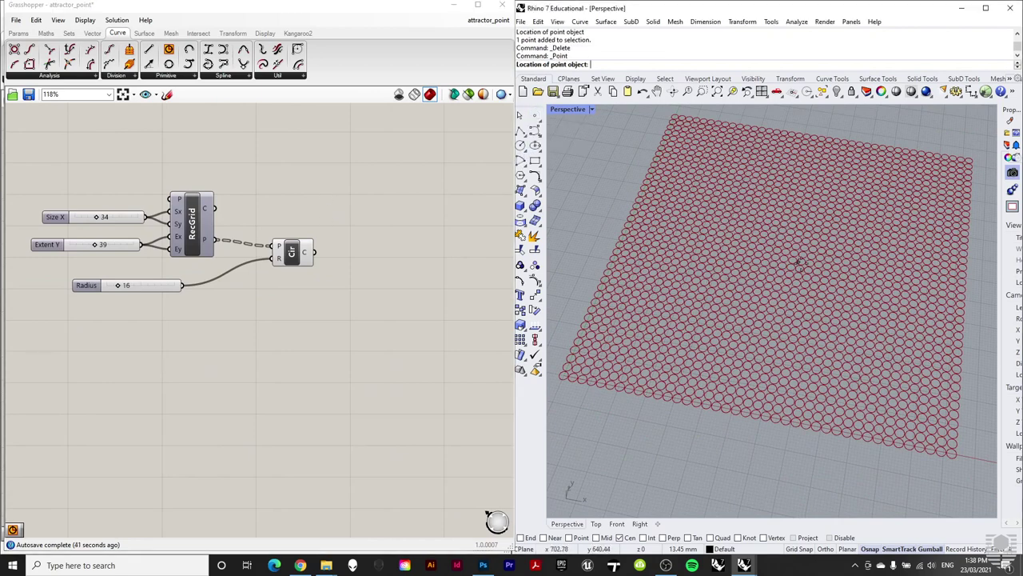
click(787, 256)
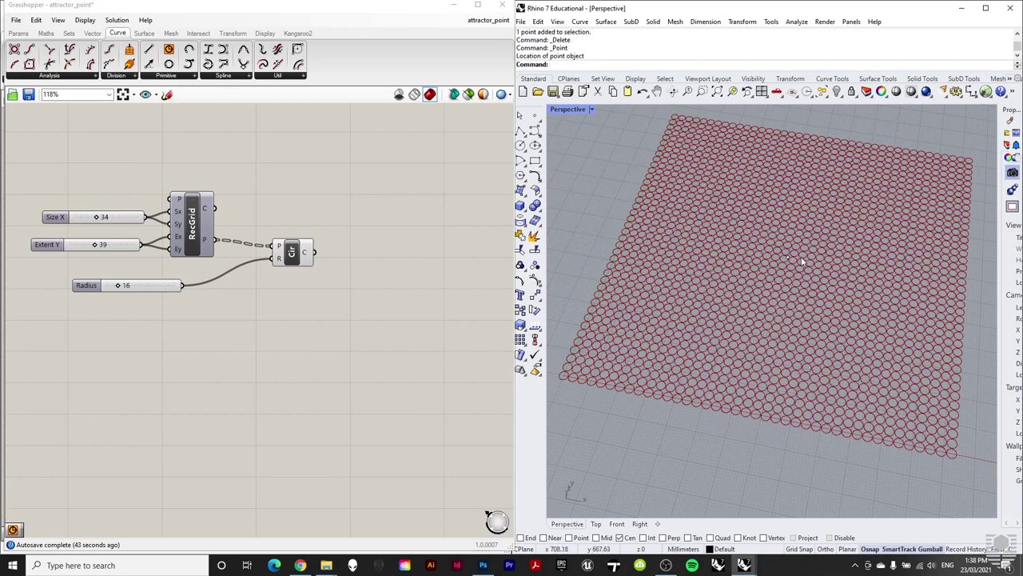
click(18, 33)
click(40, 76)
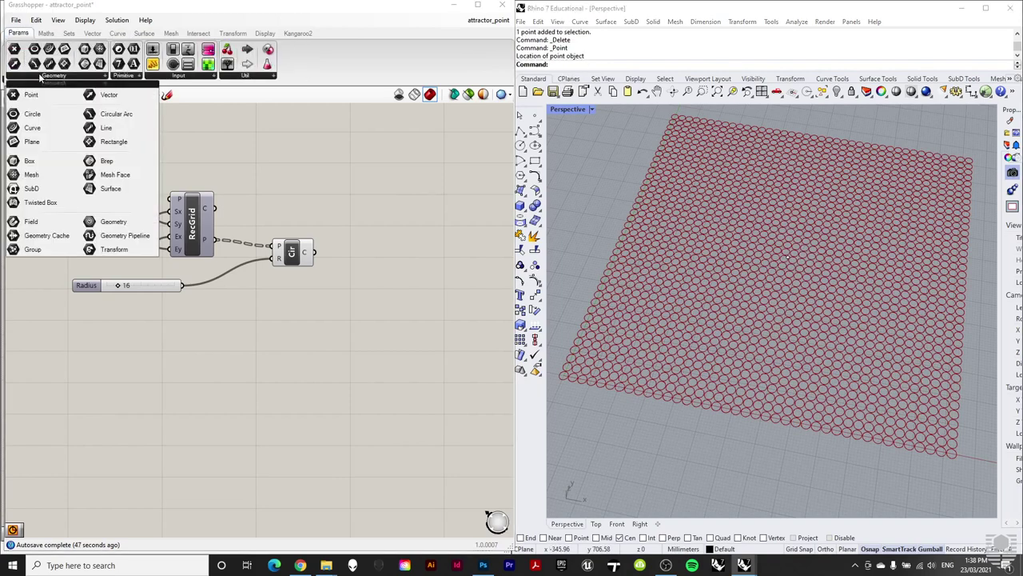
click(36, 94)
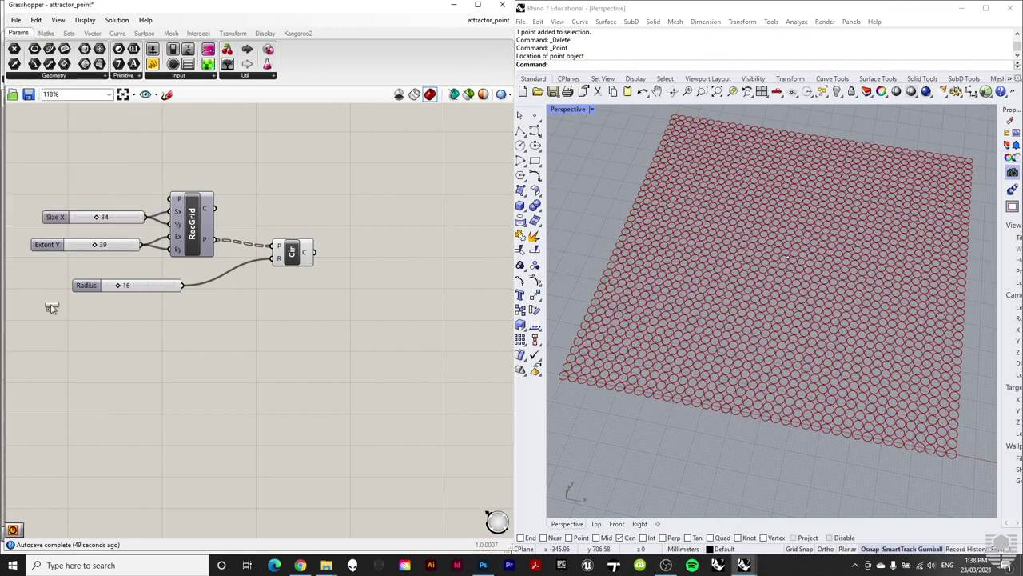
click(54, 353)
right_click(58, 354)
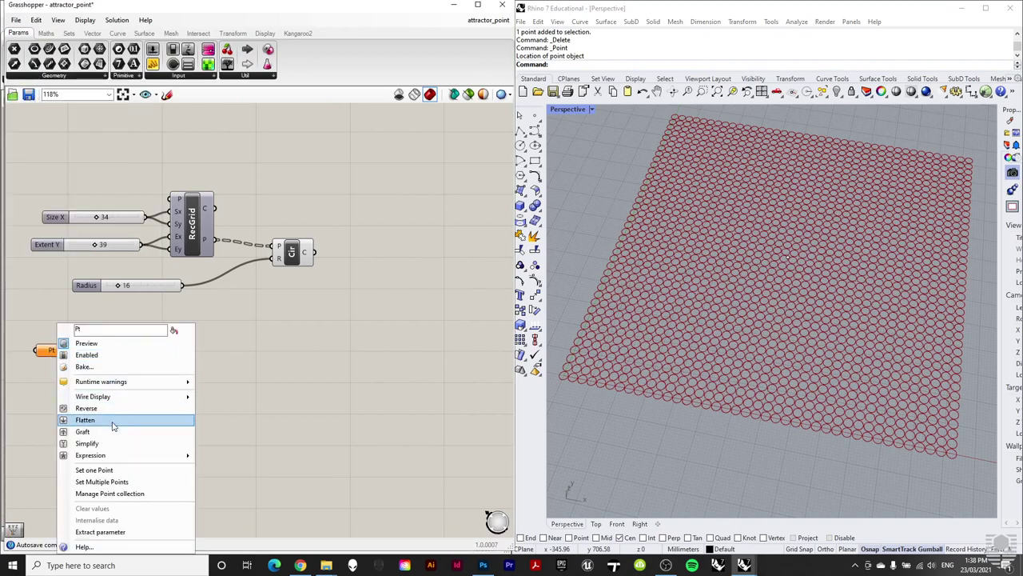
click(120, 472)
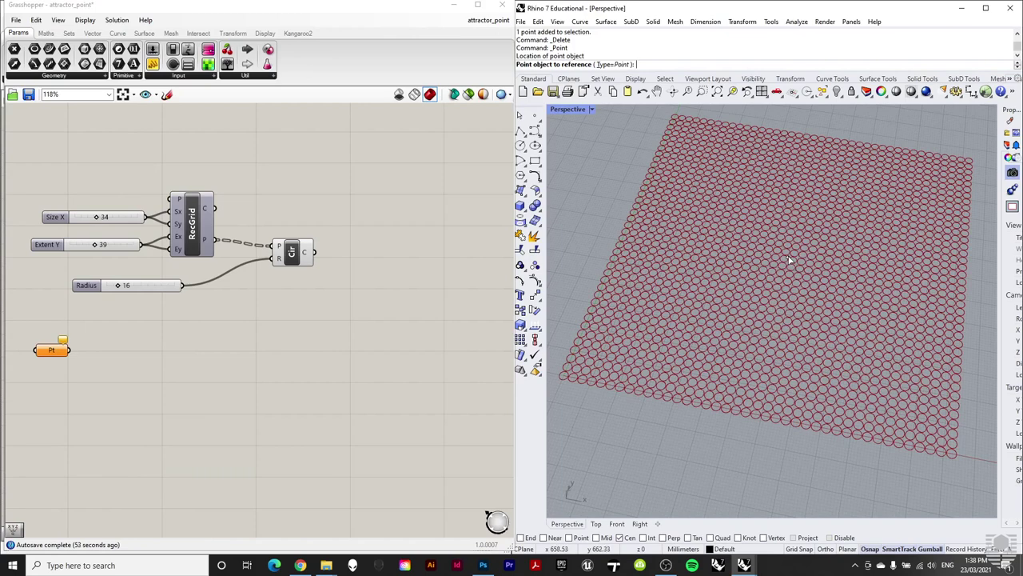
click(787, 255)
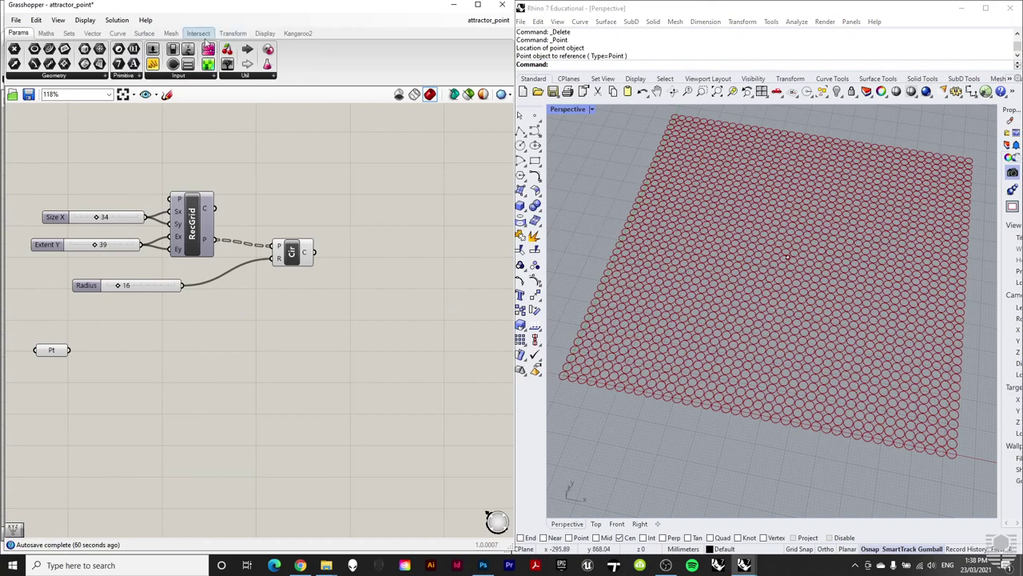
Step: Add a second Circle component centred on the referenced point and drive its radius with a copy of the Radius slider
click(117, 33)
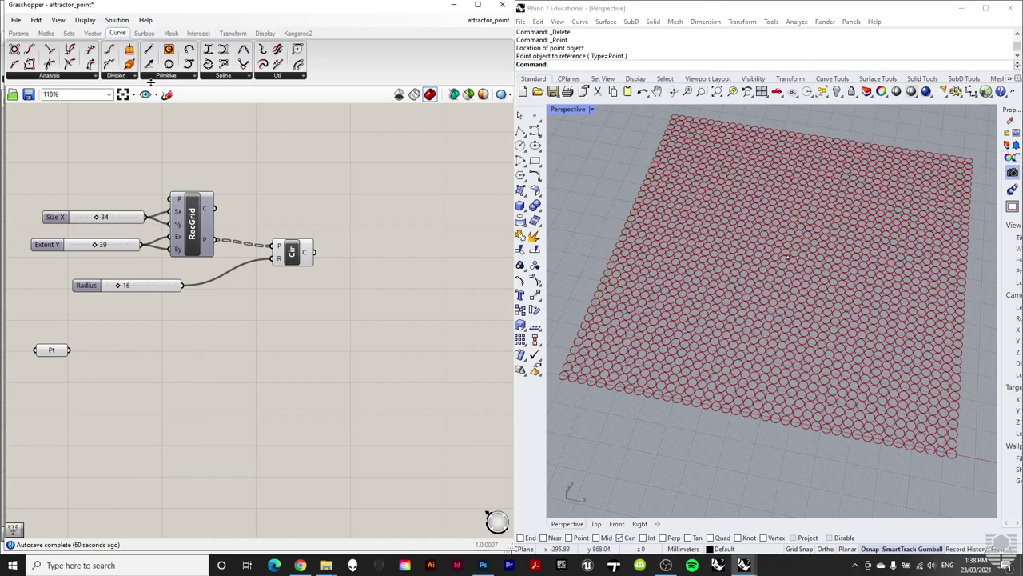
click(152, 76)
click(172, 160)
click(152, 387)
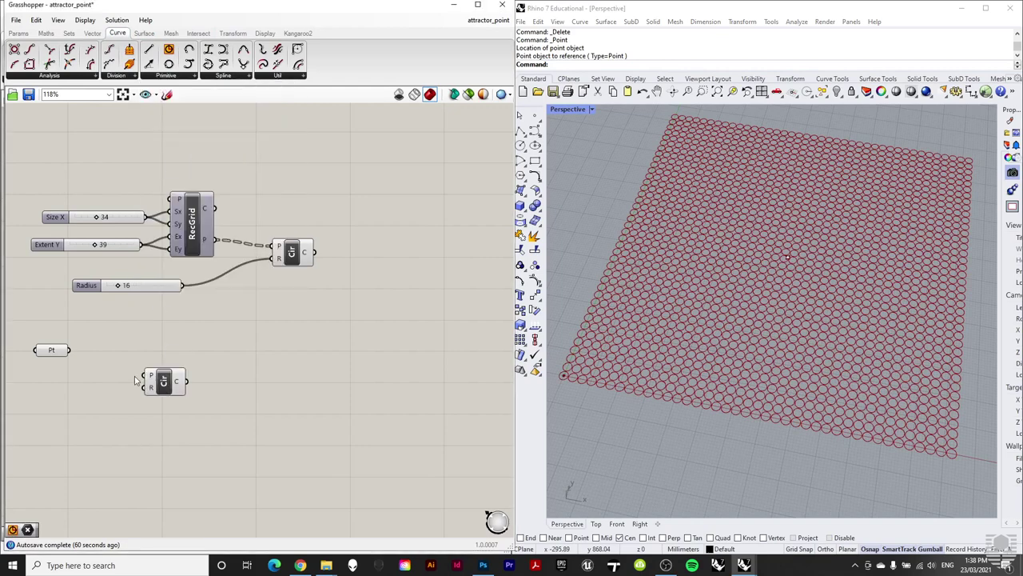
drag(70, 350, 192, 363)
alt+drag(159, 288, 172, 362)
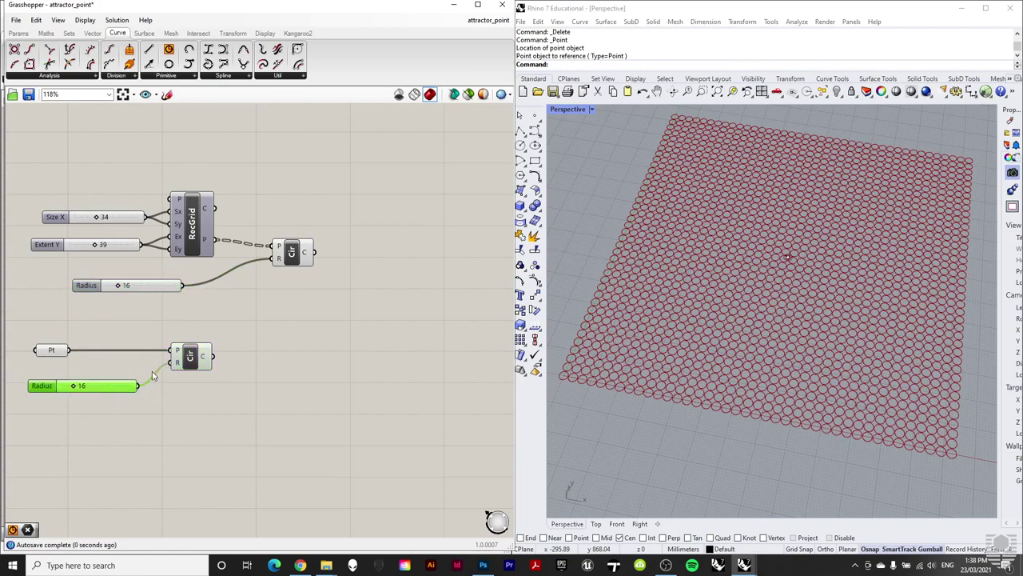
Step: Raise the attractor circle's radius slider maximum to 1000 and set its value to 383
drag(74, 390, 155, 390)
double_click(46, 386)
click(101, 411)
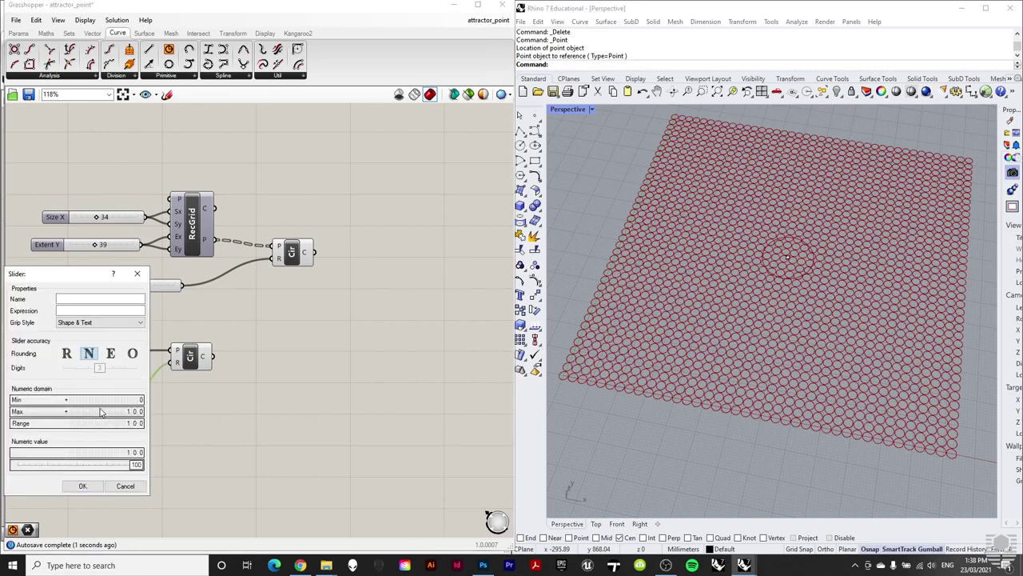
double_click(101, 411)
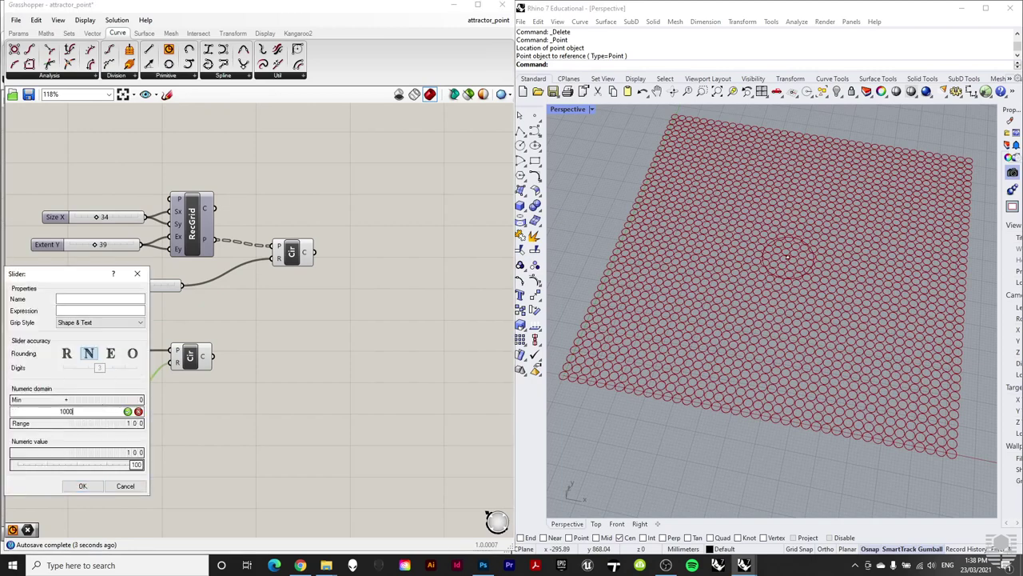
click(128, 411)
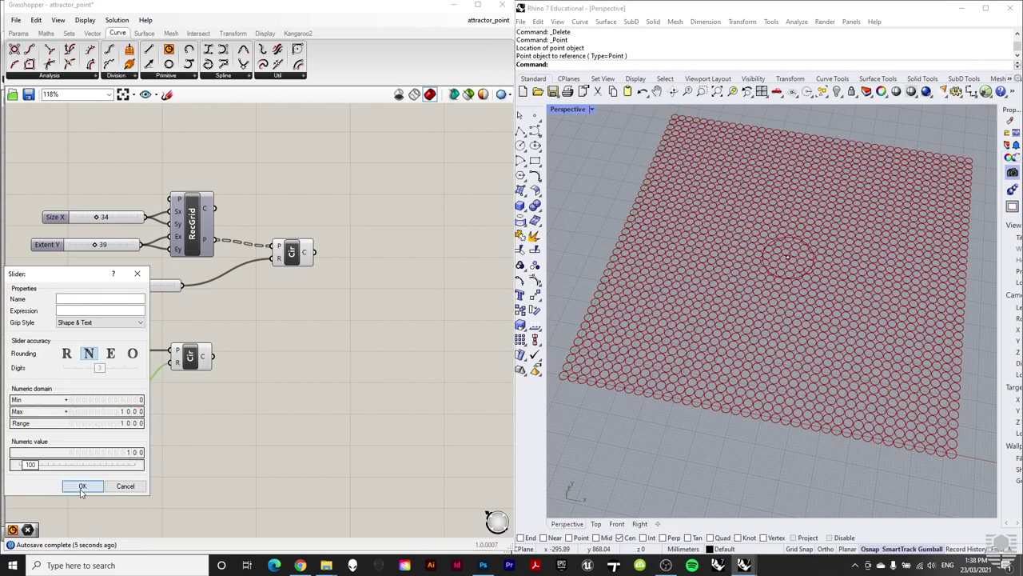
click(82, 485)
drag(71, 386, 90, 389)
click(316, 393)
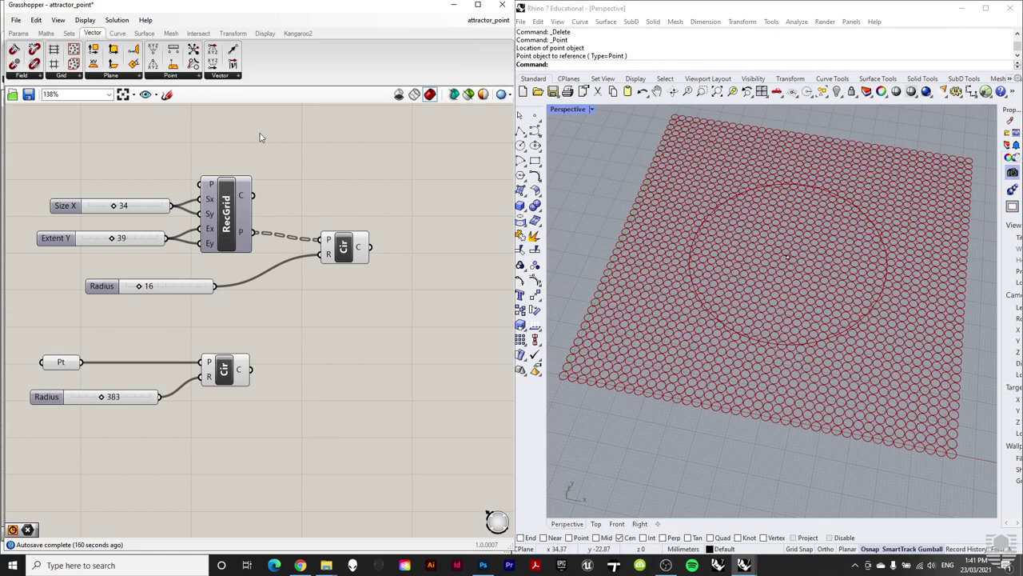
Step: Add Distance, Minimum and Division components to the canvas beside the attractor circle
drag(176, 62, 326, 383)
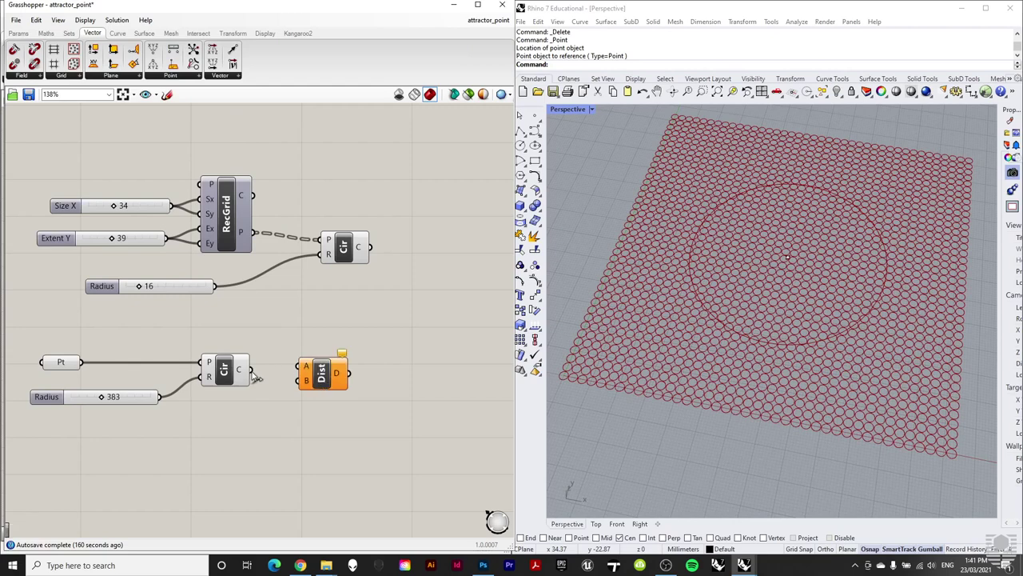
click(45, 35)
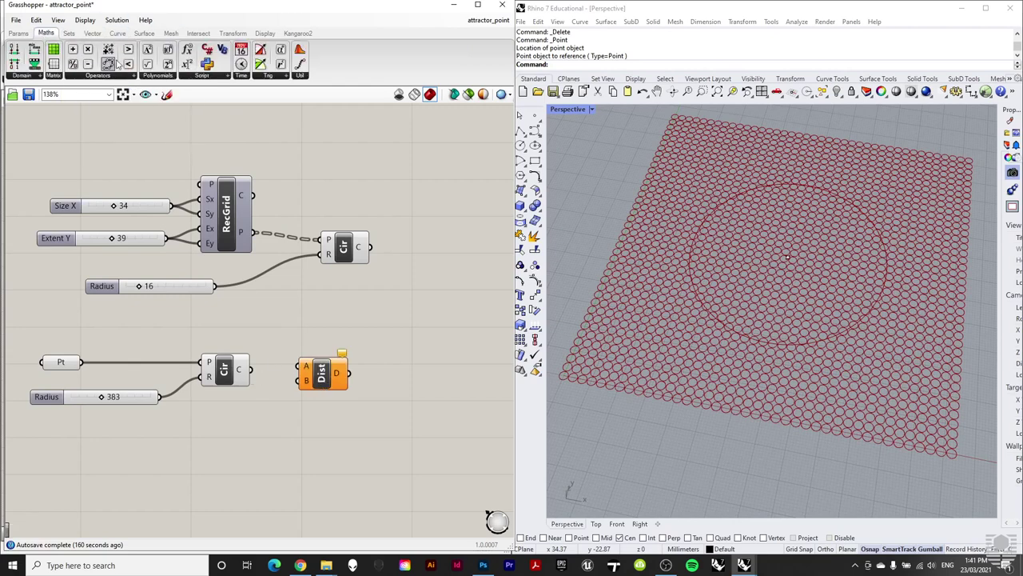
click(300, 76)
drag(319, 142, 422, 395)
click(95, 76)
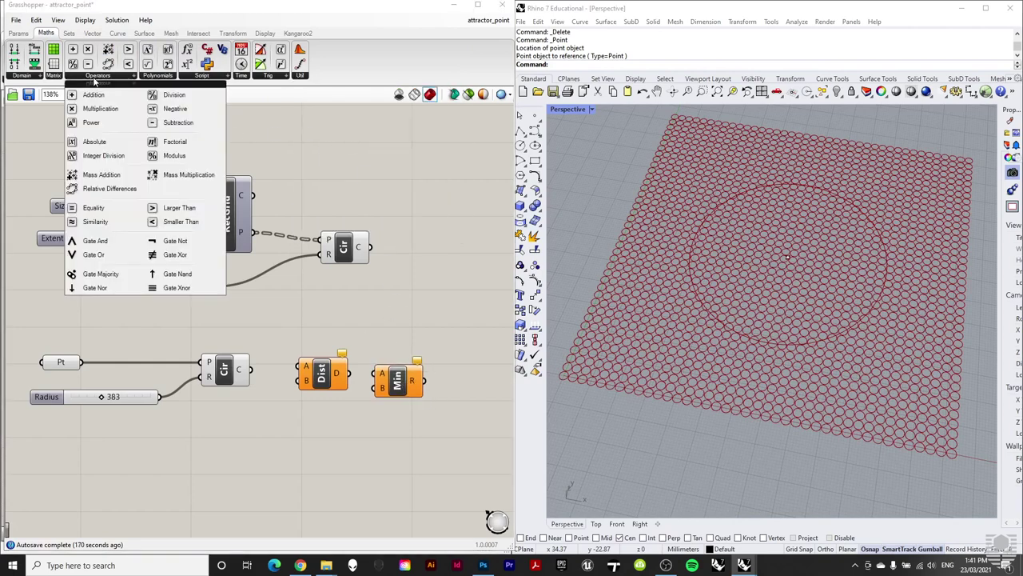
drag(160, 97, 451, 433)
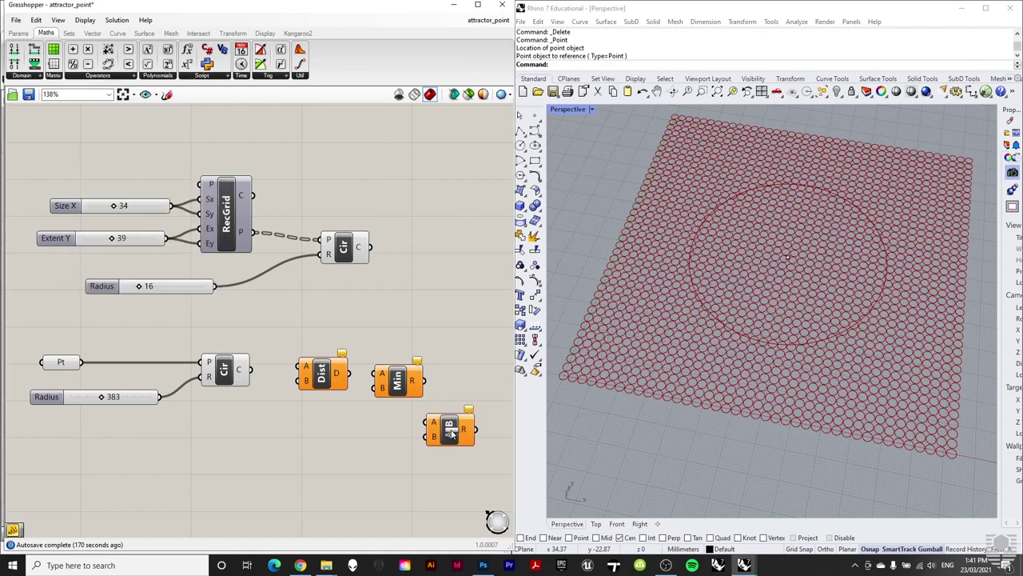
Step: Position the Distance component below the grid circles and feed the grid circles into A and the attractor circle into B
right_drag(332, 378, 322, 343)
drag(322, 343, 342, 317)
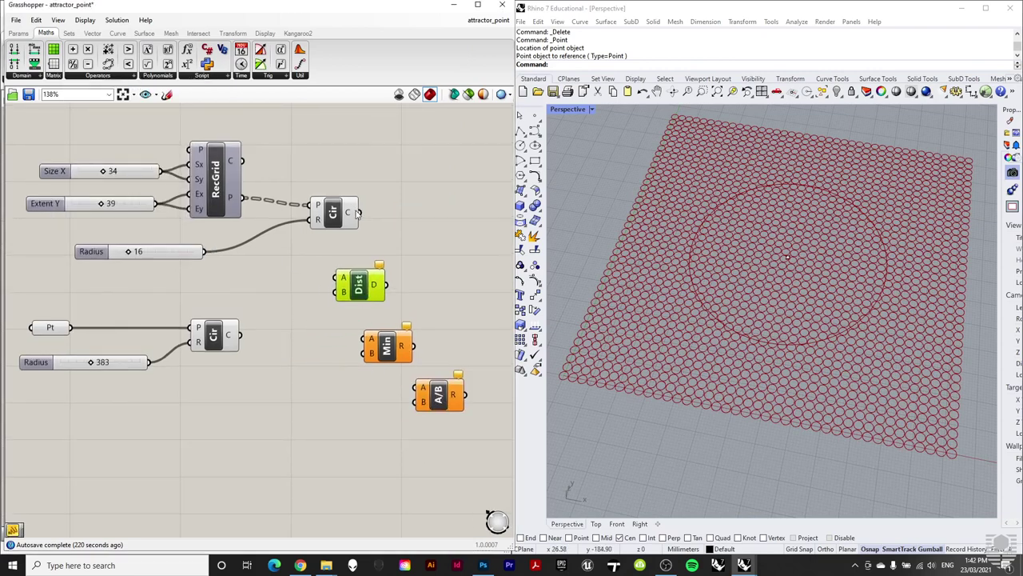
drag(359, 212, 328, 286)
drag(238, 334, 335, 291)
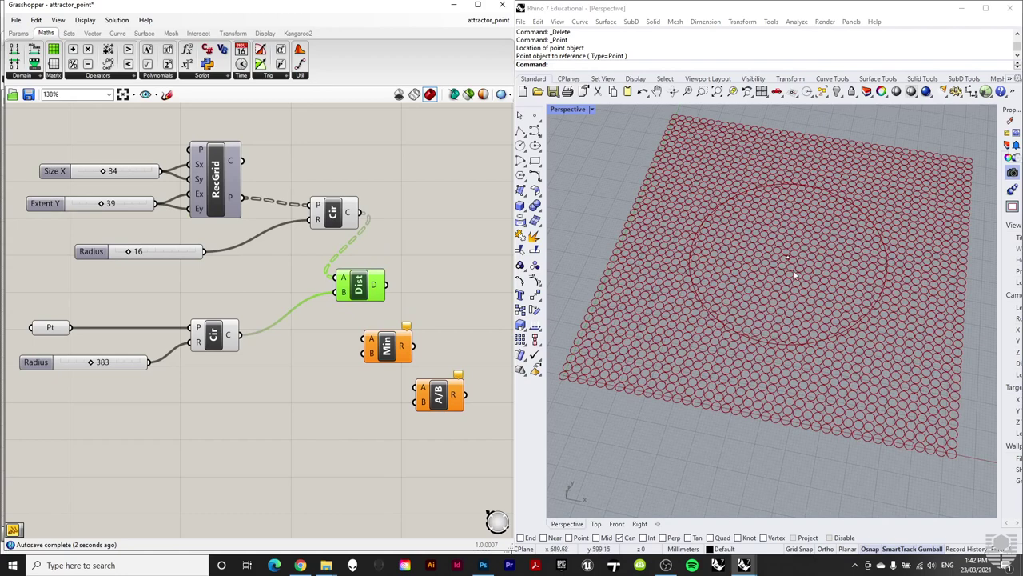
Step: Feed the distances into Minimum's A input and the attractor's radius slider into its B input
scroll(391, 342, up, 2)
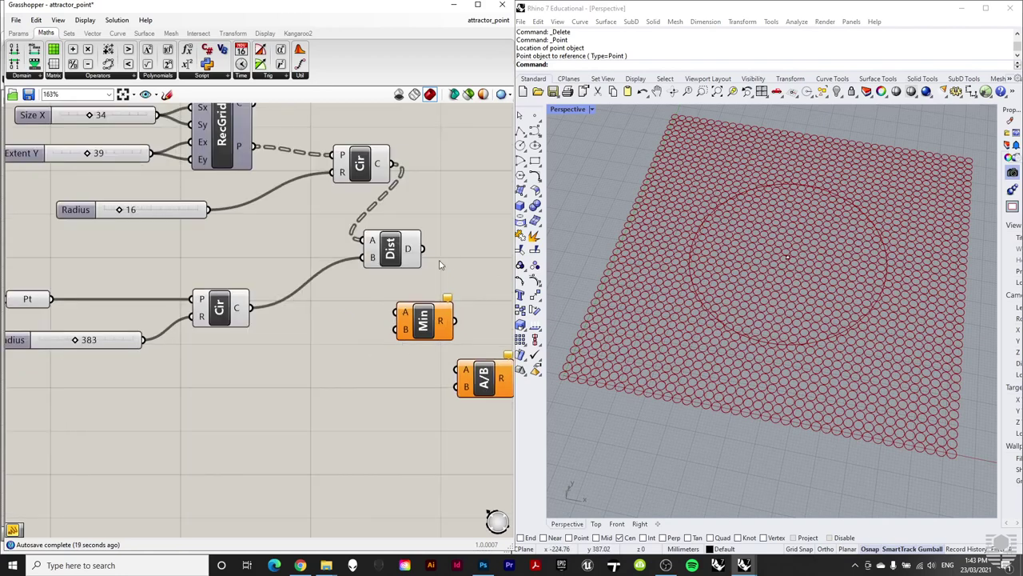
drag(421, 249, 387, 318)
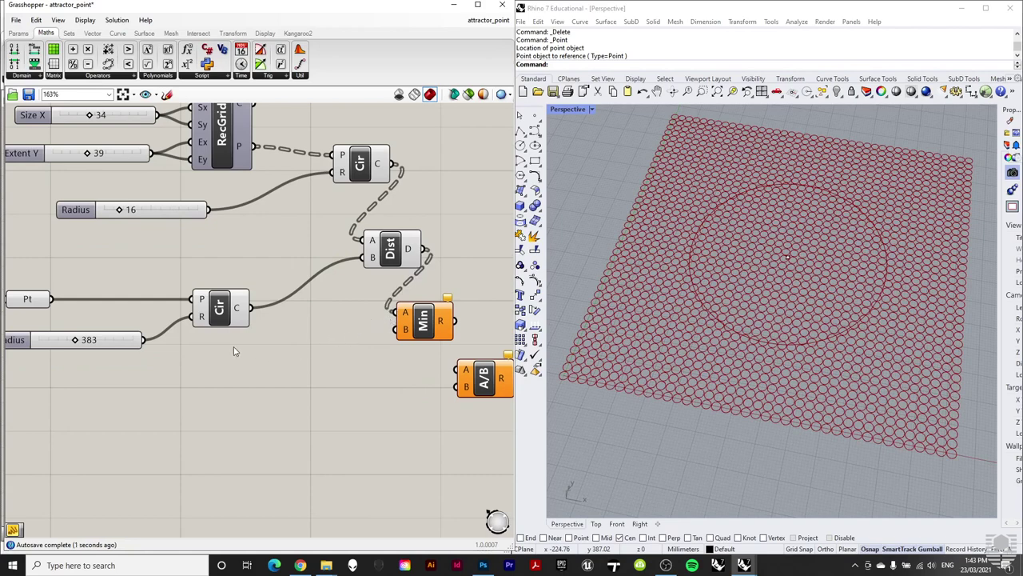
drag(145, 340, 388, 338)
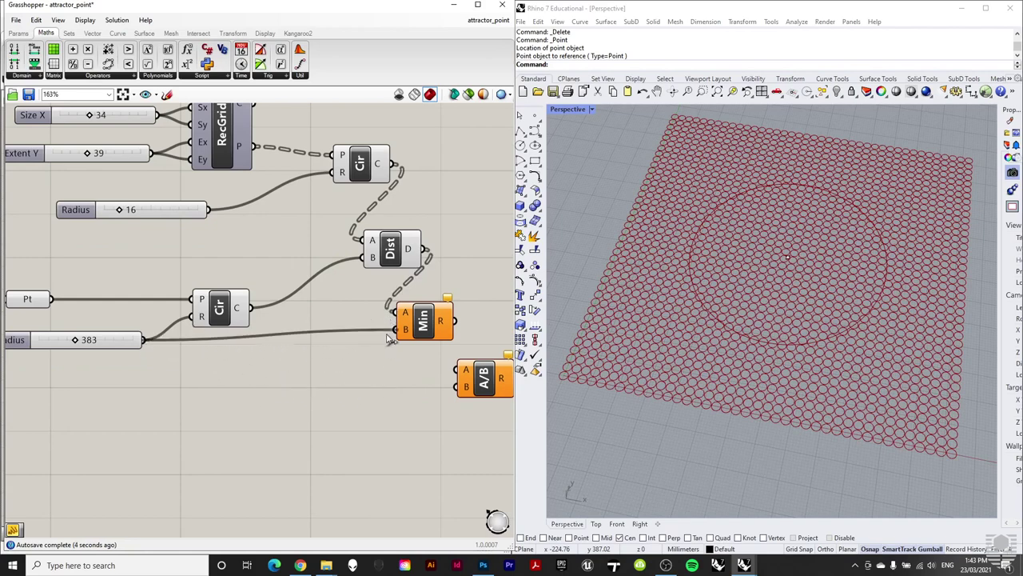
Step: Move Division beside Minimum and divide the Minimum result by the attractor's radius slider value
right_drag(167, 308, 132, 292)
drag(440, 369, 474, 326)
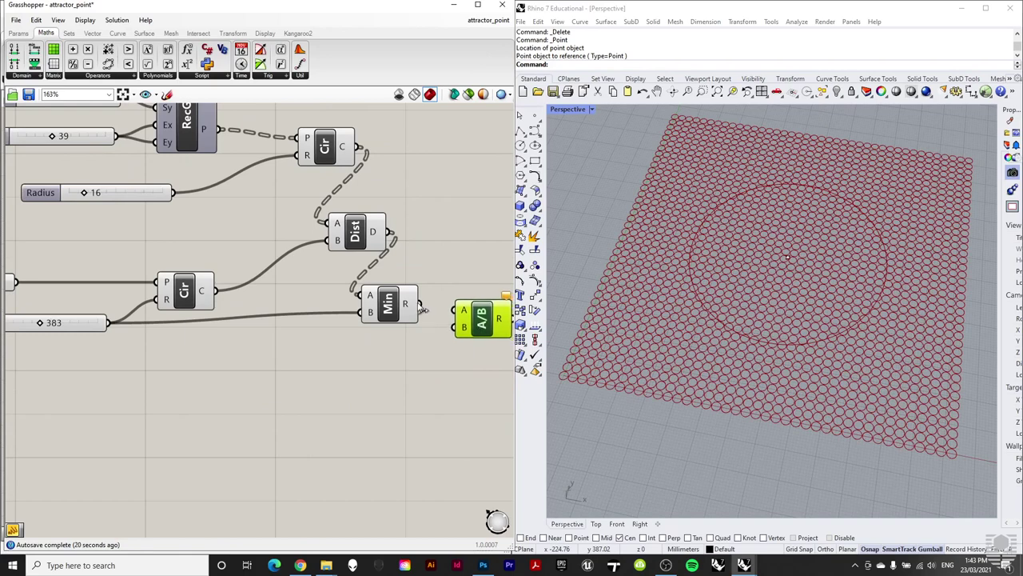
drag(420, 303, 452, 313)
drag(109, 322, 112, 367)
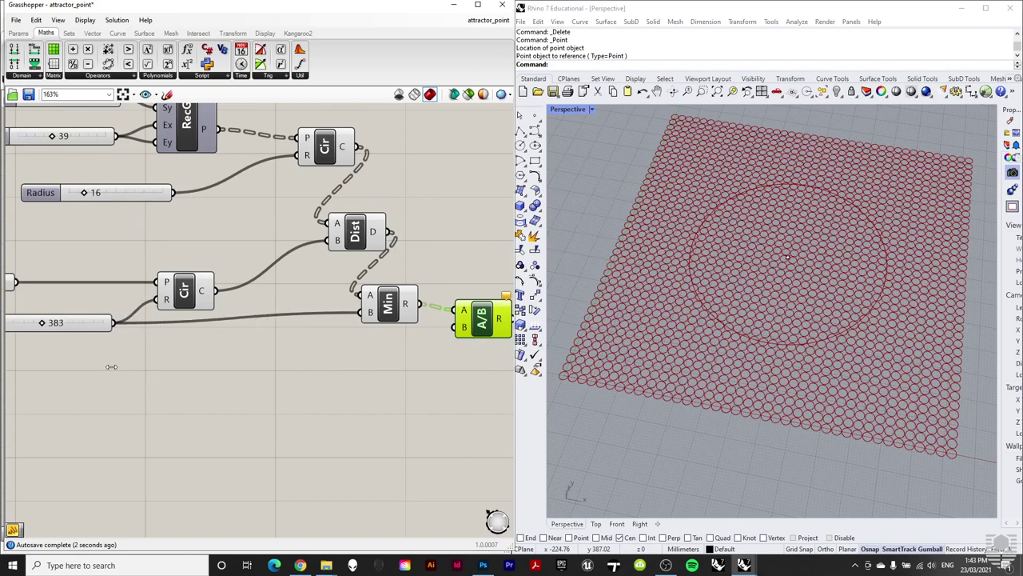
drag(113, 322, 452, 326)
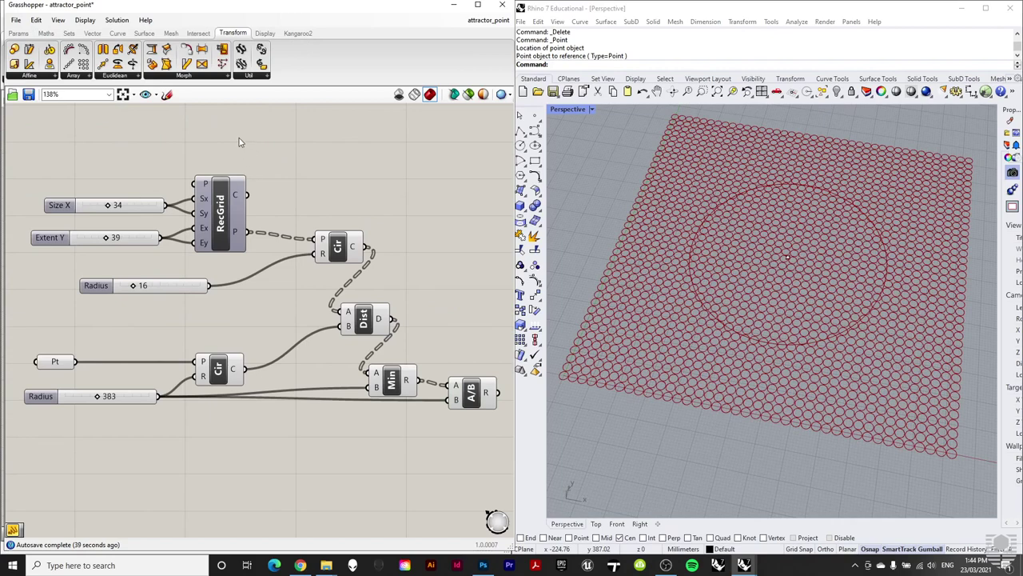
Step: Add a Scale component and connect the grid circles to both its geometry and centre inputs
click(30, 75)
drag(44, 109, 448, 294)
right_drag(449, 226, 312, 214)
drag(313, 286, 454, 327)
drag(231, 237, 421, 307)
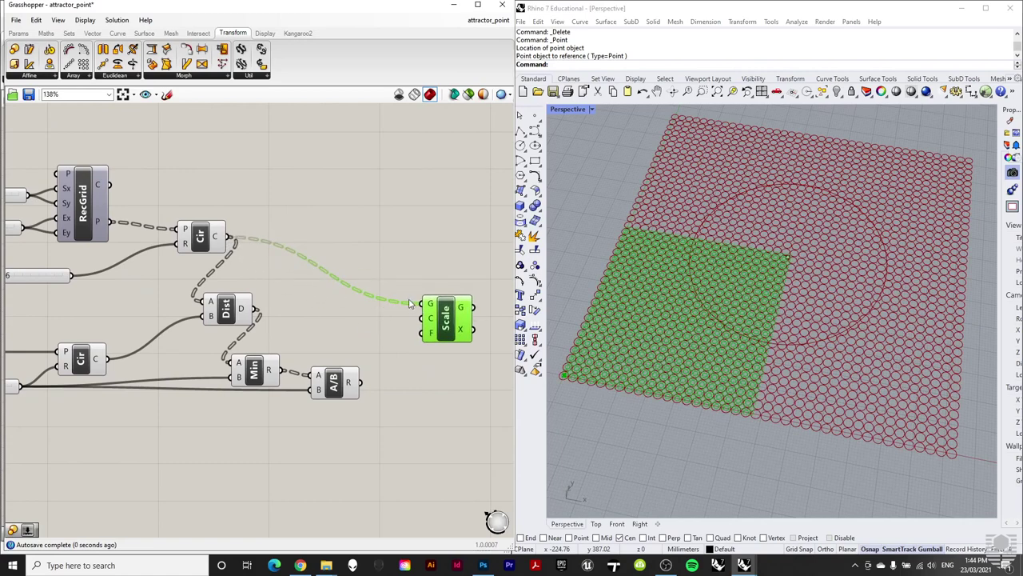
drag(230, 240, 419, 320)
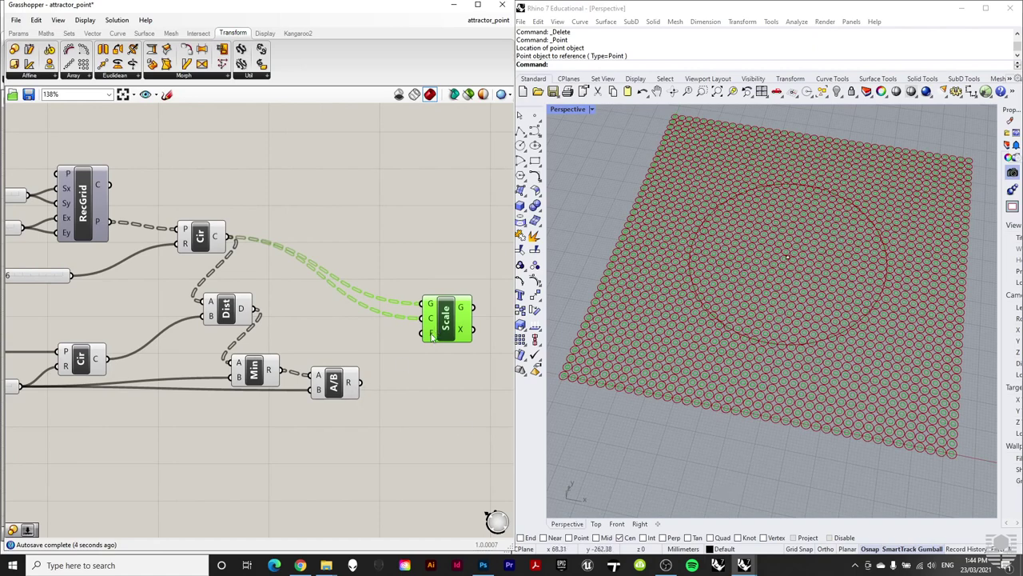
Step: Drive the Scale component's factor with the Division result
right_drag(270, 416, 315, 414)
drag(407, 382, 460, 346)
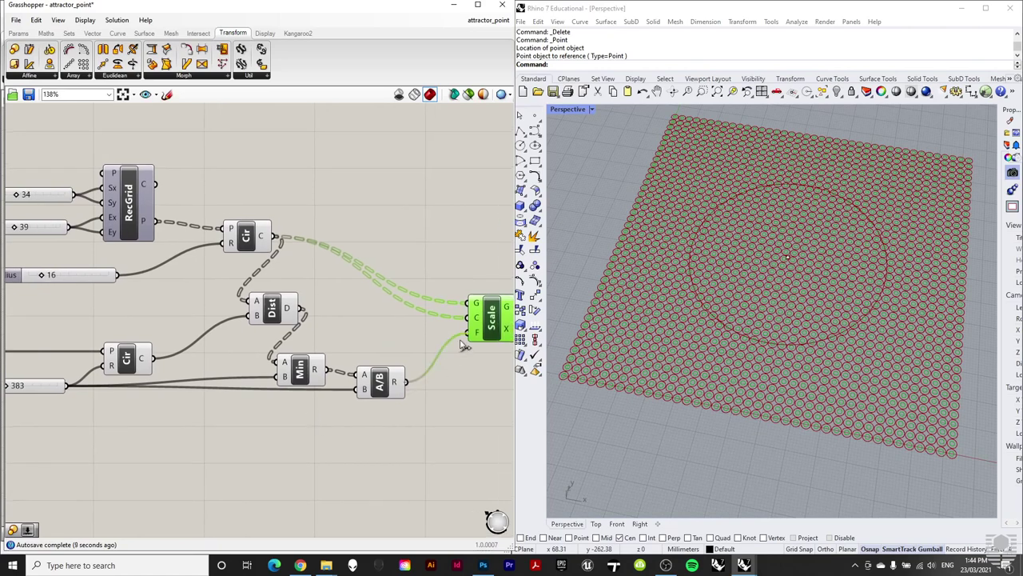
click(468, 418)
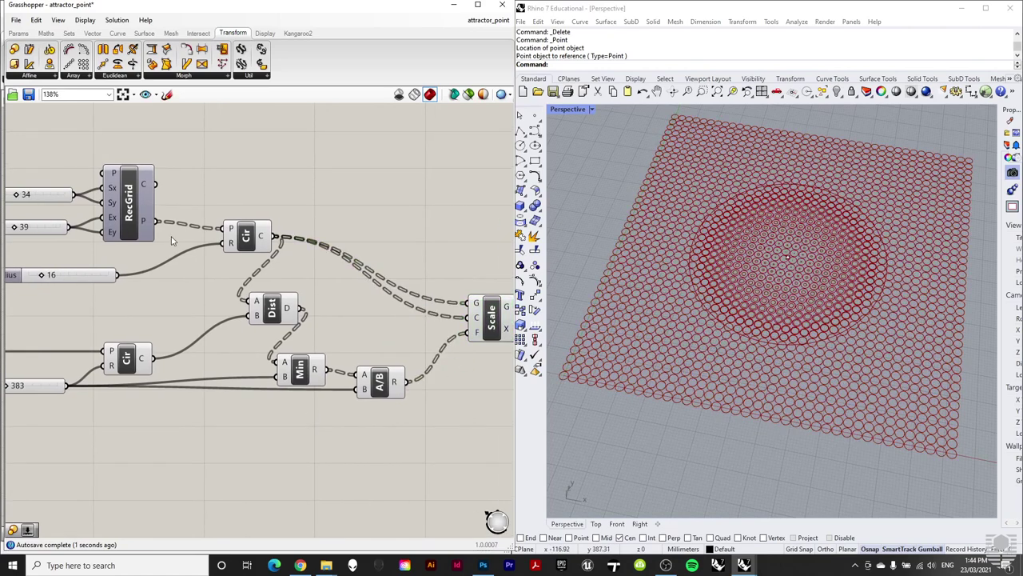
Step: Turn off the preview of every component except Scale so only the scaled circles display
drag(436, 145, 24, 470)
middle_click(377, 241)
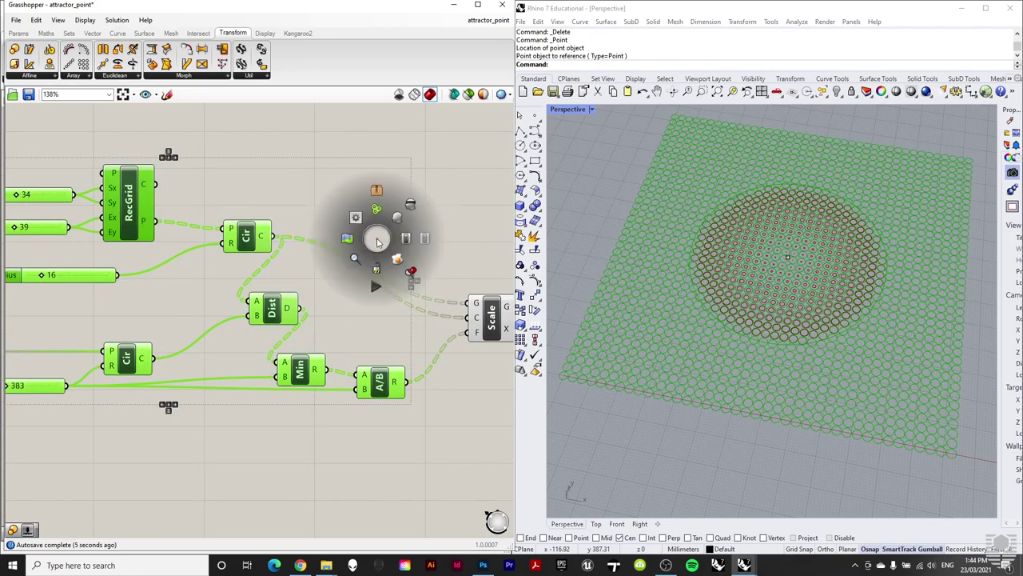
click(410, 214)
click(478, 328)
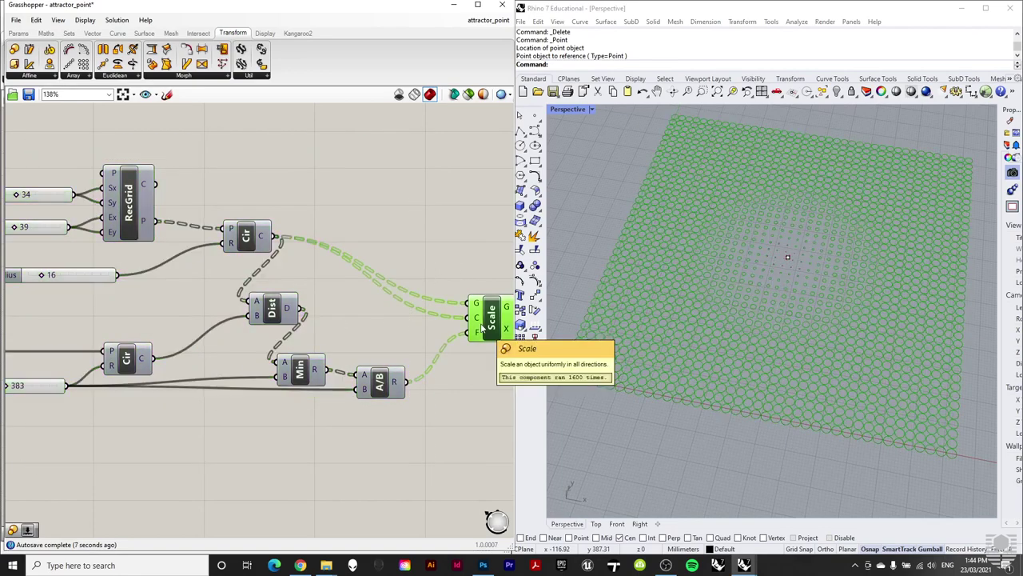
click(496, 209)
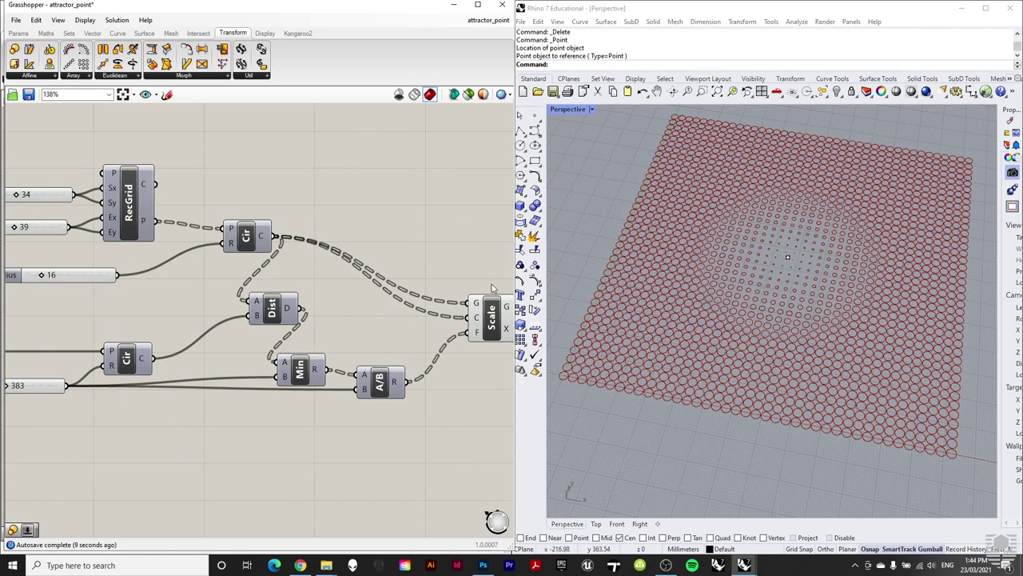
Step: Turn the preview of the attractor point's Circle component back on
scroll(492, 289, down, 2)
click(103, 334)
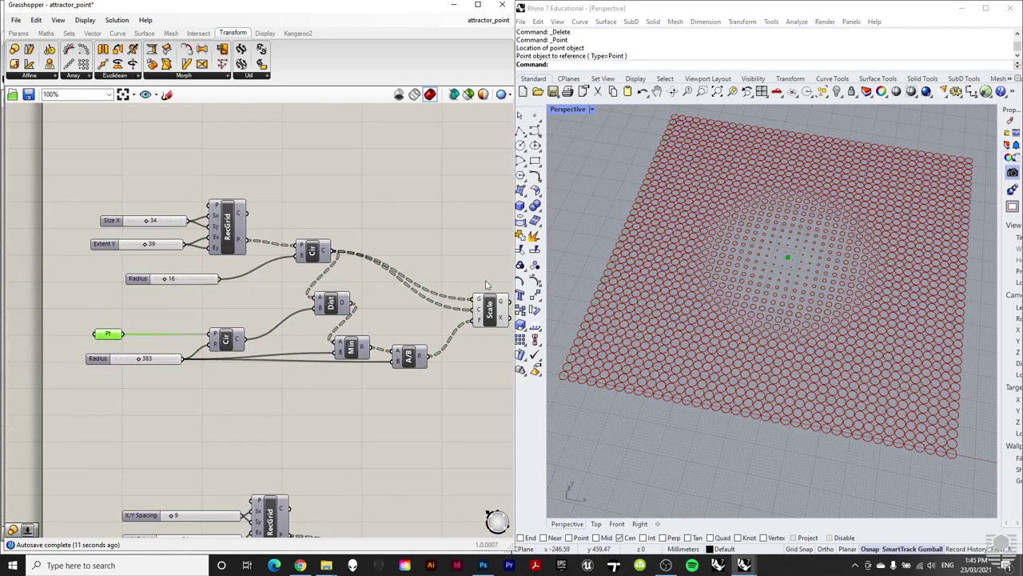
click(225, 342)
right_click(226, 340)
click(266, 357)
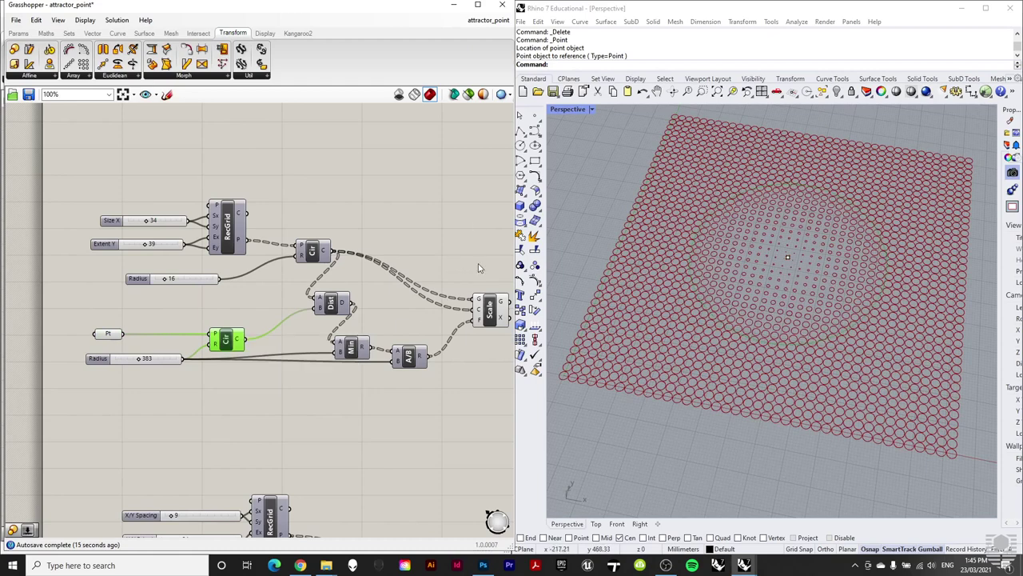
Step: Move the referenced attractor point in the Rhino viewport away from the grid's centre
click(112, 335)
drag(787, 264, 838, 235)
click(796, 237)
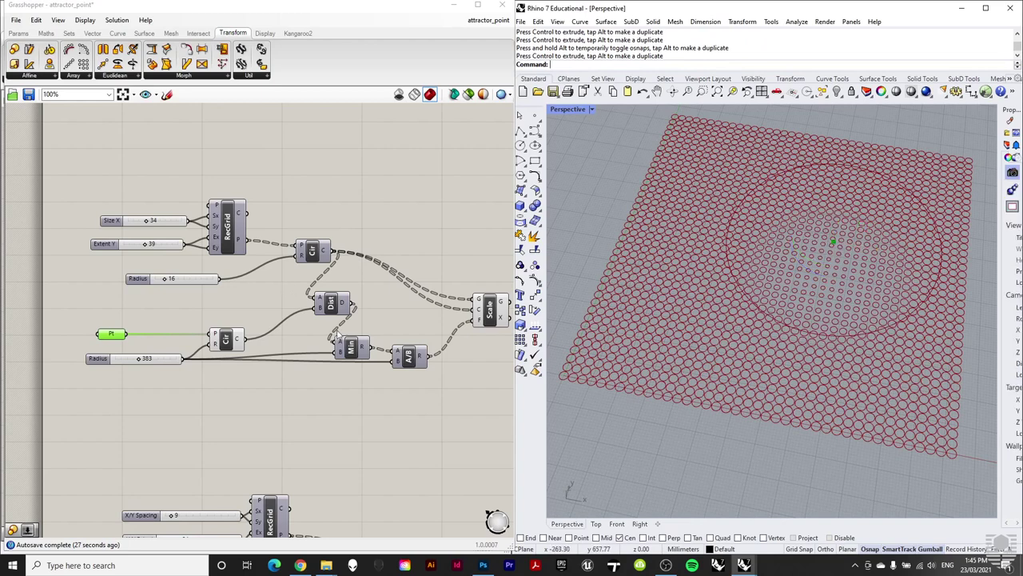
click(400, 242)
scroll(396, 244, up, 2)
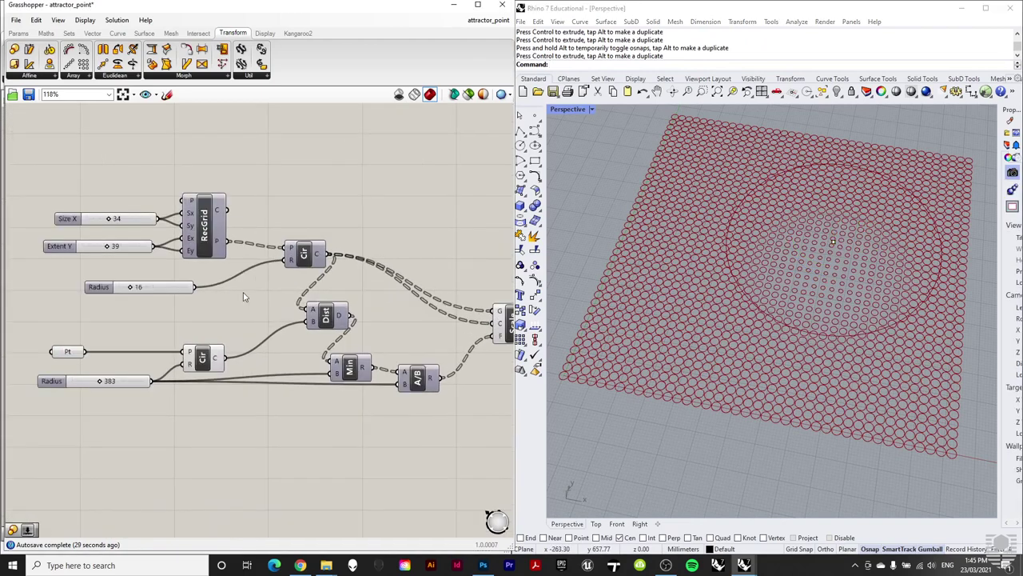
right_drag(227, 282, 194, 275)
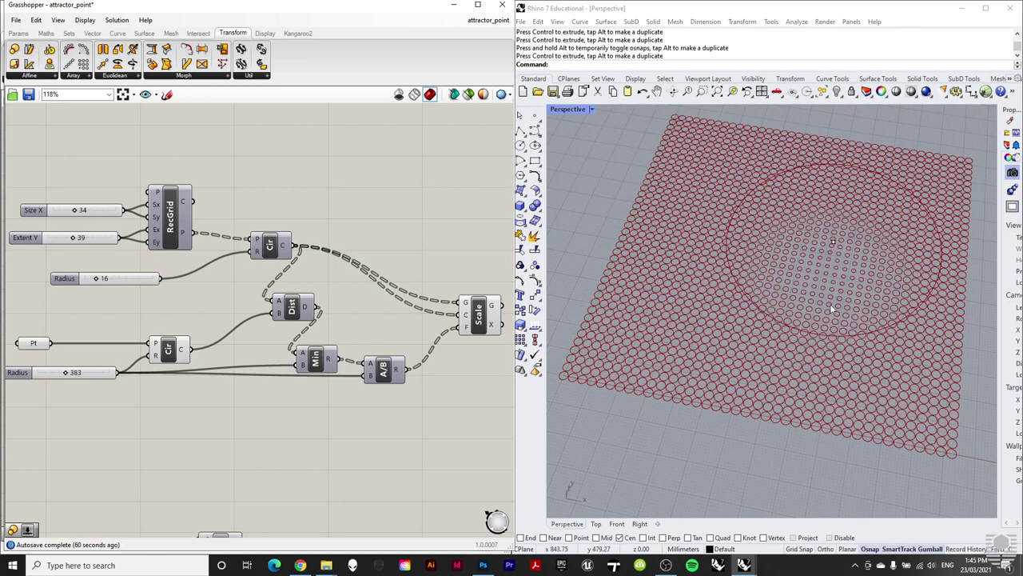
Step: Shift the attractor point across the grid again in several moves to test how the circles scale around it
right_drag(27, 352, 30, 351)
click(34, 343)
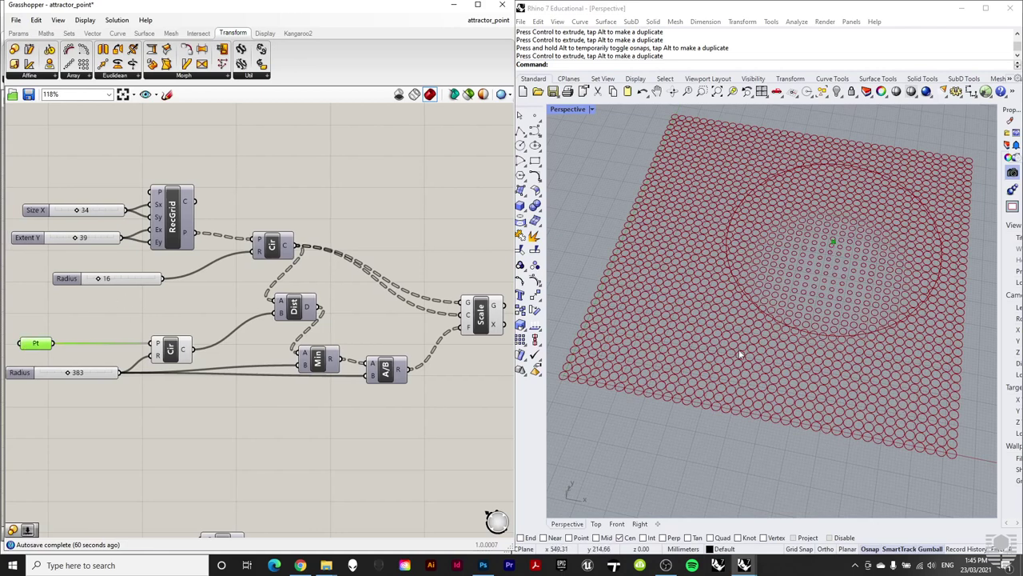
click(832, 240)
drag(874, 250, 810, 243)
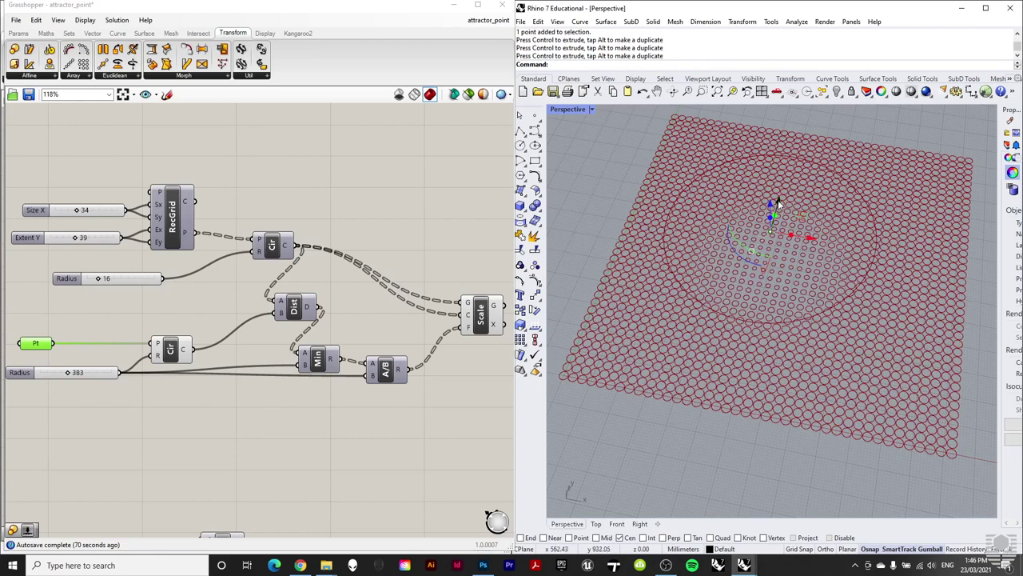
drag(779, 202, 766, 240)
drag(800, 287, 841, 281)
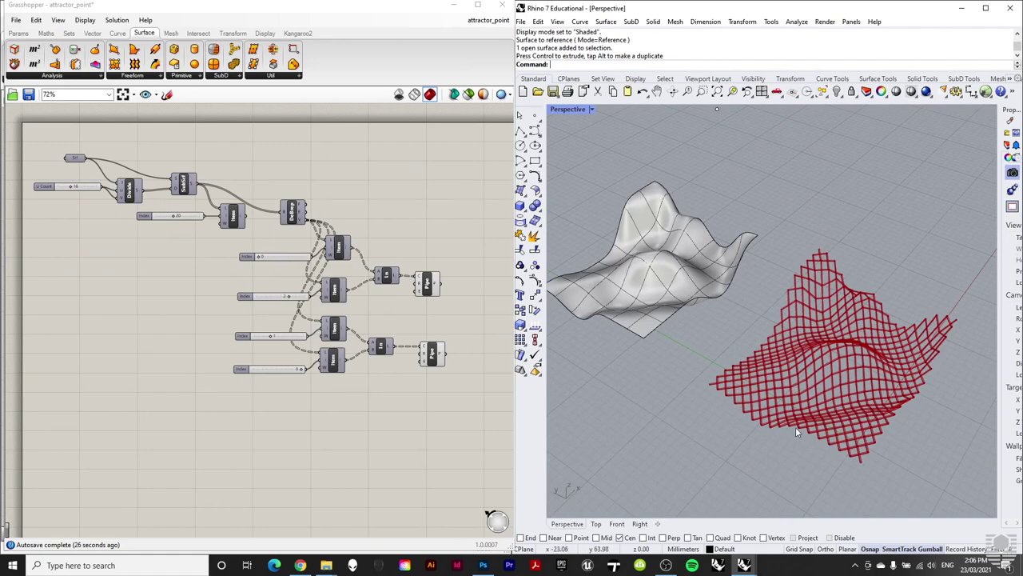
Step: Lower the U Count slider of the finished surface lattice definition to 9
right_drag(756, 373, 762, 365)
scroll(596, 276, up, 5)
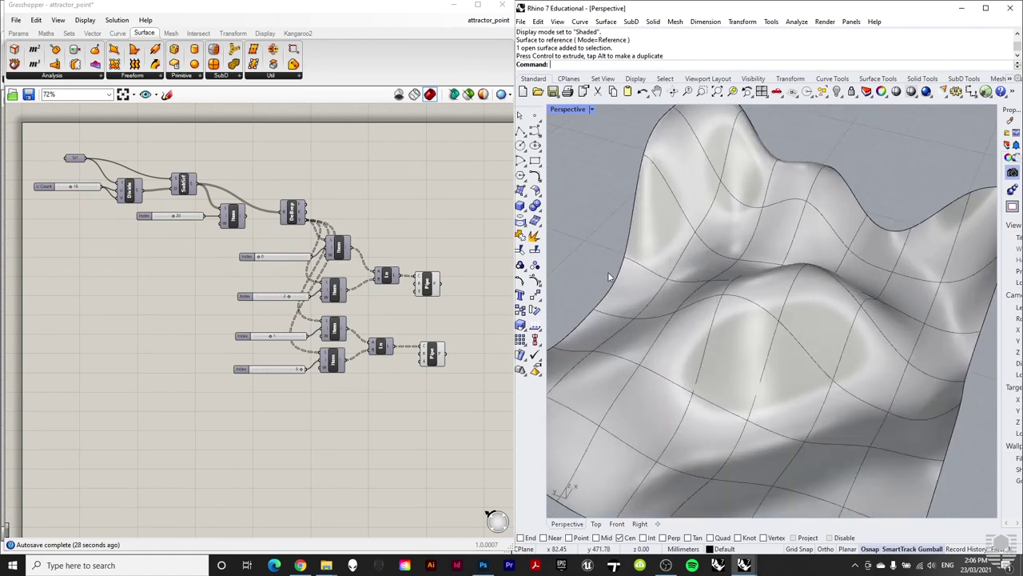
scroll(640, 274, down, 8)
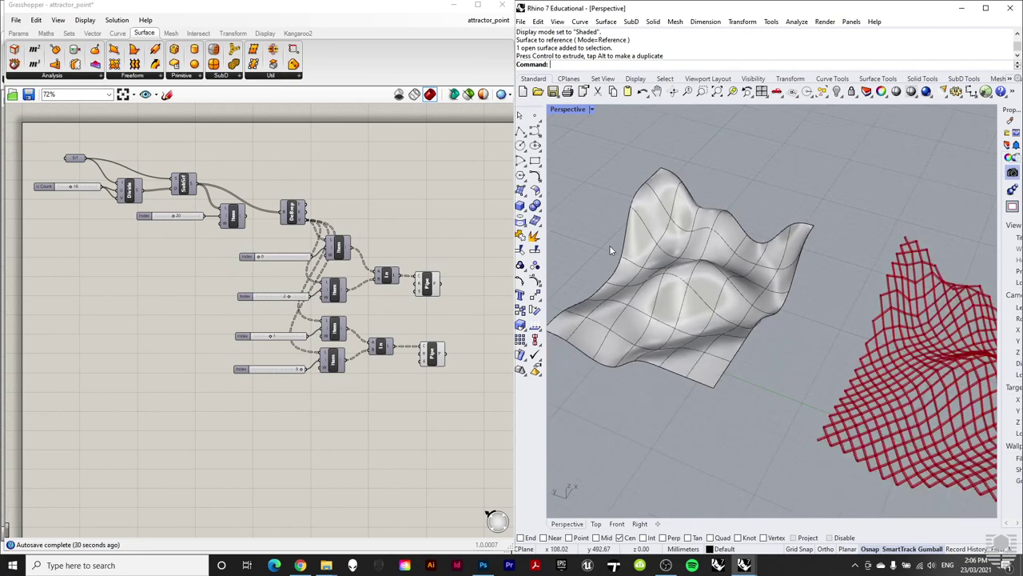
scroll(719, 300, up, 5)
scroll(746, 298, down, 1)
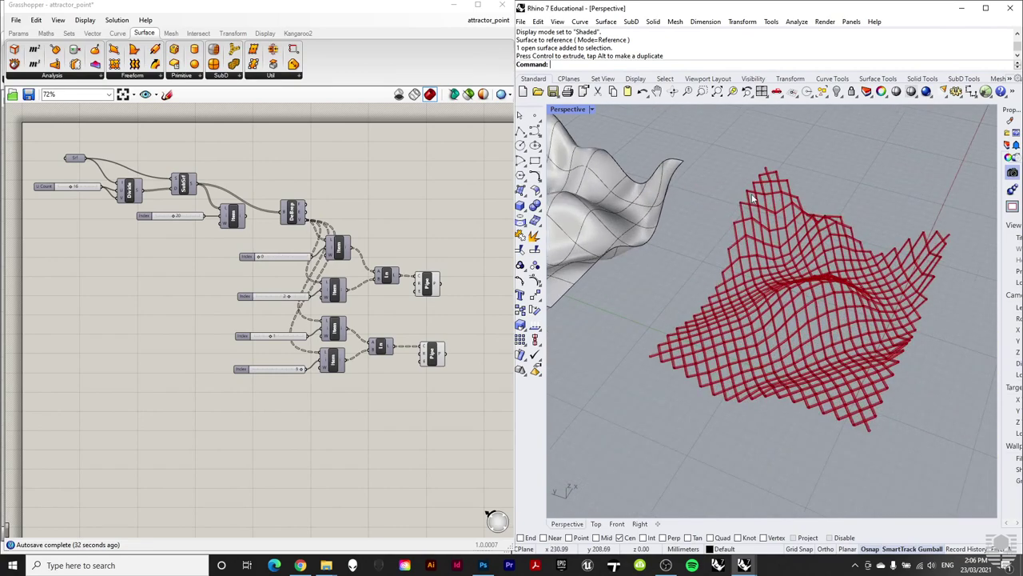
mouse_move(877, 294)
right_down()
mouse_move(831, 287)
mouse_move(800, 263)
mouse_move(863, 296)
right_up()
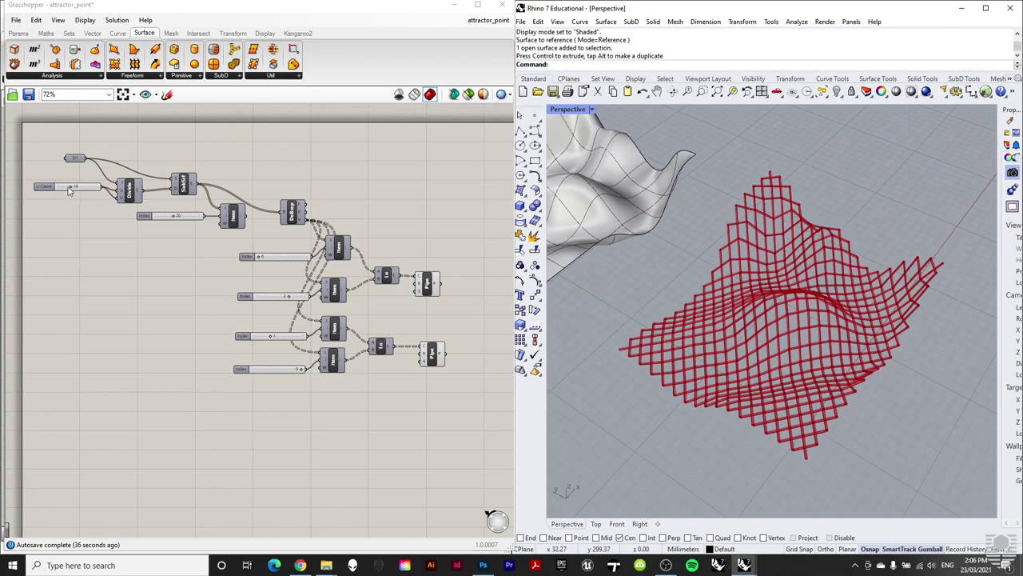
mouse_move(72, 189)
mouse_down()
mouse_move(86, 190)
mouse_move(63, 190)
mouse_move(83, 192)
mouse_up()
scroll(845, 203, down, 3)
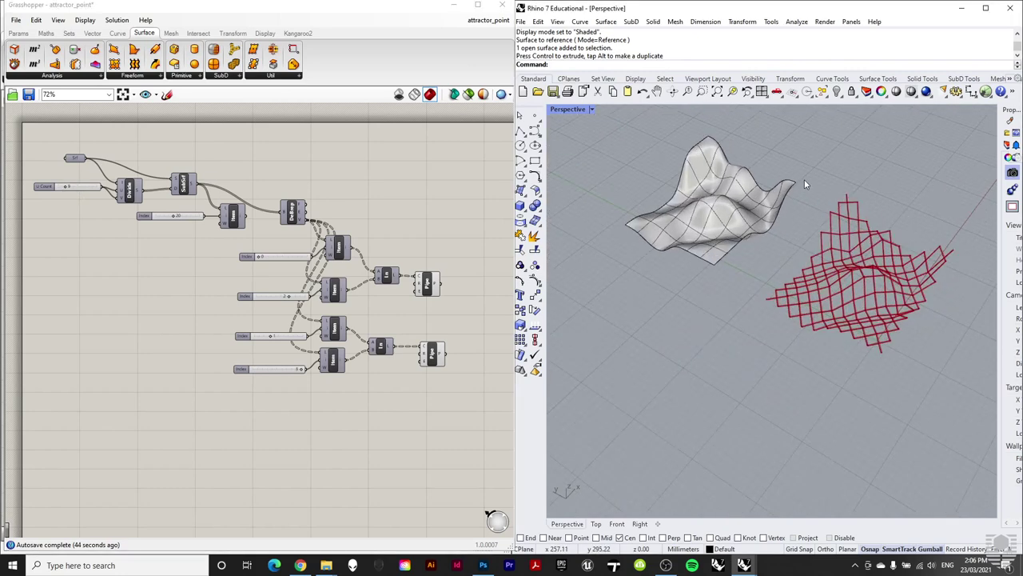
Step: Select the whole lattice definition, move it down the canvas and turn off its preview
scroll(467, 158, down, 2)
drag(474, 151, 144, 378)
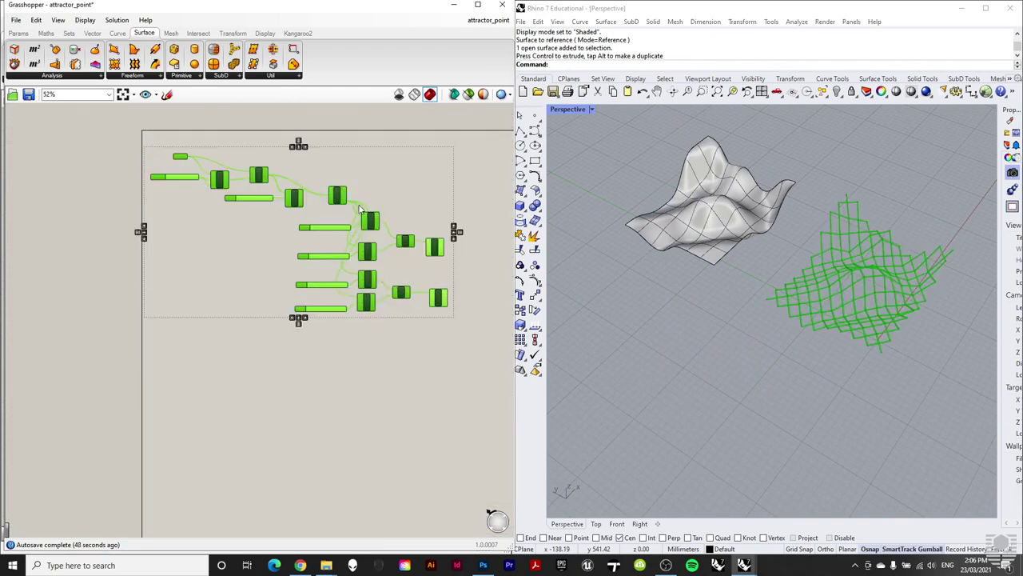
drag(340, 197, 351, 438)
key(space)
click(372, 404)
click(397, 304)
Step: Add a Surface parameter on an empty canvas area and reference the wavy Rhino surface in it
scroll(377, 256, down, 2)
scroll(411, 369, up, 2)
scroll(410, 370, up, 2)
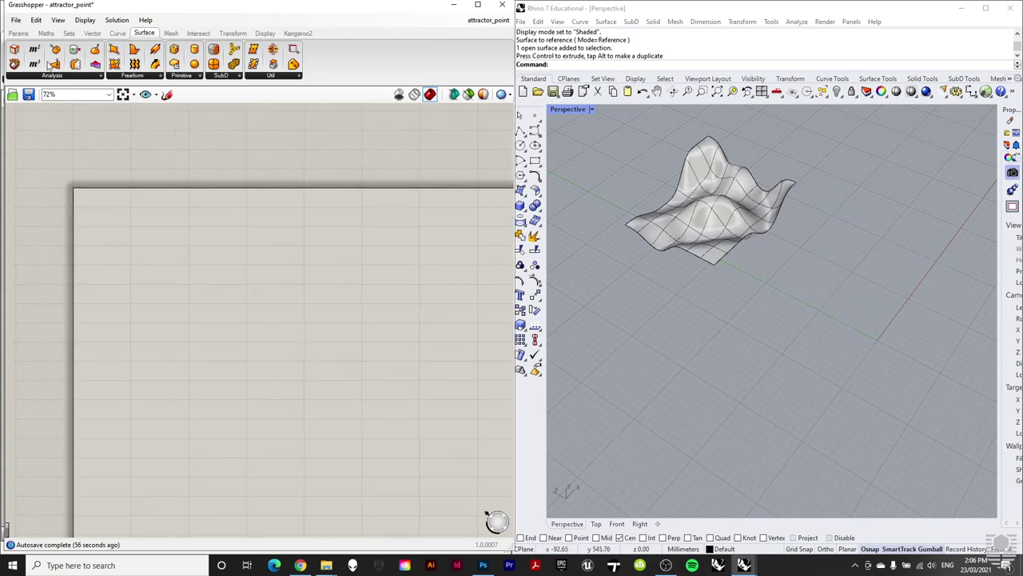
click(17, 32)
click(70, 77)
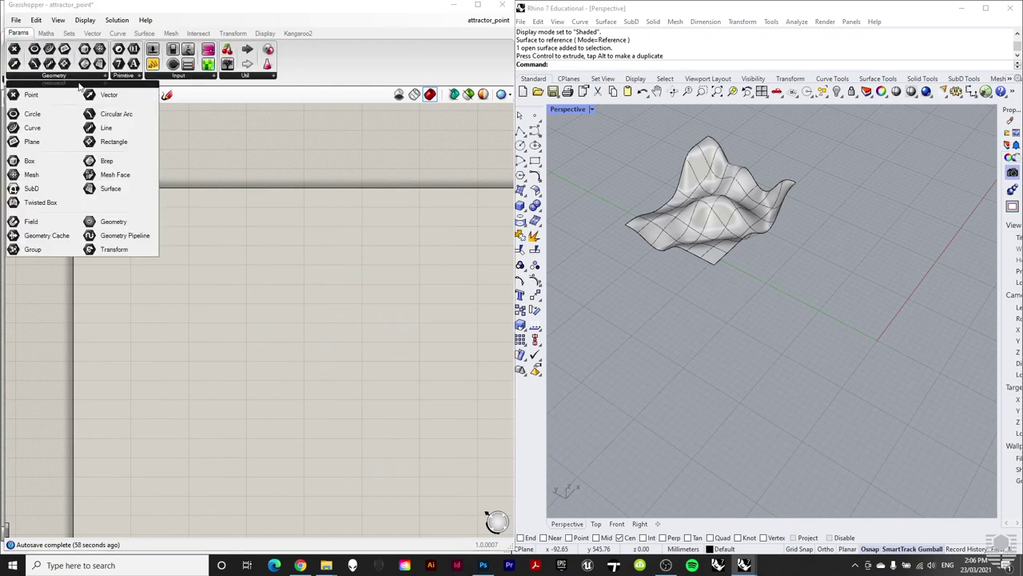
drag(120, 194, 167, 248)
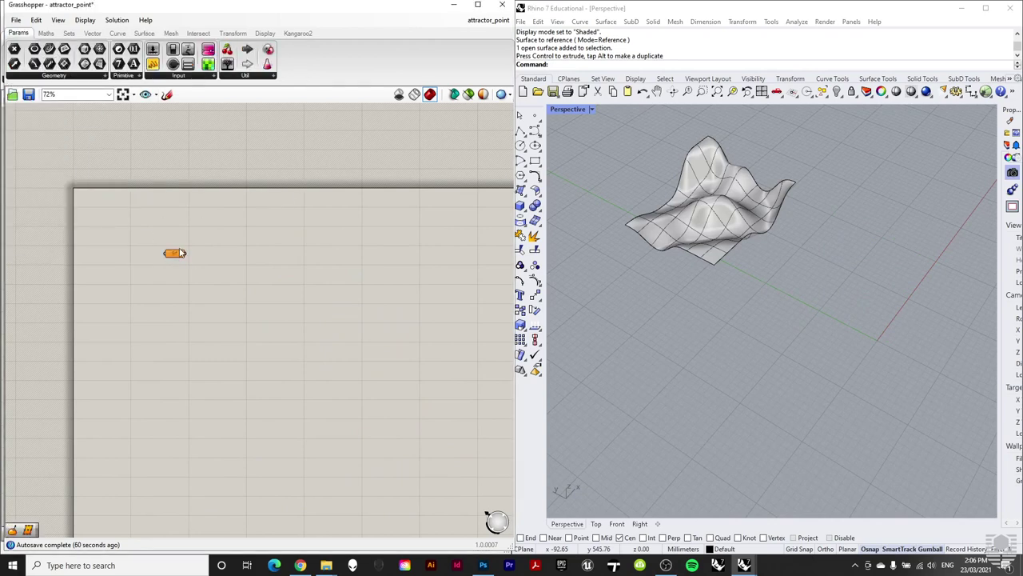
right_click(175, 254)
click(232, 401)
click(723, 214)
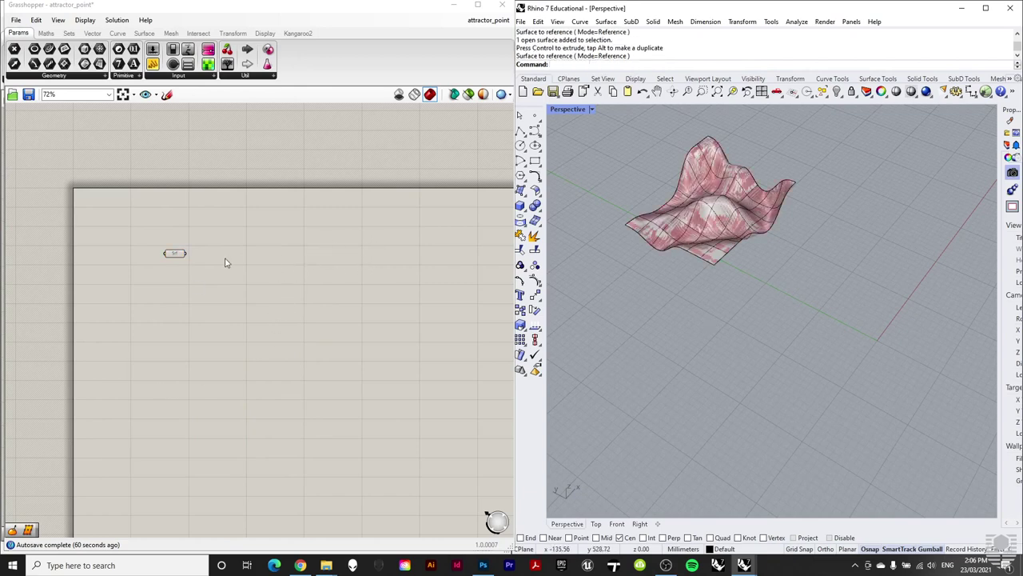
Step: Add a Divide Domain² component and connect the Surface parameter to its domain input I
scroll(219, 267, up, 3)
scroll(169, 362, up, 1)
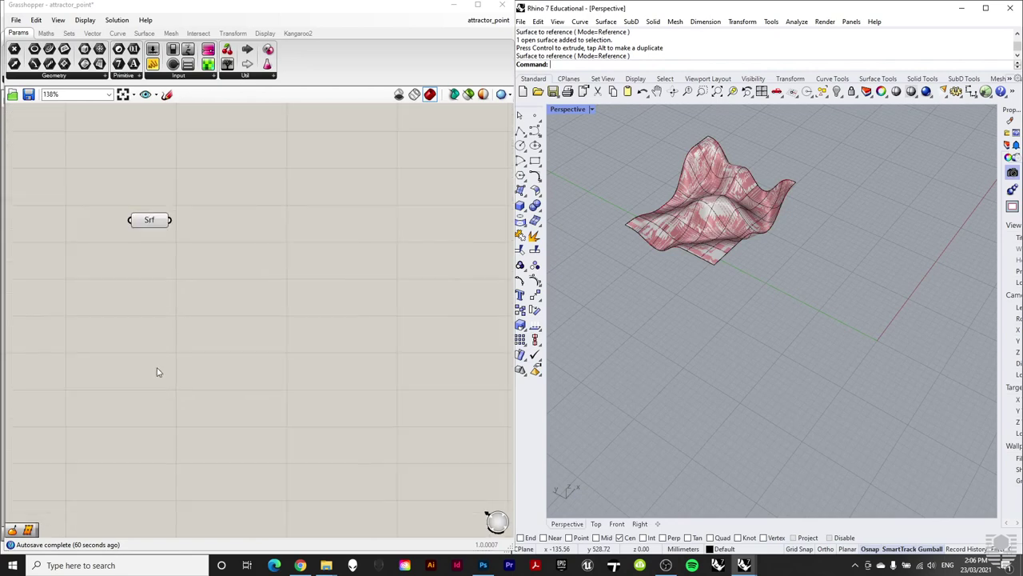
click(46, 33)
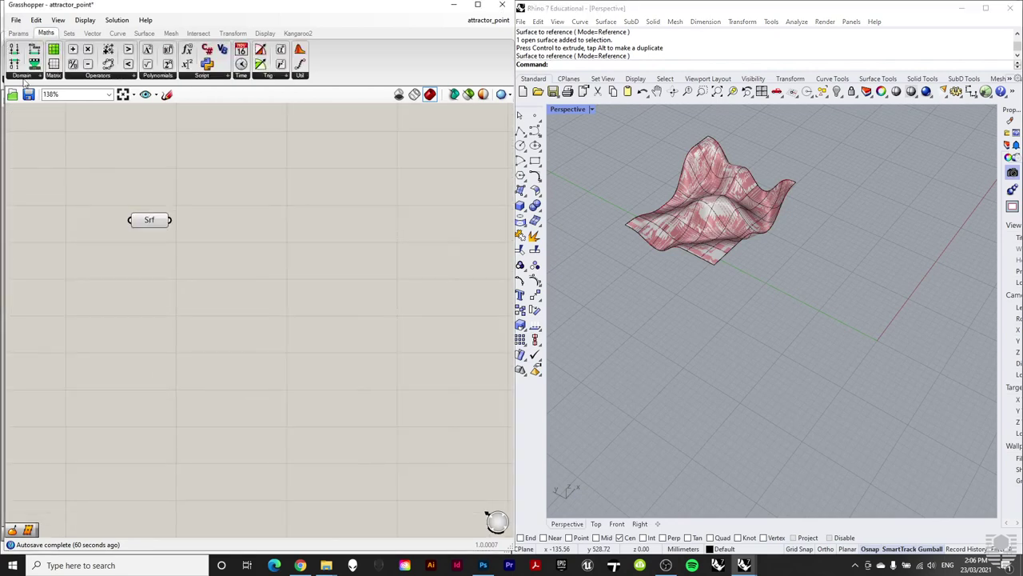
click(21, 75)
drag(66, 291, 240, 274)
drag(170, 220, 208, 253)
Step: Create an integer number slider ranging from 0 to 100 with a value of 10 beside Divide Domain²
click(139, 279)
double_click(120, 281)
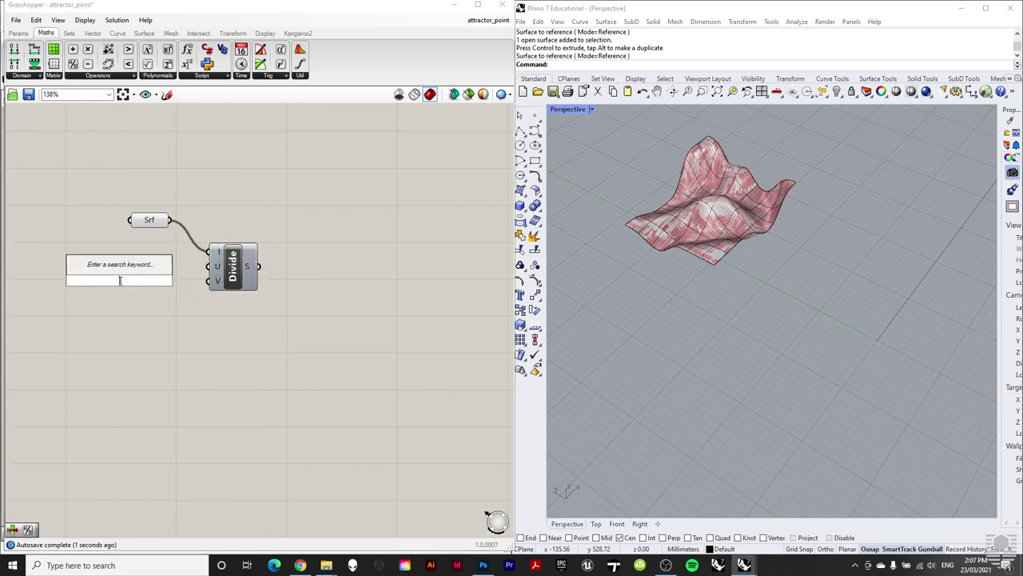
text(0)
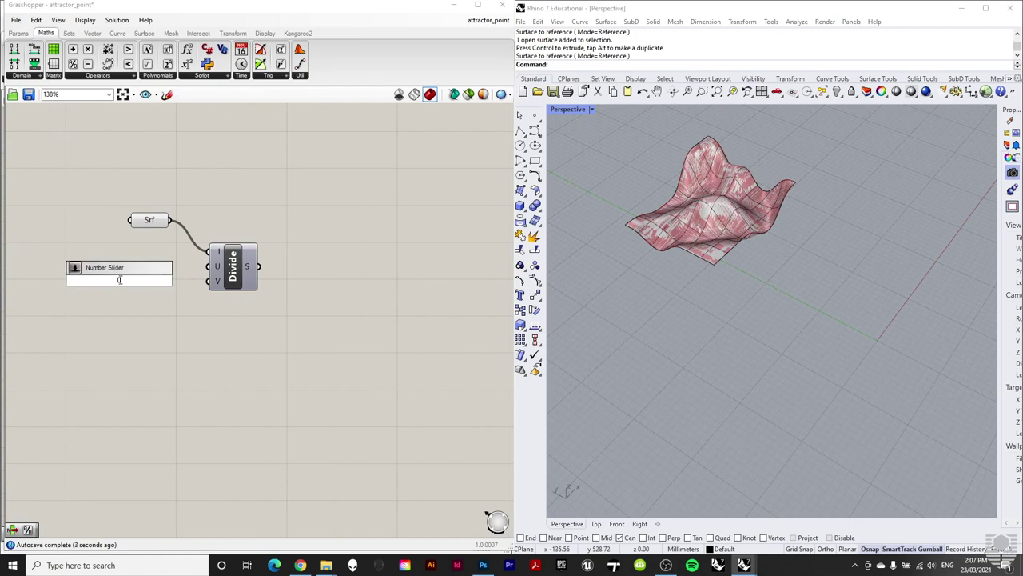
text(<10<100)
key(Return)
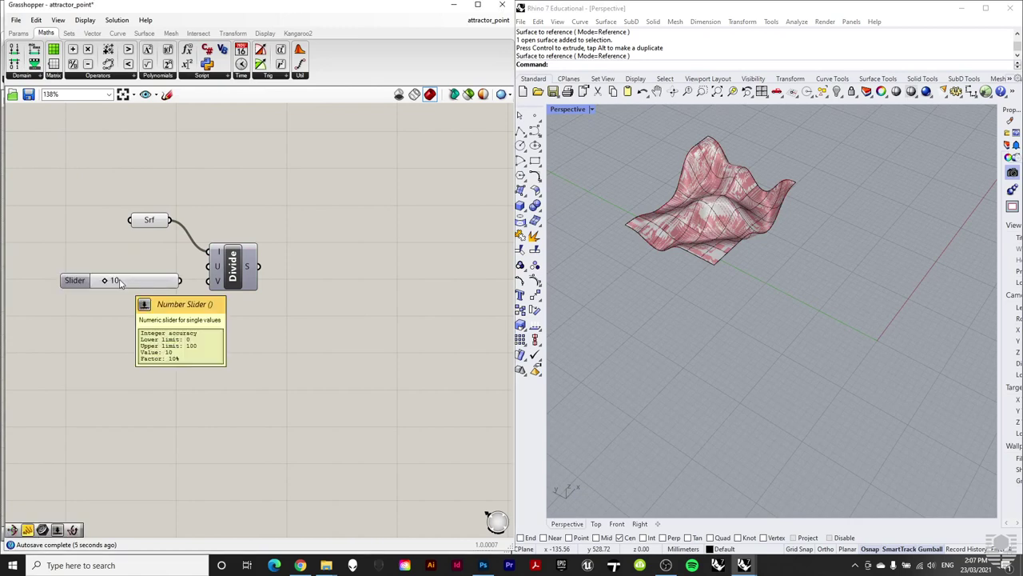
Step: Connect the slider to both the U and V inputs of Divide Domain² and set it to 79
drag(120, 282, 116, 274)
drag(183, 274, 207, 282)
click(220, 302)
drag(112, 274, 160, 285)
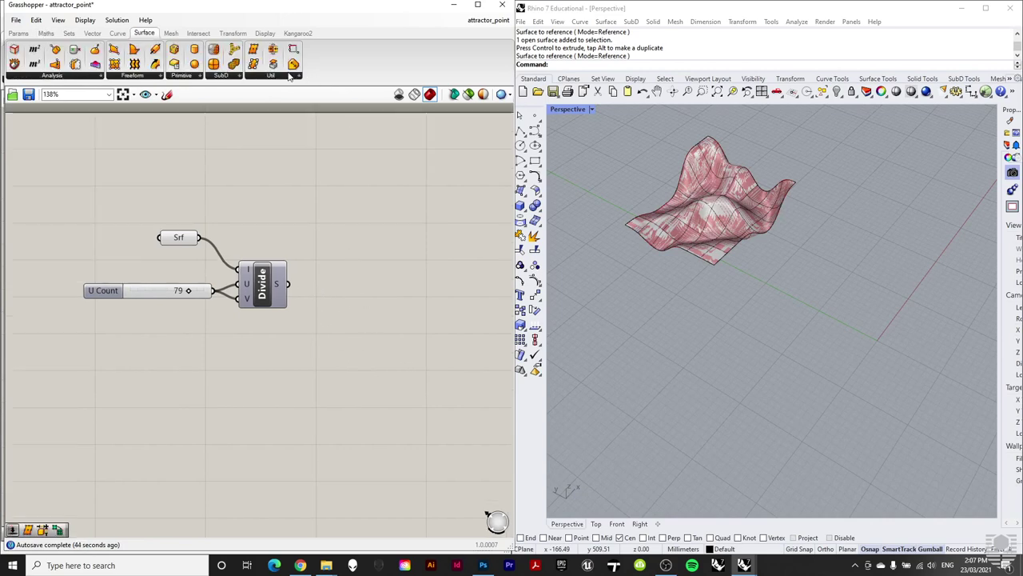
Step: Add an Isotrim component and feed it the divided domains and the referenced surface, inspecting the subdivided surface in Rhino
click(290, 75)
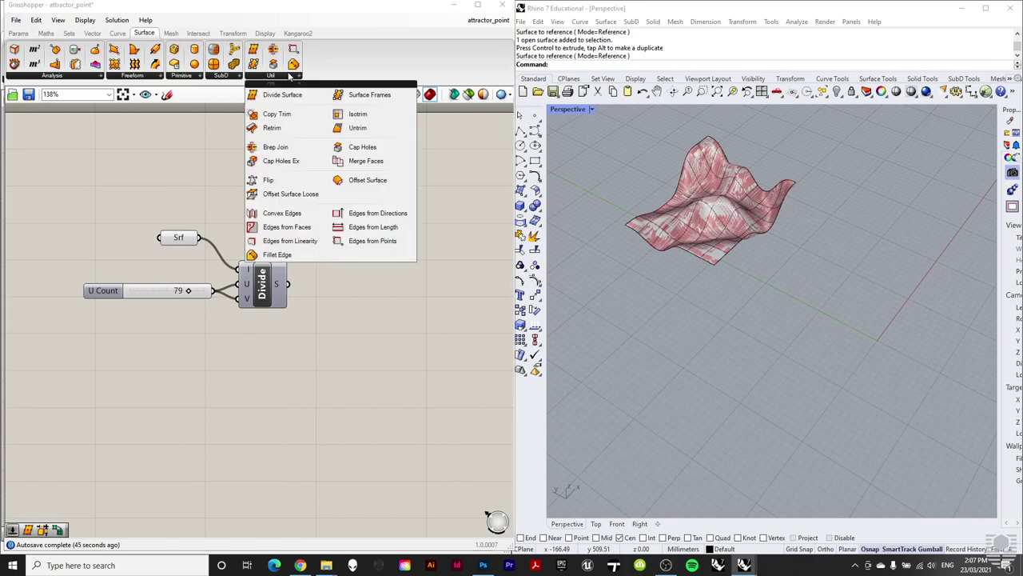
drag(359, 113, 370, 256)
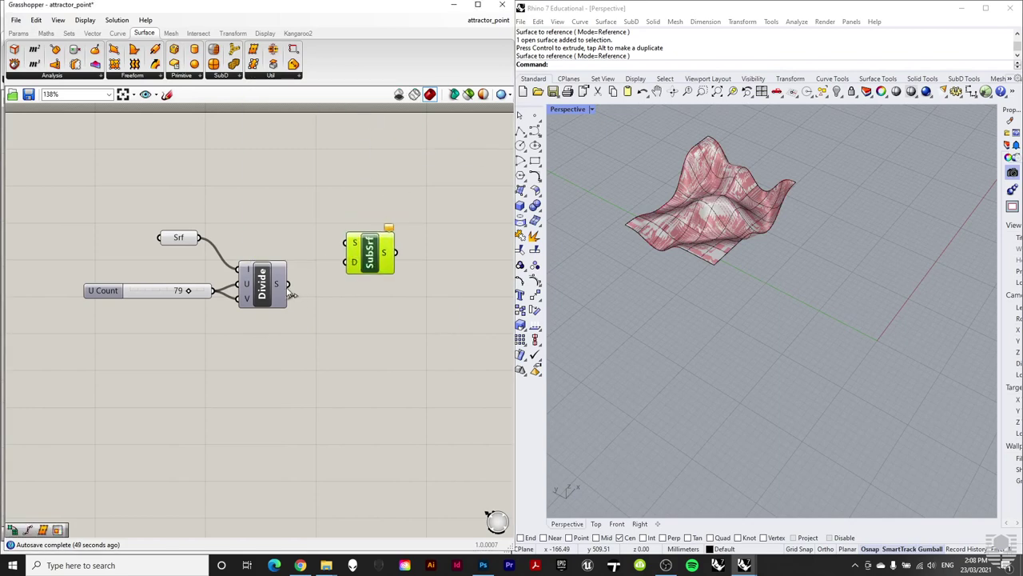
drag(289, 285, 357, 267)
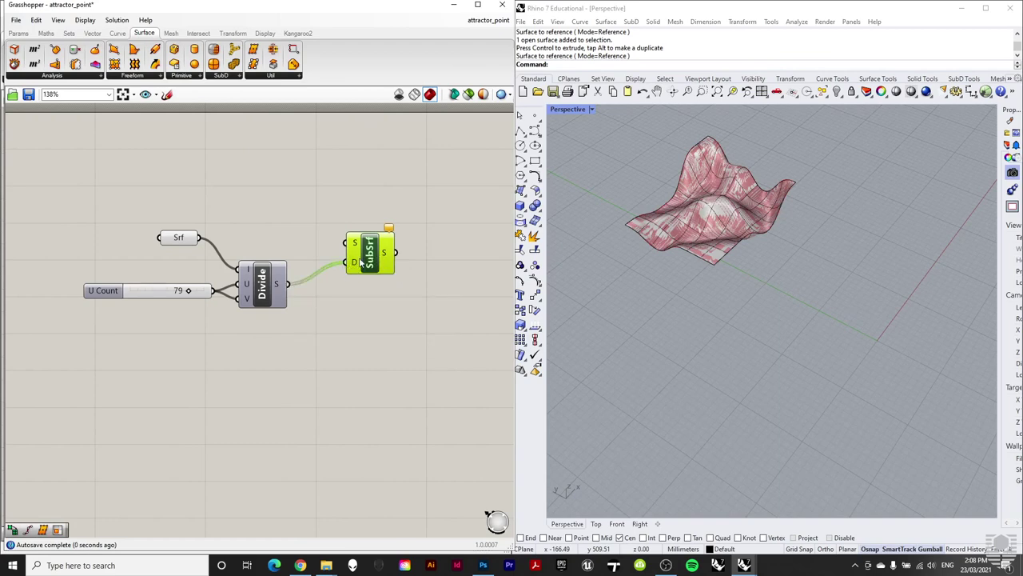
drag(200, 237, 366, 283)
click(715, 267)
scroll(648, 151, up, 5)
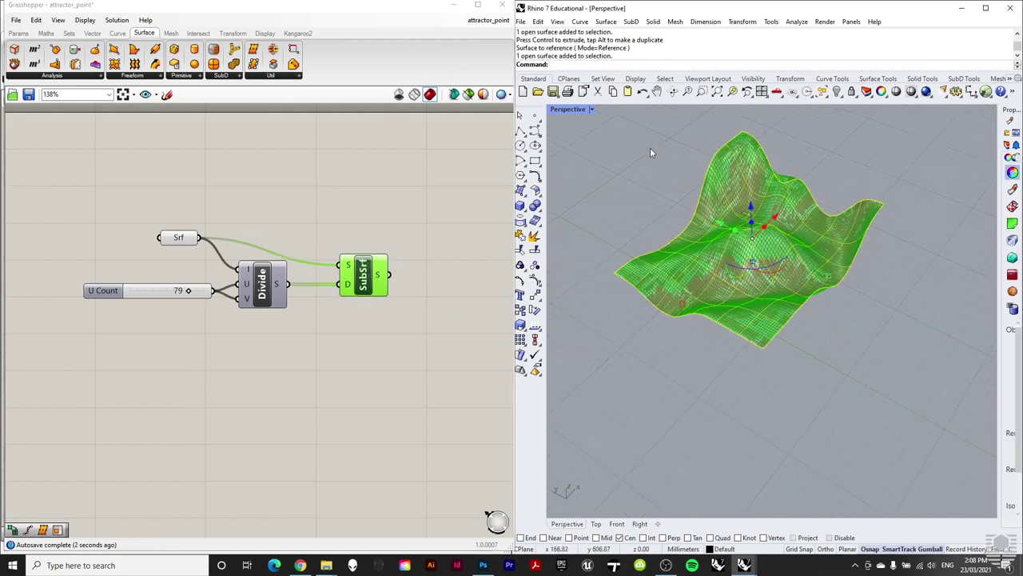
click(651, 165)
scroll(765, 334, down, 4)
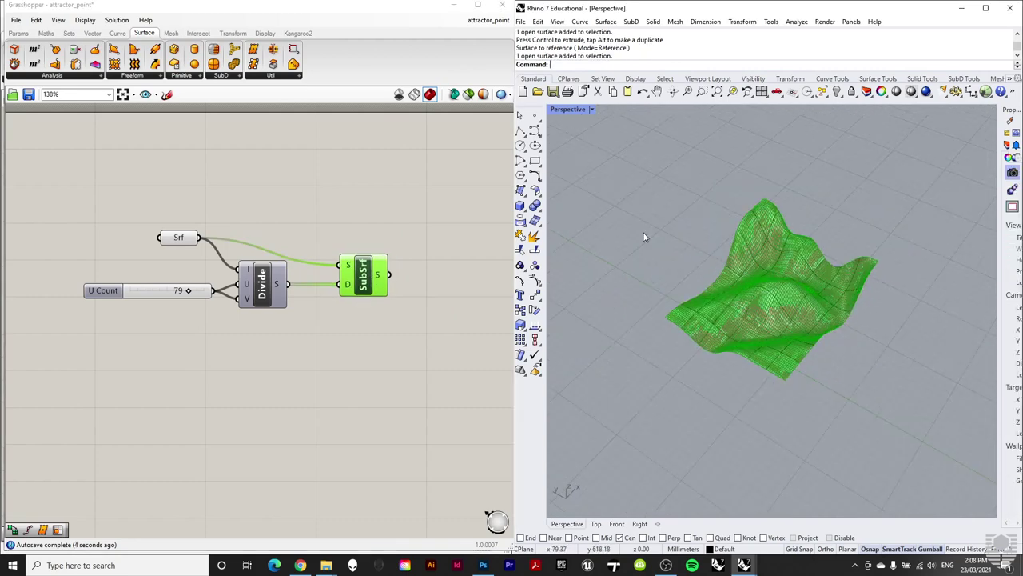
scroll(853, 320, down, 2)
Step: Internalise the Surface parameter's data and move the original Rhino surface about 317 mm away along the Y axis
click(178, 239)
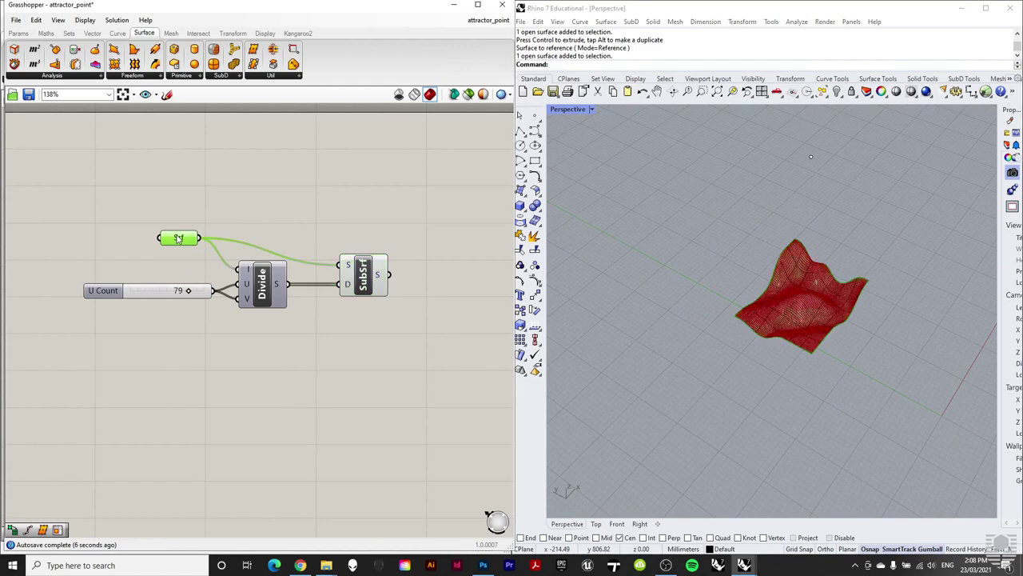
right_click(179, 239)
click(236, 431)
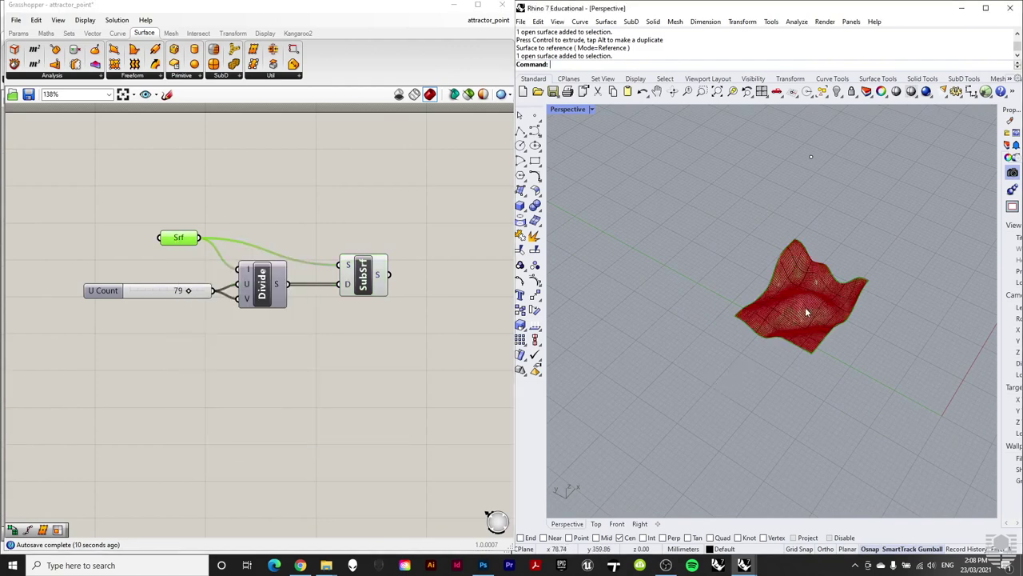
click(796, 280)
drag(796, 280, 687, 228)
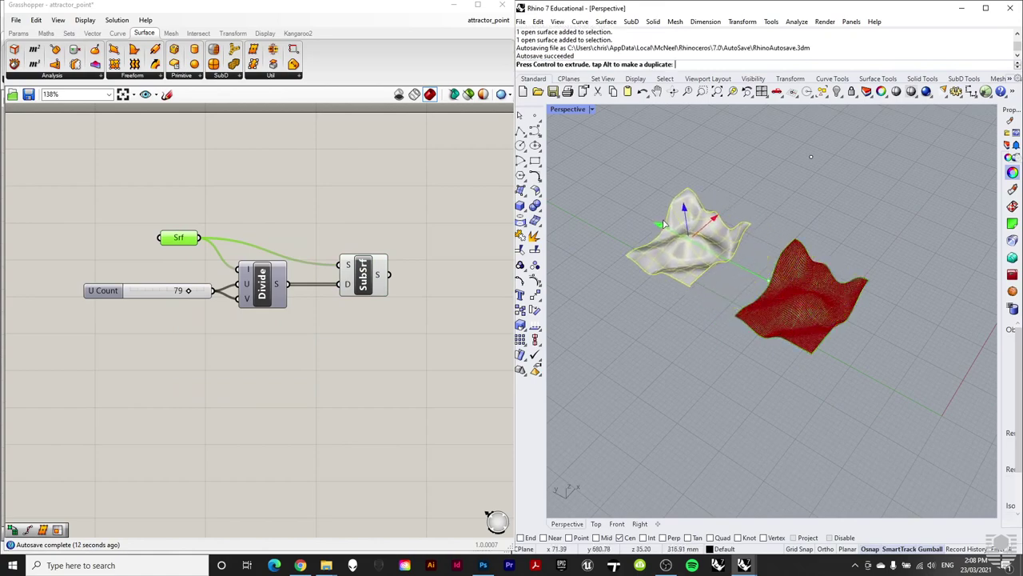
Step: Set the shared U and V count slider to 28 and inspect the coarser subdivided surface in Rhino
key(Escape)
scroll(802, 315, up, 6)
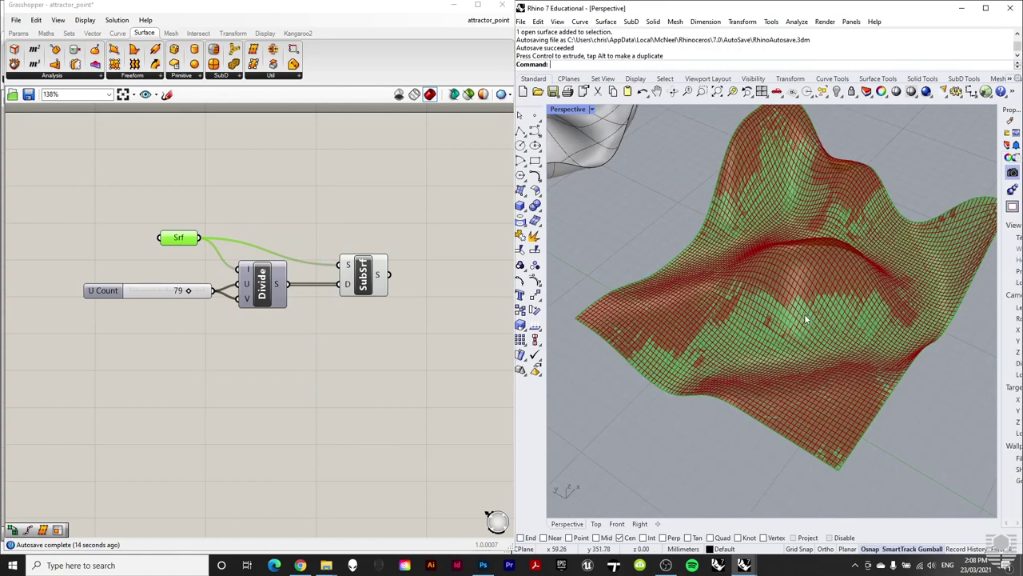
drag(189, 291, 152, 292)
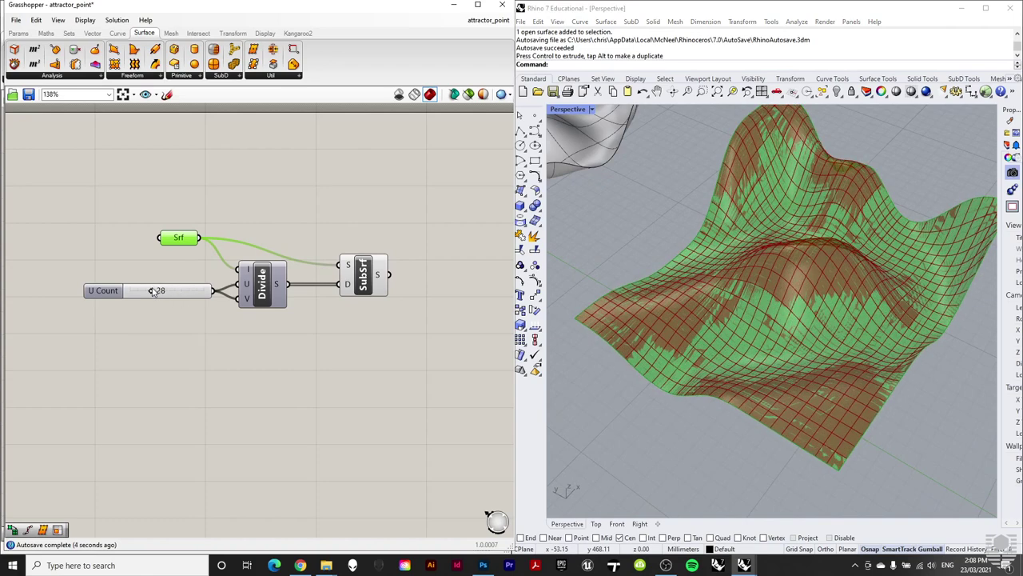
click(209, 355)
right_drag(767, 339, 759, 297)
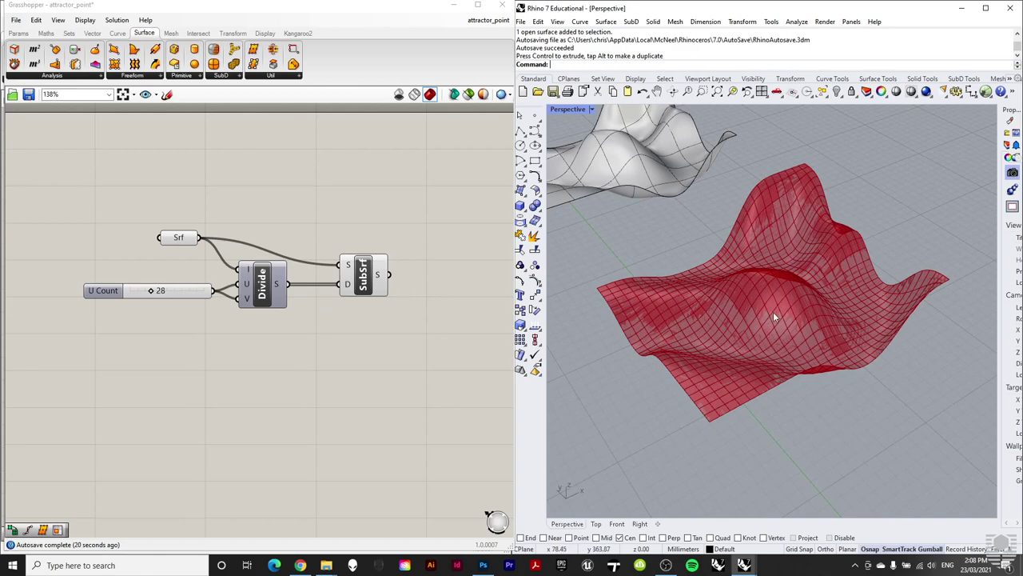
scroll(767, 320, up, 2)
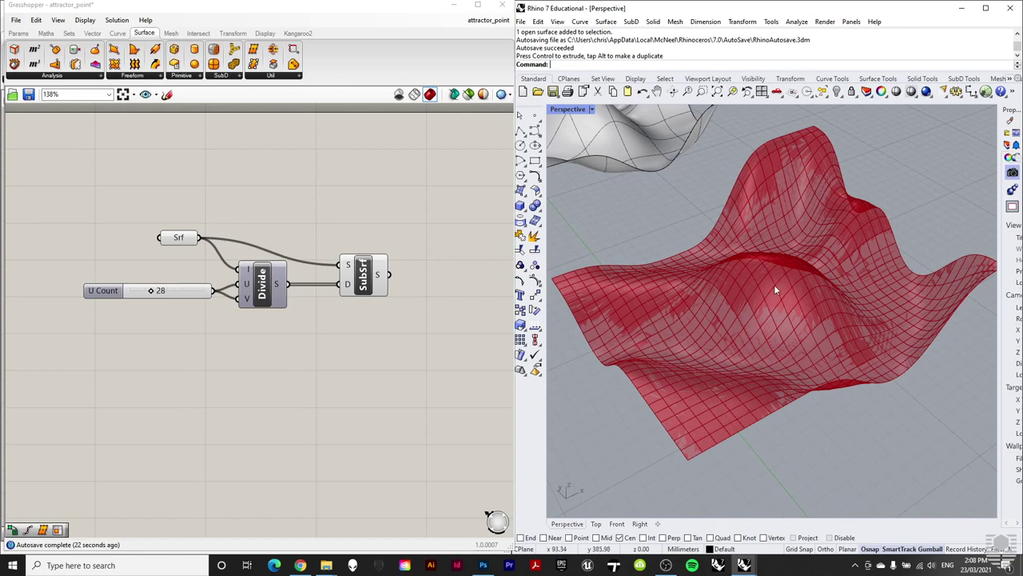
scroll(771, 297, up, 3)
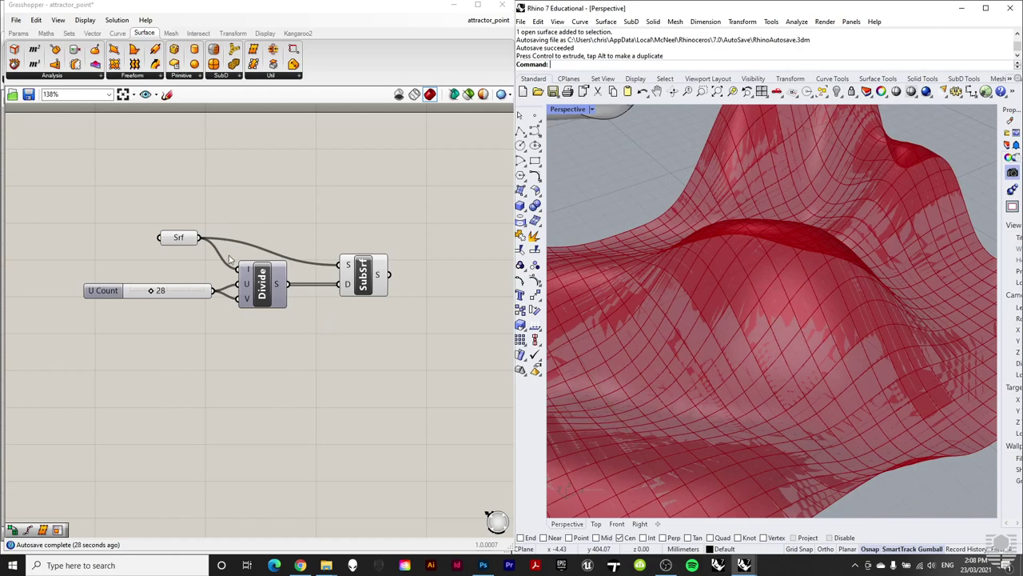
Step: Add a List Item component after Isotrim and feed its list input with the subdivided surfaces
scroll(72, 248, down, 2)
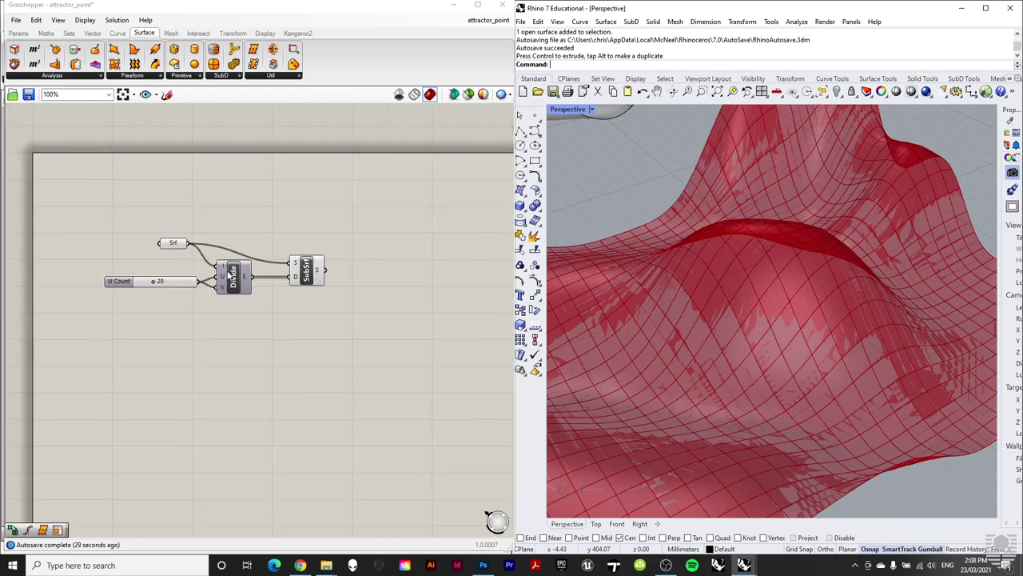
click(45, 33)
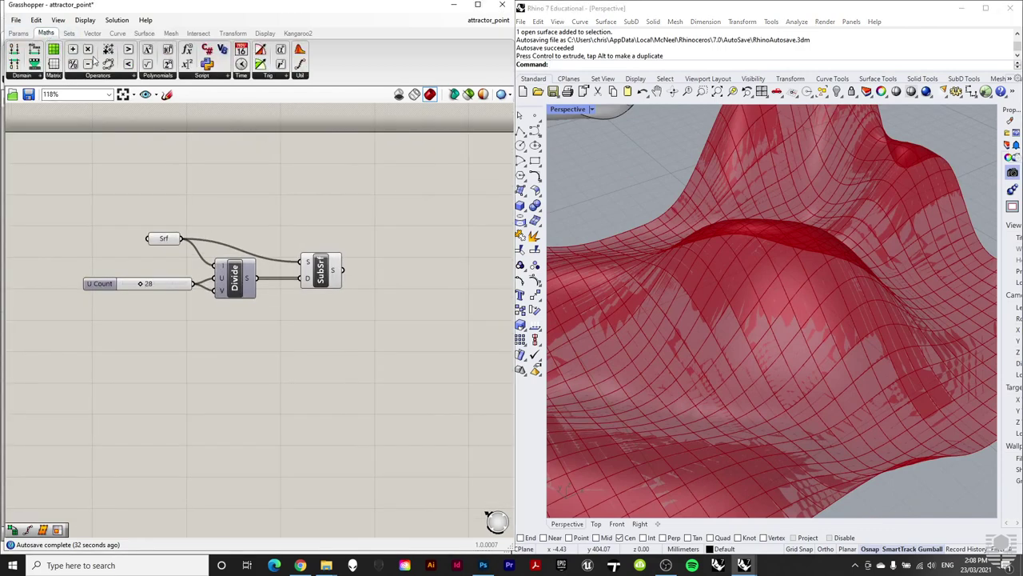
click(70, 34)
click(62, 76)
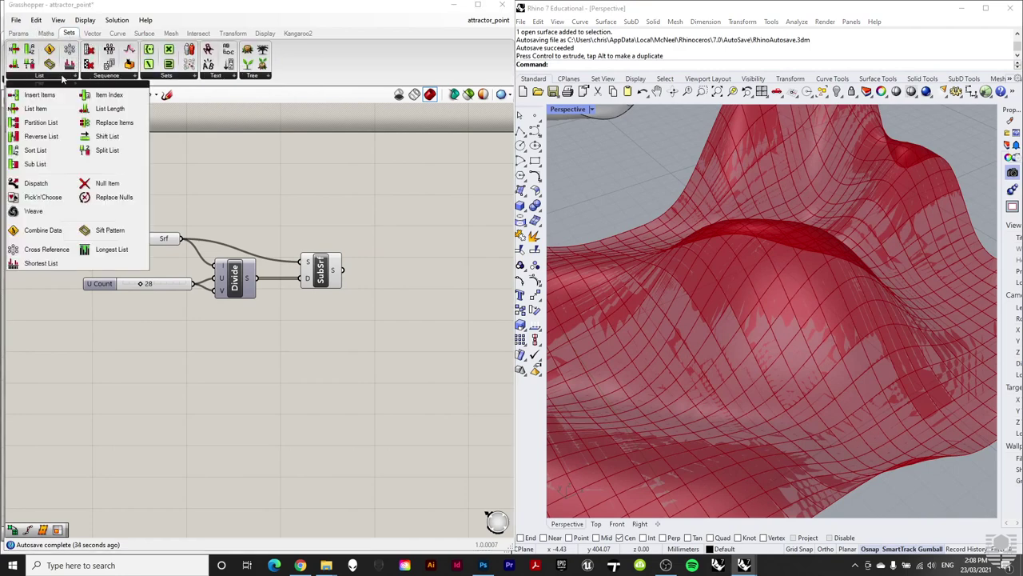
drag(35, 108, 408, 295)
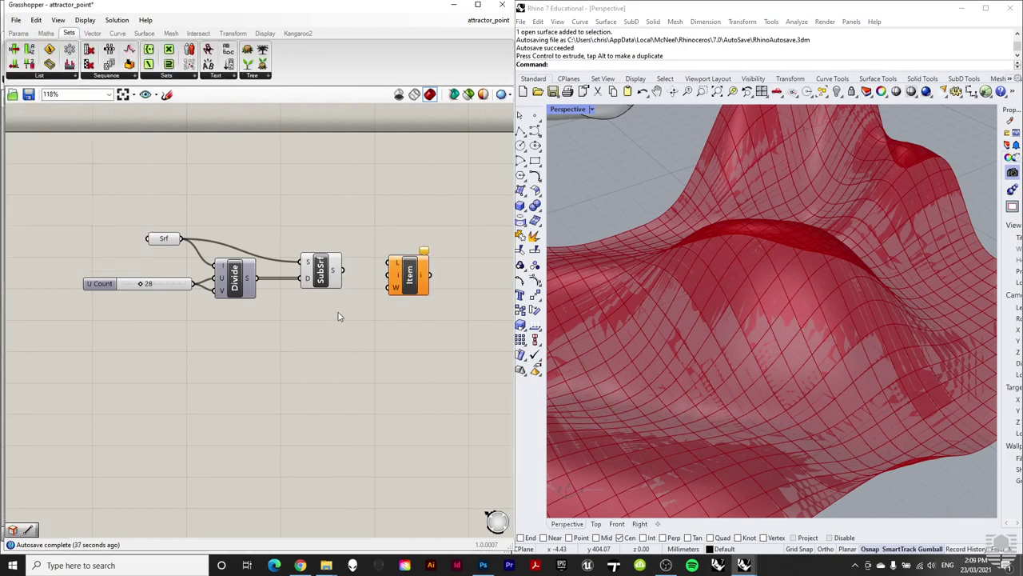
drag(341, 269, 389, 334)
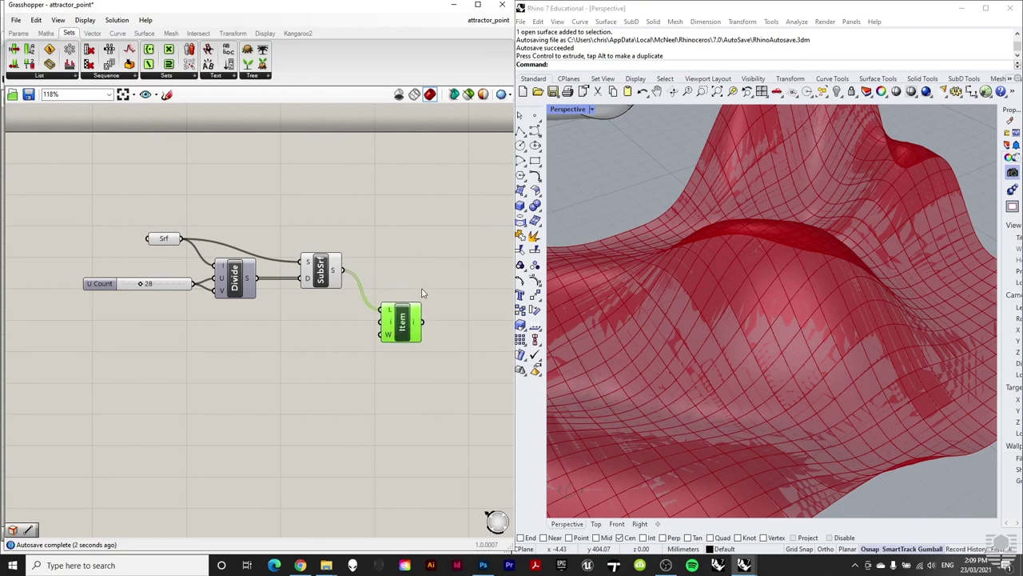
Step: Duplicate the U Count slider, connect the copy to the List Item's index input and set it to 87
alt+drag(168, 286, 381, 322)
scroll(437, 238, down, 1)
right_drag(605, 346, 614, 373)
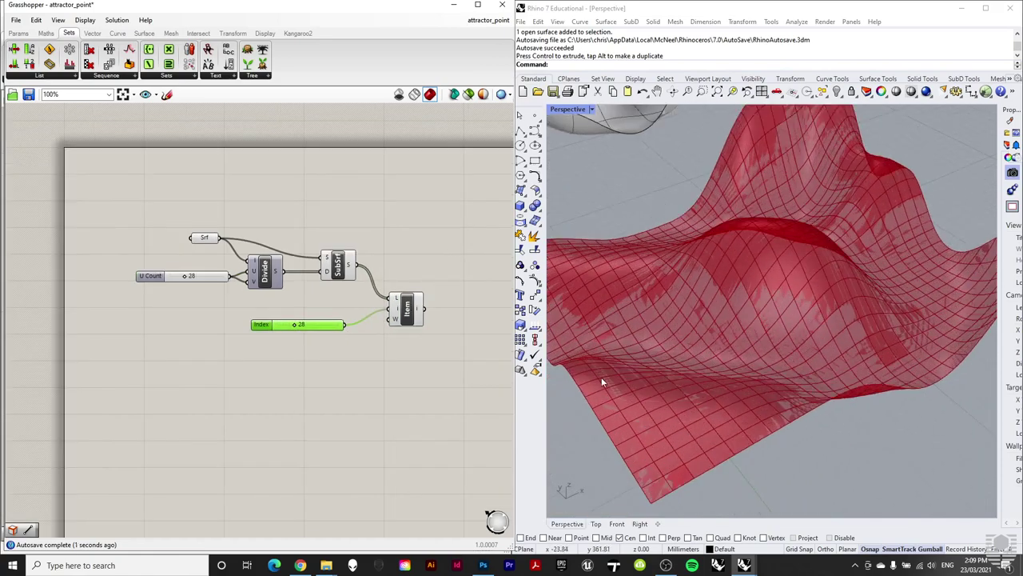
drag(297, 325, 339, 326)
scroll(691, 437, up, 3)
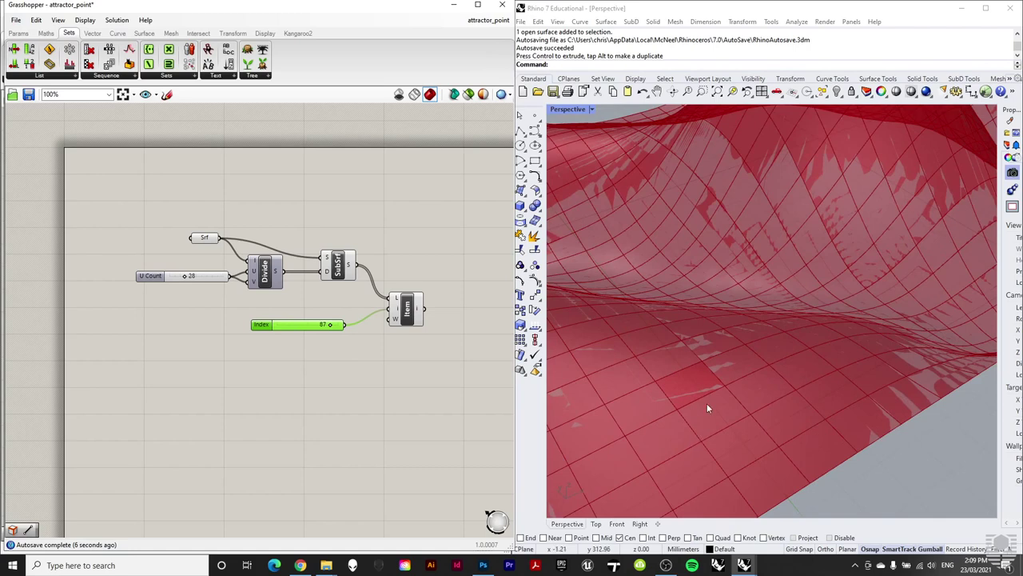
scroll(646, 264, down, 3)
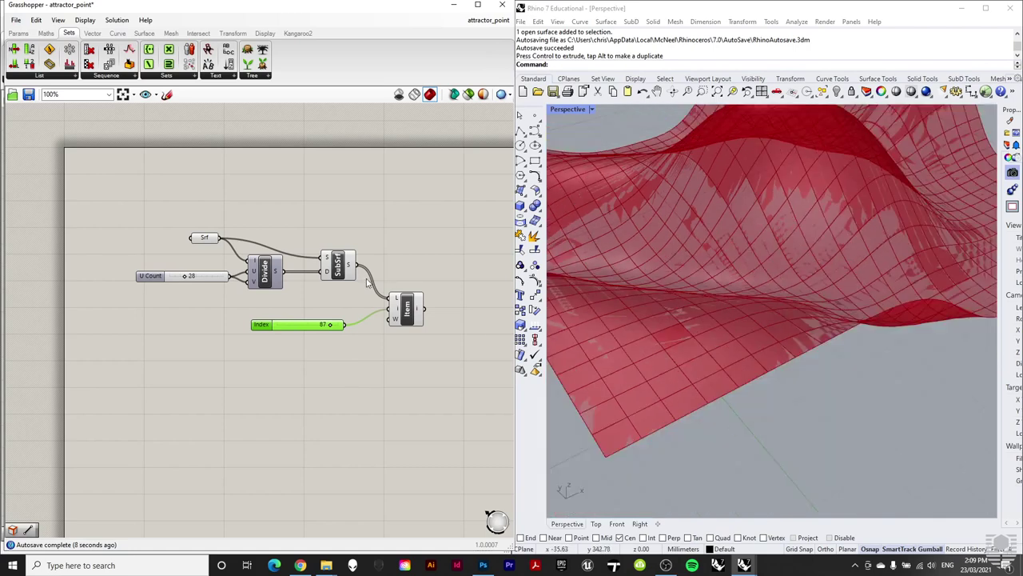
Step: Turn off the Isotrim component's preview and check the single panel picked out by List Item
click(340, 268)
right_click(342, 267)
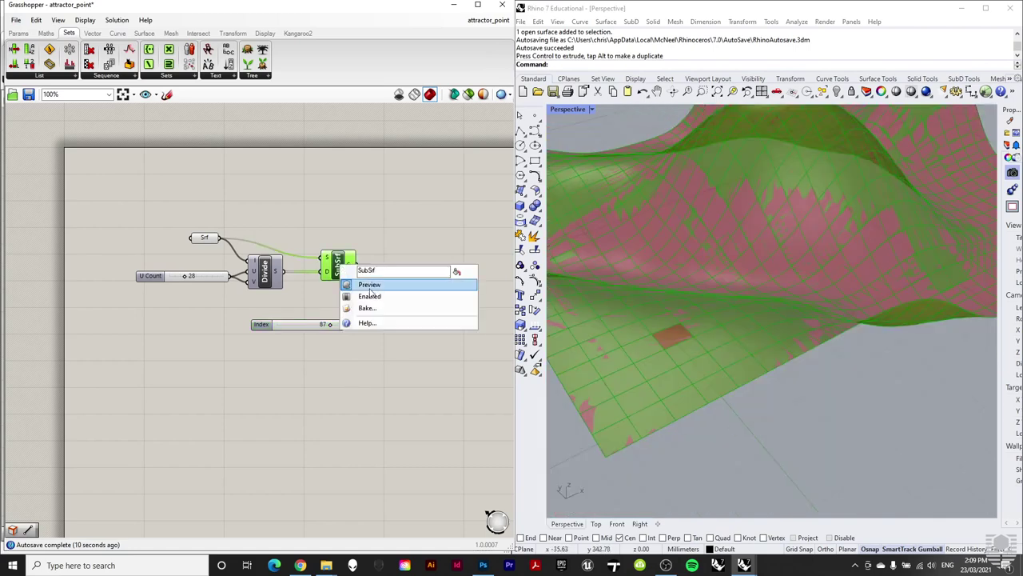
click(366, 285)
scroll(795, 449, down, 2)
scroll(689, 373, up, 4)
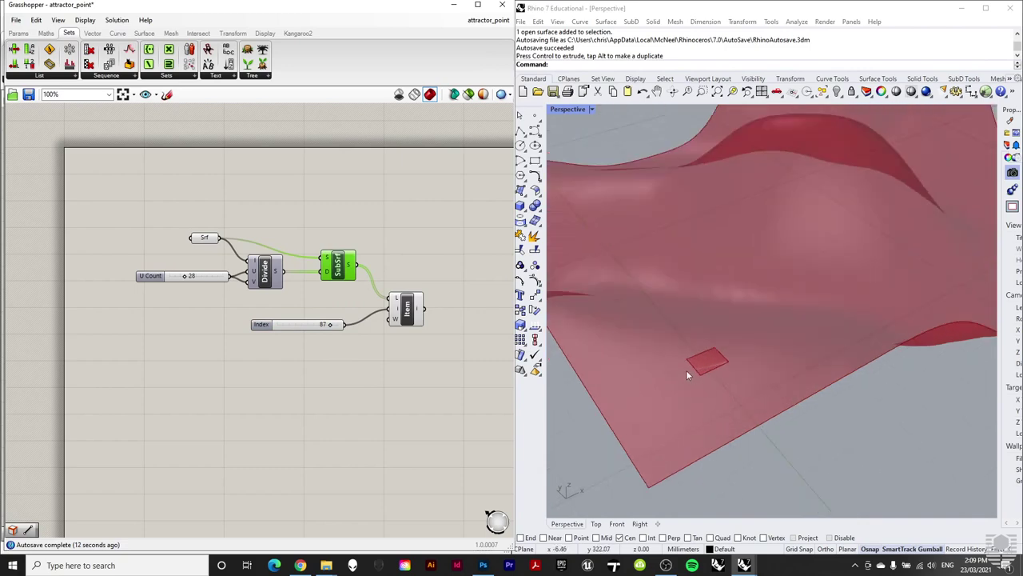
scroll(320, 335, down, 2)
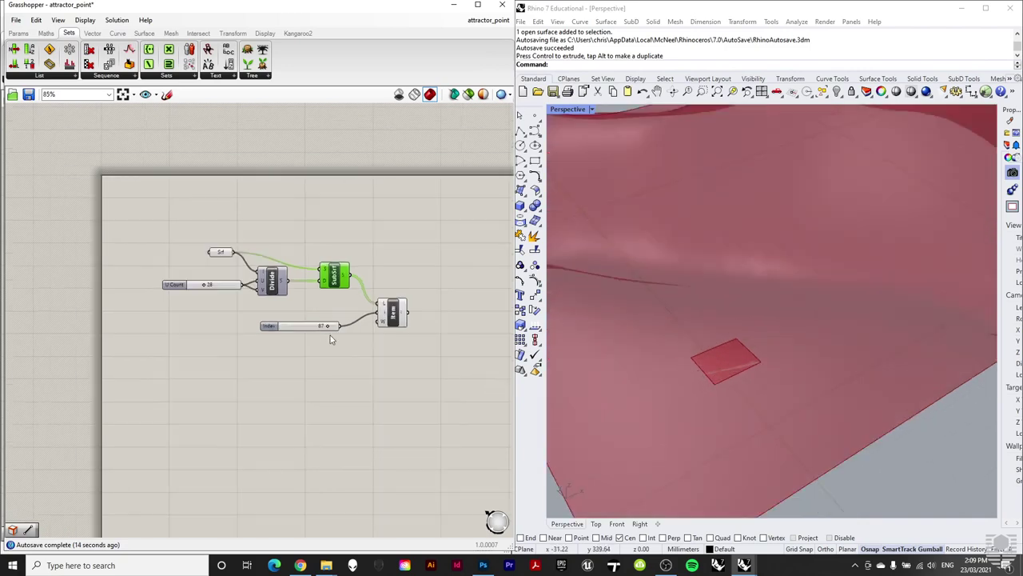
scroll(490, 356, up, 2)
click(363, 299)
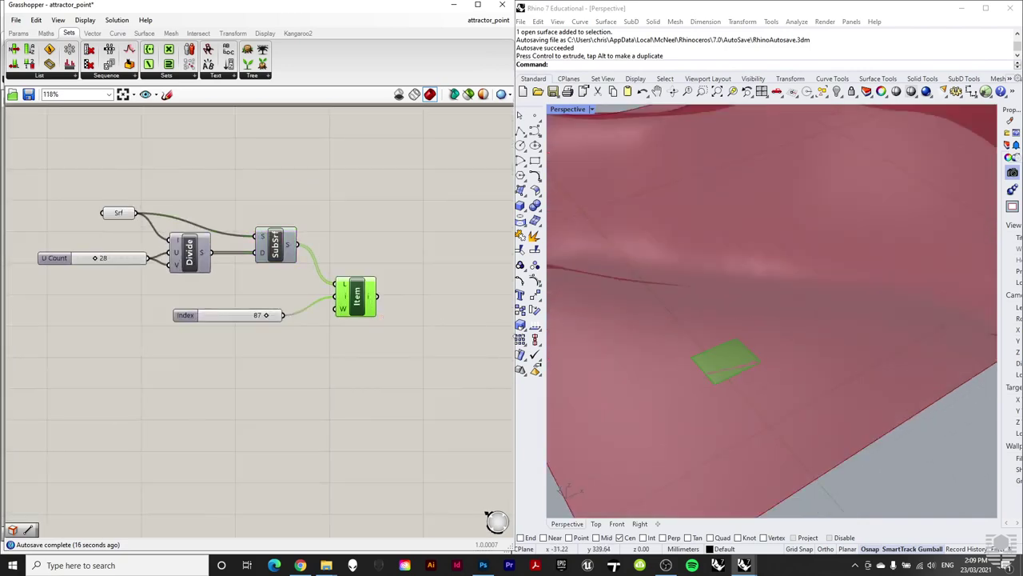
click(451, 345)
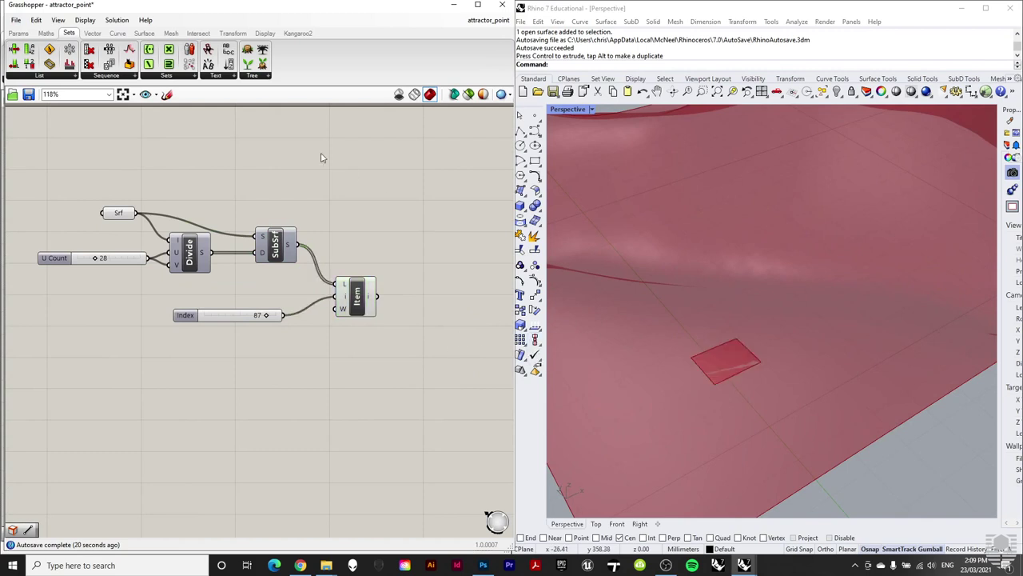
Step: Add a Deconstruct Brep component, feed it the List Item's panel and inspect its vertices output
scroll(207, 49, down, 3)
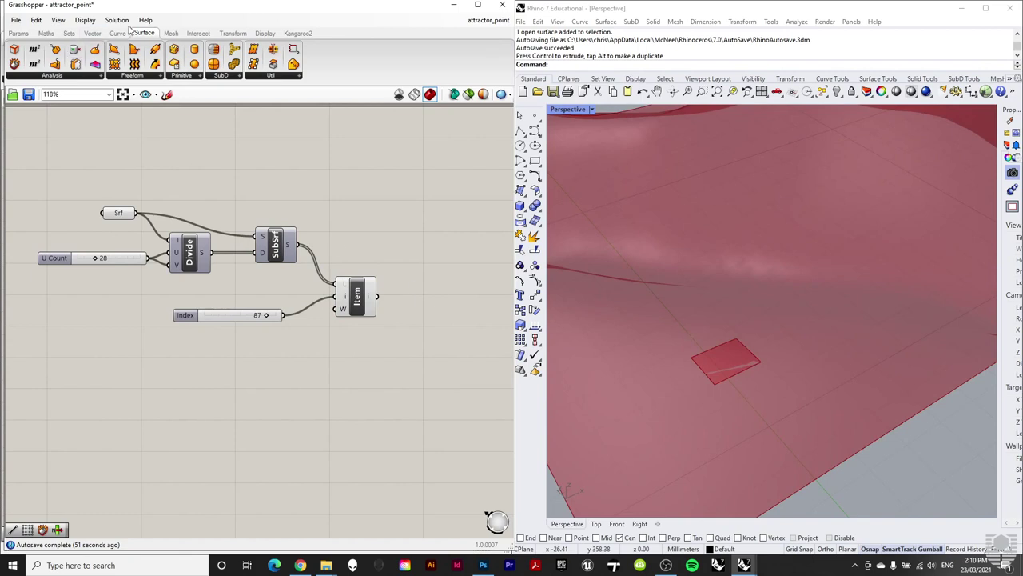
click(93, 78)
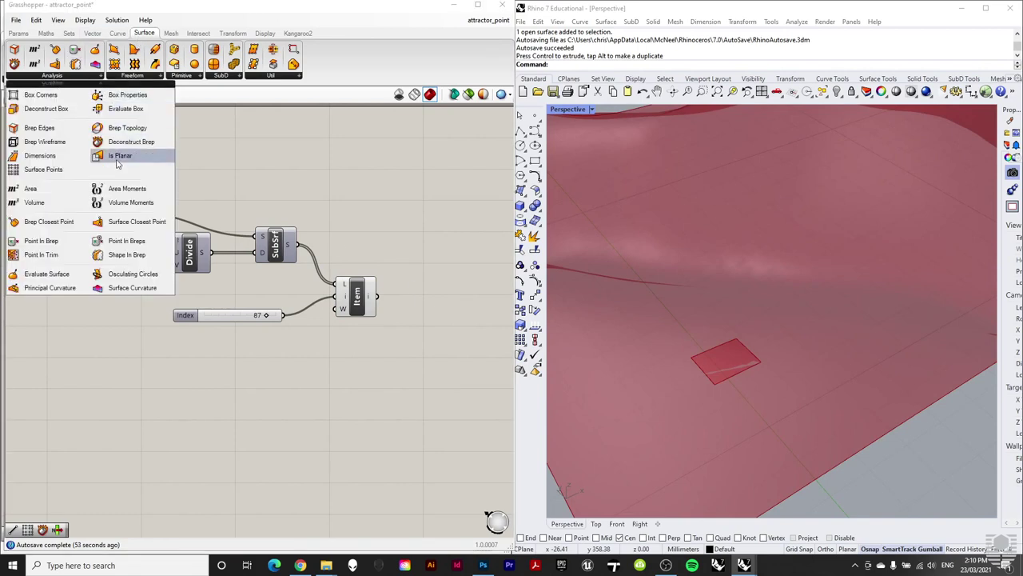
drag(131, 141, 459, 281)
drag(377, 296, 453, 311)
click(457, 347)
click(447, 302)
click(458, 358)
click(447, 299)
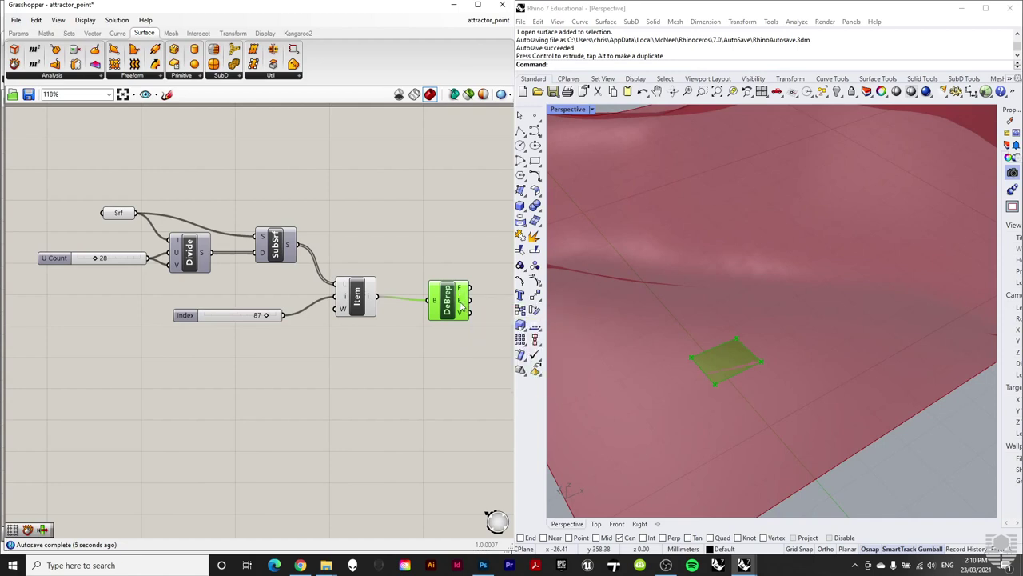
mouse_move(461, 317)
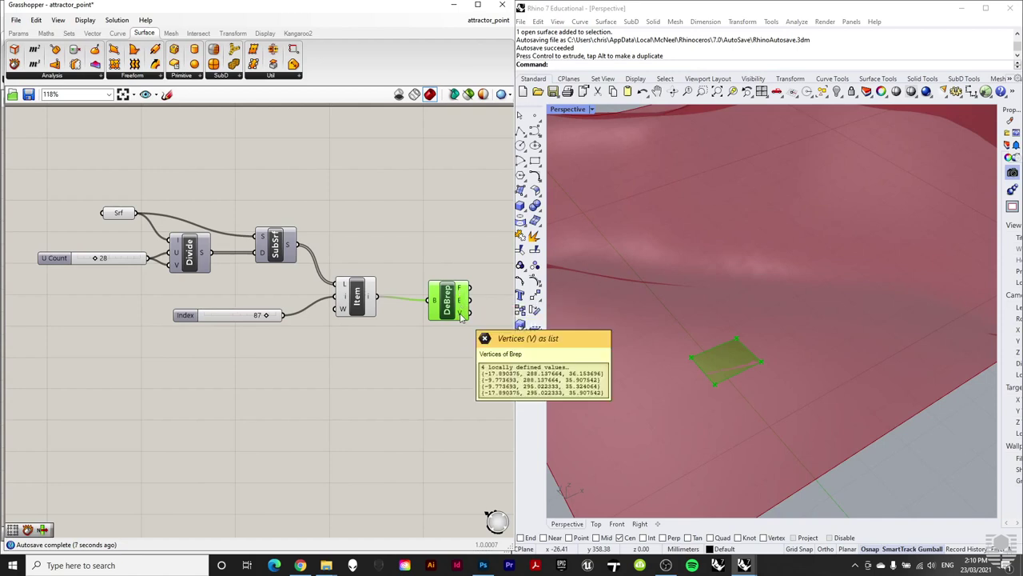
click(428, 212)
Step: Duplicate the List Item with its index slider and feed the copy's list input from the Deconstruct Brep vertices
right_drag(436, 228, 319, 186)
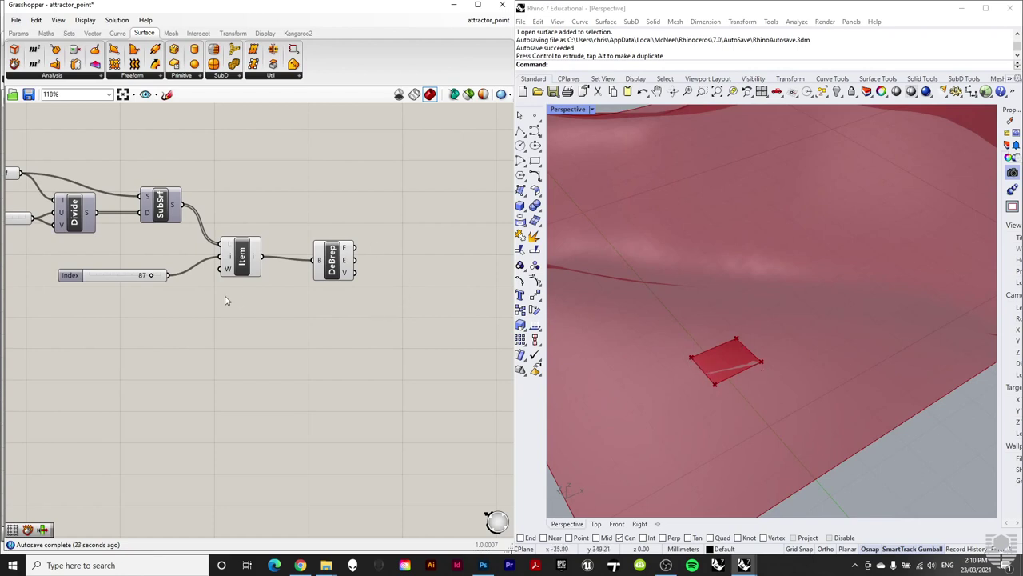
click(238, 263)
shift+click(141, 275)
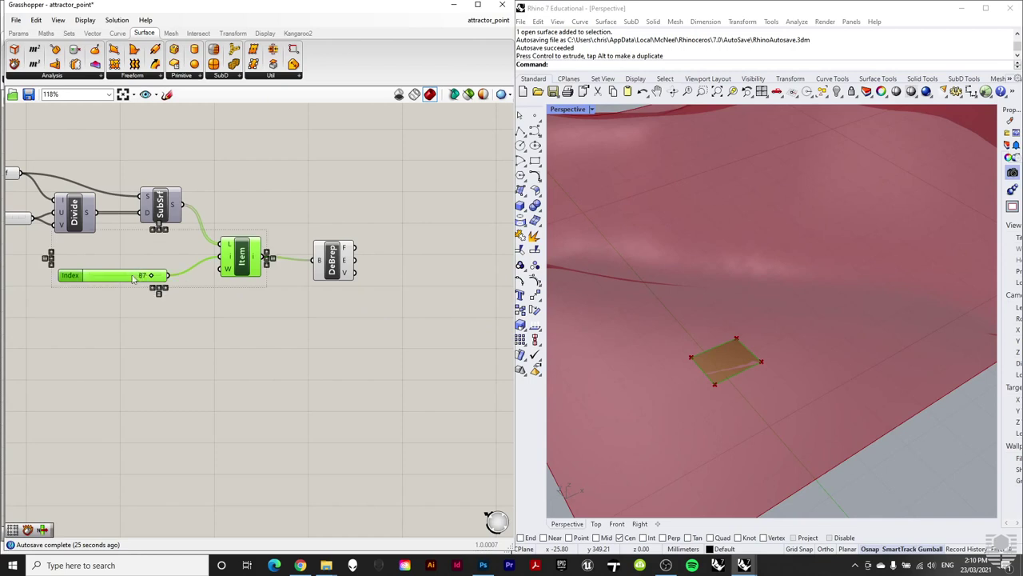
drag(125, 279, 113, 320)
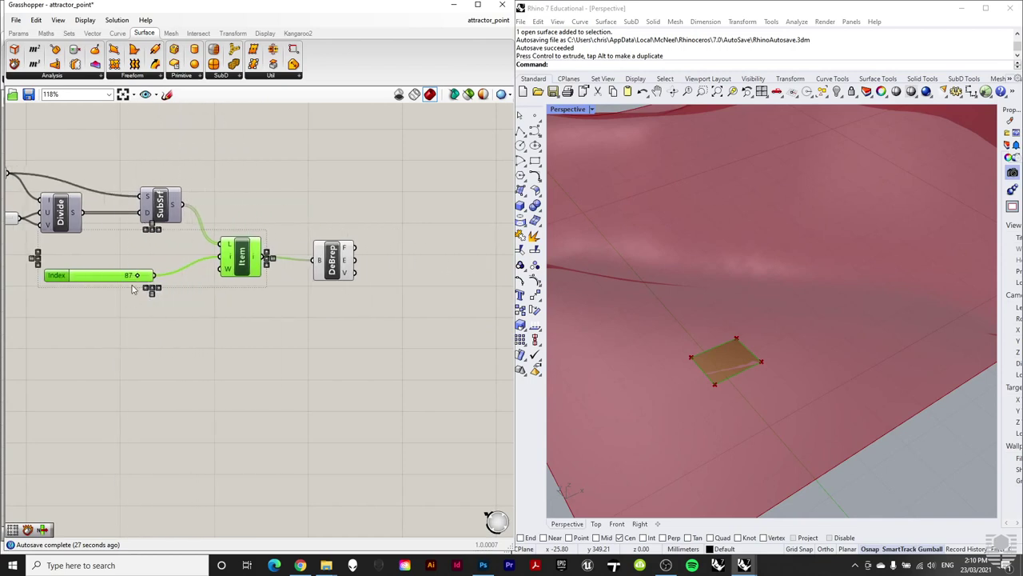
alt+drag(130, 275, 336, 338)
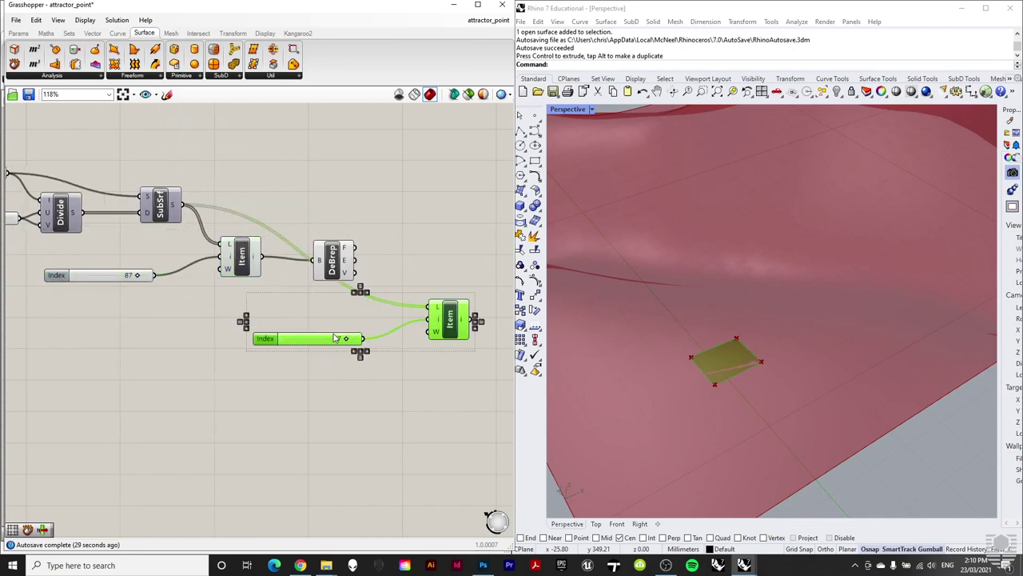
click(408, 410)
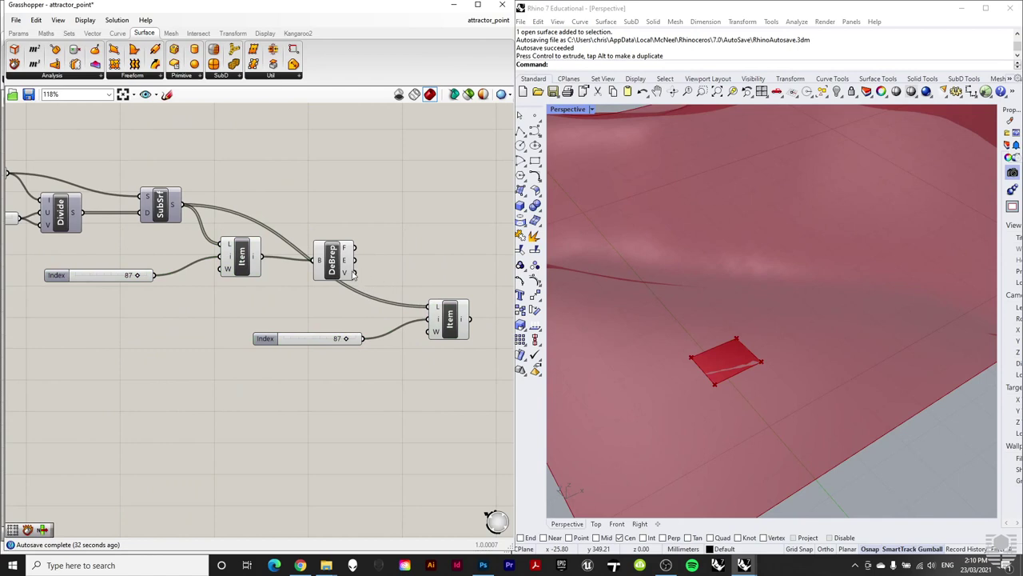
drag(355, 272, 434, 305)
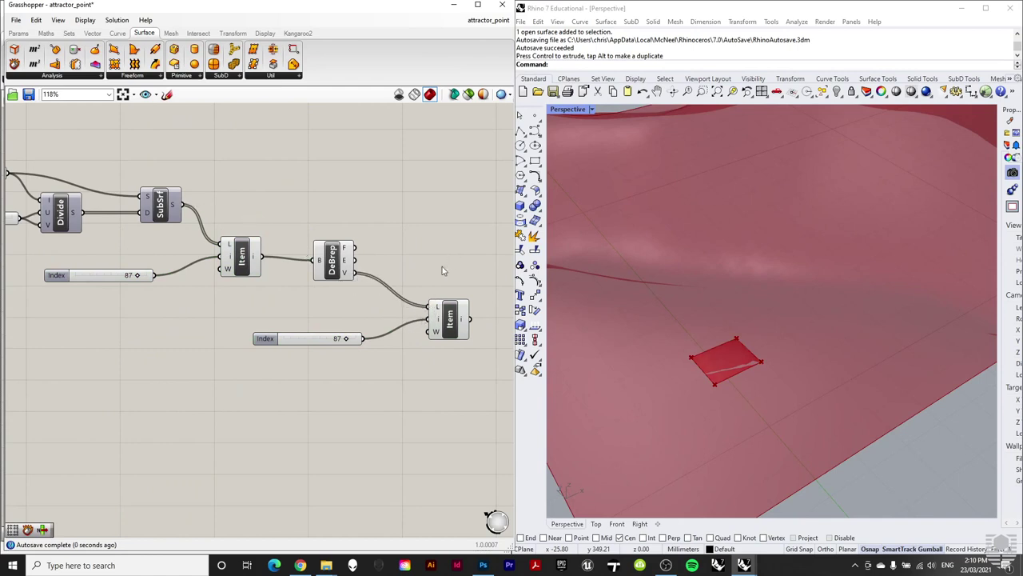
Step: Set the maximum of the copied index slider to 3
double_click(272, 339)
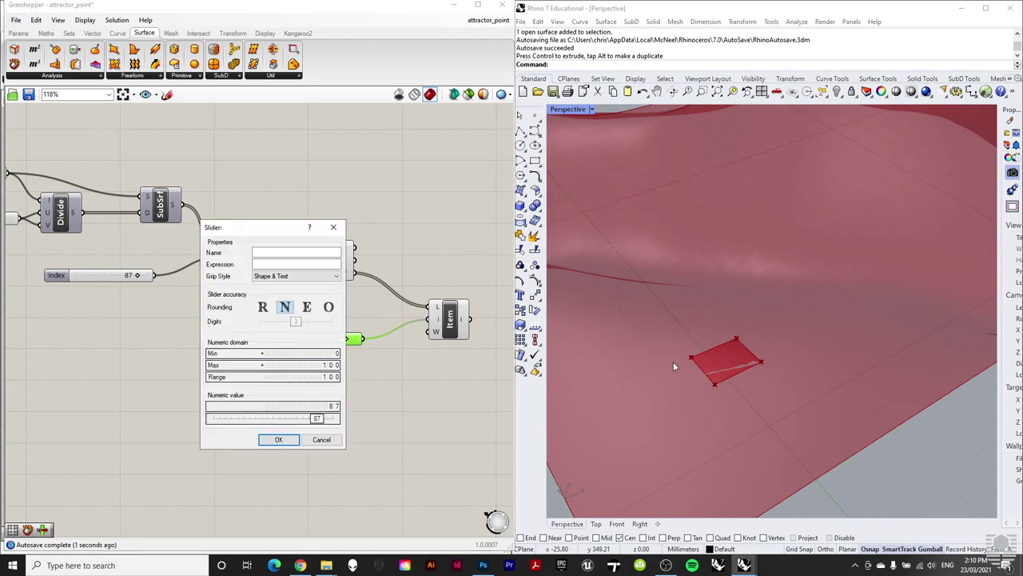
double_click(301, 365)
text(3)
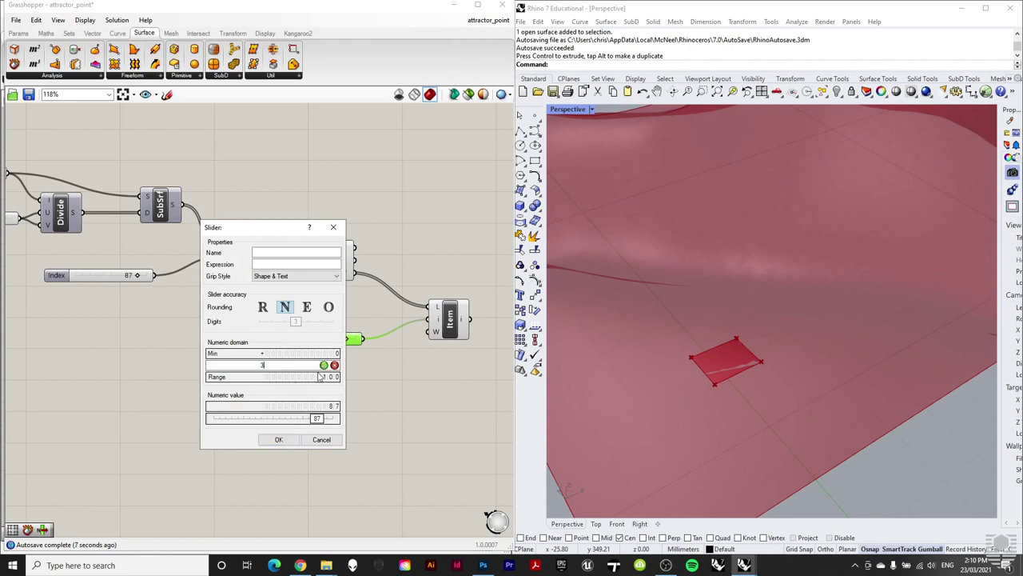
click(323, 365)
click(278, 438)
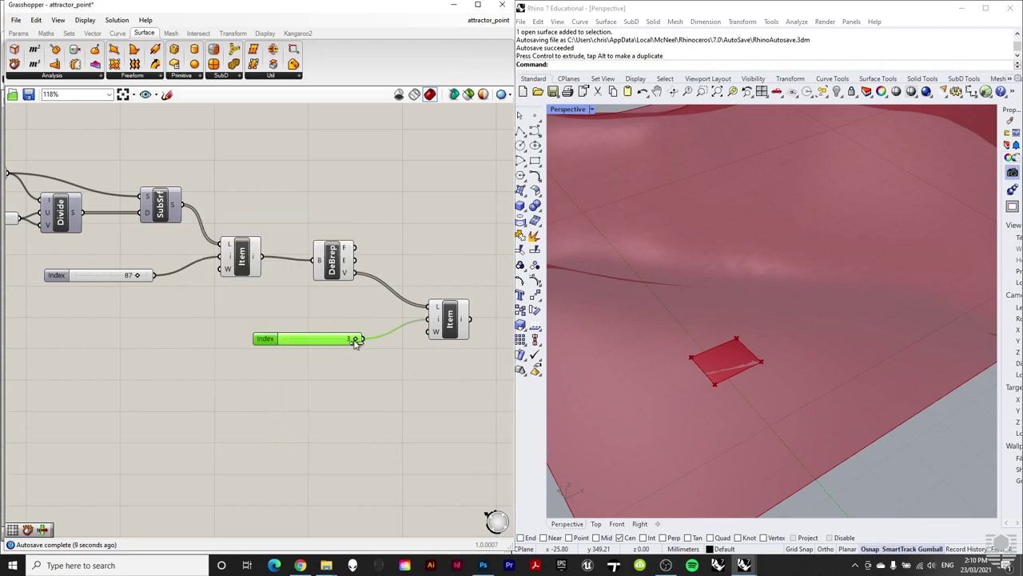
Step: Set the vertex index slider to 0 and place it directly beside the vertex List Item
click(439, 322)
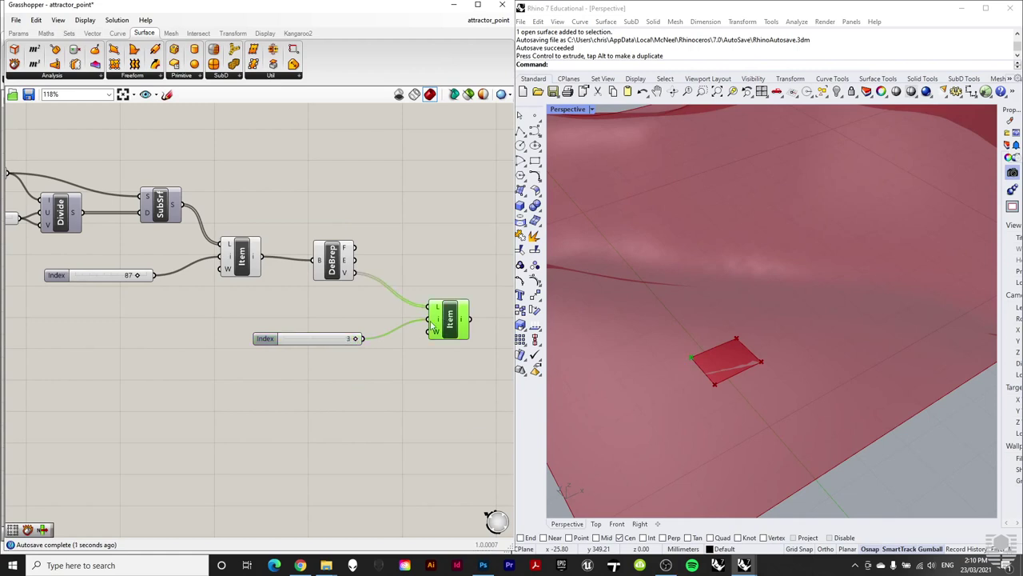
drag(347, 340, 285, 338)
drag(322, 344, 361, 323)
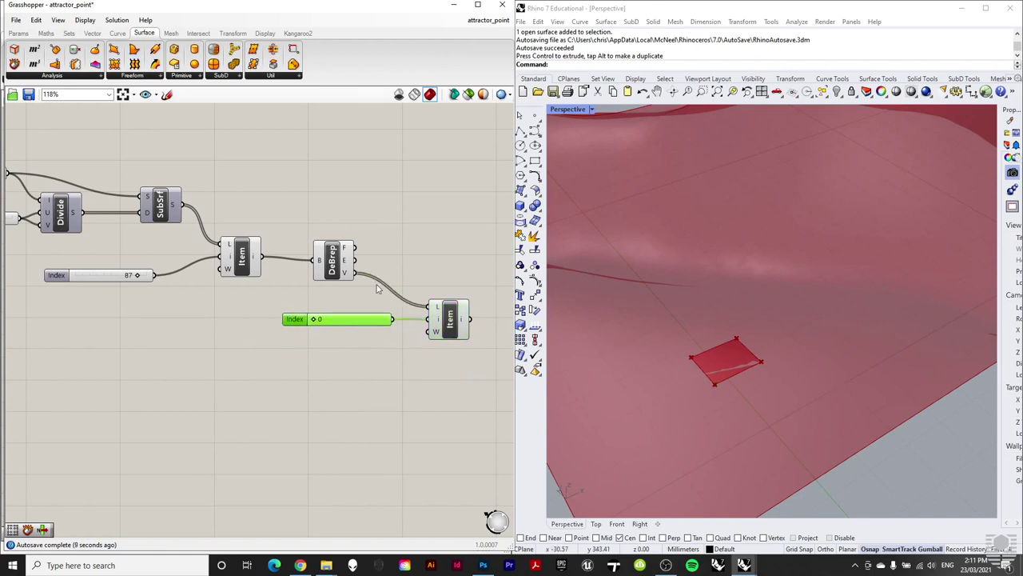
Step: Duplicate the vertex List Item together with its index slider three times, stacking the copies below the original
scroll(384, 298, up, 3)
scroll(248, 207, down, 3)
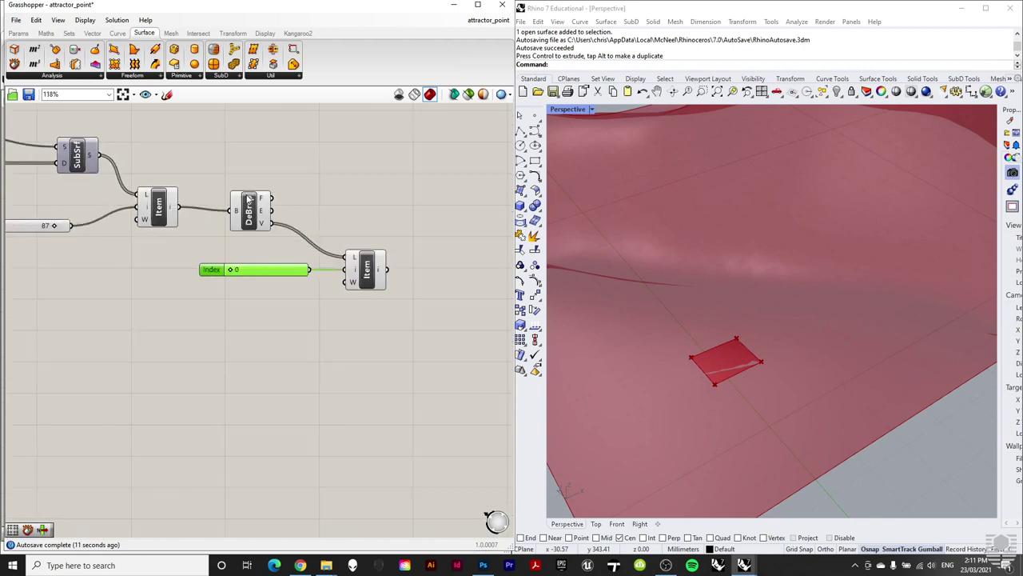
drag(416, 340, 286, 262)
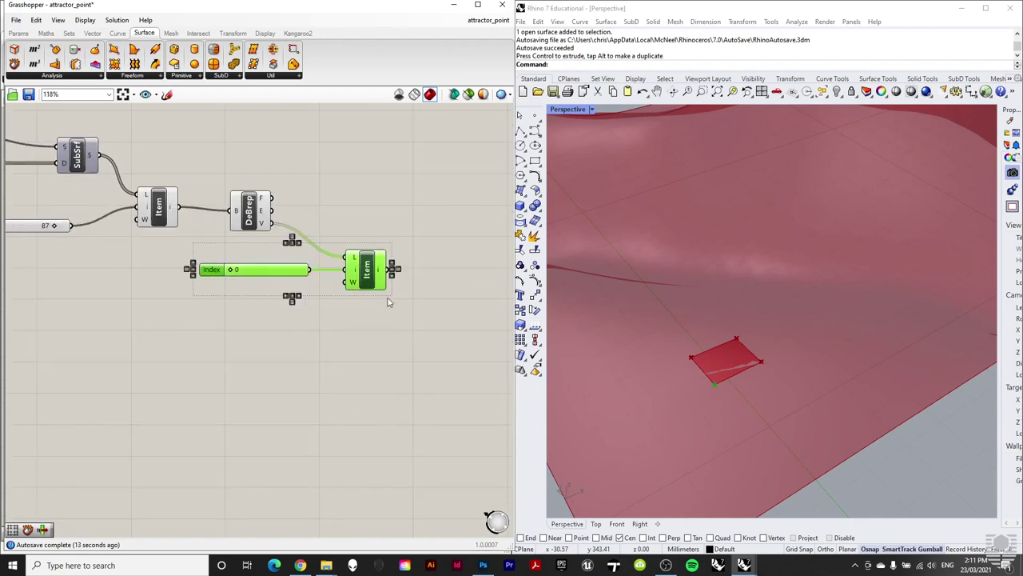
alt+drag(370, 280, 359, 438)
click(425, 335)
Step: Set the three copied index sliders to 2, 1 and 3 in descending order, checking each List Item's corner point
click(356, 323)
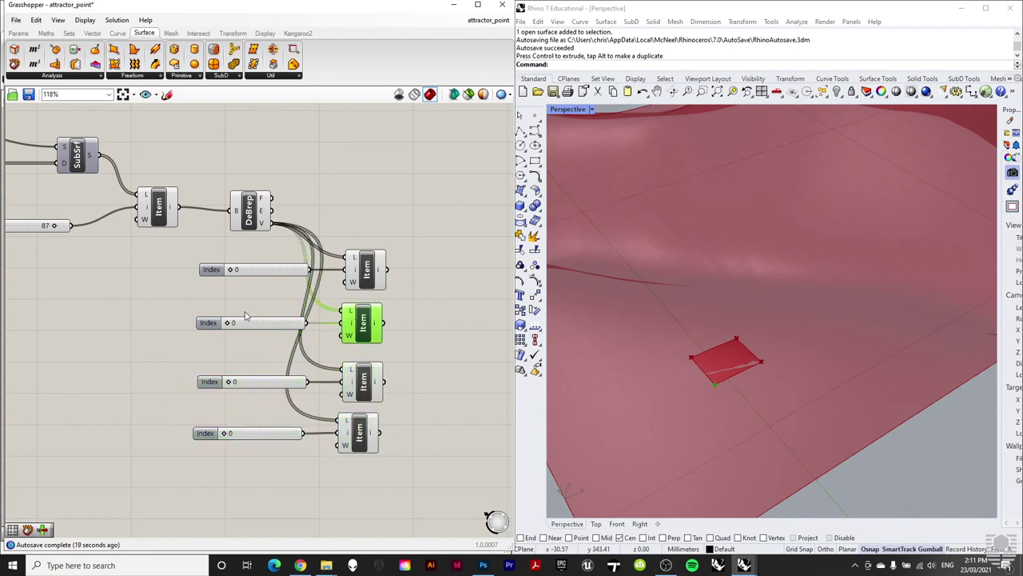
drag(228, 324, 269, 327)
click(370, 270)
click(367, 336)
drag(230, 382, 252, 382)
drag(224, 434, 295, 437)
click(398, 437)
click(362, 382)
click(360, 436)
click(411, 406)
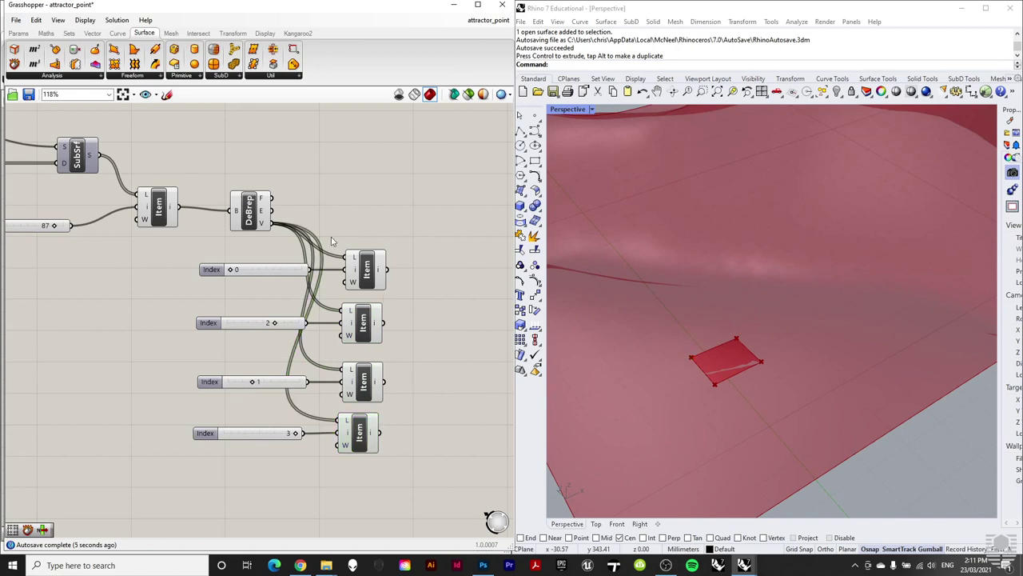
Step: Add a Line component that connects the corner points of the List Items with index 0 and 2
scroll(256, 207, down, 1)
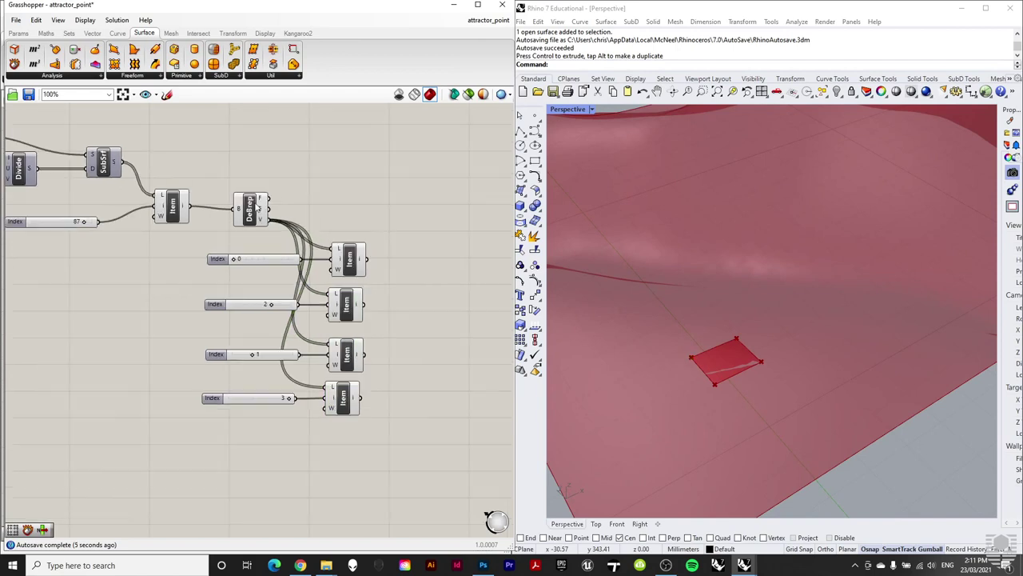
click(351, 270)
click(348, 320)
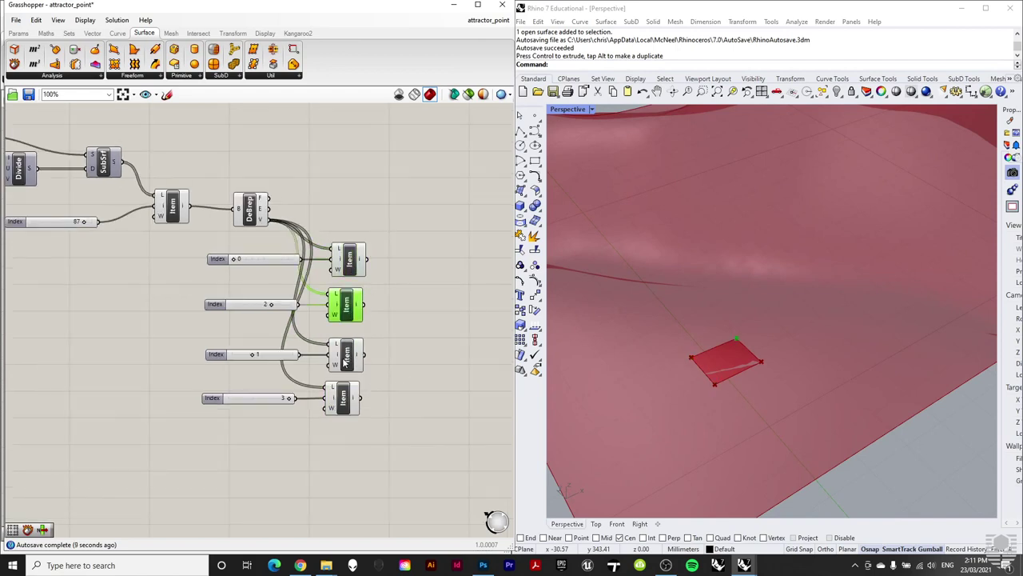
click(346, 402)
click(376, 384)
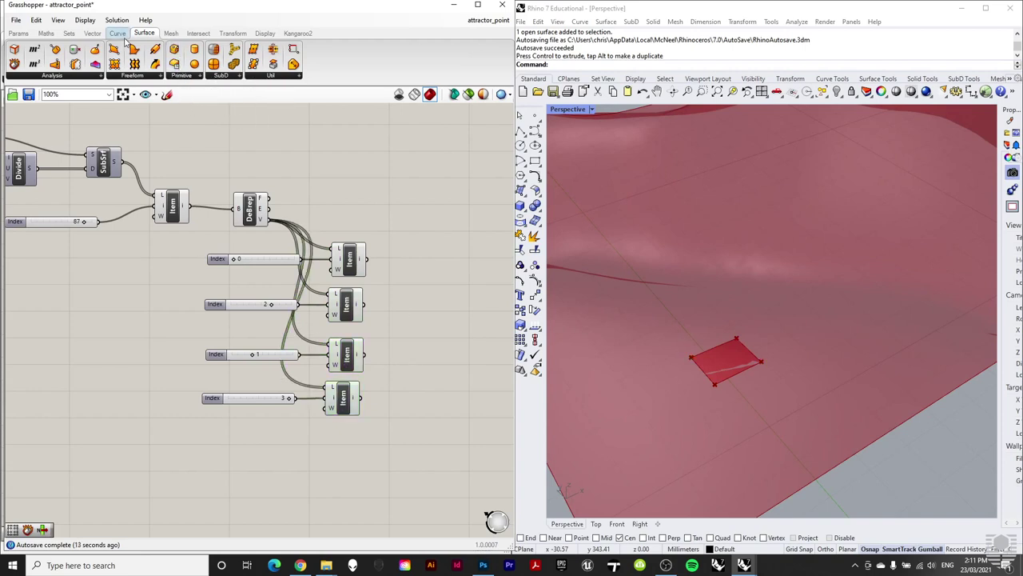
click(118, 34)
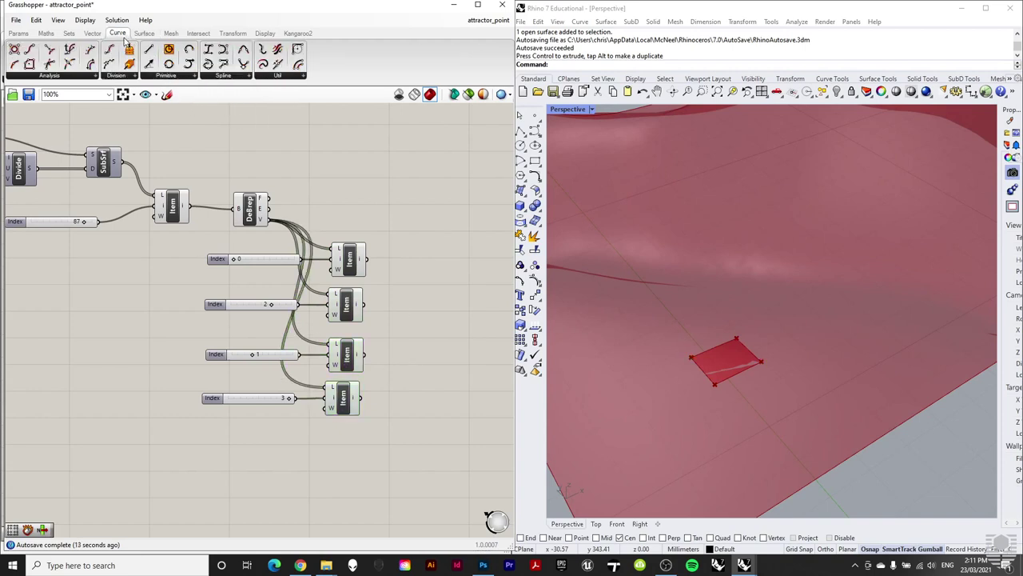
click(157, 78)
click(254, 96)
click(459, 277)
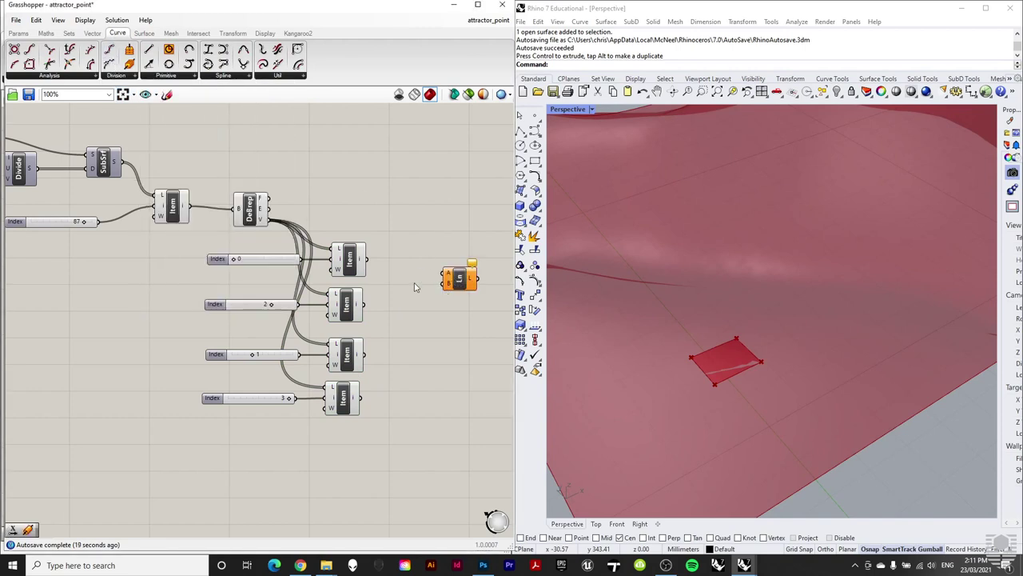
drag(368, 259, 444, 273)
mouse_move(431, 289)
mouse_down()
mouse_move(459, 288)
mouse_move(441, 291)
mouse_up()
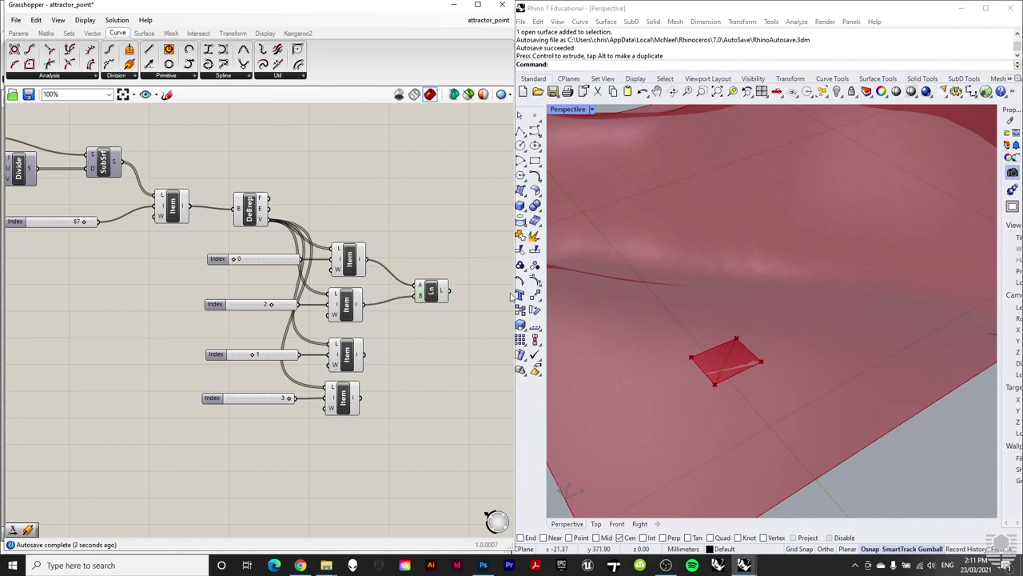
Step: Duplicate the Line component, feed the copy from the List Items with index 1 and 3, and tidy both Lines' placement
click(432, 294)
click(399, 281)
alt+drag(432, 289, 422, 381)
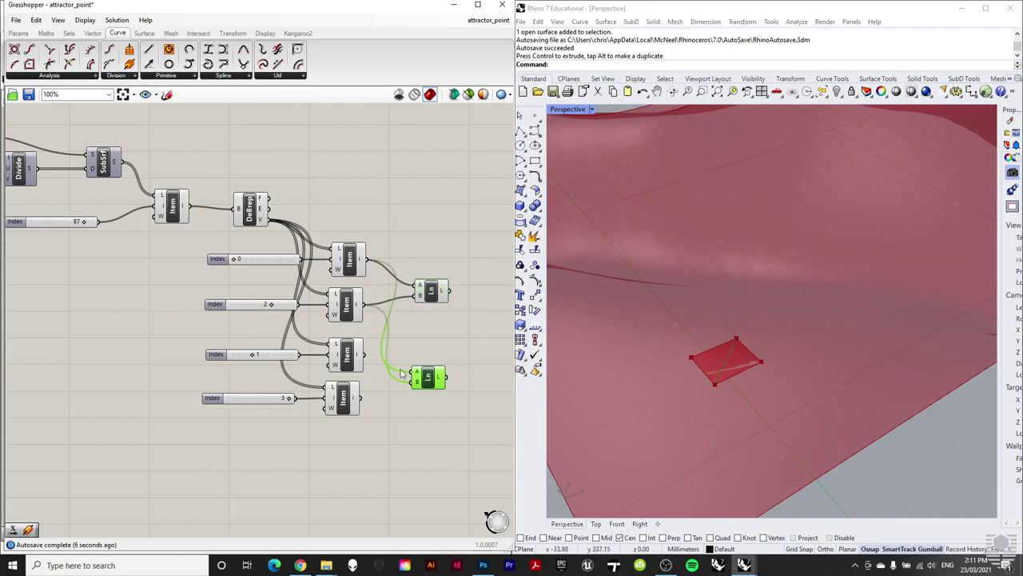
click(370, 359)
drag(366, 354, 417, 381)
drag(364, 304, 416, 373)
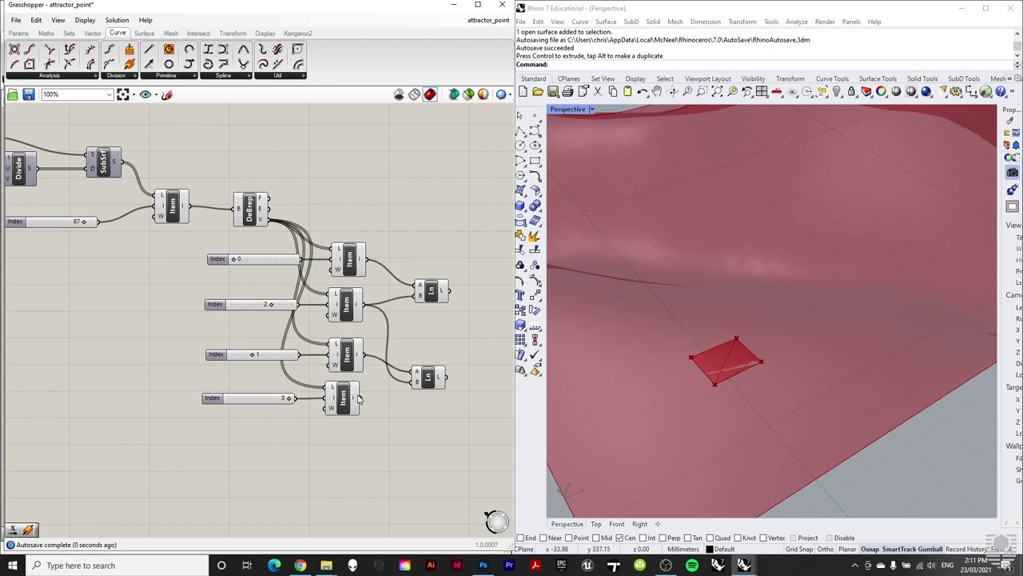
drag(365, 401, 417, 381)
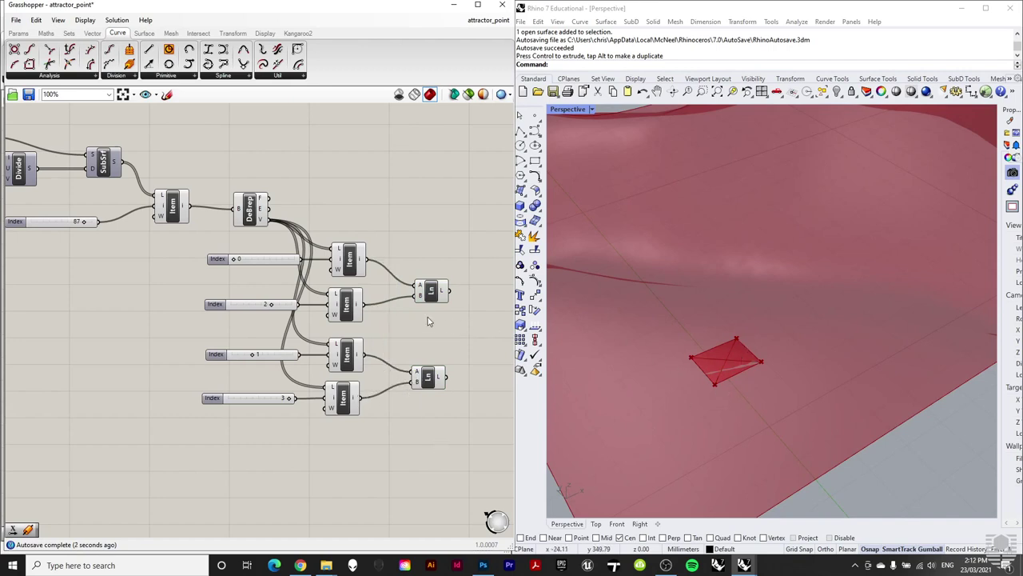
drag(438, 379, 435, 366)
drag(431, 299, 422, 309)
click(461, 342)
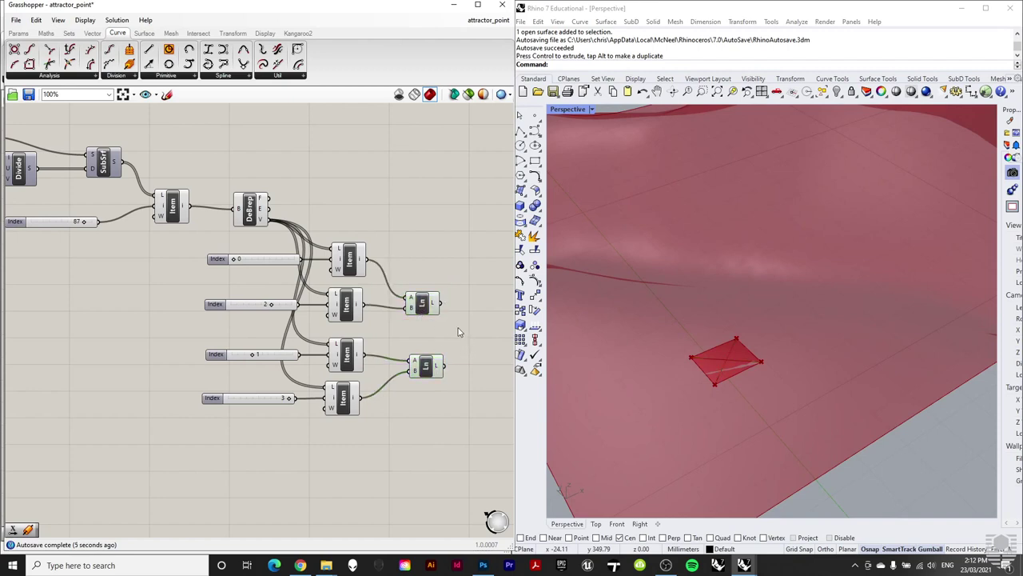
Step: Add a Pipe component beside the Lines and feed its curve input from the first Line
click(144, 33)
click(138, 76)
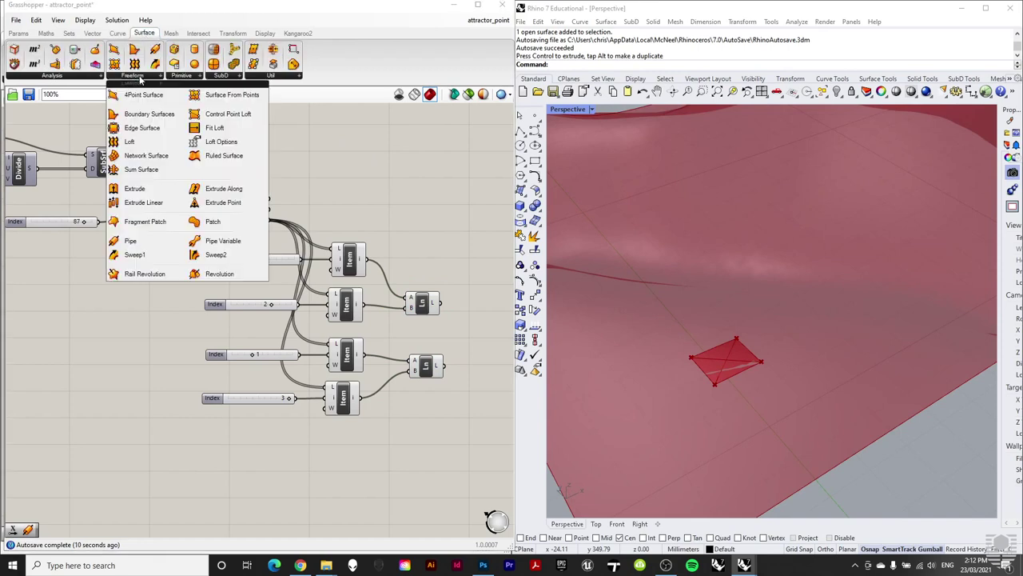
click(130, 241)
click(470, 328)
drag(469, 334, 485, 342)
drag(440, 306, 487, 309)
click(486, 271)
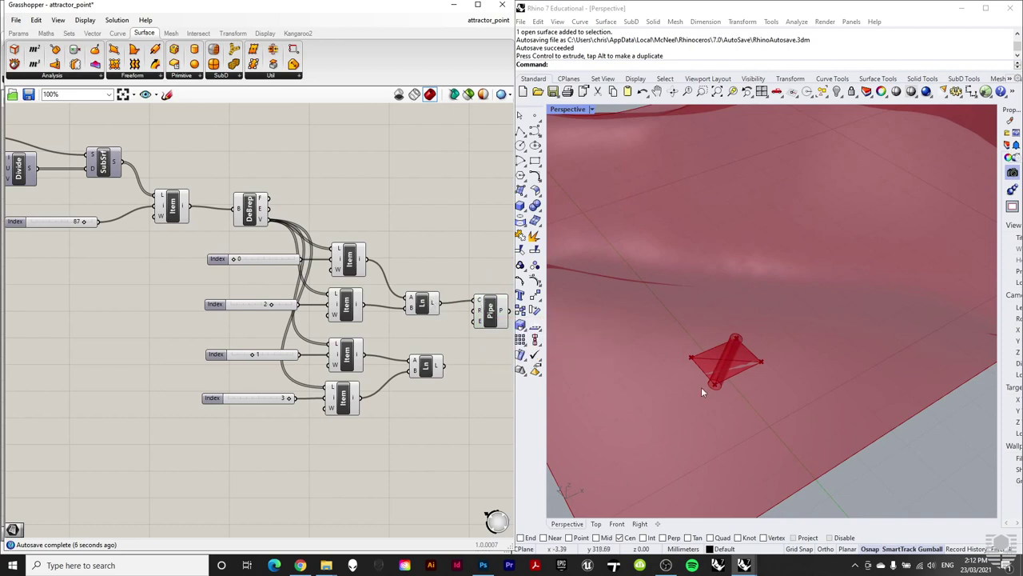
Step: Duplicate the Pipe for the second Line and drive both pipe radii with one copied slider at 1
alt+drag(490, 313, 477, 369)
click(450, 372)
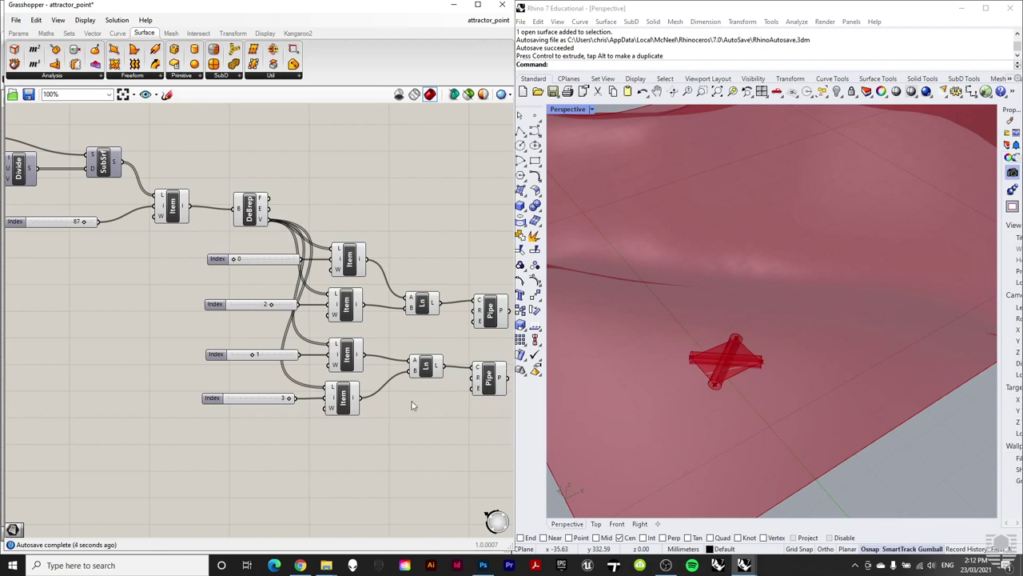
alt+drag(244, 402, 478, 377)
drag(470, 339, 437, 343)
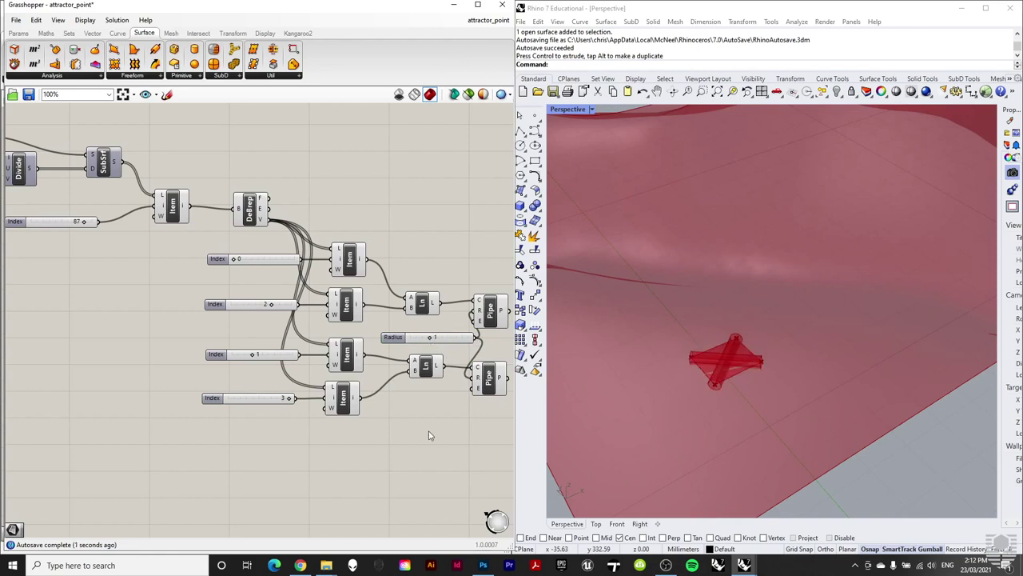
Step: Examine the piped cross on the single panel in relation to the whole wavy surface
scroll(385, 301, down, 2)
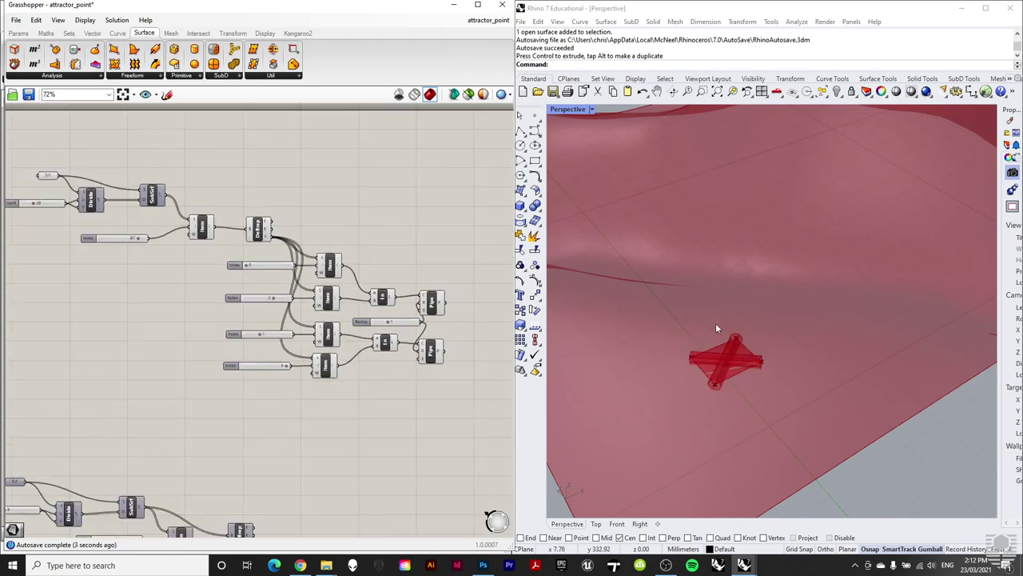
scroll(806, 398, down, 3)
right_drag(704, 432, 765, 409)
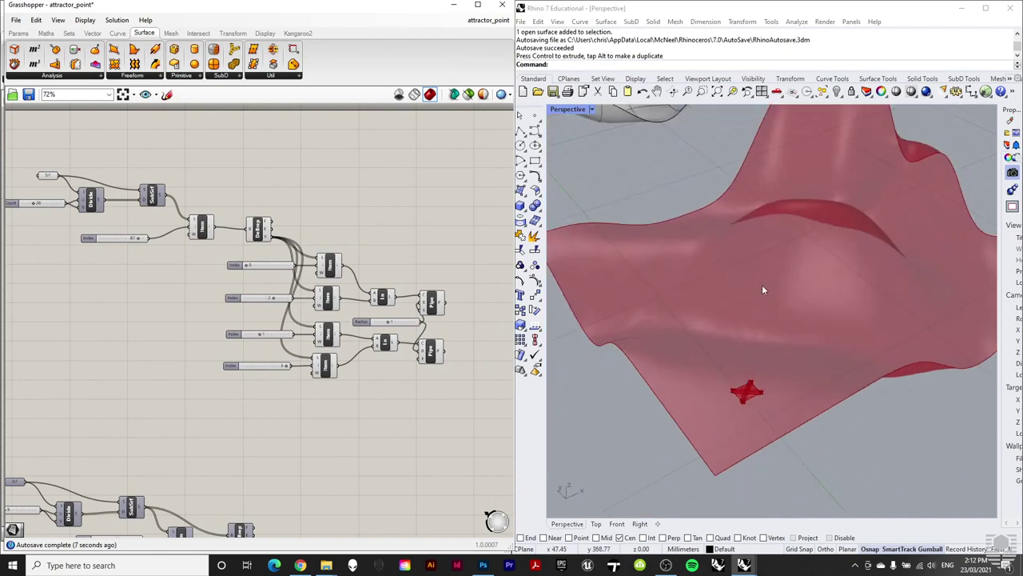
scroll(727, 355, down, 3)
scroll(739, 402, up, 3)
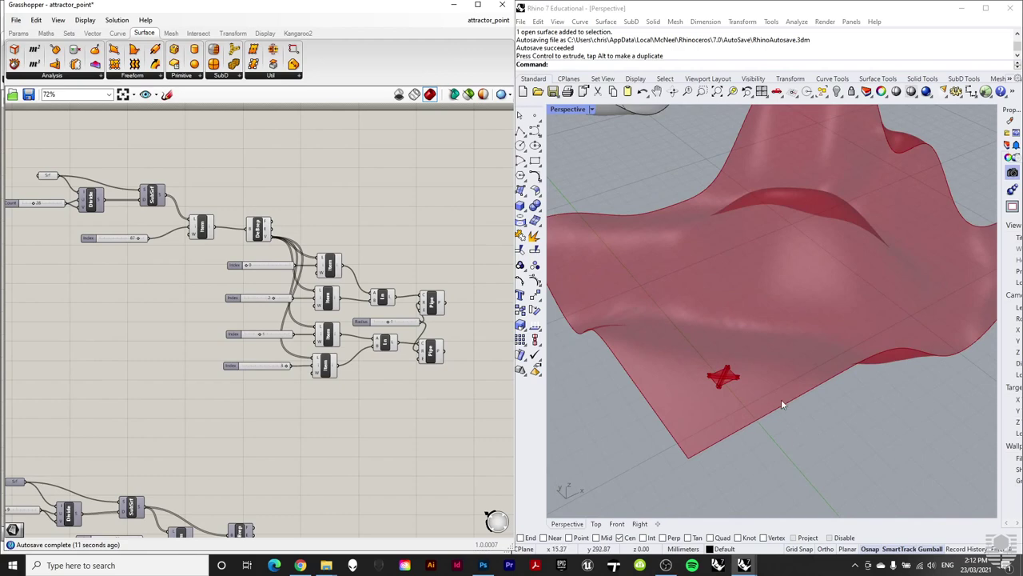
scroll(176, 240, down, 2)
scroll(172, 238, up, 4)
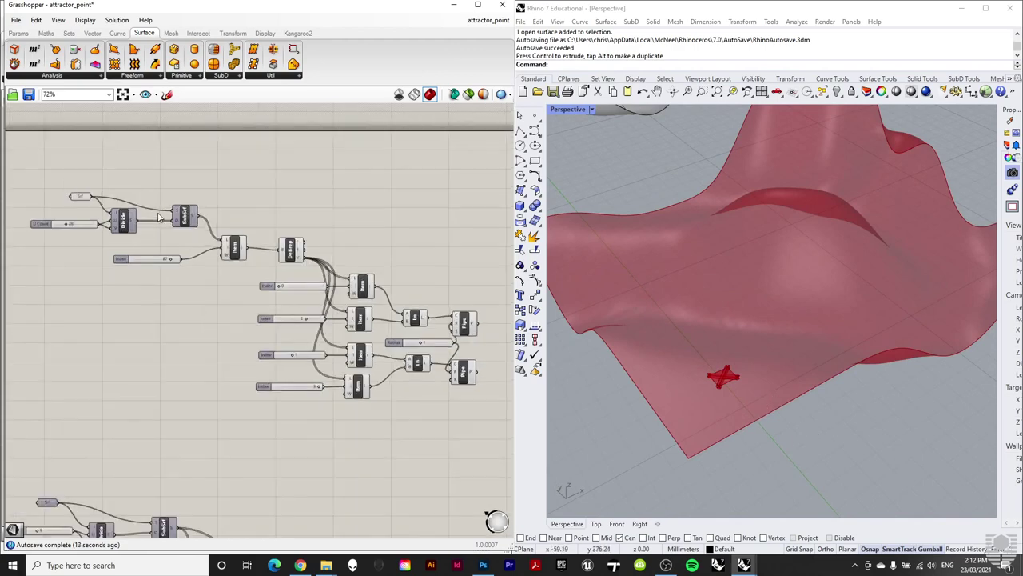
Step: Wire the SubSrf output directly into Deconstruct Brep and delete the bypassed panel List Item with its index slider
scroll(207, 228, up, 2)
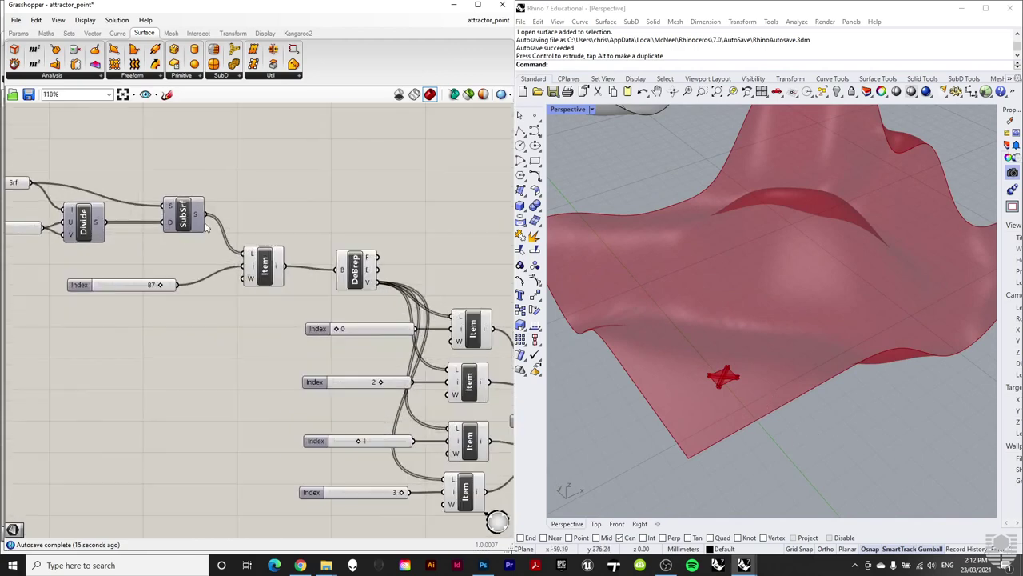
click(264, 274)
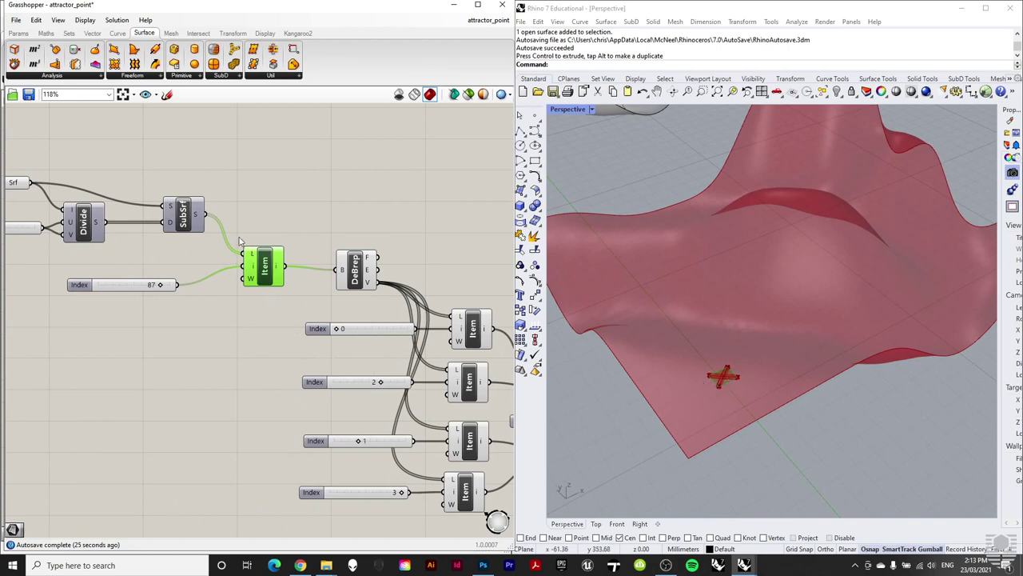
drag(200, 214, 338, 271)
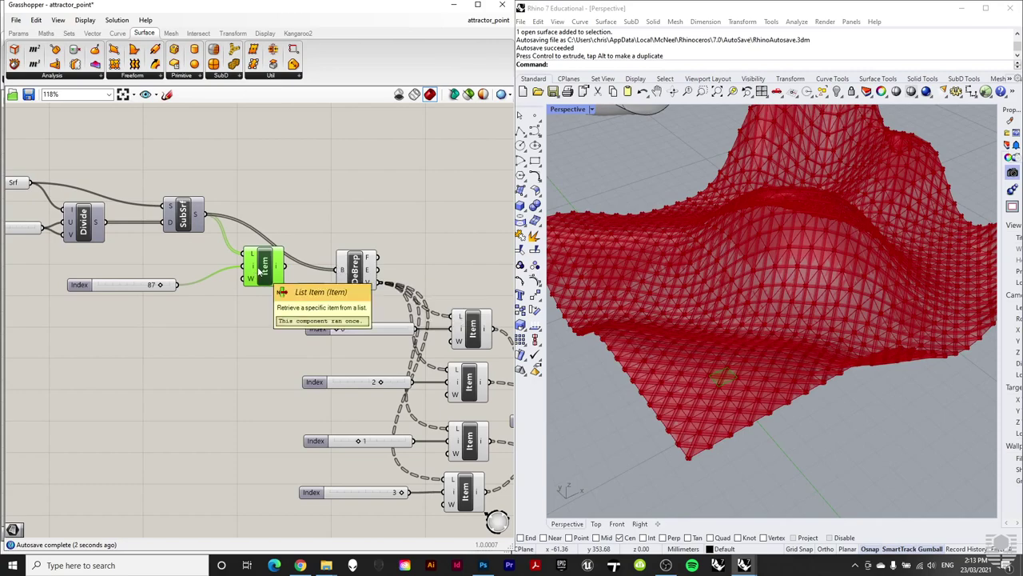
key(Delete)
click(157, 286)
key(Delete)
Step: Turn off the preview of every component in the upper definition except the two Pipes
right_drag(719, 342, 759, 429)
right_drag(824, 406, 816, 336)
scroll(232, 279, down, 5)
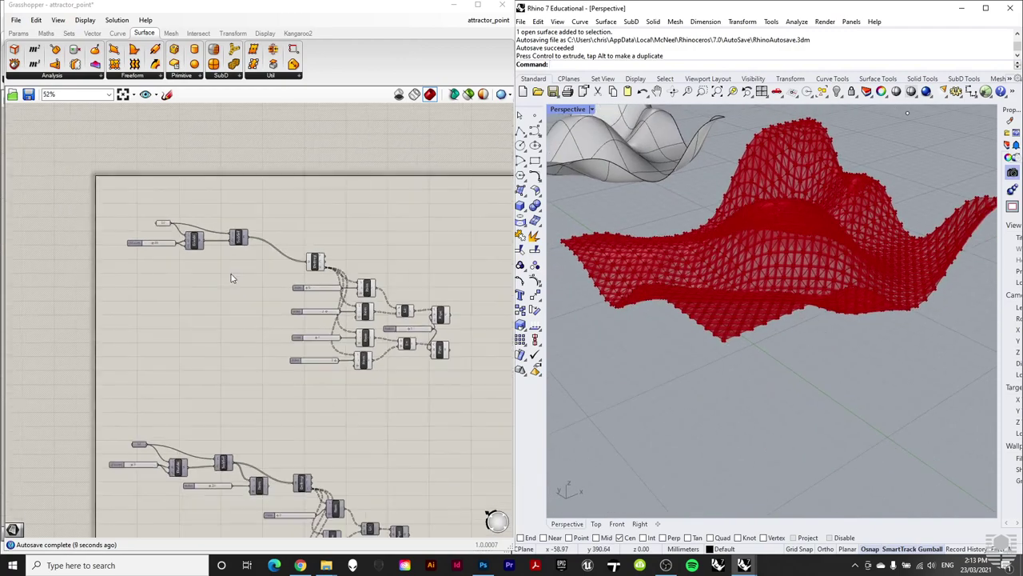
scroll(773, 235, up, 6)
right_drag(744, 294, 655, 331)
drag(411, 169, 101, 390)
middle_click(348, 285)
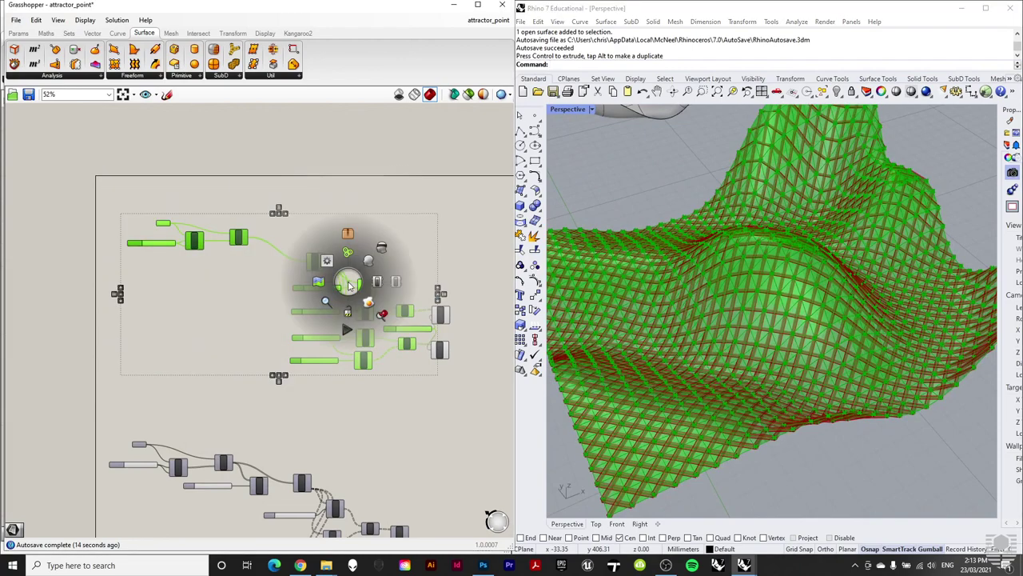
click(384, 251)
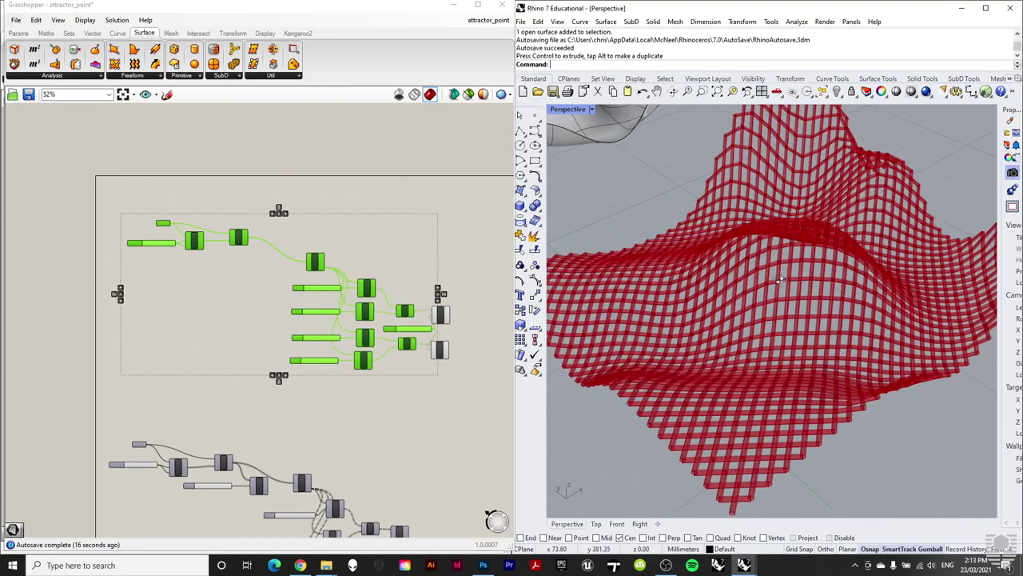
Step: Lower the U Count slider so the surface is divided into fewer, larger panels
scroll(415, 303, down, 2)
scroll(415, 304, up, 2)
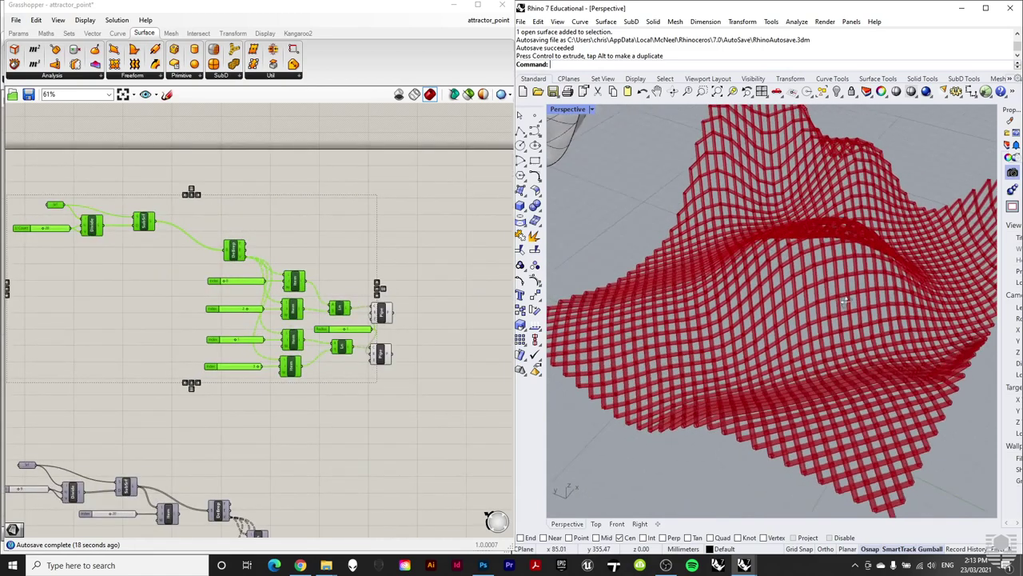
scroll(41, 233, up, 3)
click(64, 271)
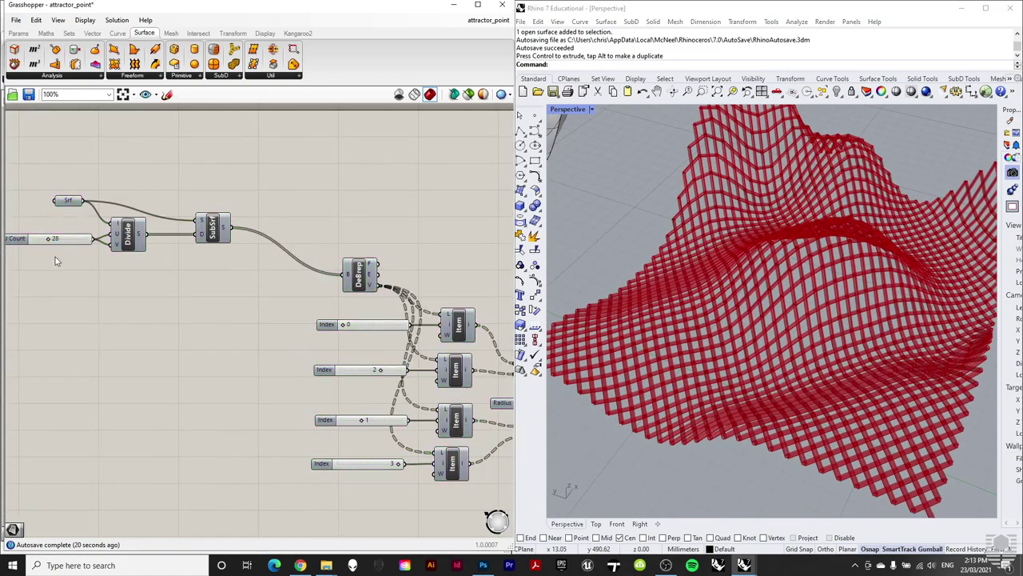
scroll(30, 231, up, 2)
scroll(272, 317, down, 2)
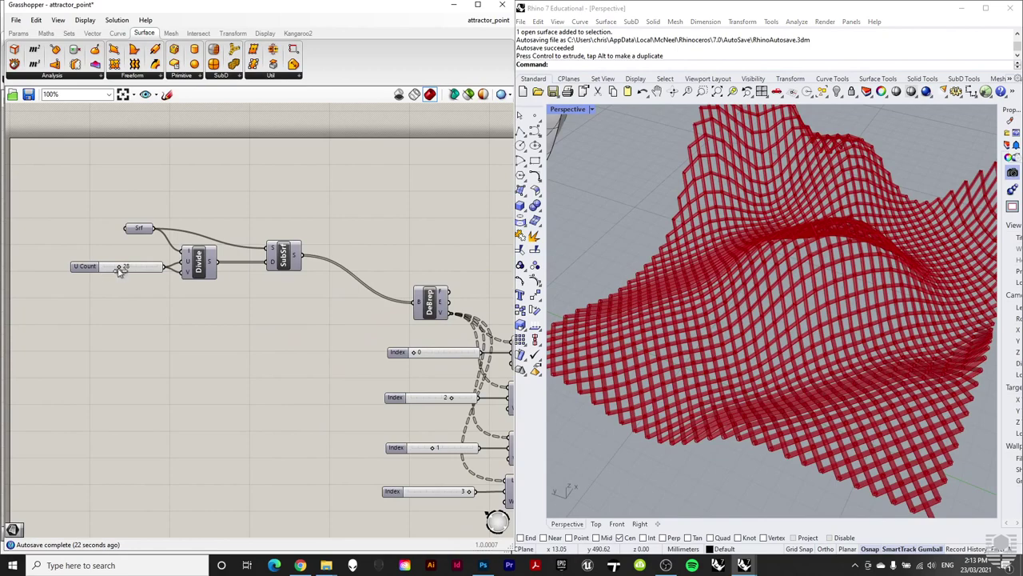
drag(119, 269, 112, 269)
Step: Adjust the shared Radius slider of the two Pipe components slightly
scroll(112, 266, down, 3)
scroll(166, 351, up, 5)
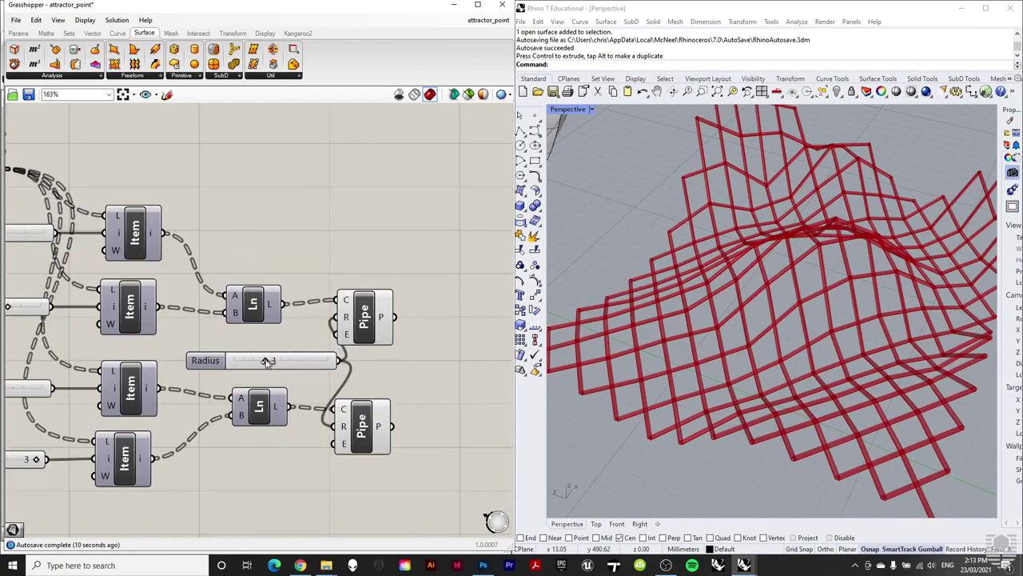
mouse_move(277, 361)
mouse_down()
mouse_move(316, 361)
mouse_move(279, 361)
mouse_up()
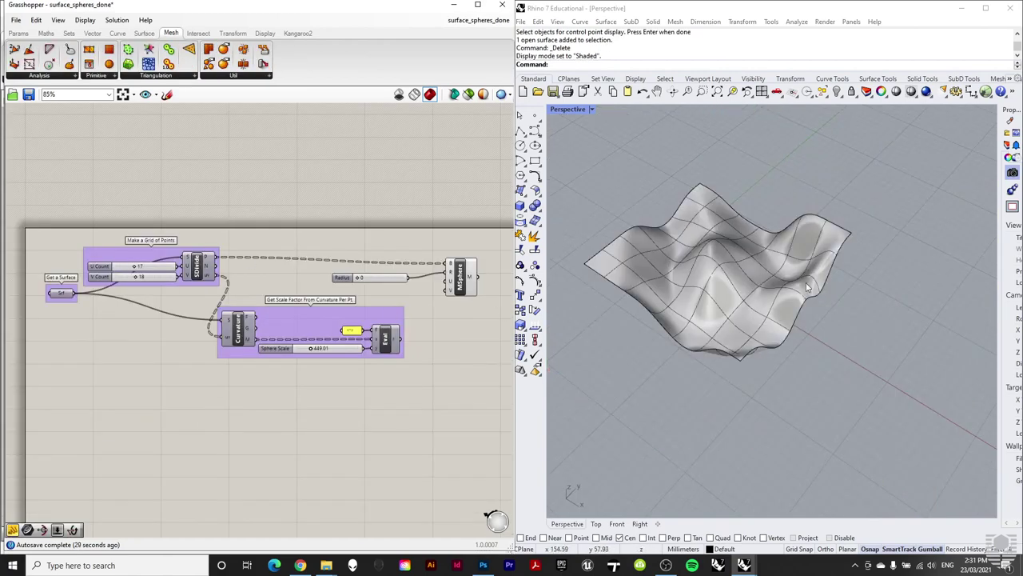
Step: Turn on the preview of the SDivide component so its point grid shows on the surface
shift+right_drag(739, 261, 792, 272)
scroll(791, 272, up, 3)
scroll(227, 272, up, 2)
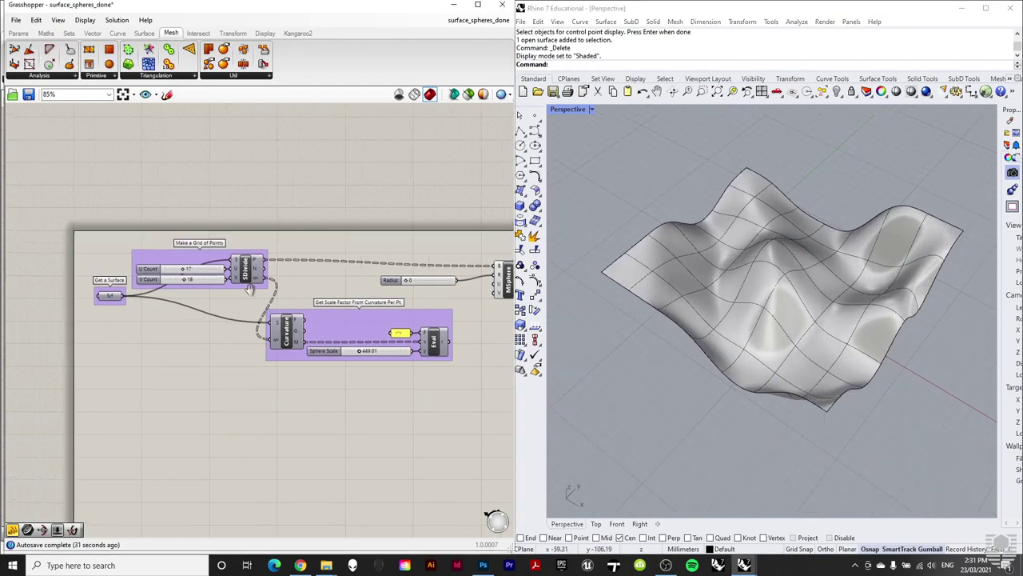
scroll(228, 272, up, 2)
click(288, 270)
right_click(286, 268)
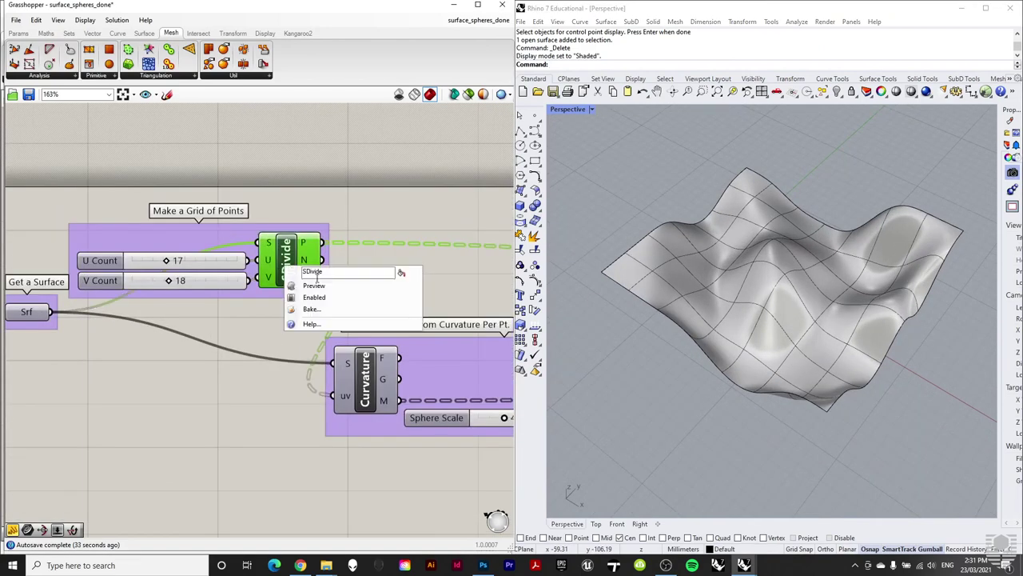
click(319, 297)
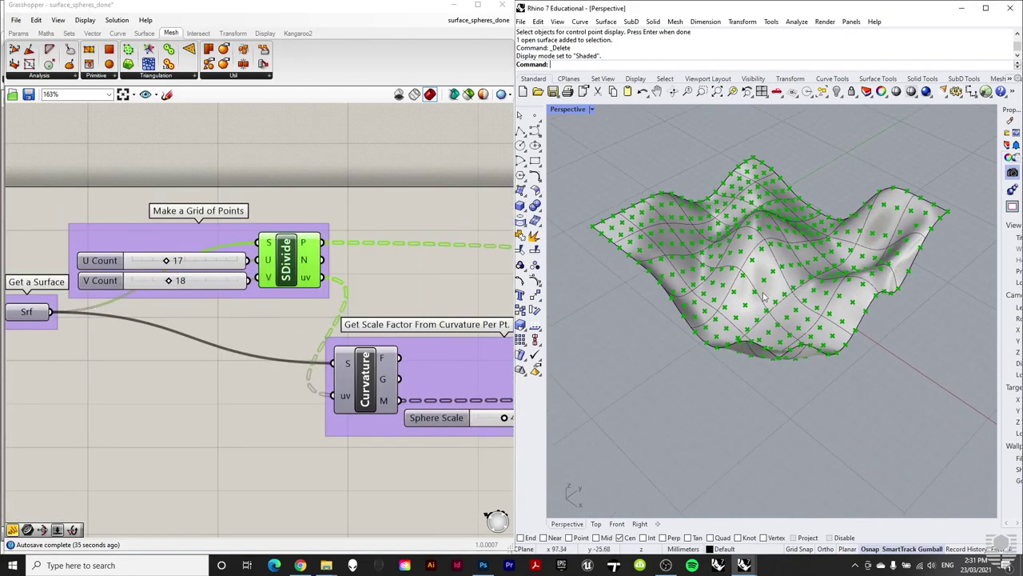
click(365, 157)
Step: Set both the U Count and V Count sliders of the point grid to 20
scroll(317, 181, down, 1)
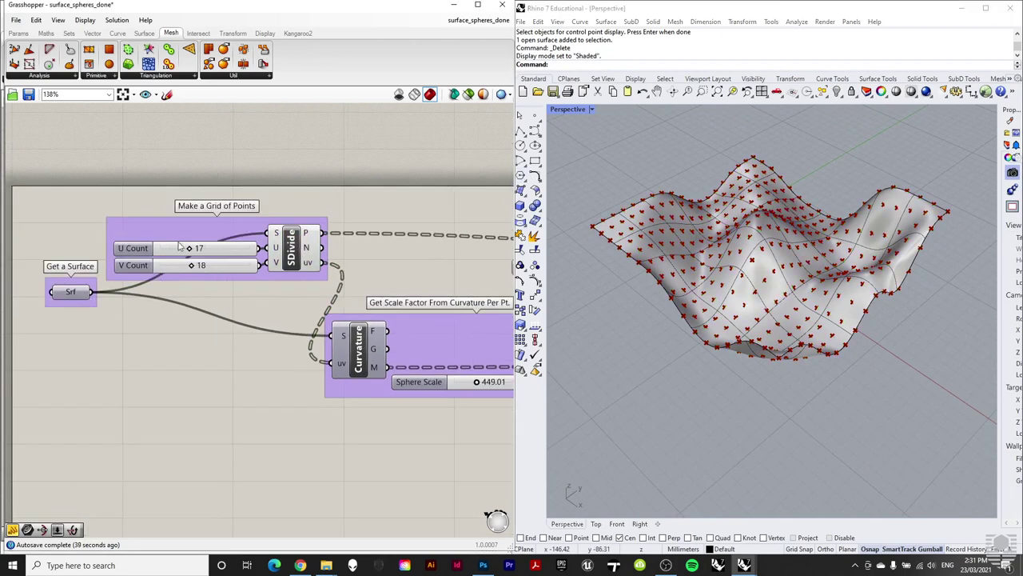
mouse_move(192, 251)
mouse_down()
mouse_move(205, 250)
mouse_move(200, 268)
mouse_up()
Step: Raise the Radius slider of the MSphere component and settle it at 6 for a uniform sphere at every grid point
scroll(132, 295, down, 2)
right_drag(213, 286, 56, 302)
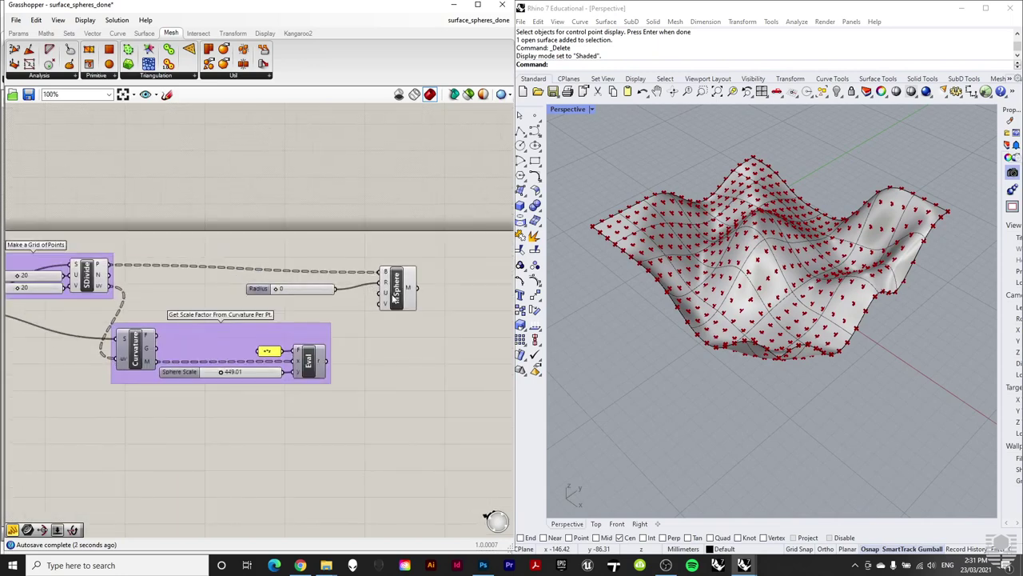
click(403, 290)
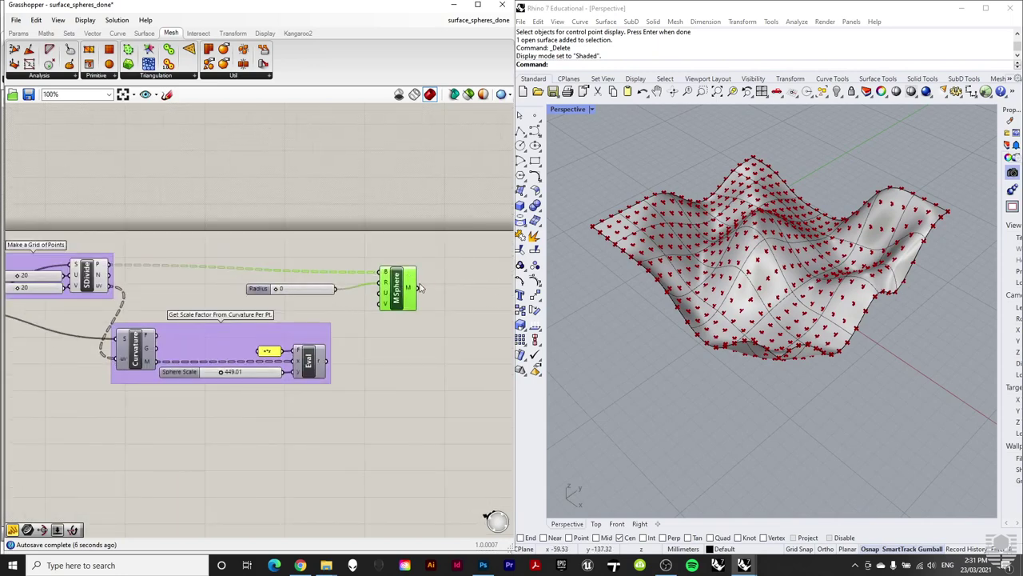
drag(277, 291, 280, 291)
click(482, 290)
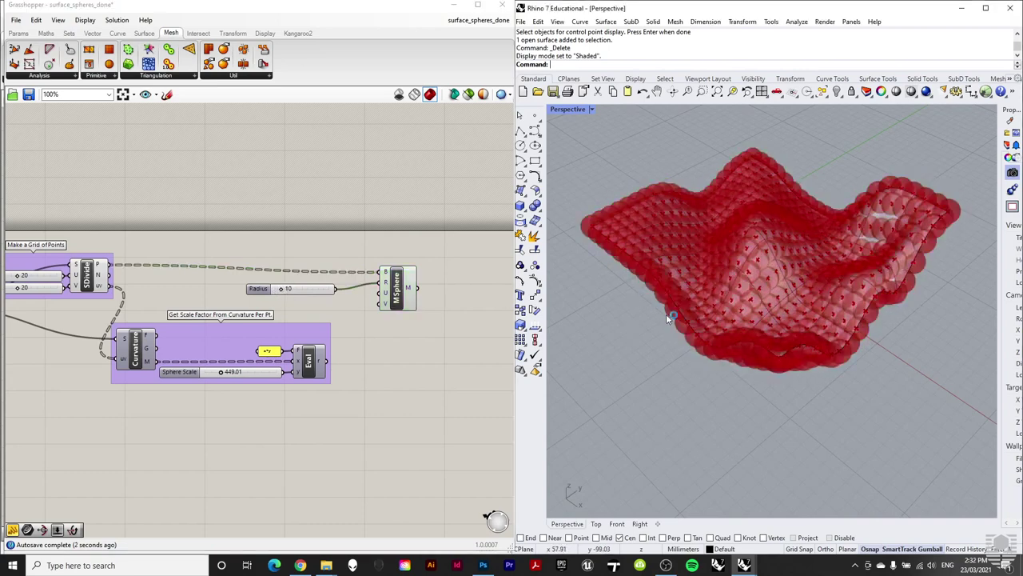
drag(281, 288, 282, 289)
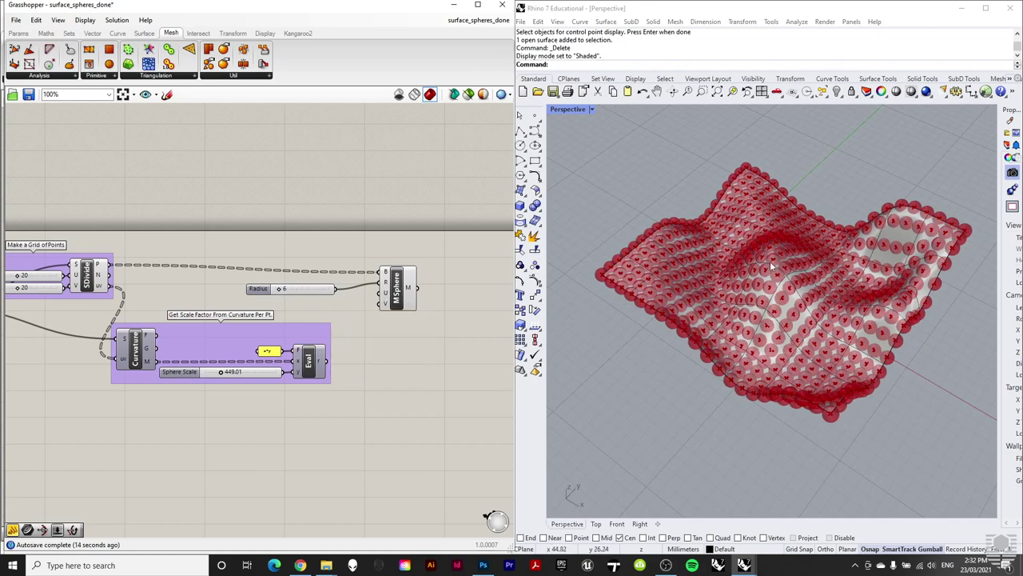
right_drag(720, 336, 725, 294)
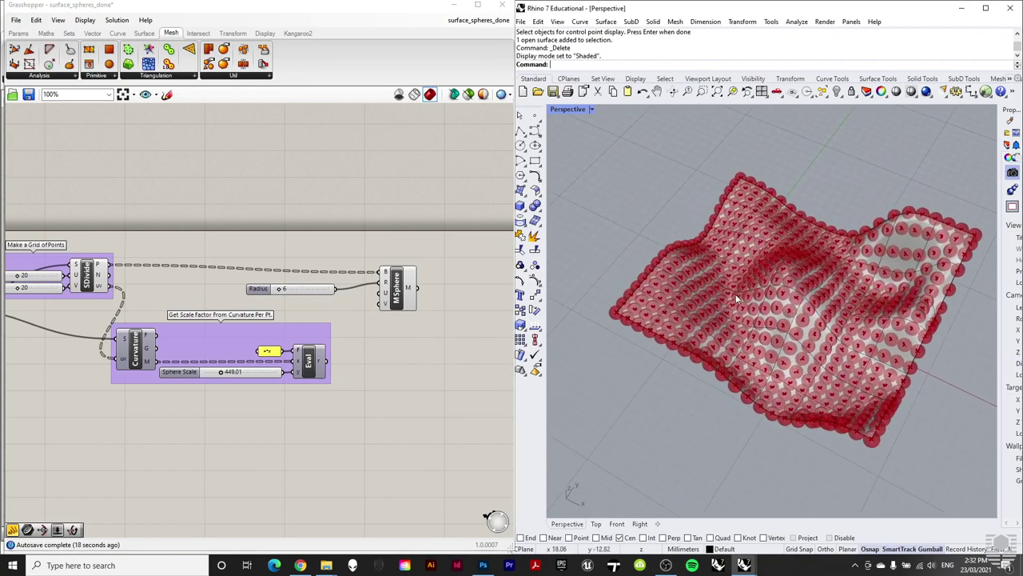
right_drag(691, 360, 763, 312)
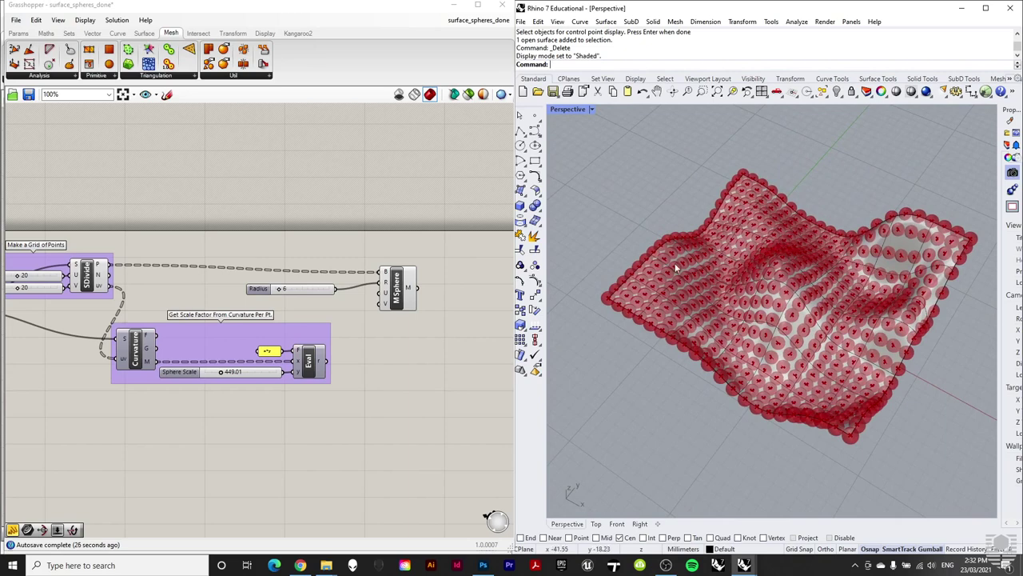
Step: Examine the Surface Curvature component, its place among the surface analysis components, and the wiring of its S and uv inputs
scroll(207, 320, up, 2)
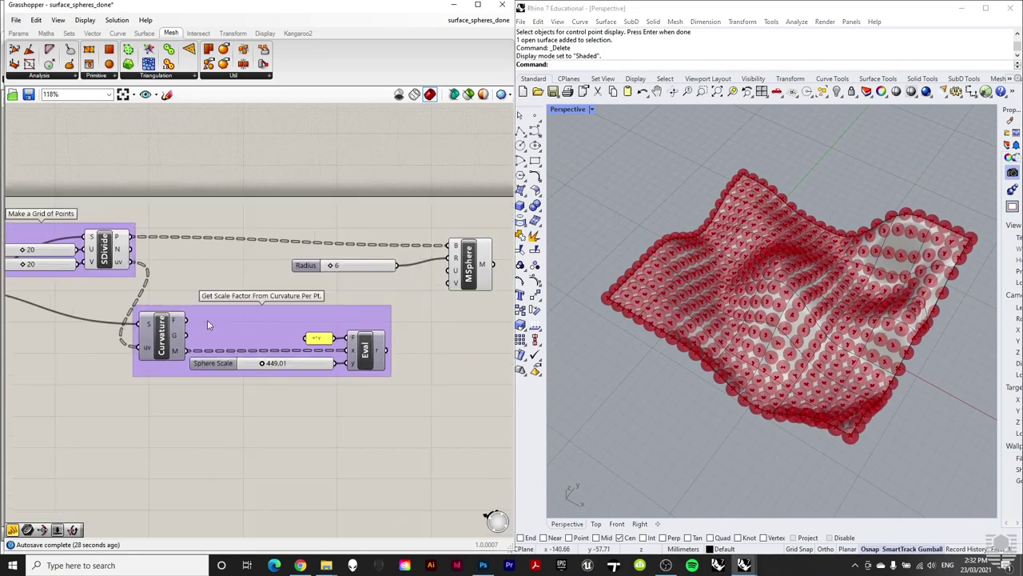
scroll(216, 312, down, 1)
scroll(208, 316, up, 2)
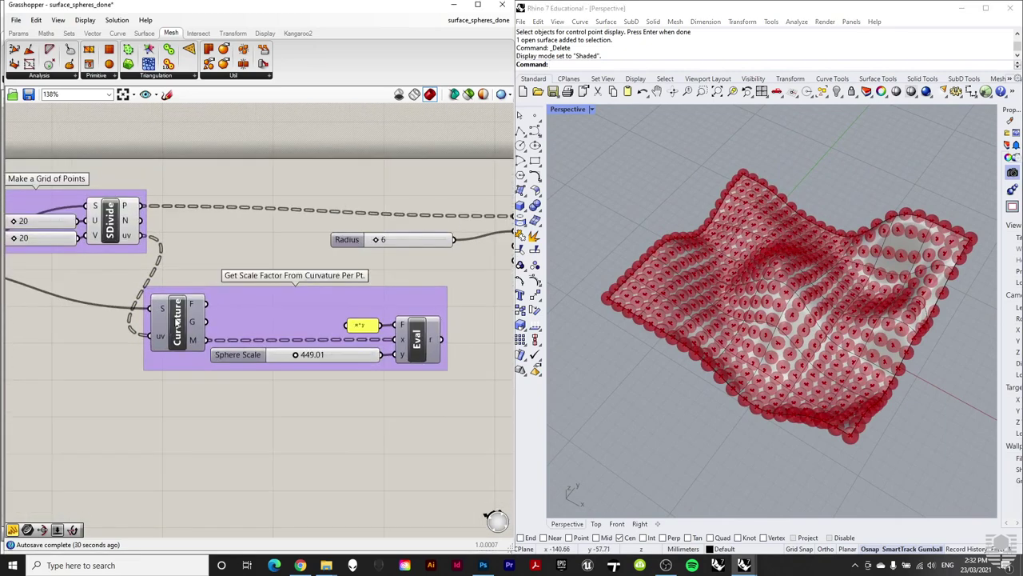
click(178, 317)
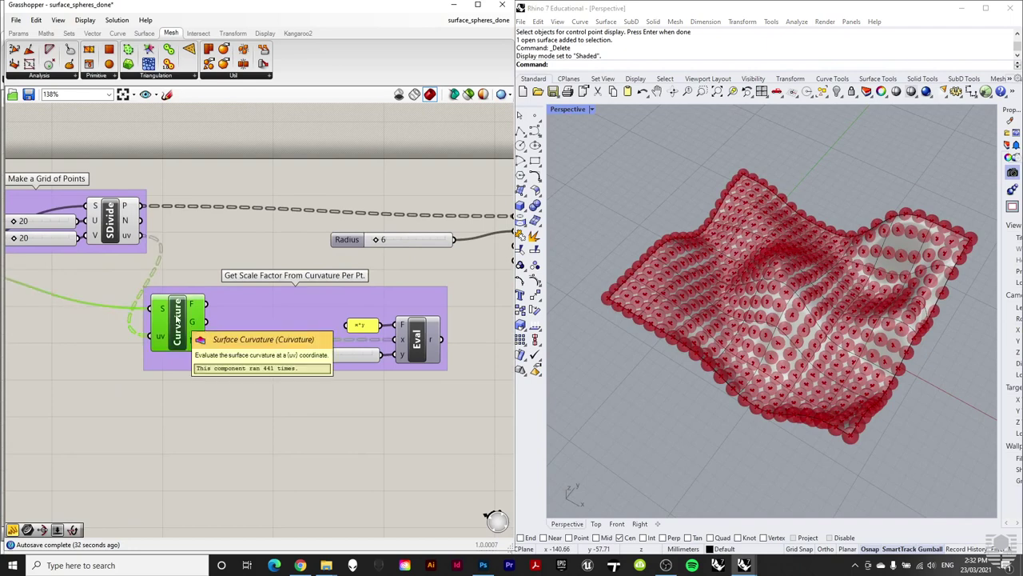
click(142, 34)
click(56, 76)
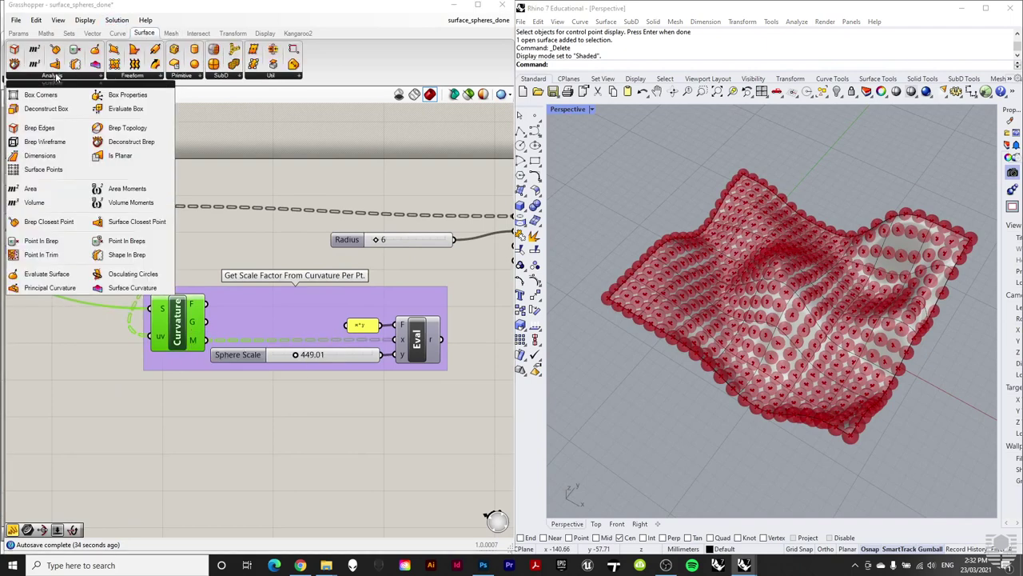
click(232, 246)
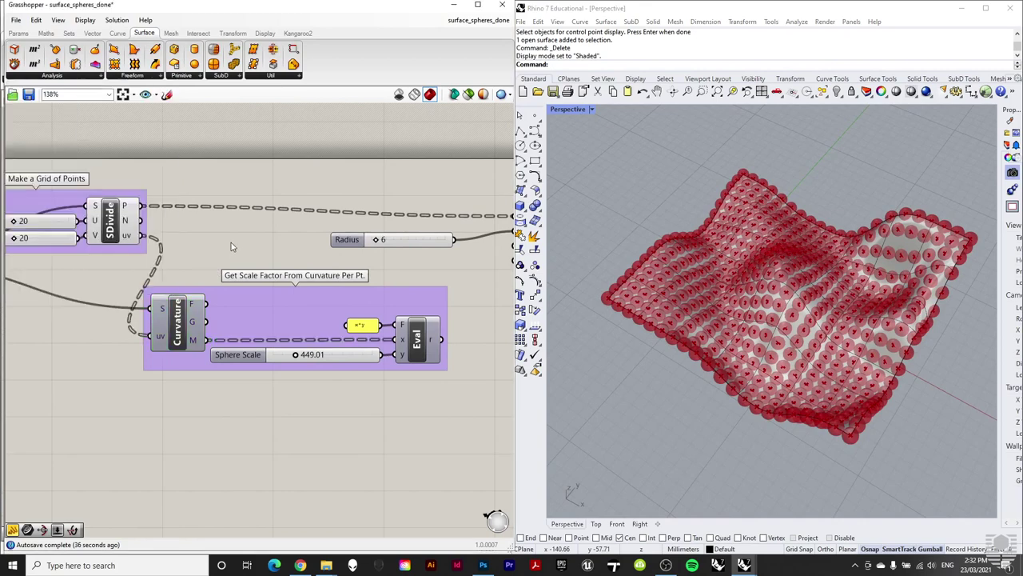
scroll(200, 241, down, 2)
scroll(155, 231, up, 1)
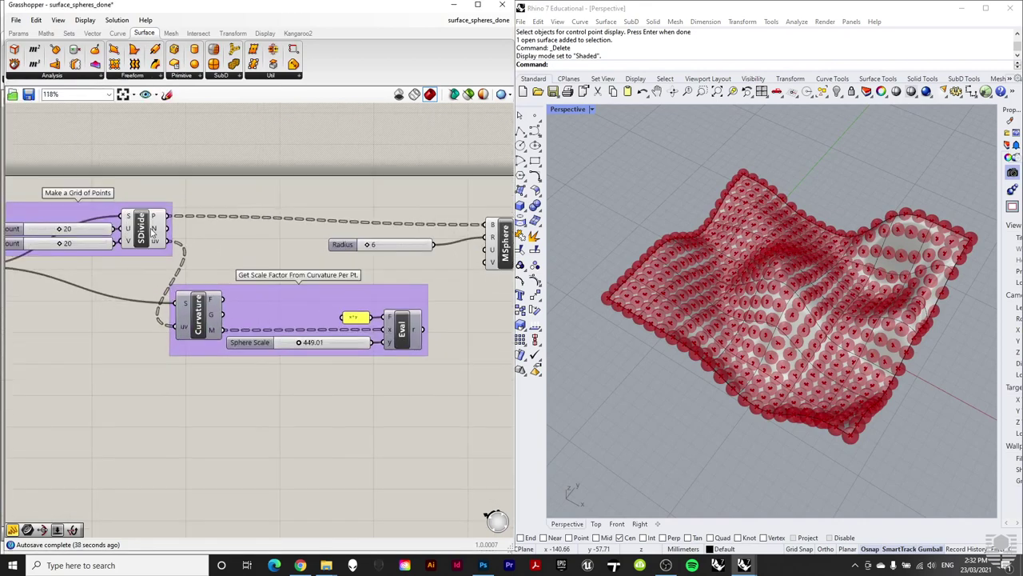
scroll(216, 263, down, 2)
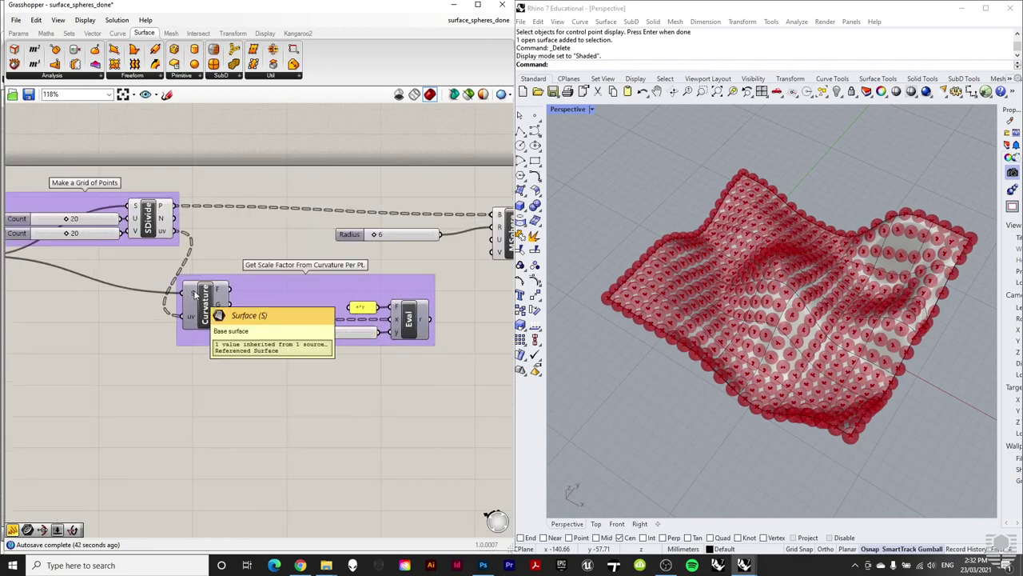
scroll(174, 236, up, 5)
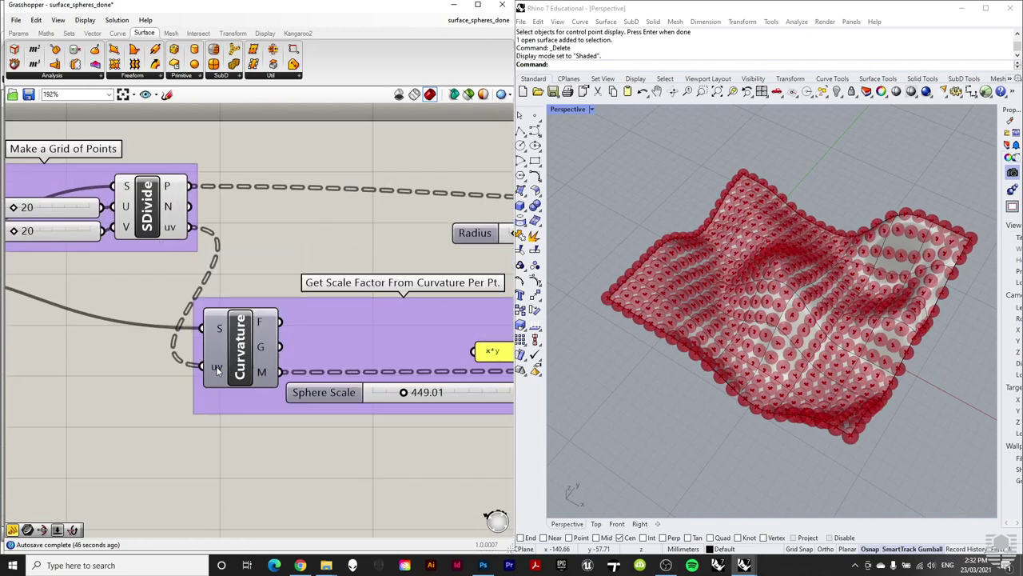
scroll(95, 368, down, 3)
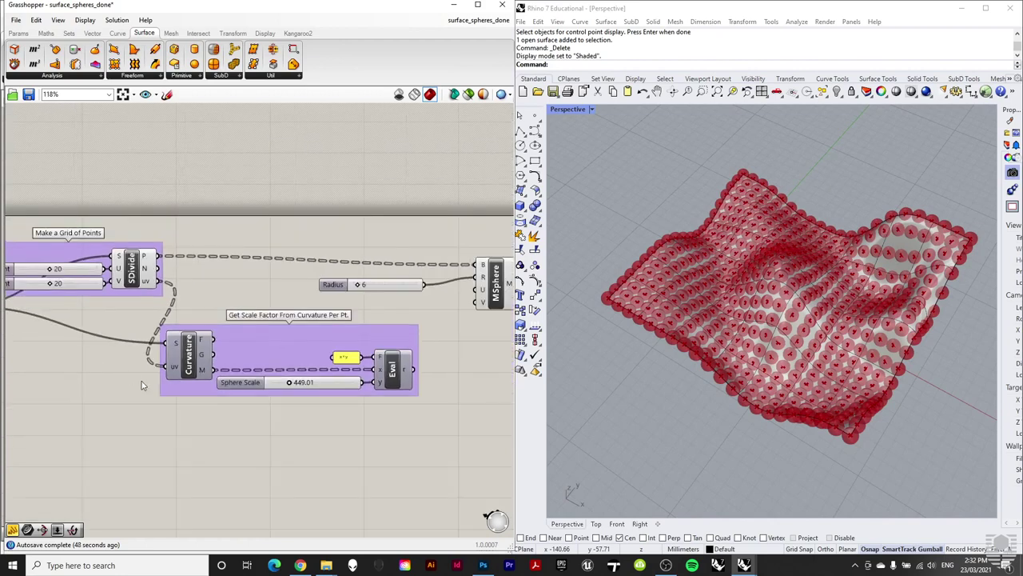
Step: Examine the Eval component's expression setup and look up Evaluate among the maths script components
scroll(271, 389, up, 1)
scroll(332, 380, up, 1)
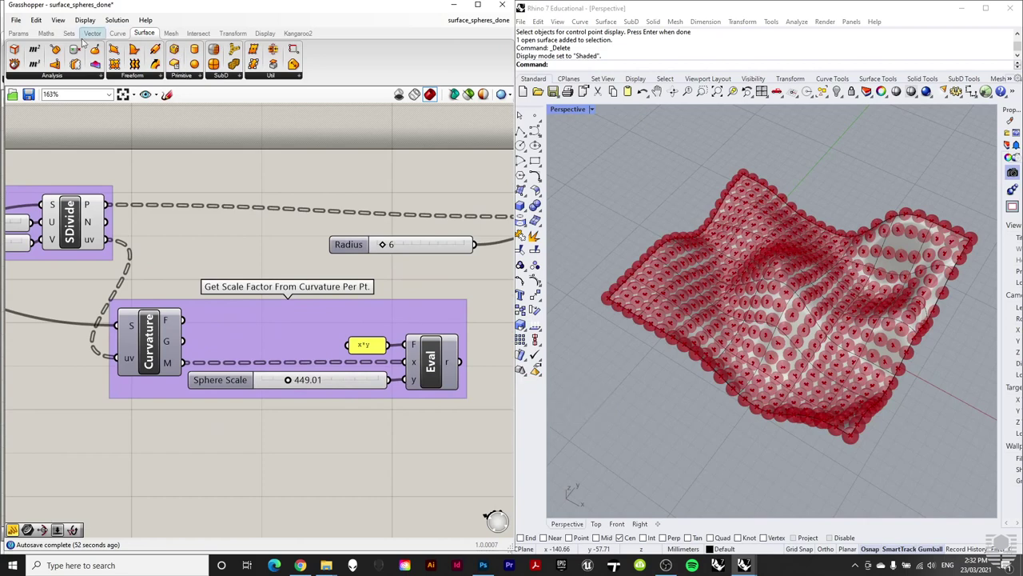
click(46, 33)
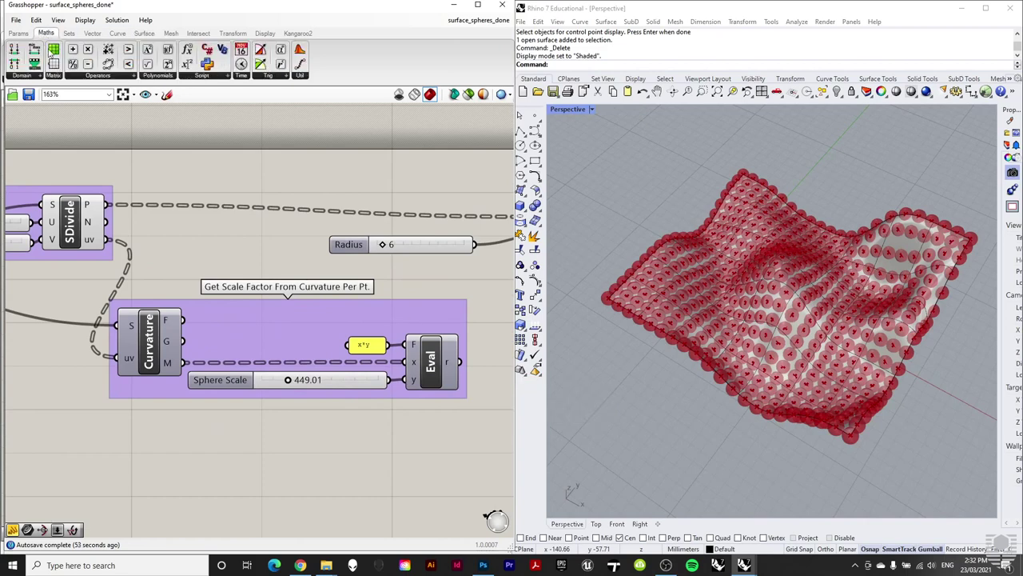
click(220, 76)
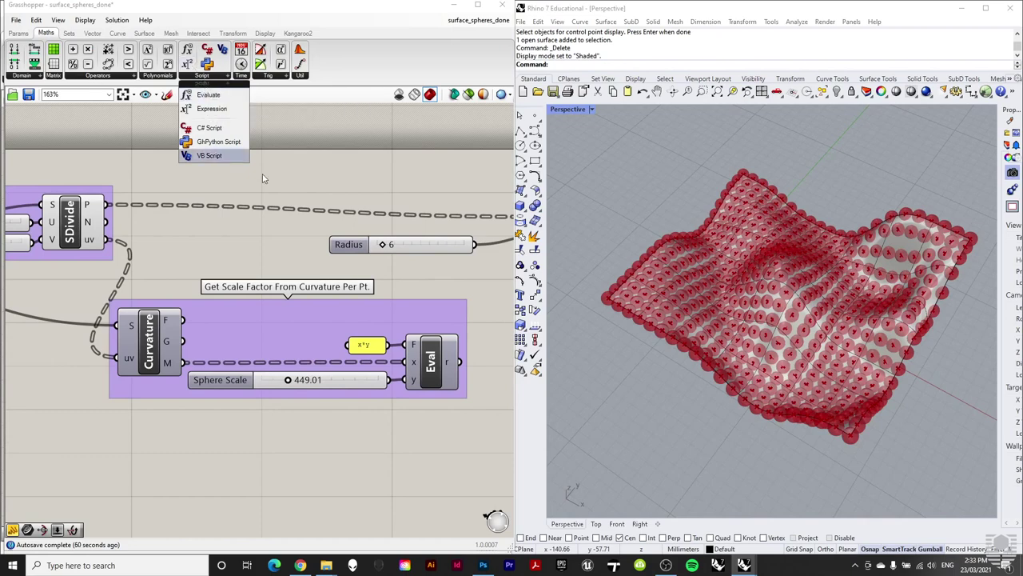
click(327, 268)
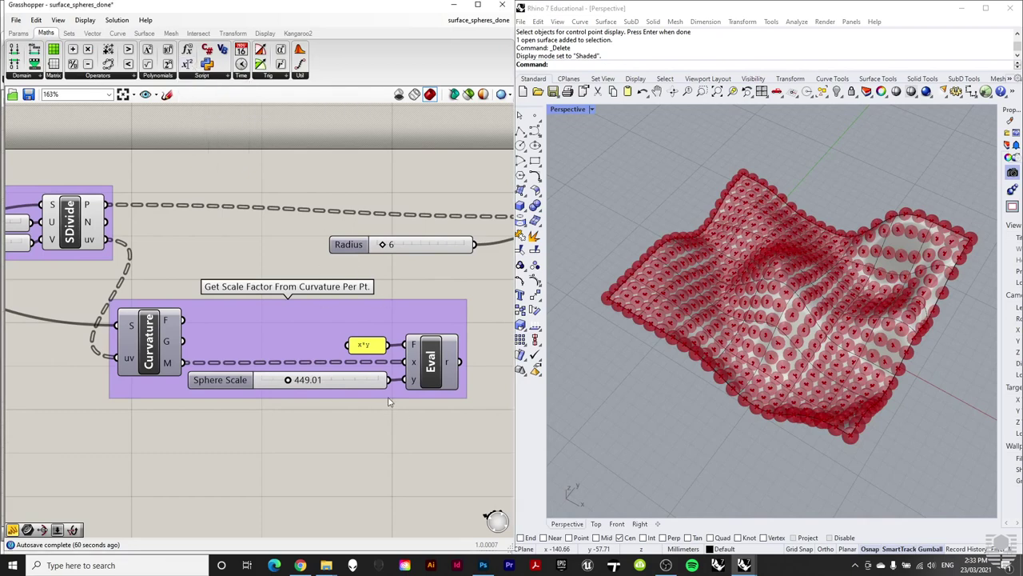
Step: Place a trial panel containing x*y below the scale factor group and delete it
click(20, 33)
drag(152, 66, 340, 451)
double_click(341, 452)
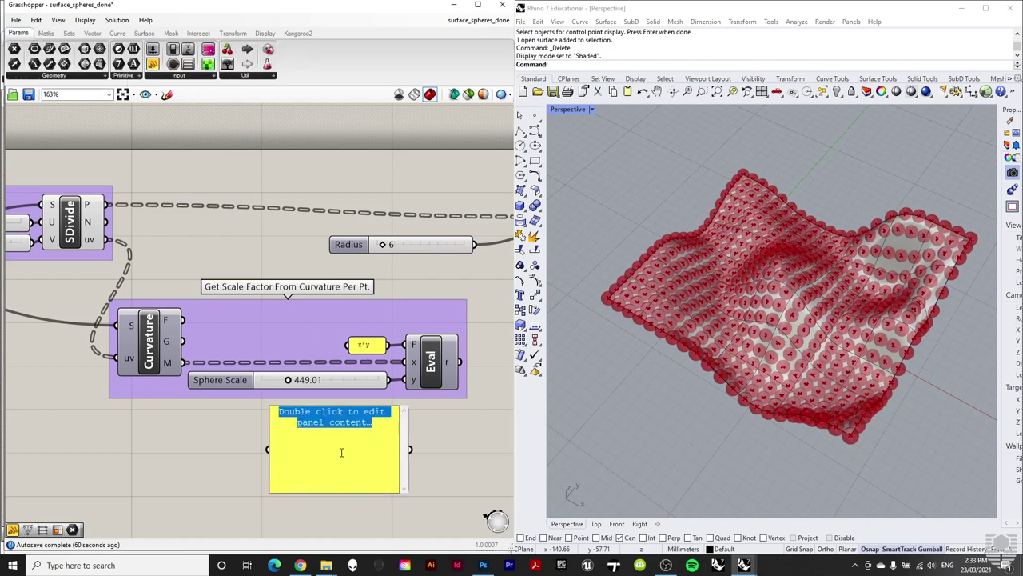
text(x*y)
click(422, 470)
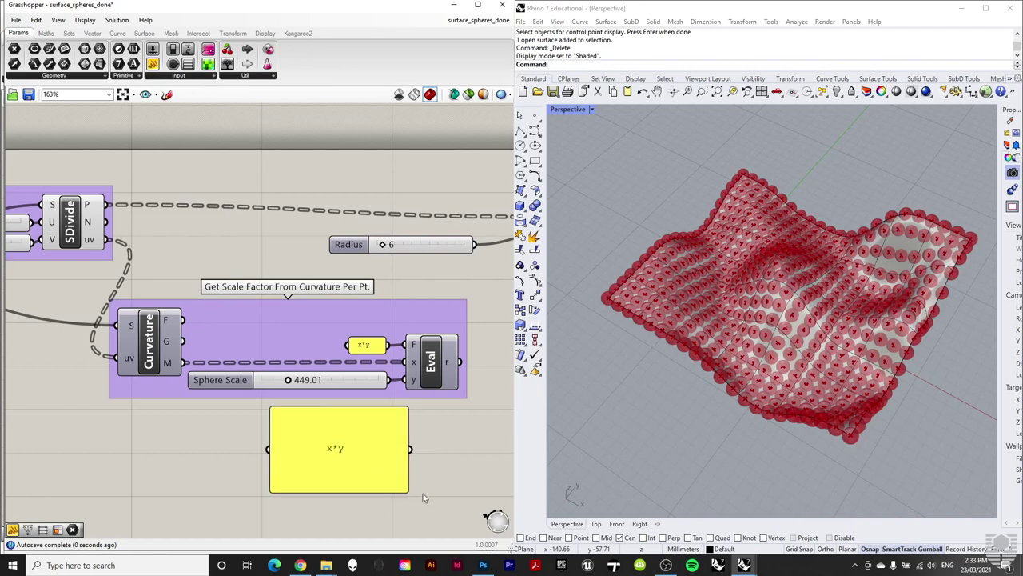
drag(406, 487, 331, 442)
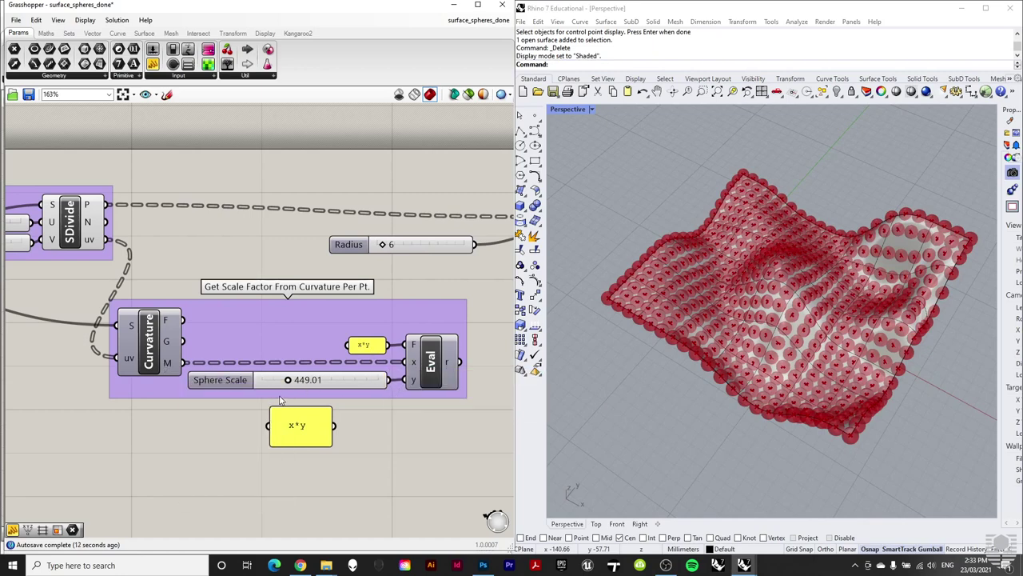
click(319, 434)
key(Delete)
Step: Wire the Eval result output r into the R input of MSphere, replacing the Radius slider
scroll(463, 358, down, 2)
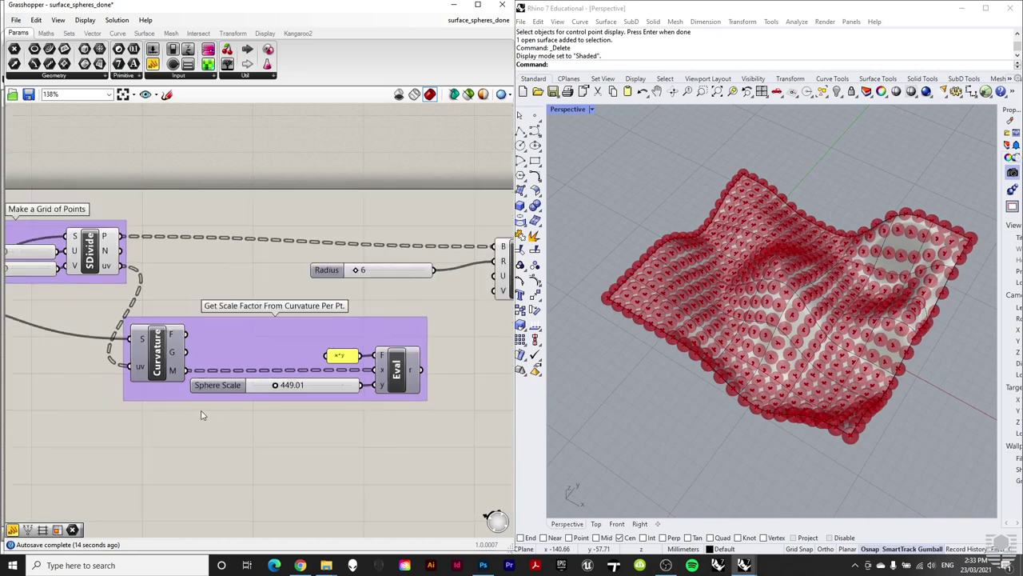
scroll(406, 385, up, 2)
drag(362, 386, 448, 258)
Step: Examine the curvature-scaled spheres on the surface from several angles, along with the scale factor group driving their radius
right_drag(879, 404, 727, 384)
right_drag(939, 233, 841, 246)
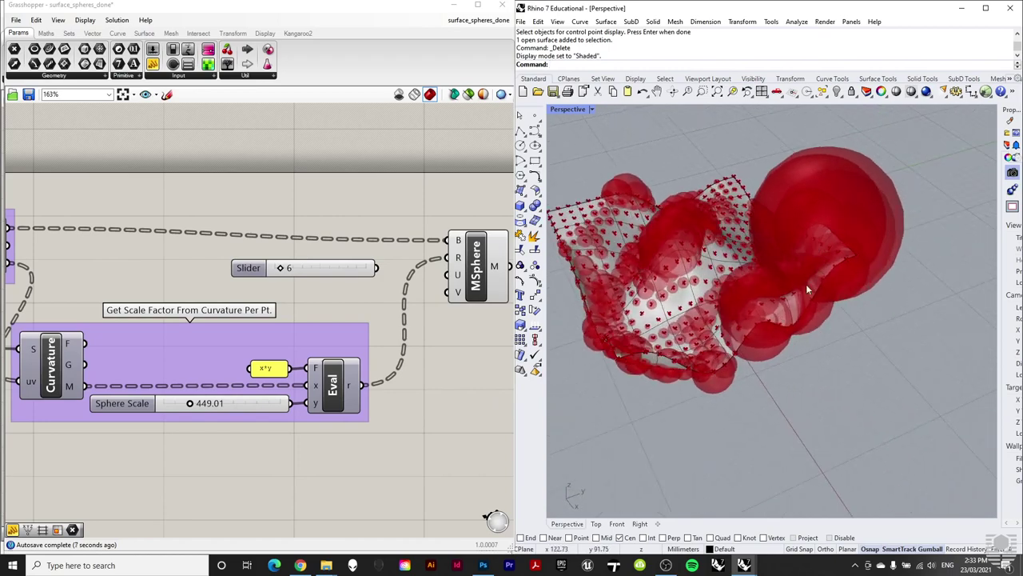
right_drag(833, 291, 805, 216)
right_drag(827, 309, 819, 342)
scroll(809, 343, up, 3)
scroll(796, 340, down, 2)
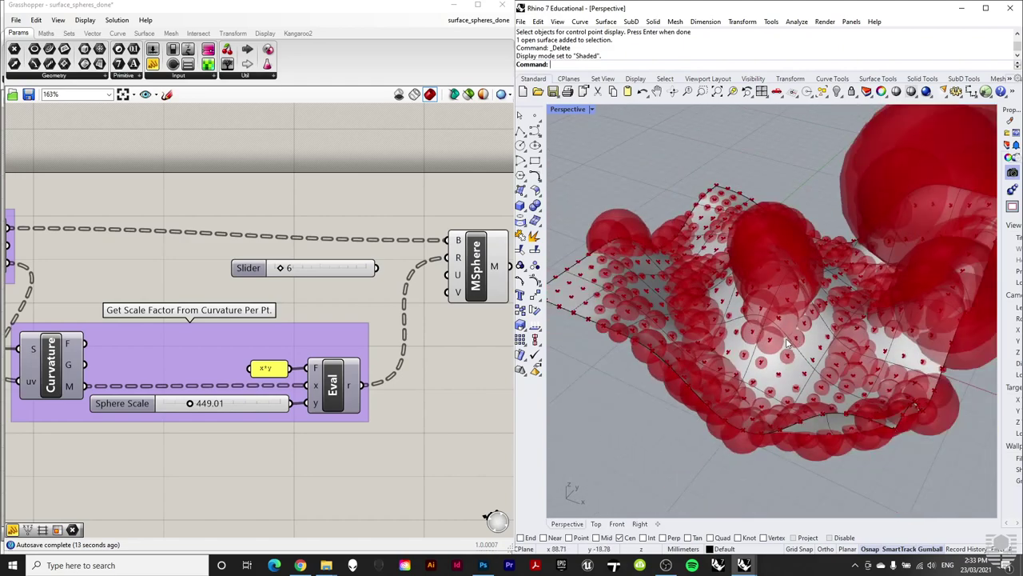
right_drag(684, 317, 656, 291)
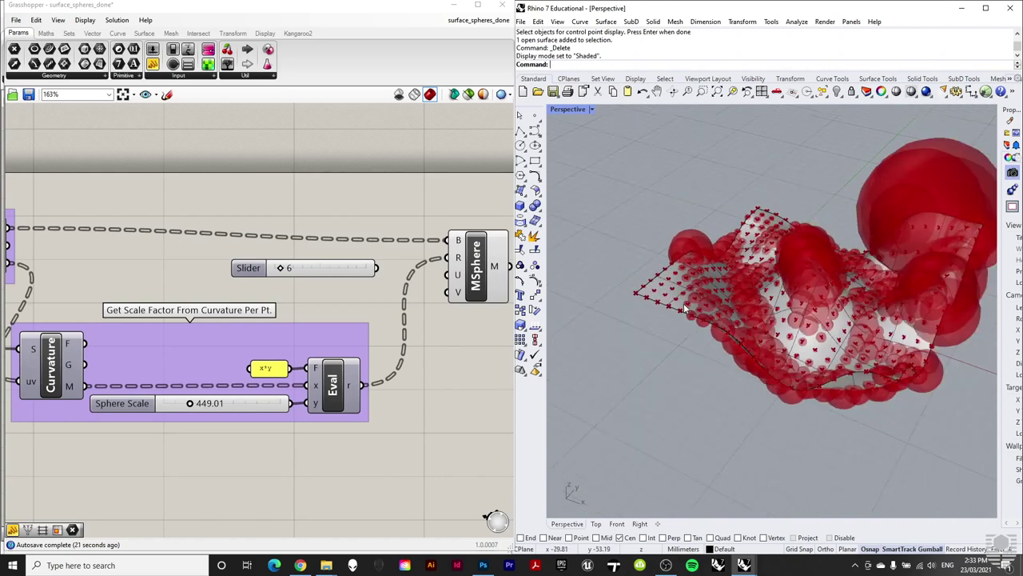
scroll(817, 343, down, 2)
scroll(807, 307, up, 3)
scroll(388, 250, down, 2)
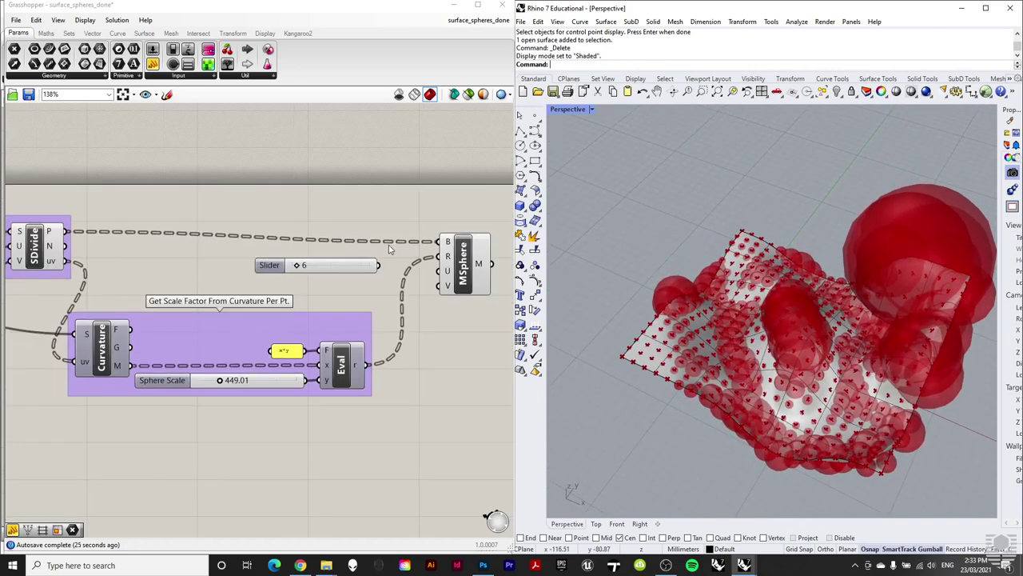
scroll(789, 310, down, 3)
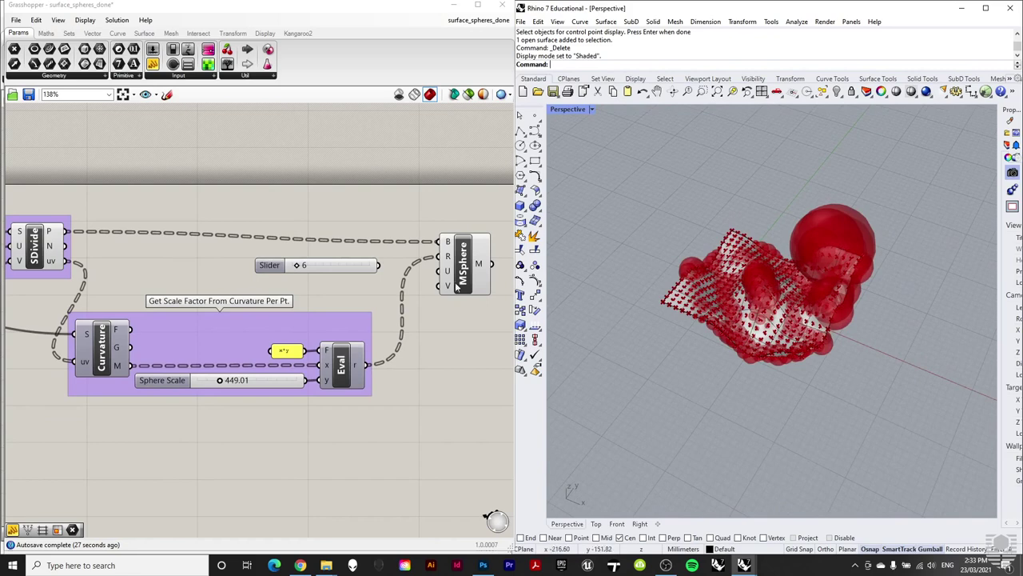
click(346, 322)
scroll(486, 281, down, 2)
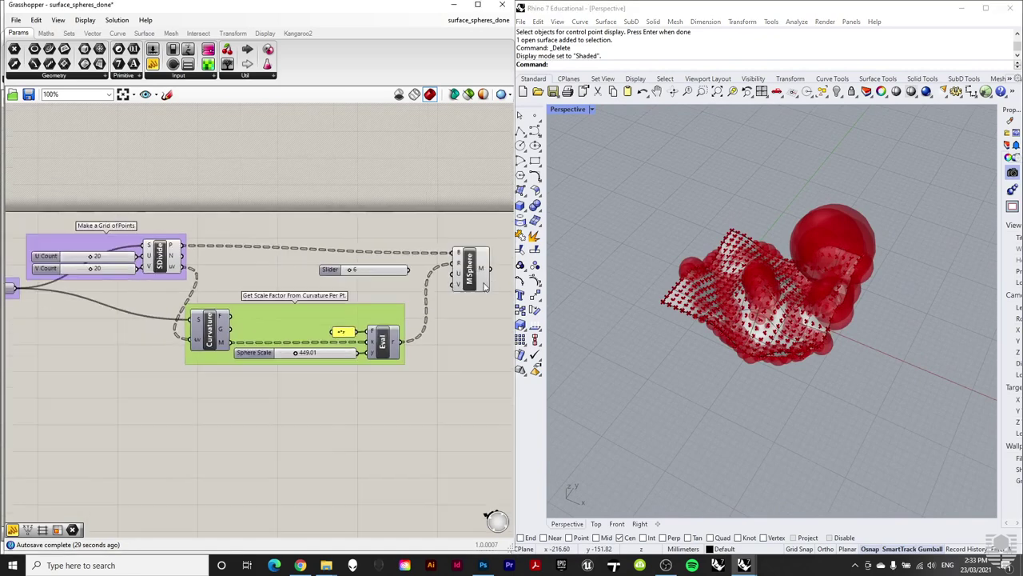
scroll(458, 290, up, 1)
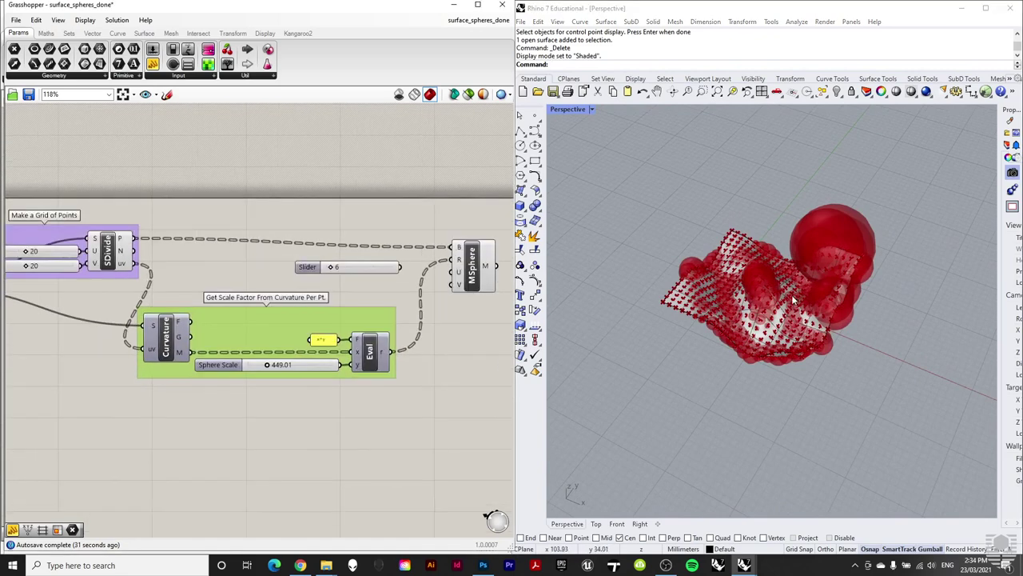
scroll(794, 299, up, 2)
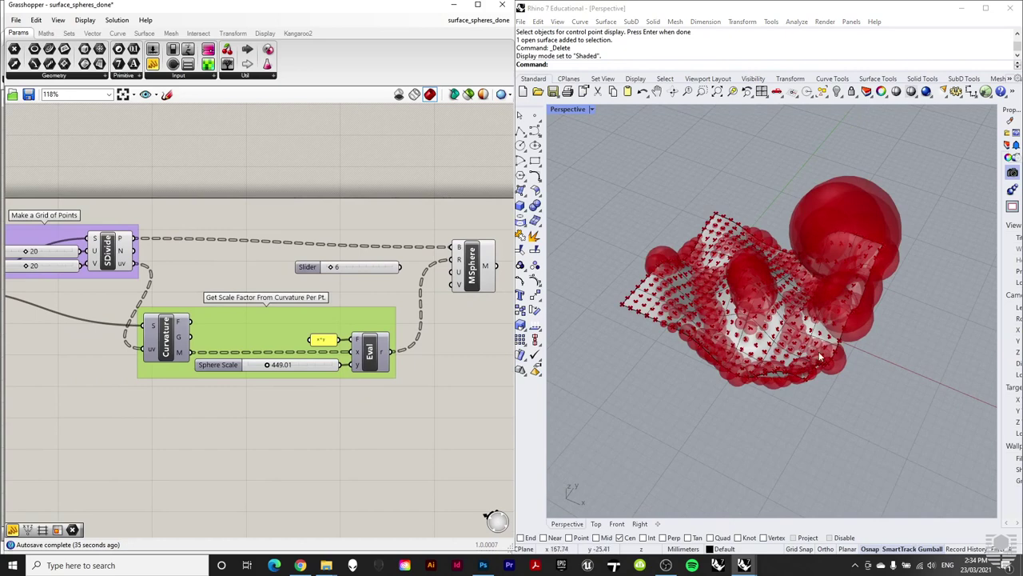
mouse_move(802, 331)
right_down()
mouse_move(807, 308)
mouse_move(798, 313)
right_up()
right_drag(305, 294, 352, 309)
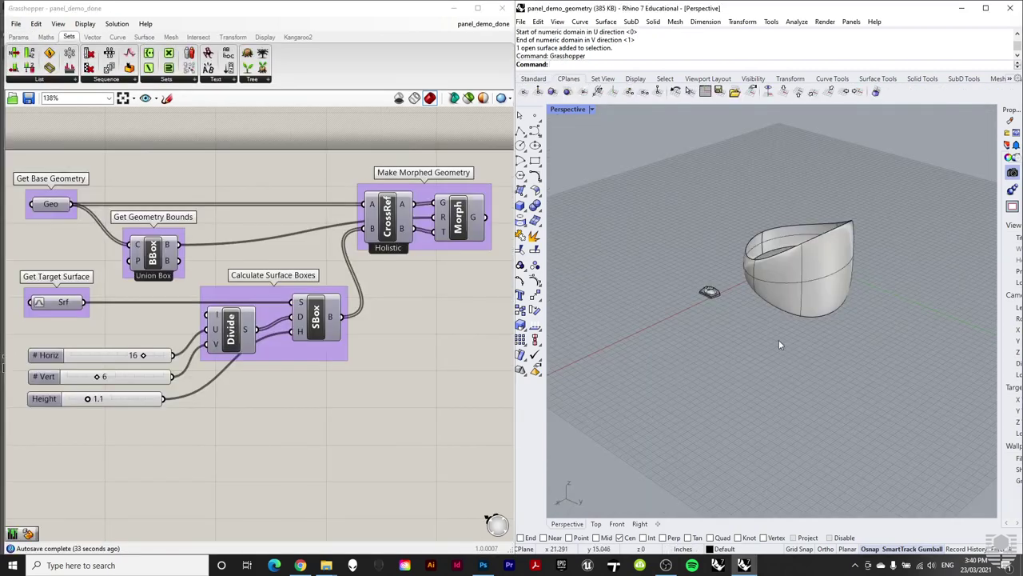
Step: Examine the ring-shaped target surface and the small base panel geometry beside it from several angles
scroll(815, 272, up, 3)
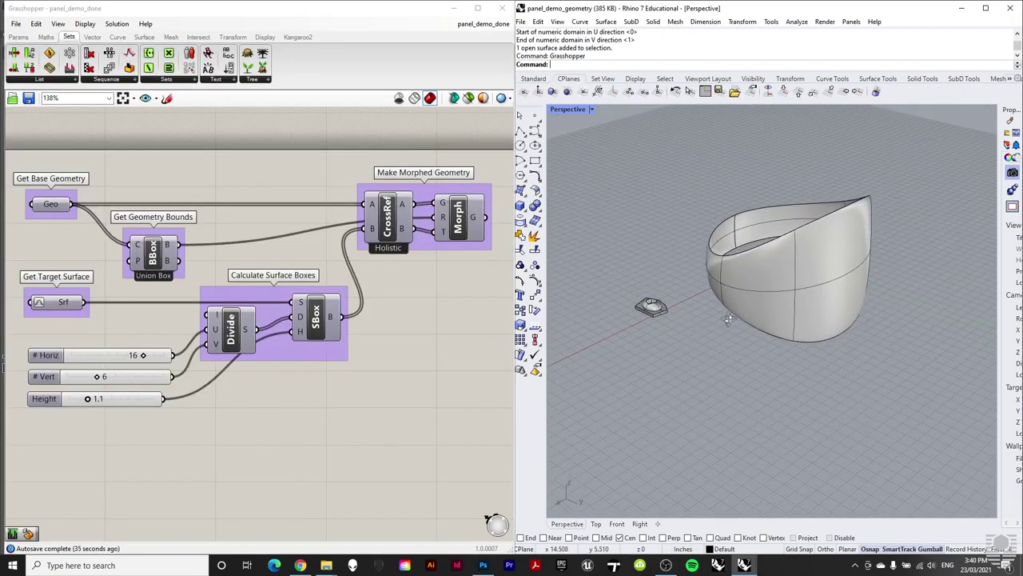
scroll(670, 314, up, 4)
right_drag(670, 278, 709, 293)
scroll(619, 327, down, 2)
scroll(709, 293, down, 2)
scroll(702, 322, up, 2)
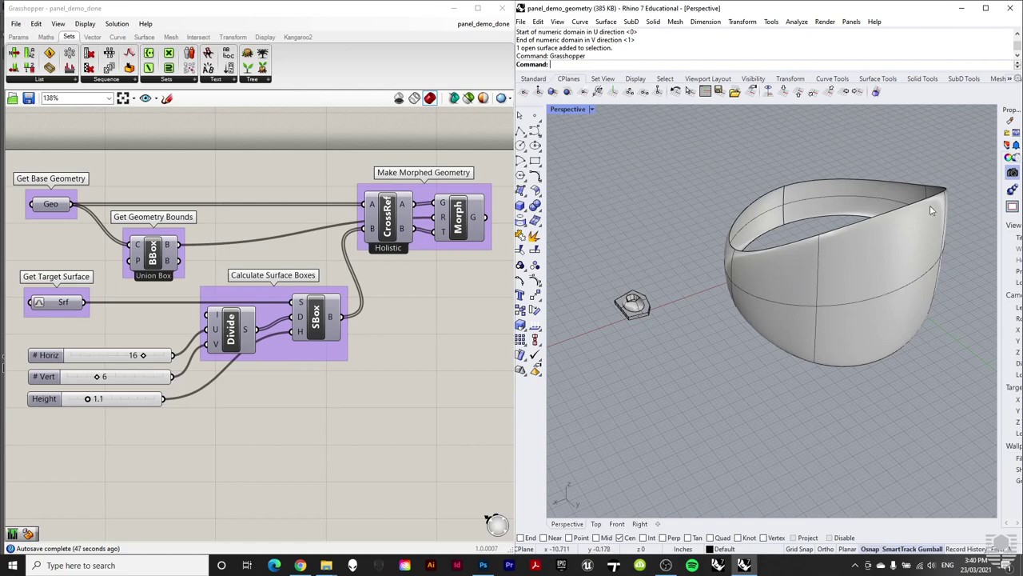
right_drag(696, 312, 753, 307)
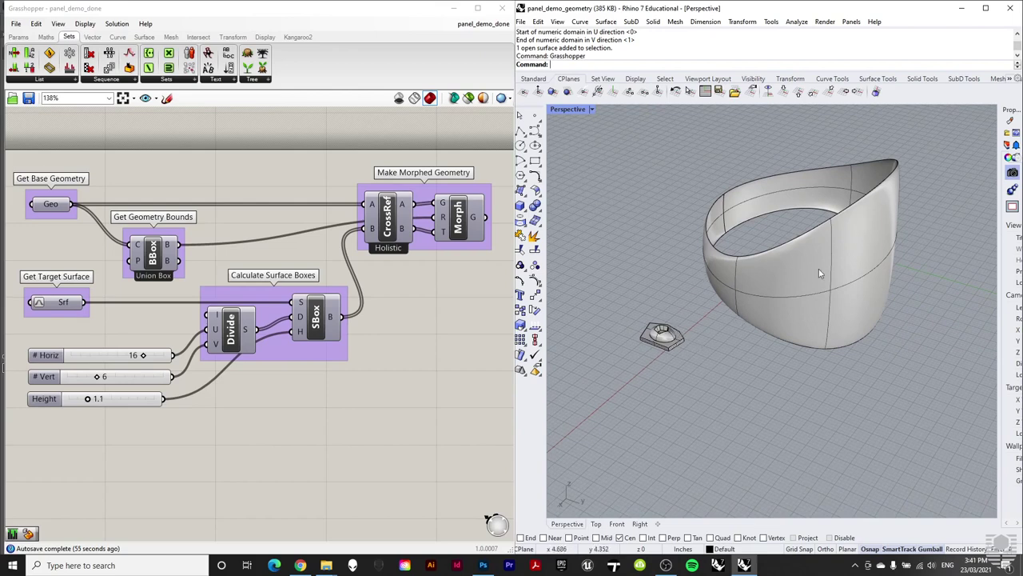
Step: Turn on the preview of the Morph component and inspect the panels wrapped around the ring surface from all sides
click(459, 219)
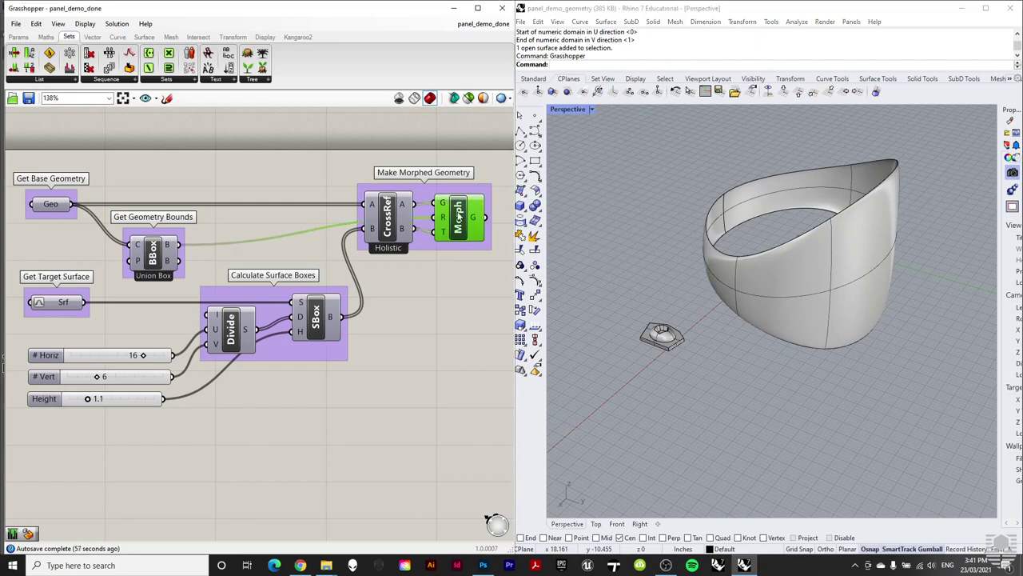
right_click(458, 219)
click(486, 232)
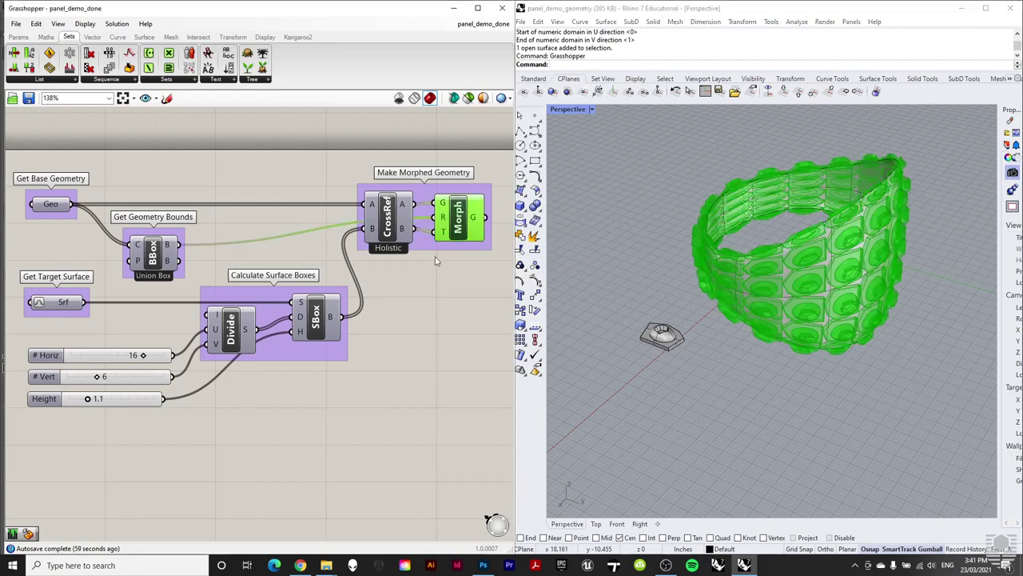
click(469, 291)
right_drag(839, 364, 663, 291)
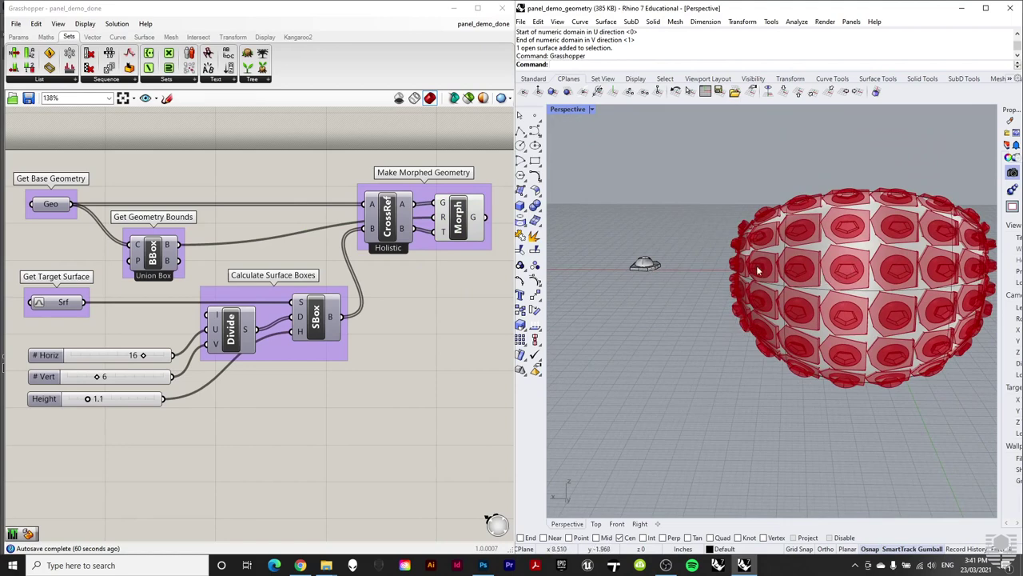
right_drag(784, 254, 873, 272)
mouse_move(695, 295)
right_down()
mouse_move(640, 299)
mouse_move(685, 296)
right_up()
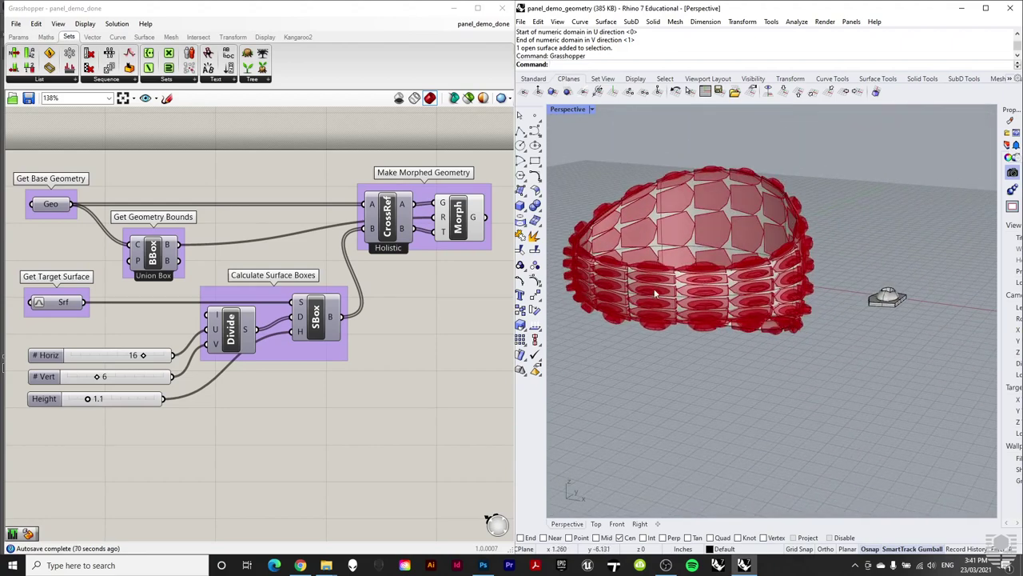
right_drag(795, 283, 857, 277)
Step: Turn on the preview of the BBox component and examine the bounding box around the base geometry alongside the panelled ring
click(421, 308)
click(160, 263)
right_click(158, 268)
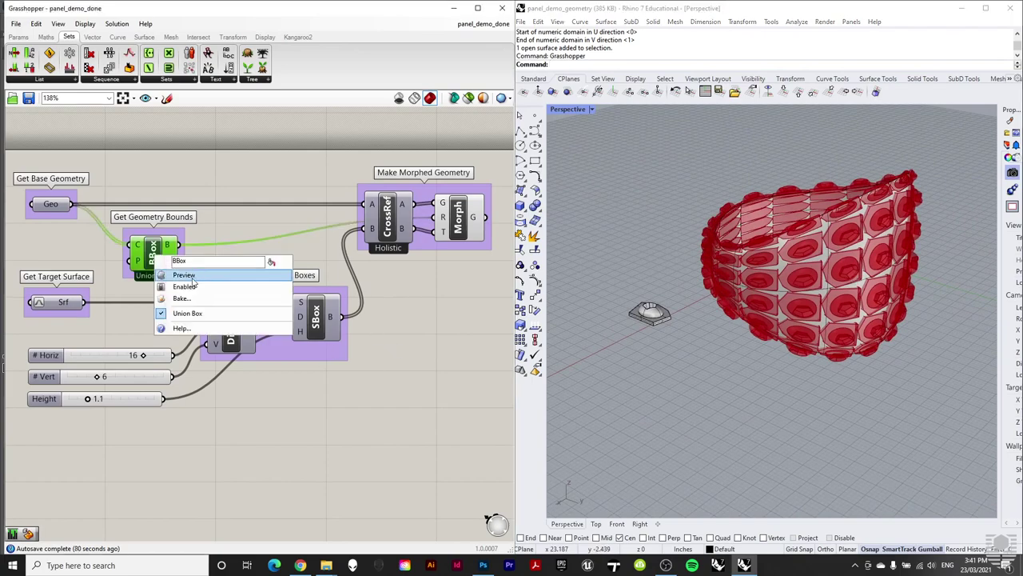
click(192, 277)
mouse_move(631, 328)
right_down()
mouse_move(621, 317)
mouse_move(624, 345)
right_up()
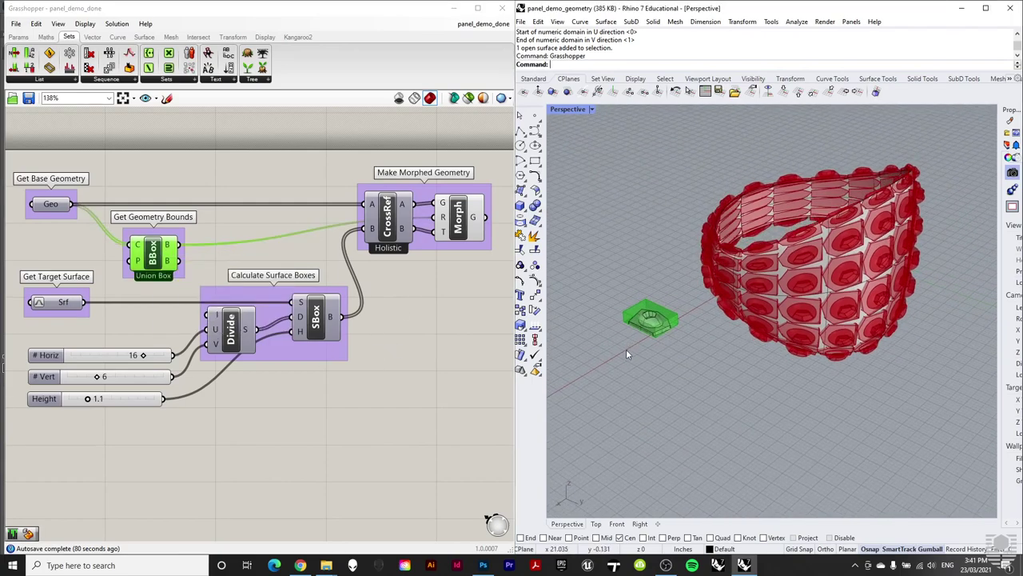
scroll(634, 299, up, 5)
click(312, 256)
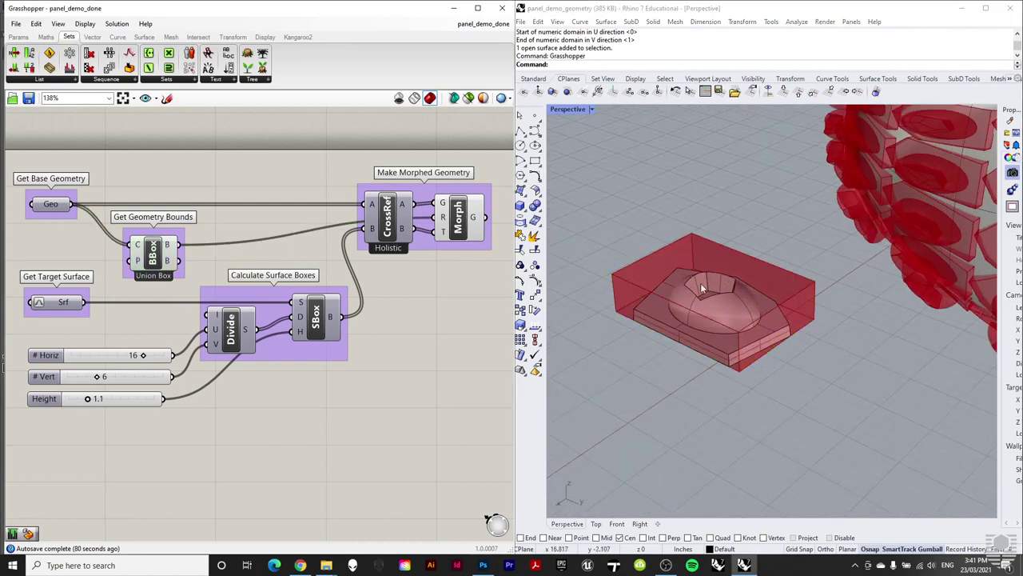
scroll(705, 283, down, 3)
scroll(280, 276, down, 4)
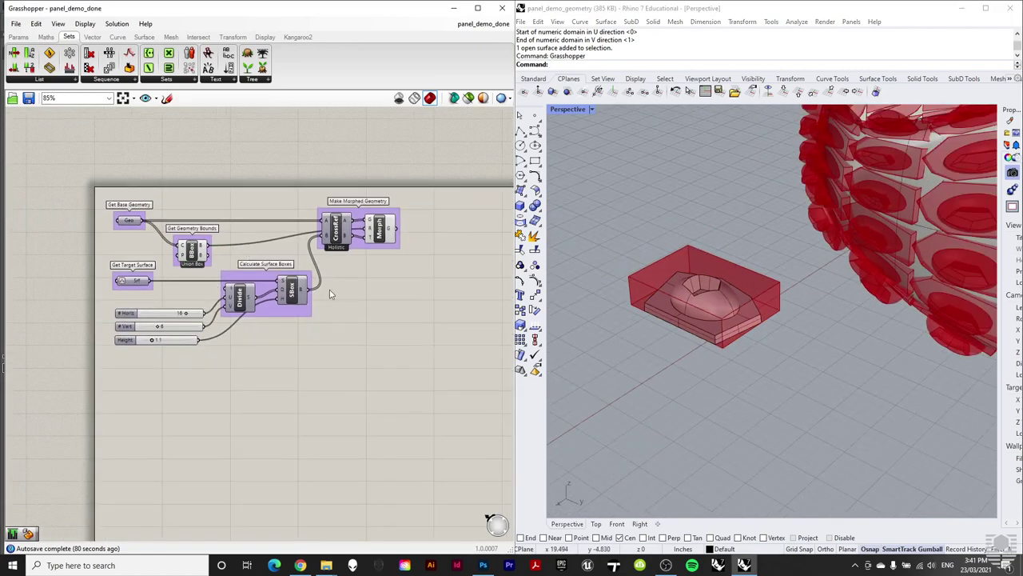
scroll(635, 304, down, 3)
right_drag(789, 220, 698, 264)
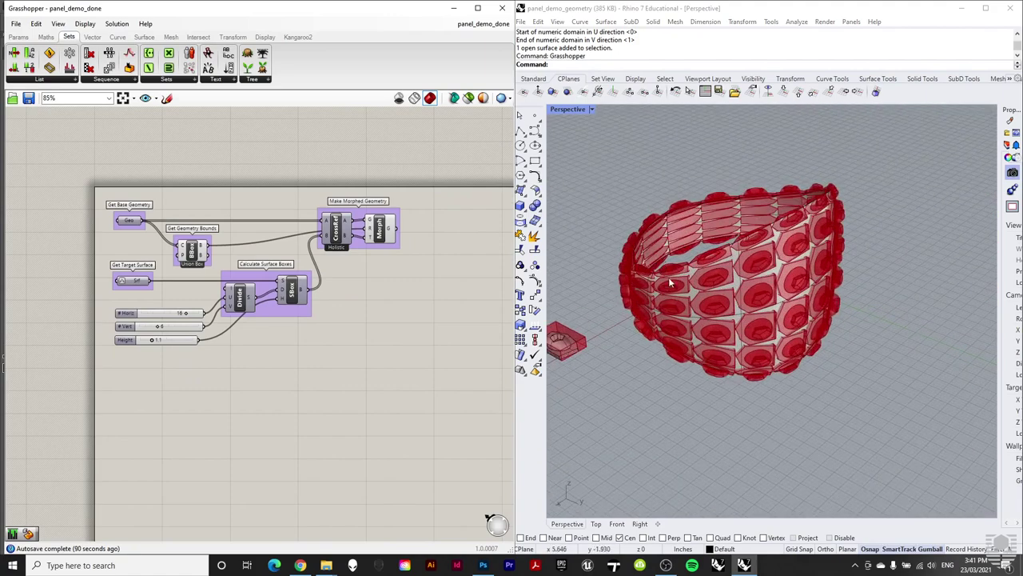
shift+right_drag(610, 298, 646, 301)
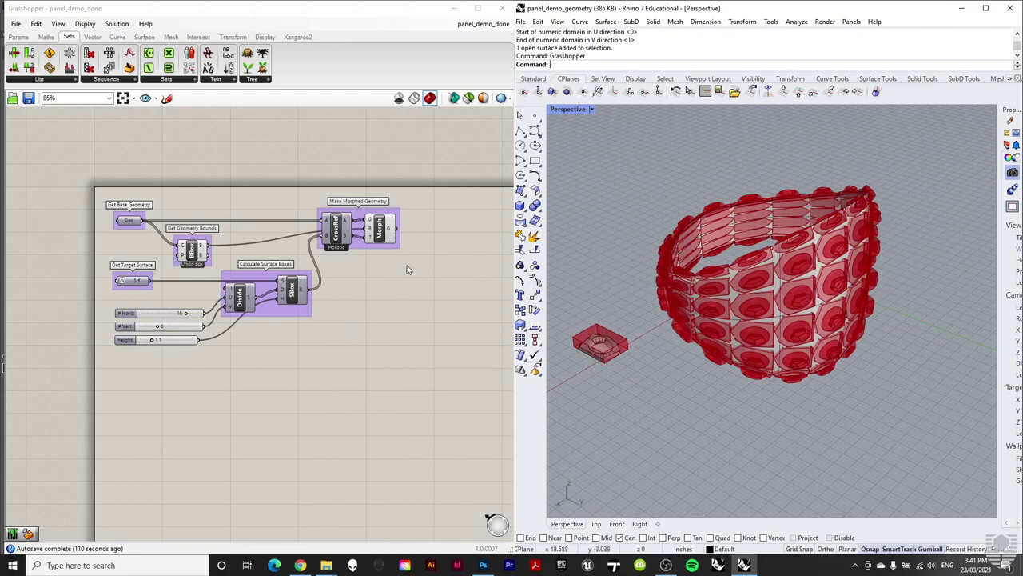
Step: Move the whole finished definition down the canvas to free space above it and turn off its preview
drag(443, 166, 80, 365)
scroll(140, 249, down, 2)
drag(286, 242, 309, 424)
scroll(274, 445, up, 2)
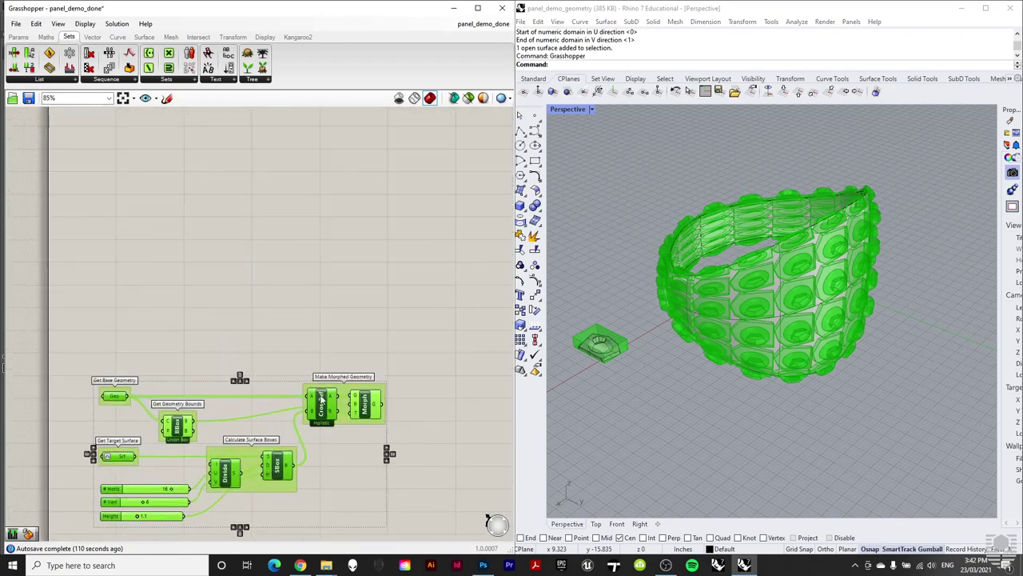
middle_click(320, 396)
click(354, 363)
click(411, 269)
scroll(427, 399, down, 1)
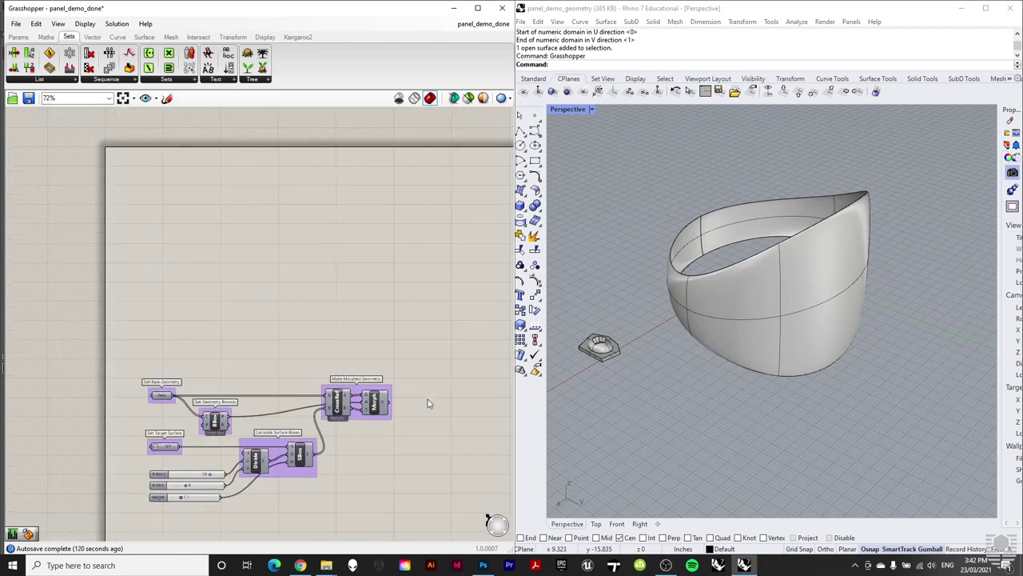
scroll(227, 309, up, 1)
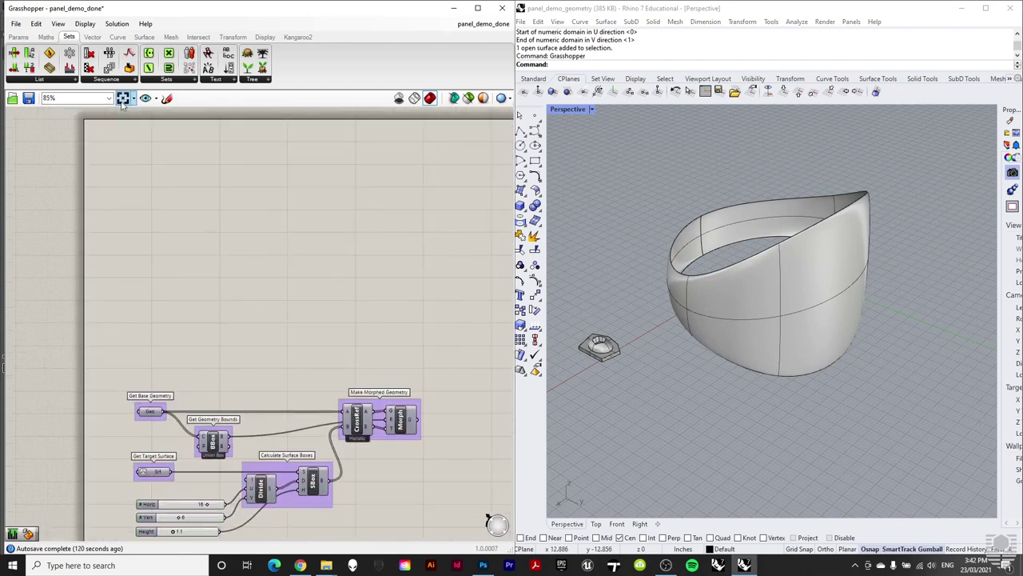
Step: Place a Geometry parameter and a Surface parameter below it in the empty canvas area above the finished definition
click(17, 37)
click(53, 85)
drag(120, 193, 112, 218)
click(48, 80)
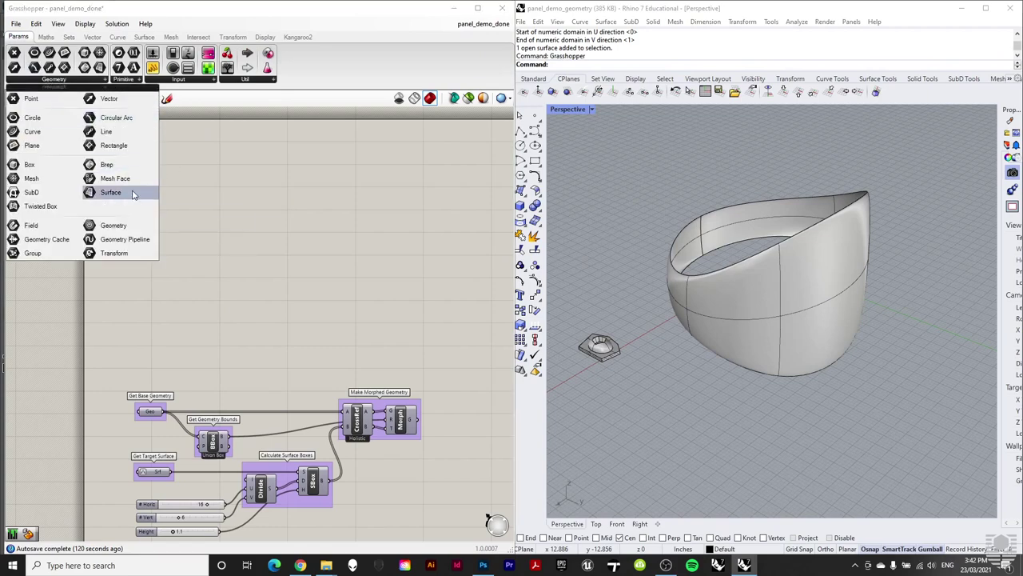
click(114, 195)
click(159, 186)
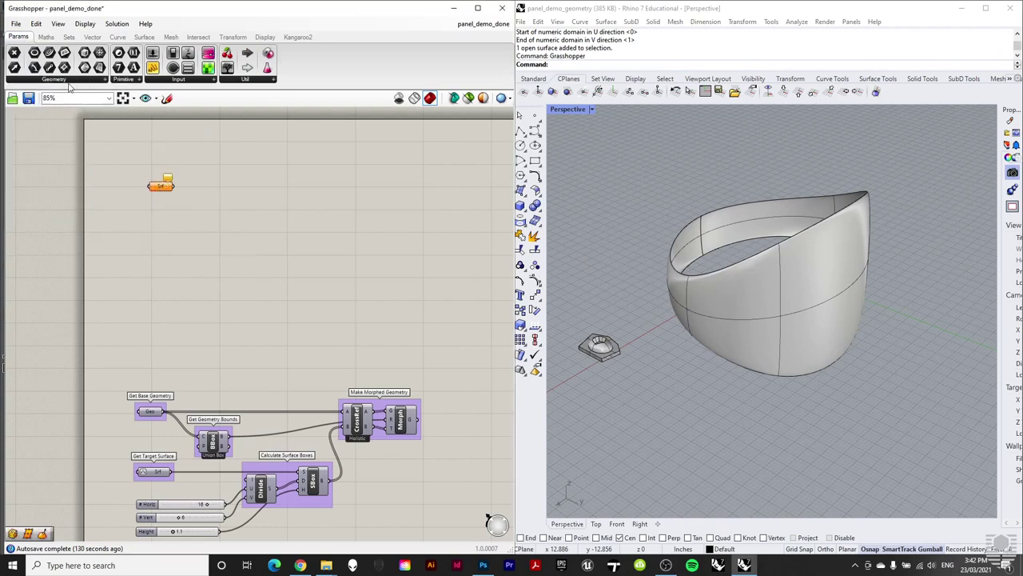
click(71, 80)
drag(114, 221, 171, 256)
click(251, 238)
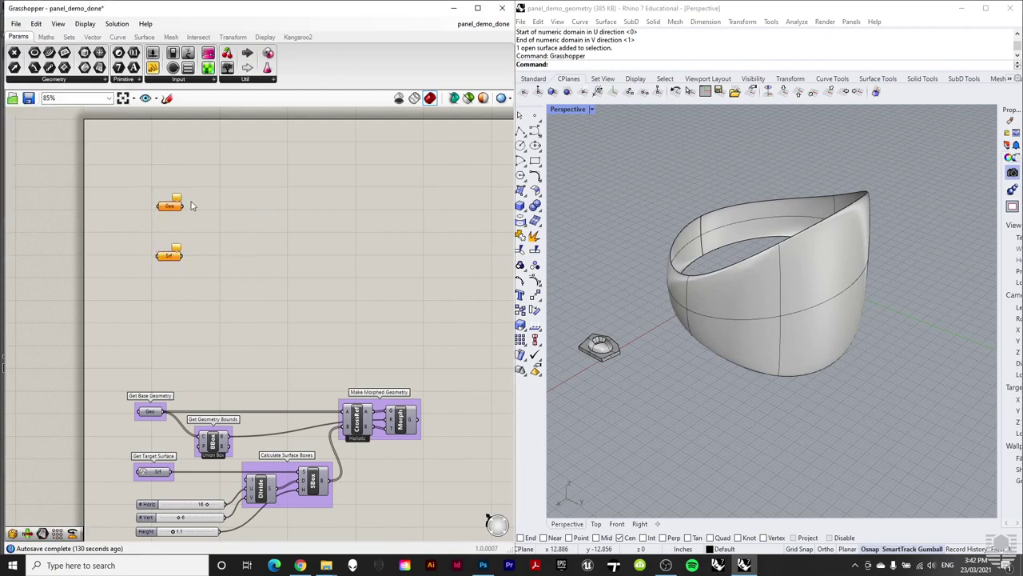
Step: Reference the small base panel objects in the new Geo parameter as multiple geometries
right_click(172, 208)
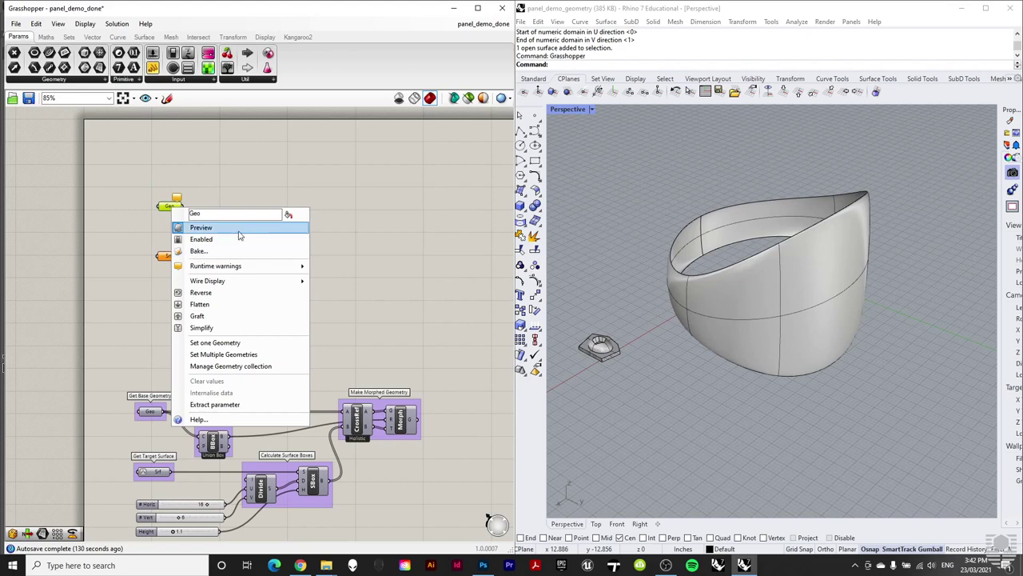
click(240, 354)
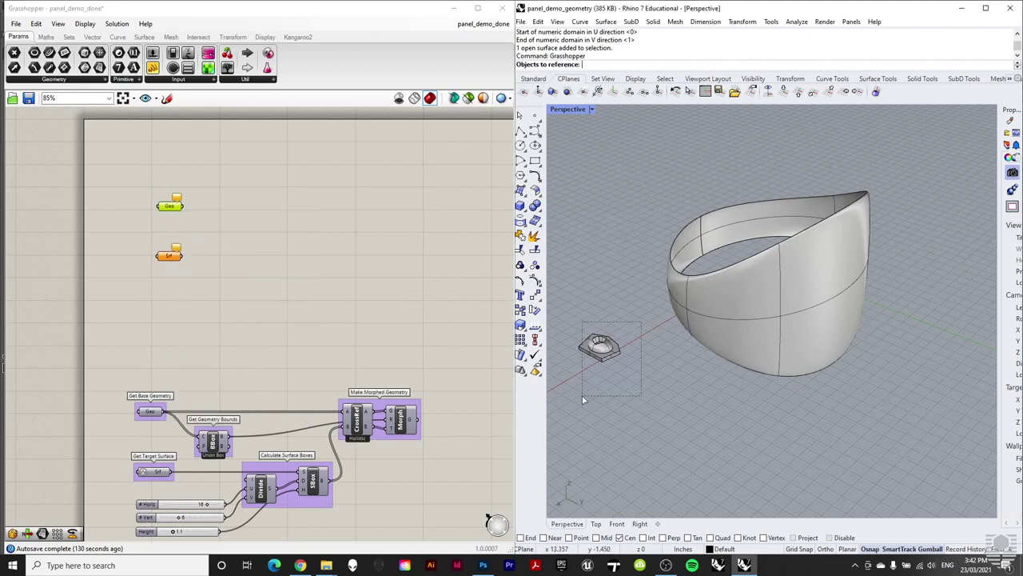
click(600, 346)
key(Return)
click(240, 238)
Step: Reference the ring surface in the new Srf parameter as a single surface and reparameterize it
drag(209, 232, 153, 285)
right_click(168, 256)
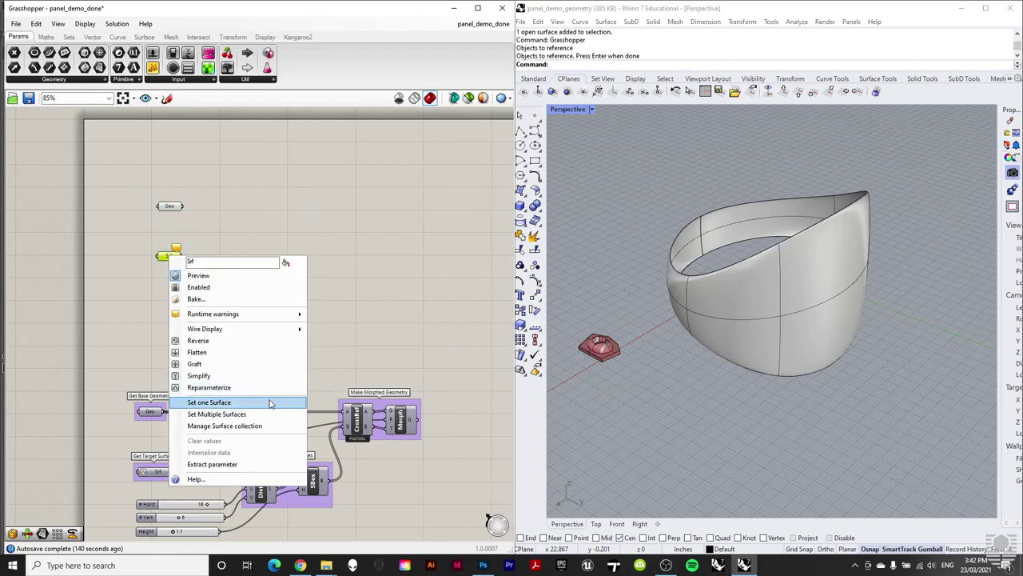
click(240, 402)
click(799, 304)
click(187, 263)
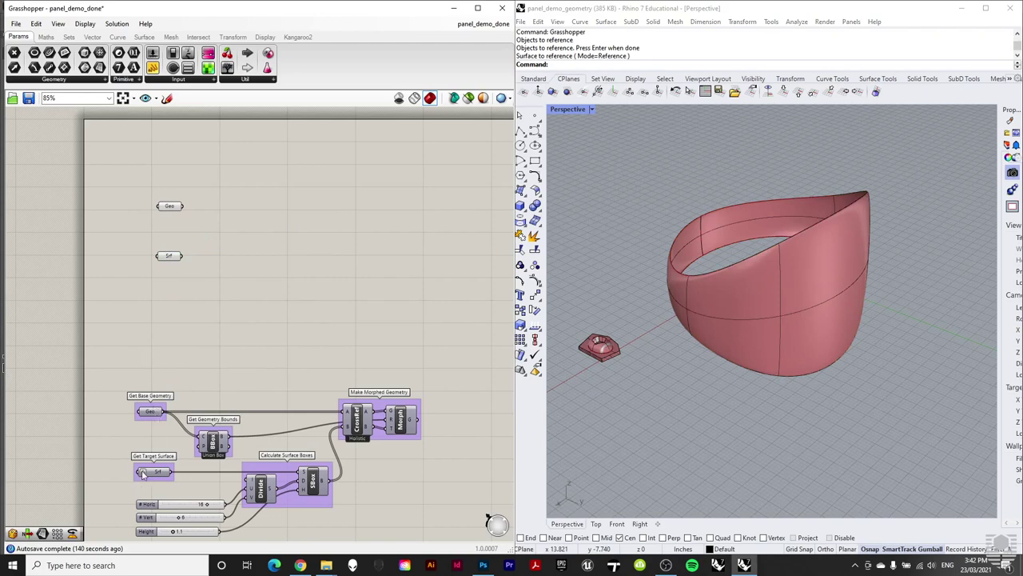
click(169, 256)
right_click(169, 256)
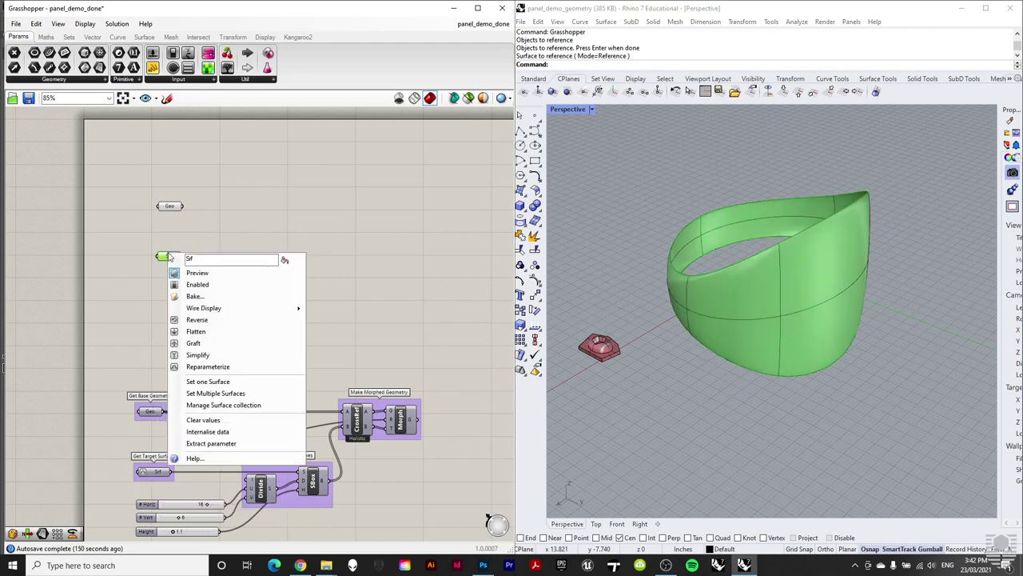
click(206, 366)
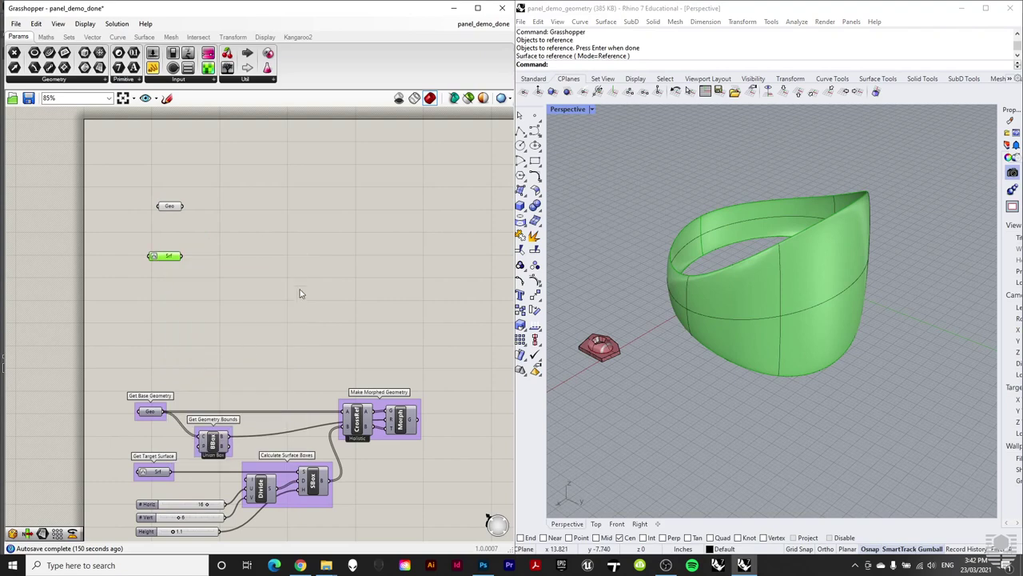
click(275, 270)
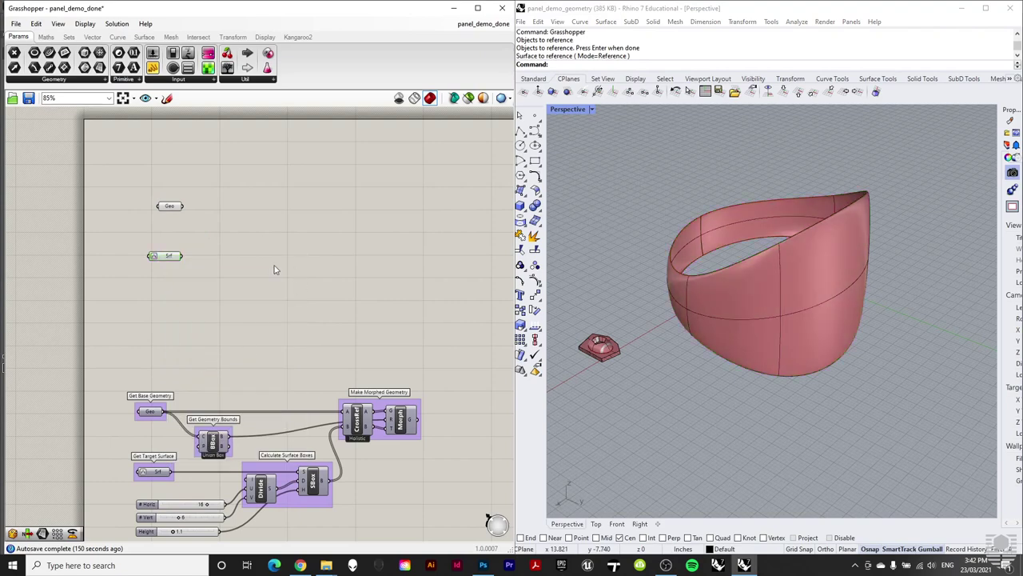
Step: Add a Bounding Box component next to the new parameters and wire Geo into its C input
click(144, 37)
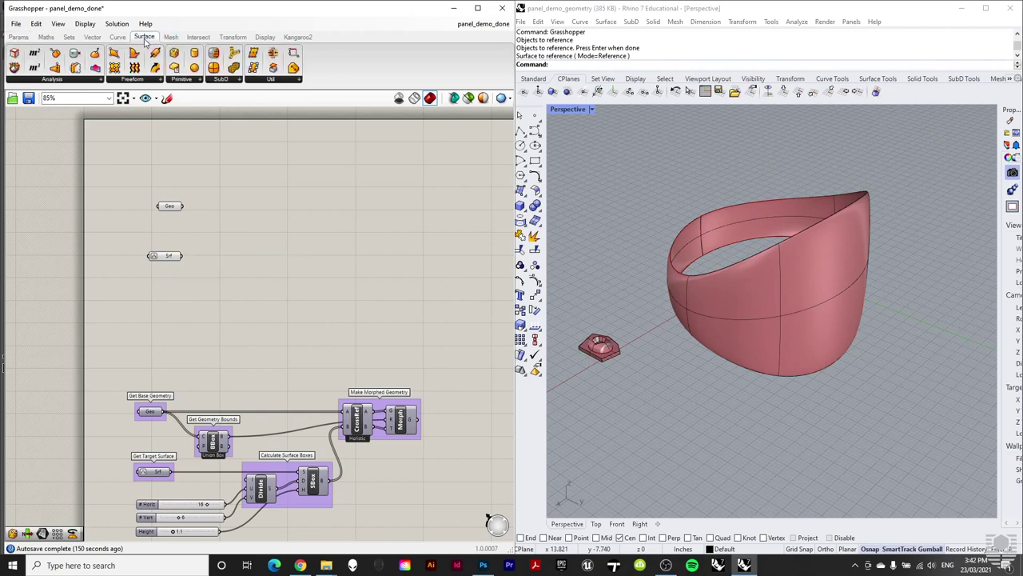
click(192, 79)
drag(200, 132, 214, 220)
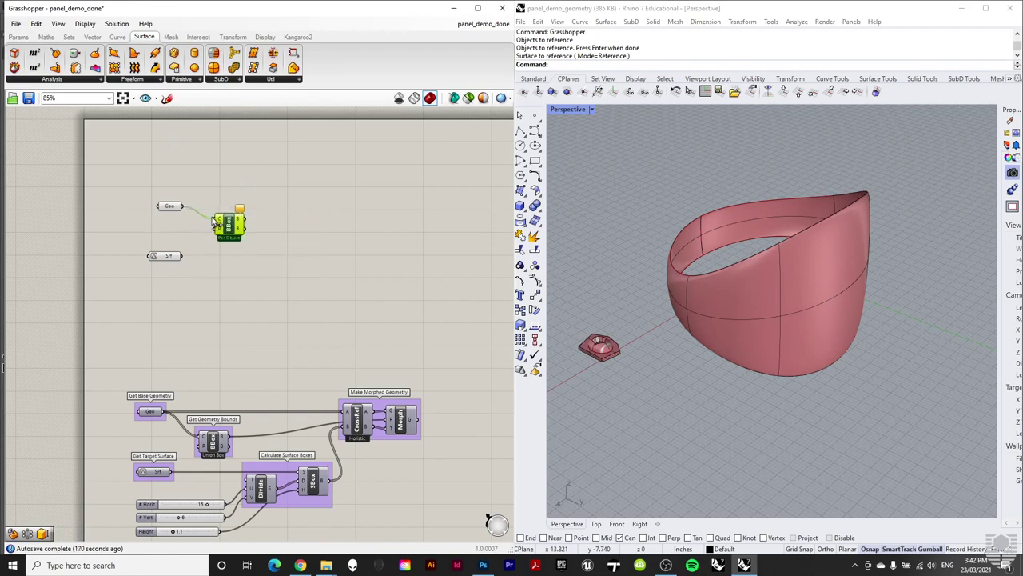
click(322, 258)
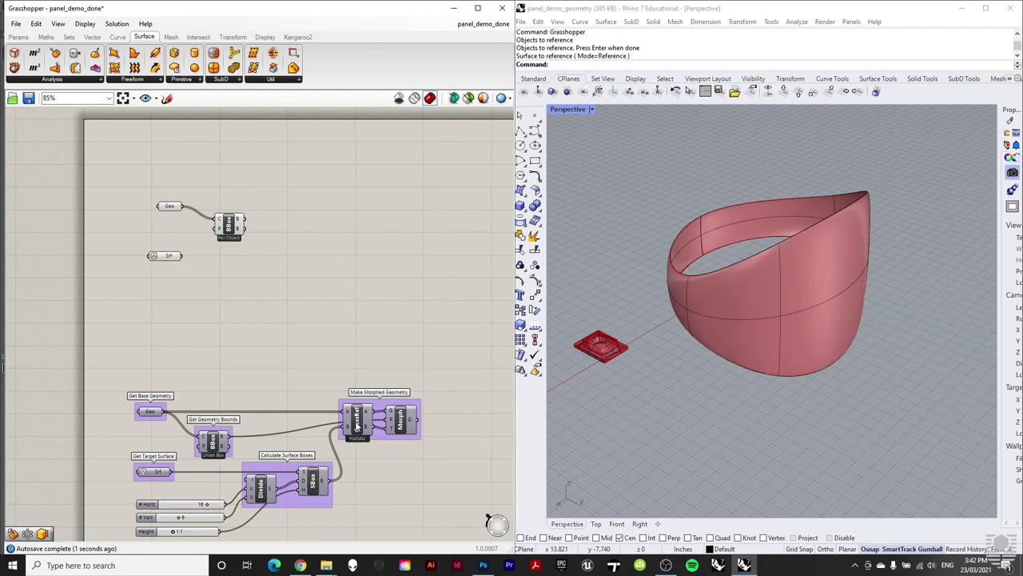
Step: Add a Cross Reference component to the canvas beyond the new BBox component
click(45, 36)
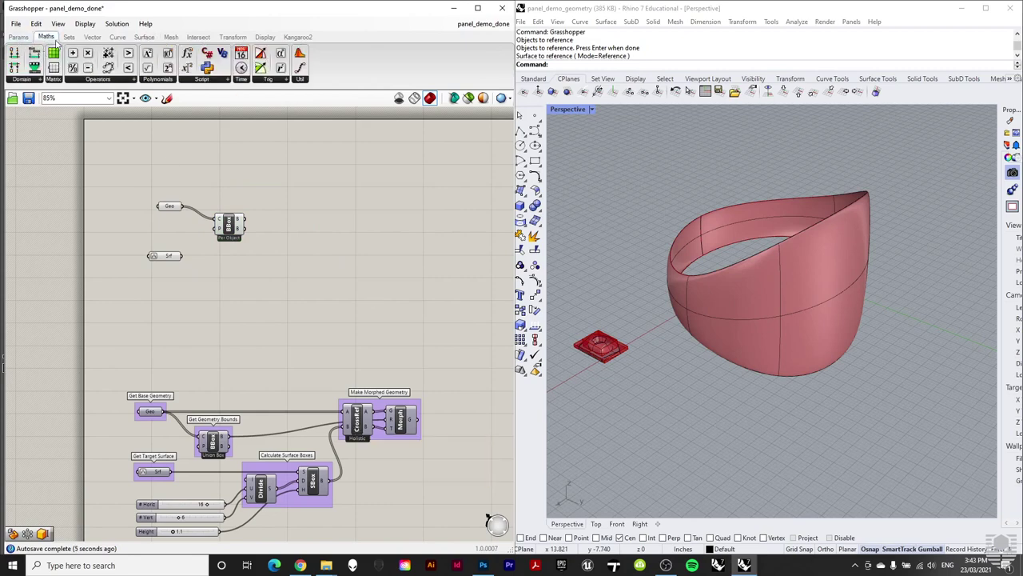
click(68, 36)
click(32, 80)
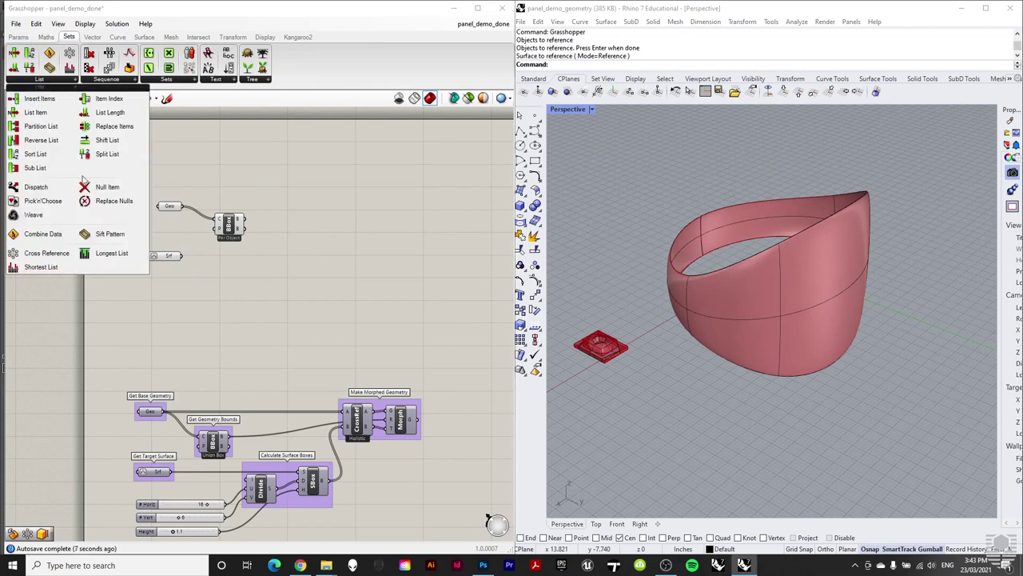
click(42, 252)
click(304, 193)
drag(305, 196, 312, 226)
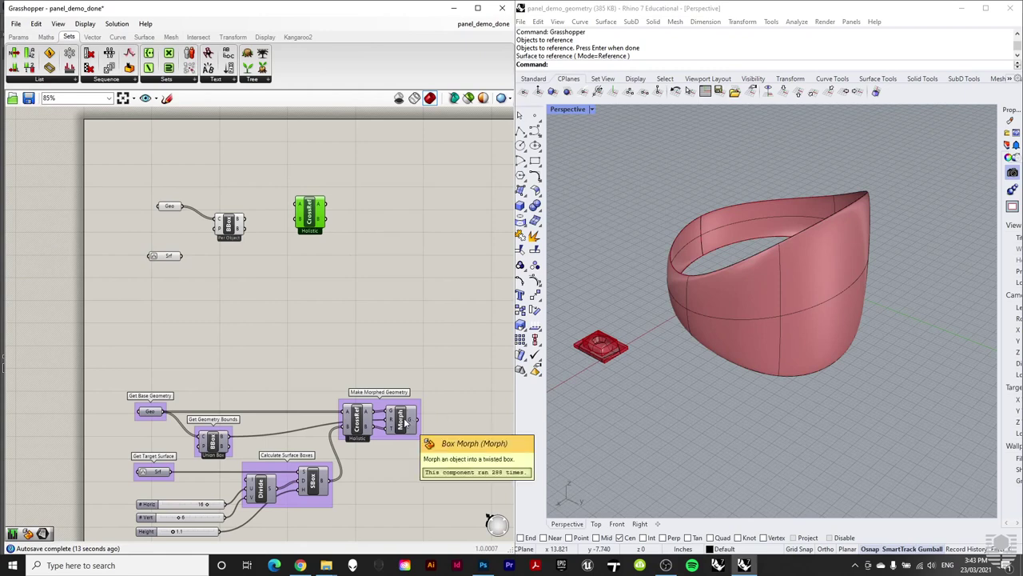
Step: Add a Box Morph component beside CrossRef and wire Geo through CrossRef's A input and output into Morph's G input
click(232, 37)
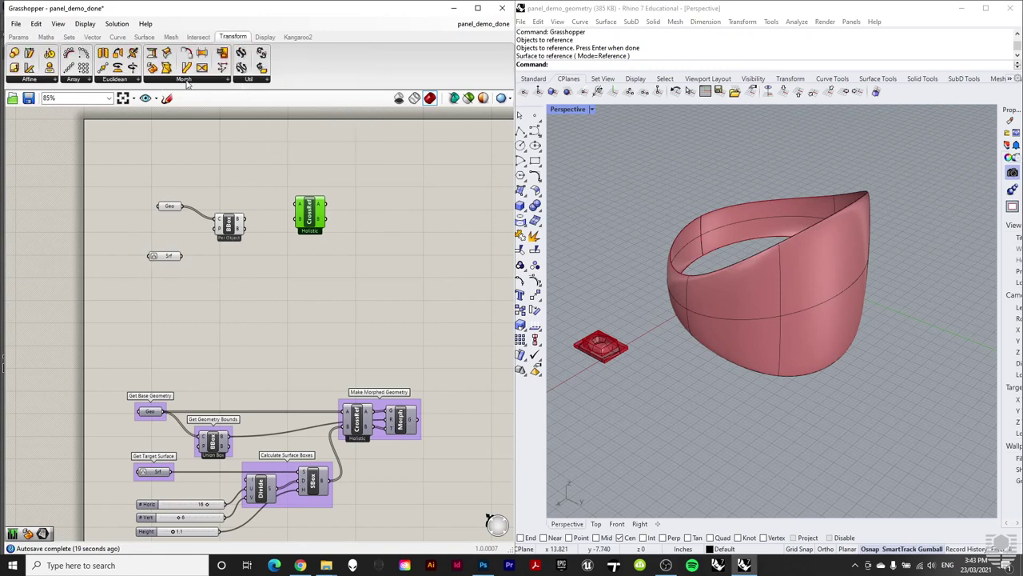
click(188, 83)
click(240, 101)
click(389, 222)
drag(391, 223, 376, 220)
drag(183, 206, 358, 203)
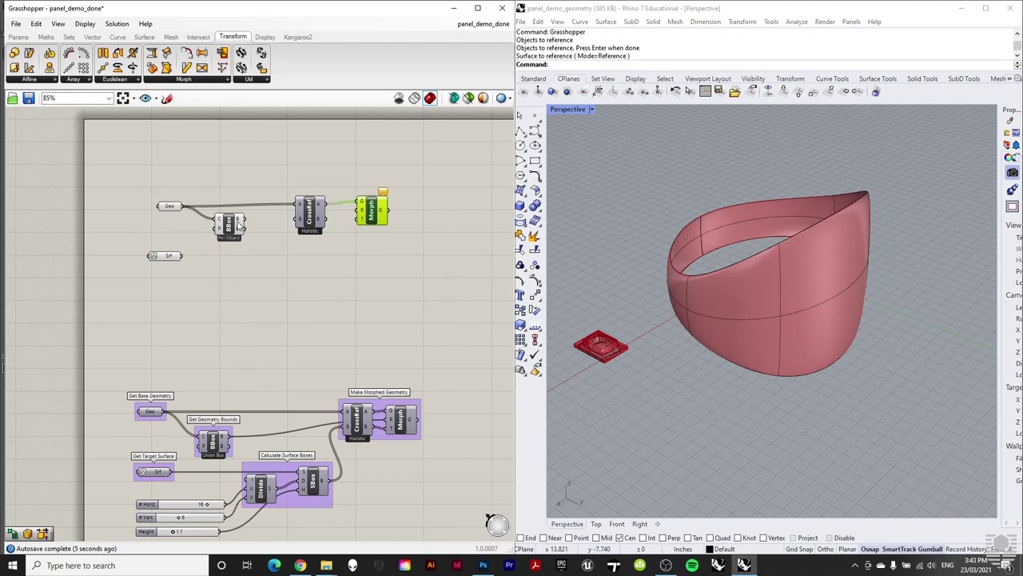
Step: Wire BBox's B output into Morph's R input and switch the BBox component from per-object to Union Box
drag(249, 227, 360, 218)
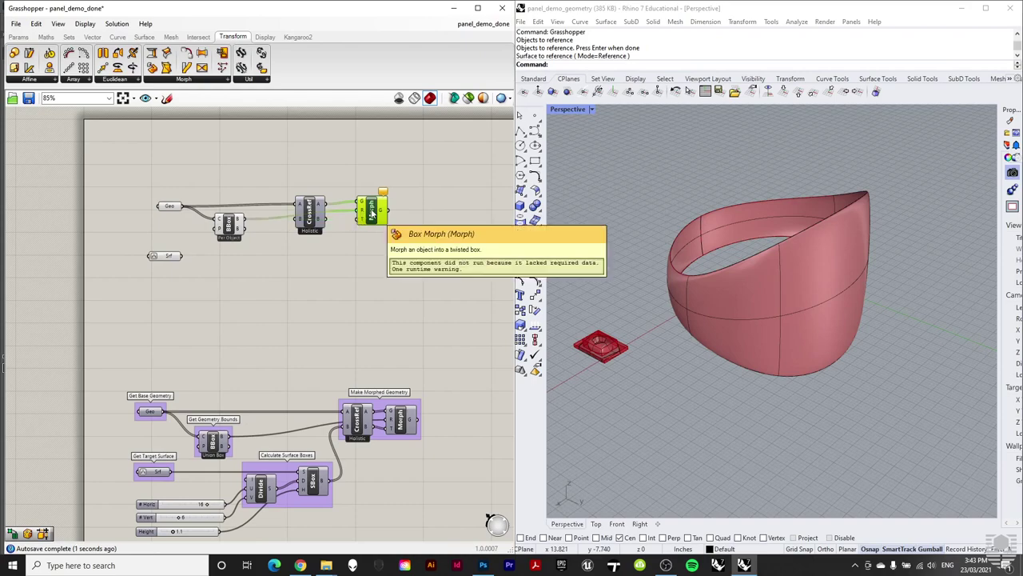
scroll(192, 489, up, 5)
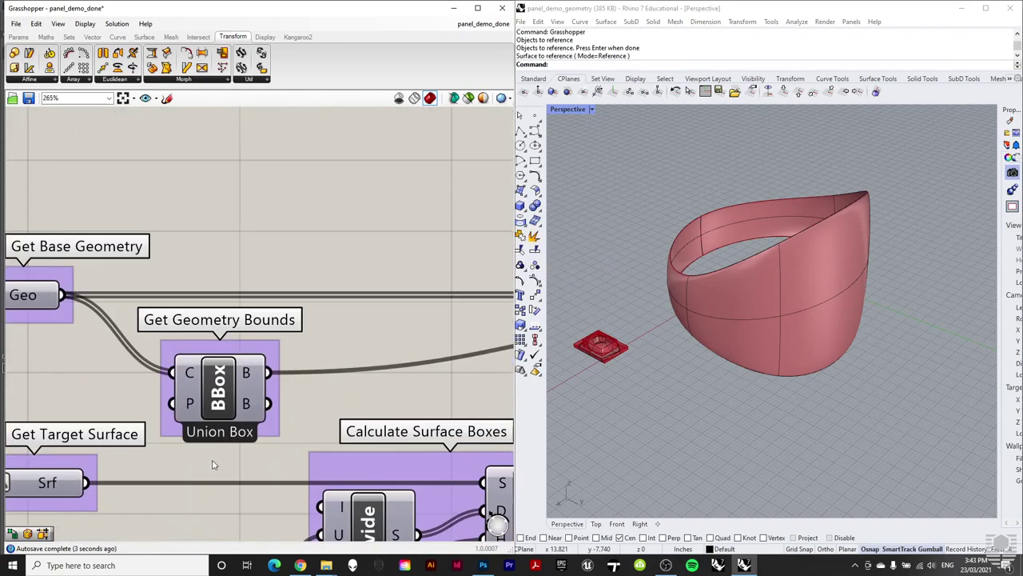
scroll(223, 450, down, 5)
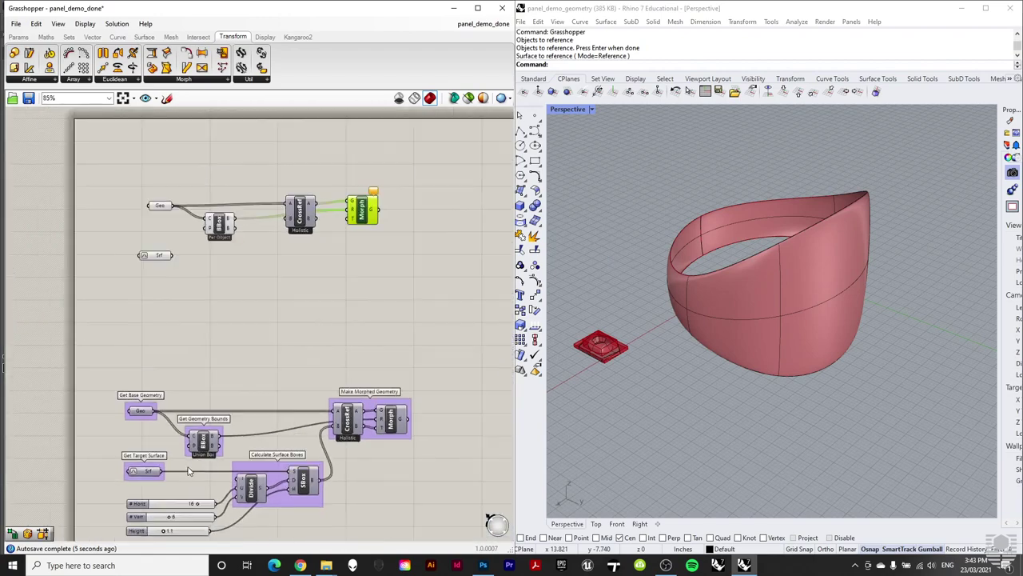
scroll(222, 222, up, 2)
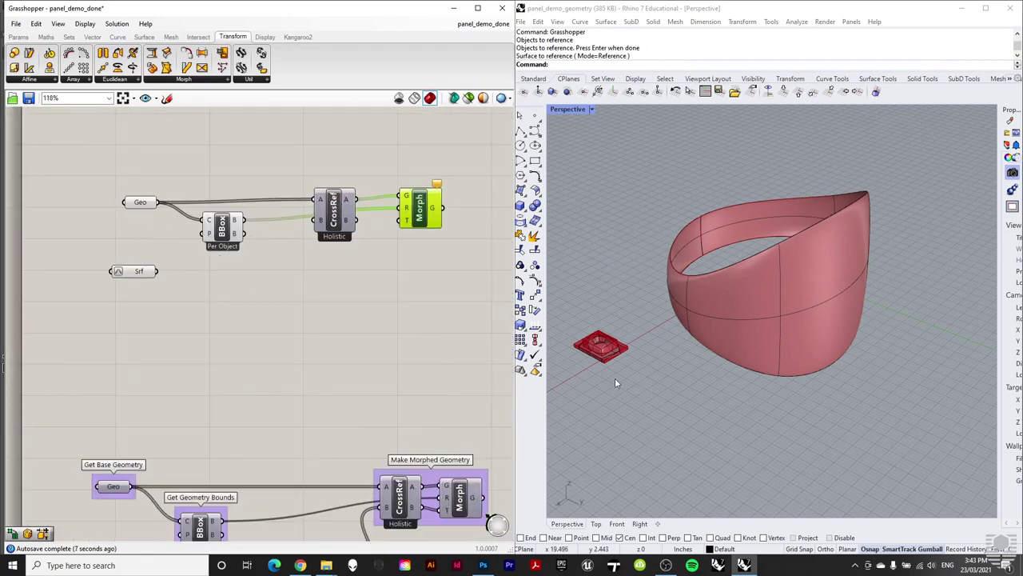
scroll(604, 343, up, 5)
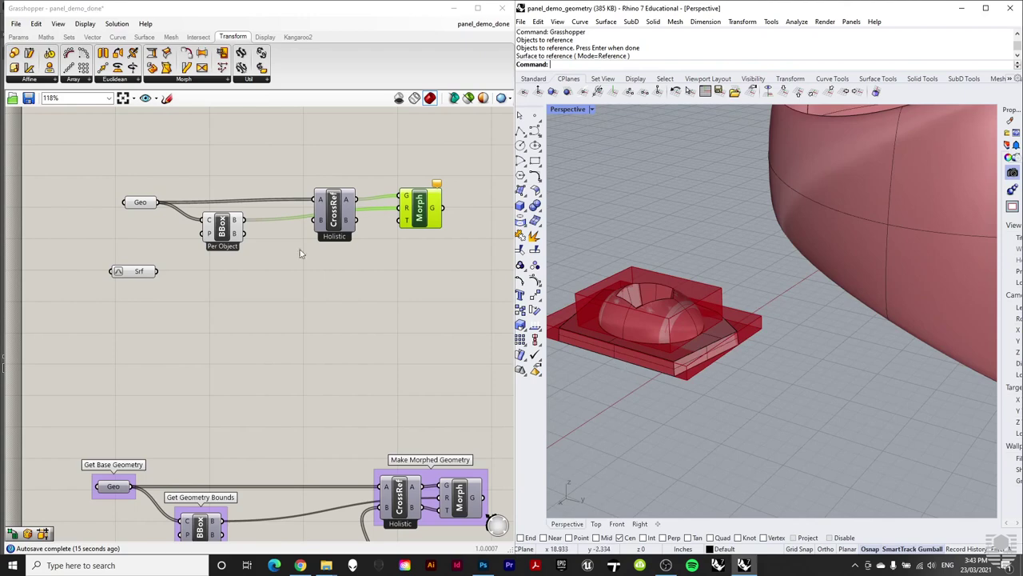
click(141, 202)
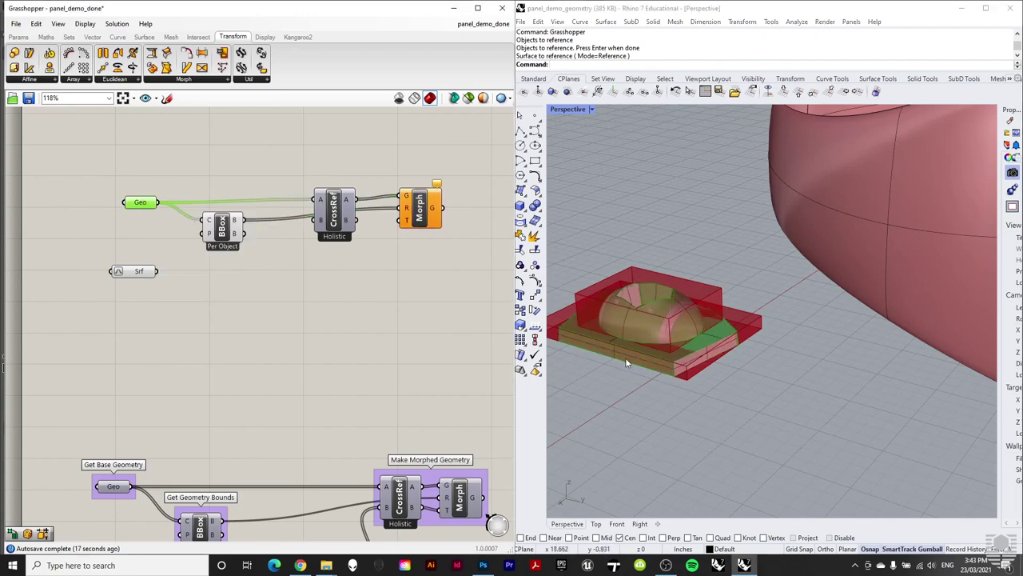
click(167, 229)
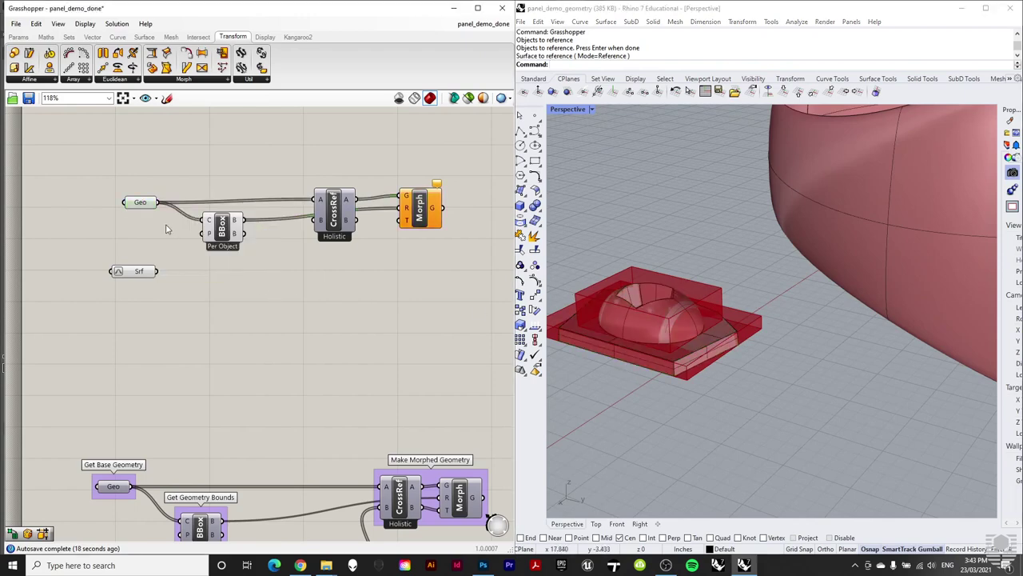
right_click(222, 232)
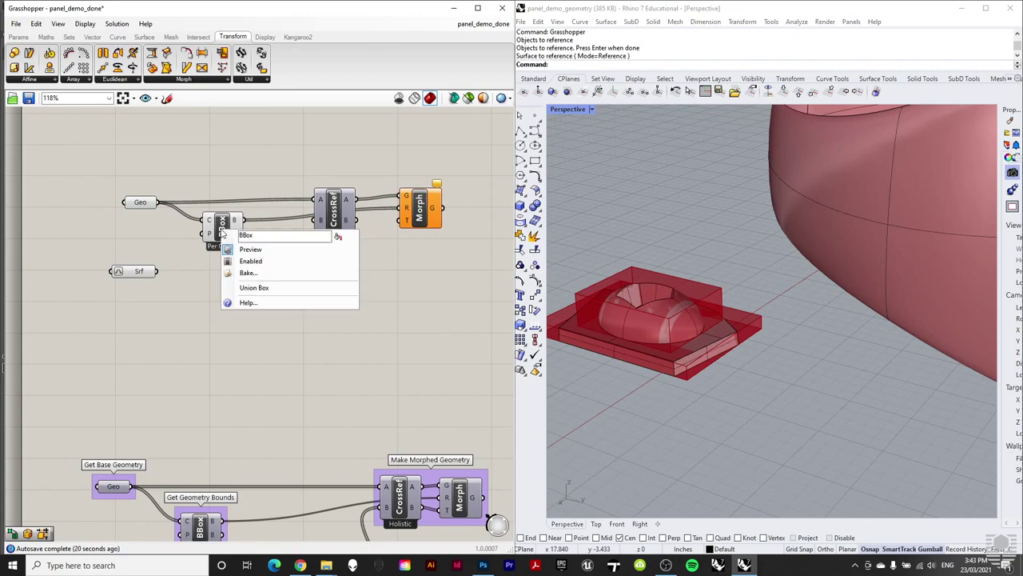
click(247, 291)
right_drag(646, 388, 767, 393)
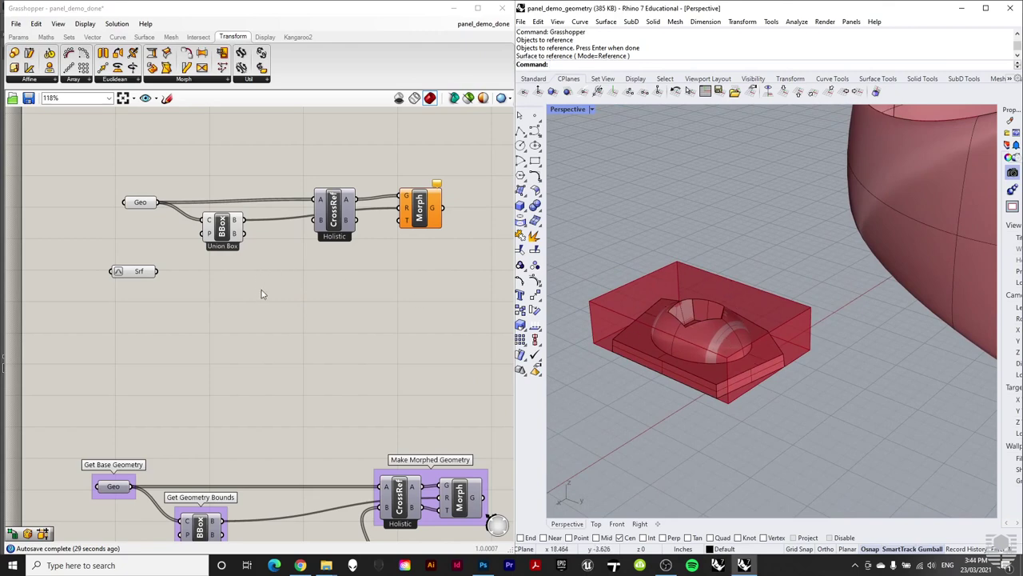
Step: Wire CrossRef's B output into Morph's T input
scroll(291, 307, down, 3)
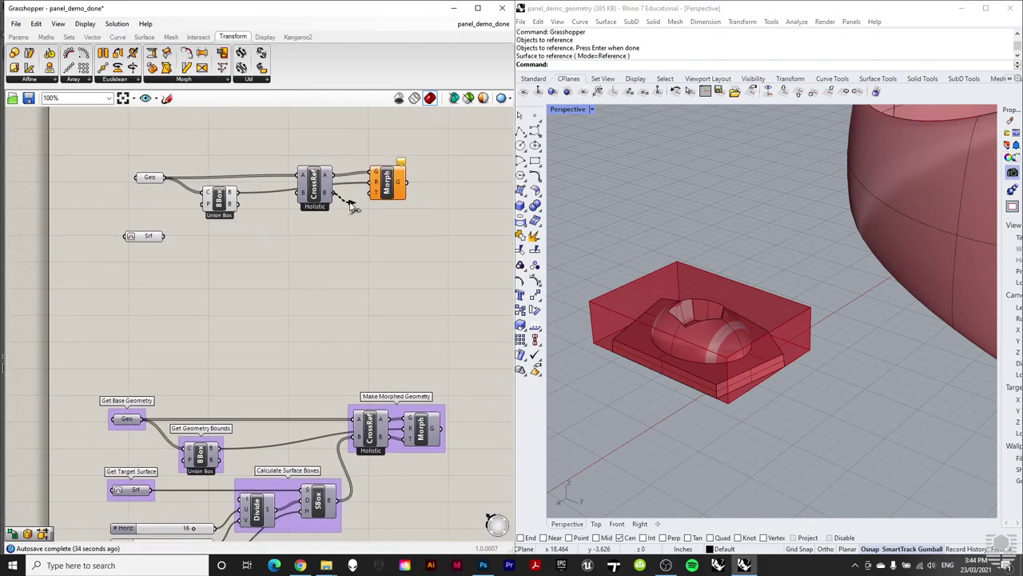
drag(370, 192, 331, 193)
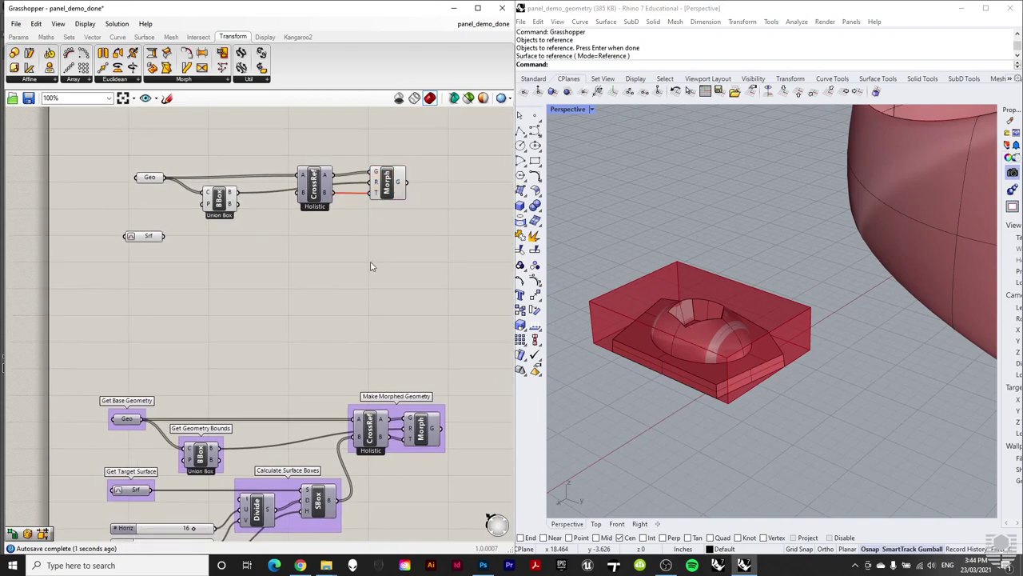
scroll(299, 271, down, 1)
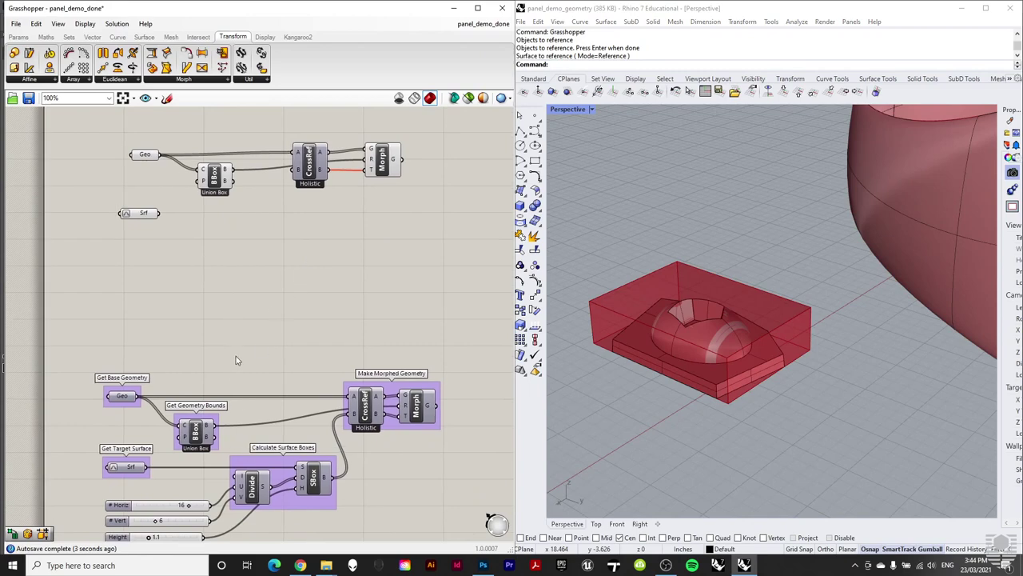
scroll(705, 256, down, 5)
right_drag(710, 273, 892, 155)
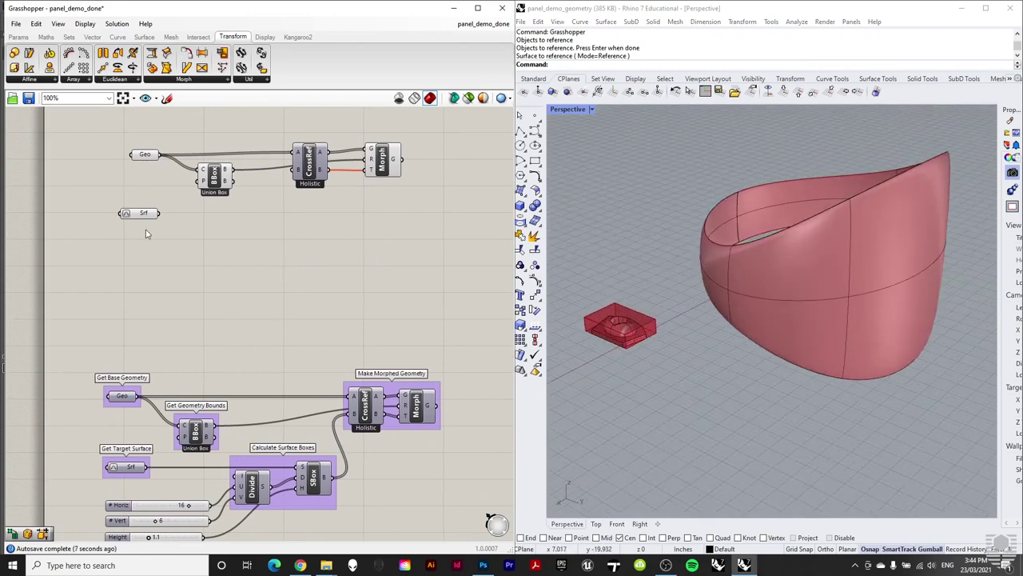
Step: Add a Divide Domain² component to the canvas below the new BBox component
click(46, 37)
click(28, 81)
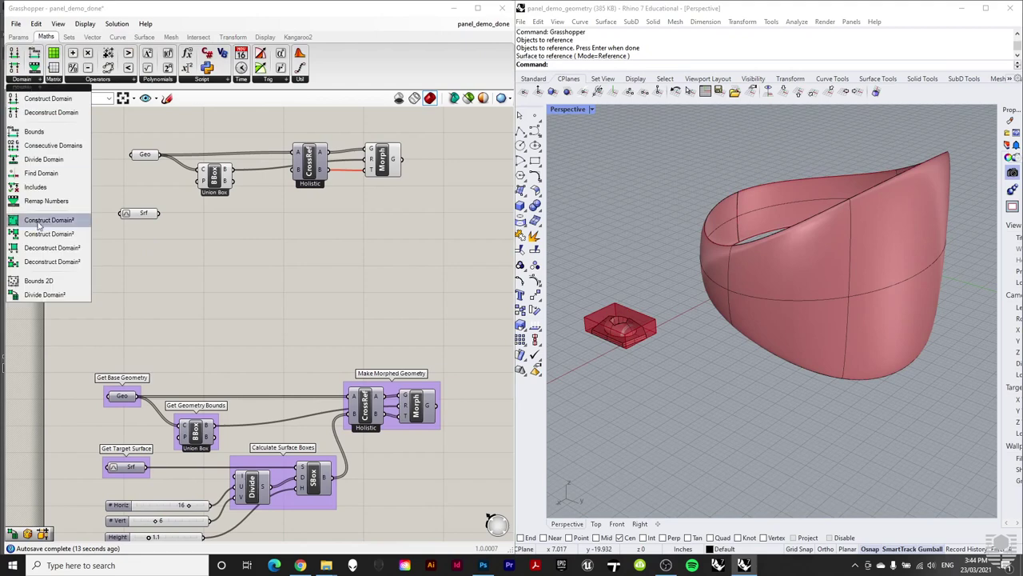
drag(48, 295, 227, 250)
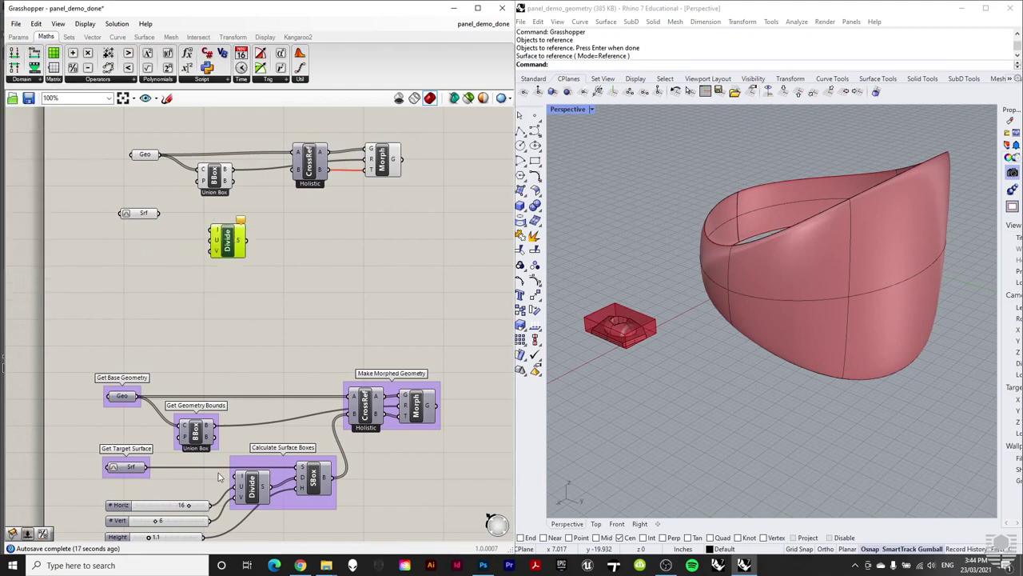
Step: Copy the Horiz, Vert and Height sliders beside the new Divide component and wire Horiz into U and Vert into V
right_drag(248, 366, 259, 345)
drag(183, 473, 160, 532)
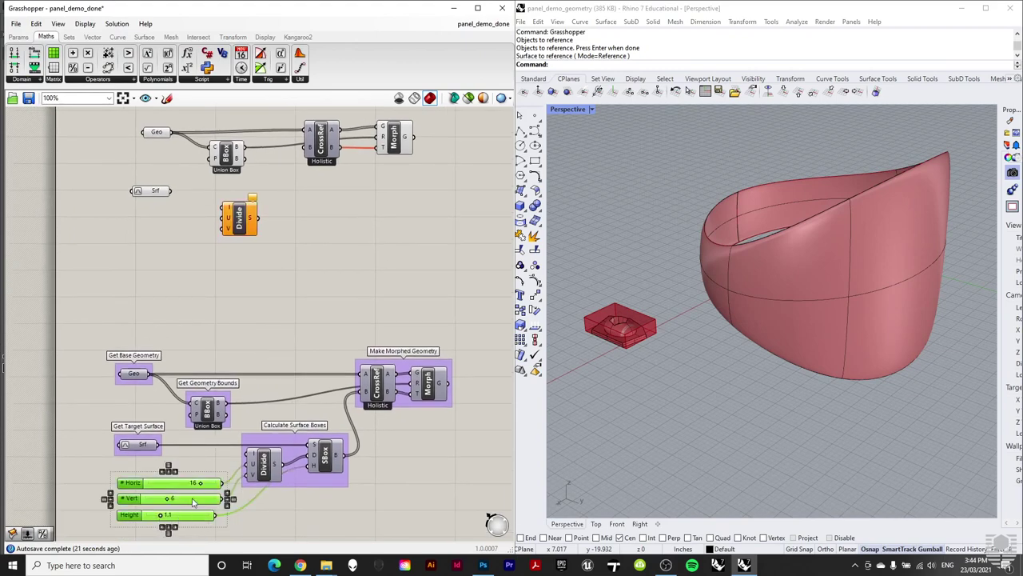
drag(194, 499, 180, 250)
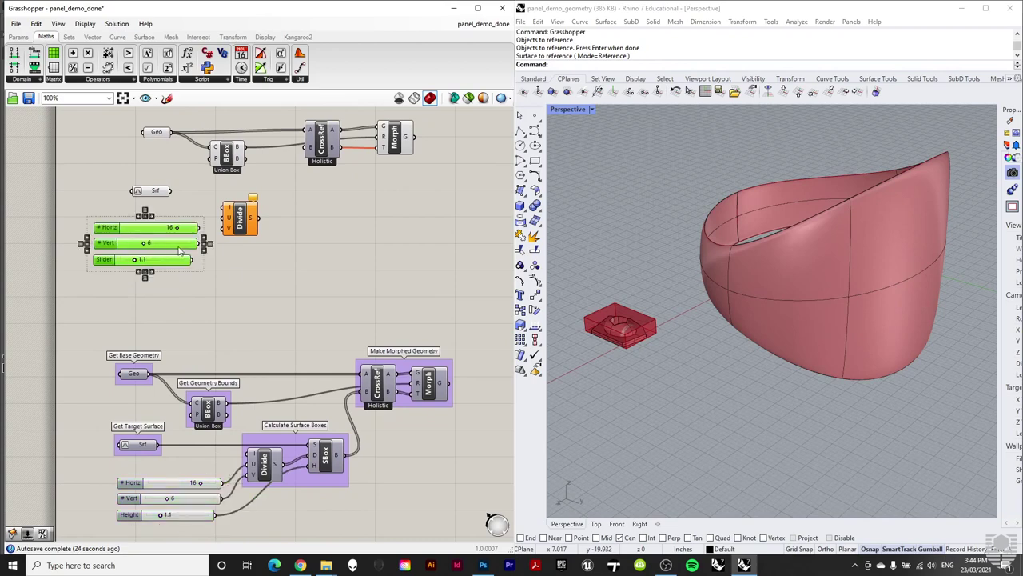
click(250, 299)
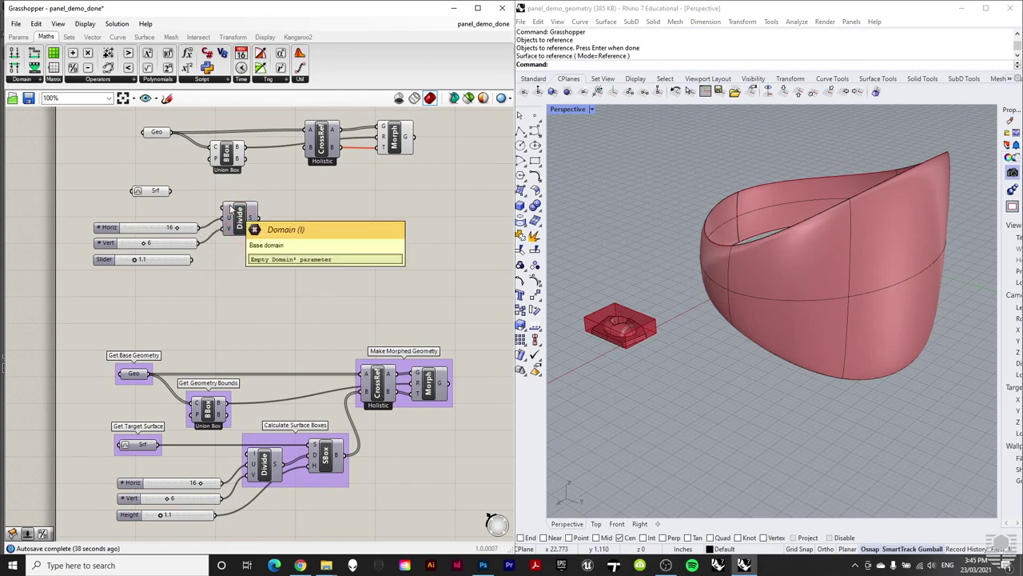
Step: Set Divide's I input to a domain of 0 to 1 in both U and V and review it in the domain collection
right_click(231, 207)
key(Escape)
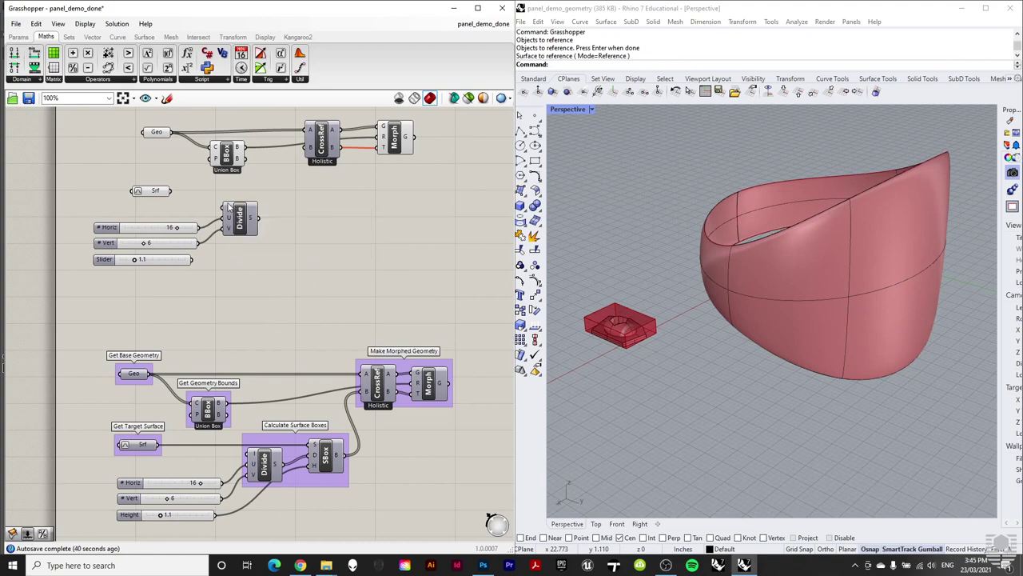
right_click(231, 207)
mouse_move(292, 301)
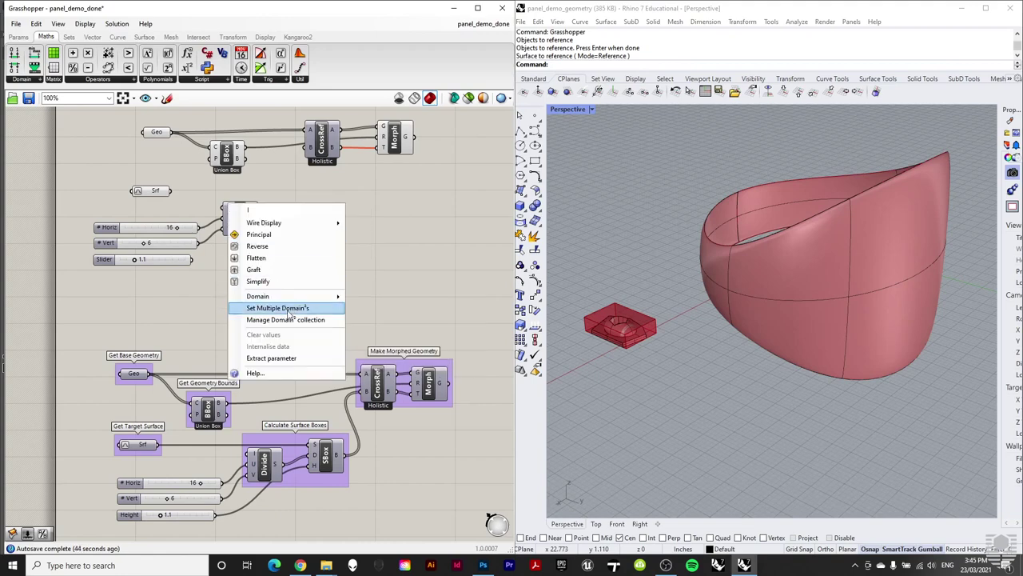
click(290, 308)
key(Return)
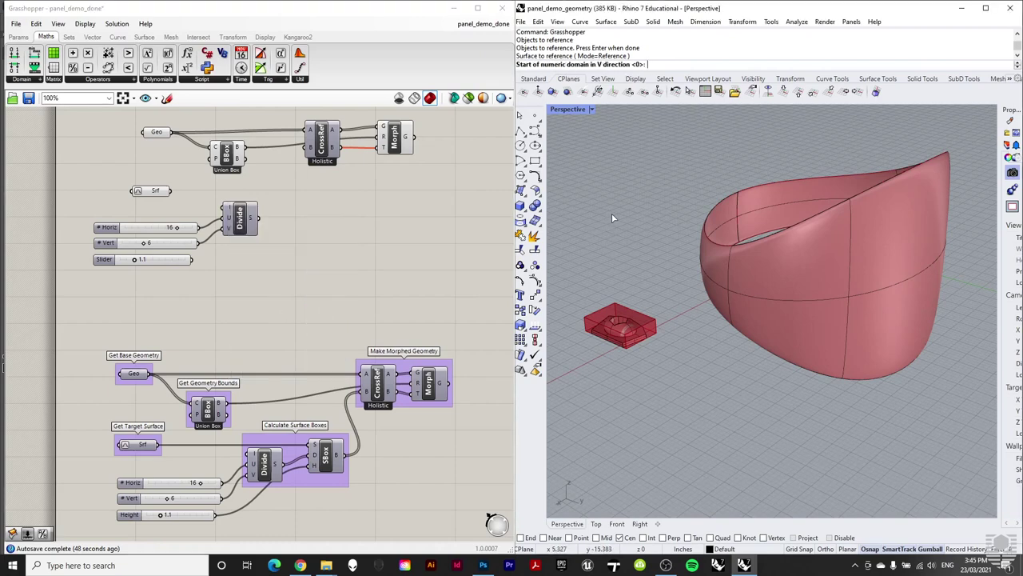
key(Return)
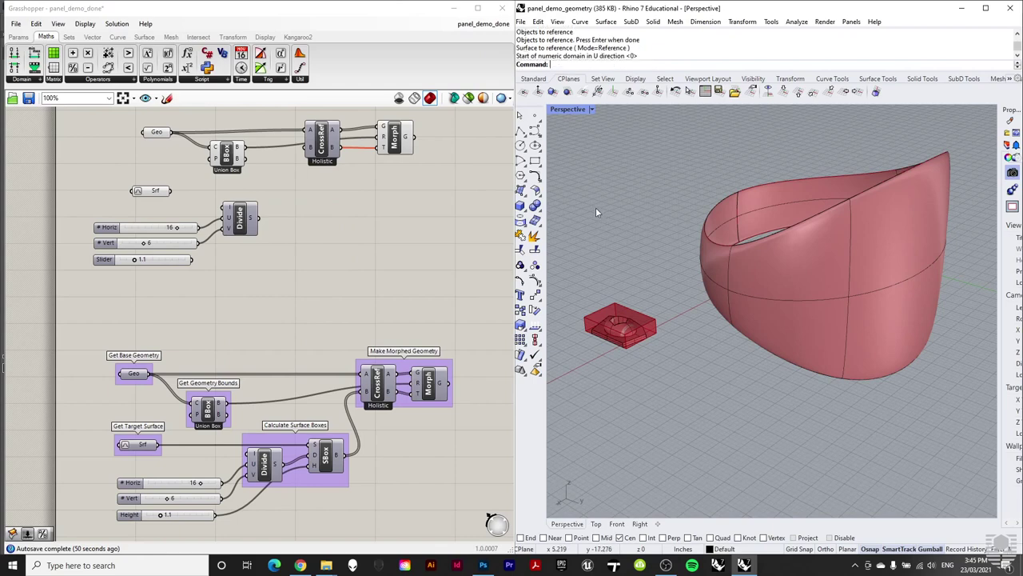
right_click(231, 209)
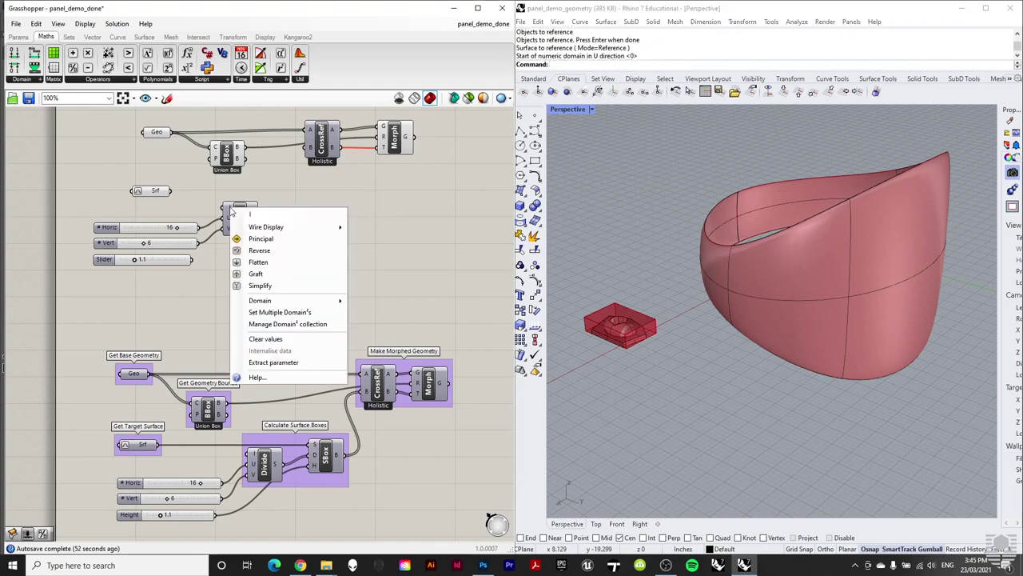
click(288, 325)
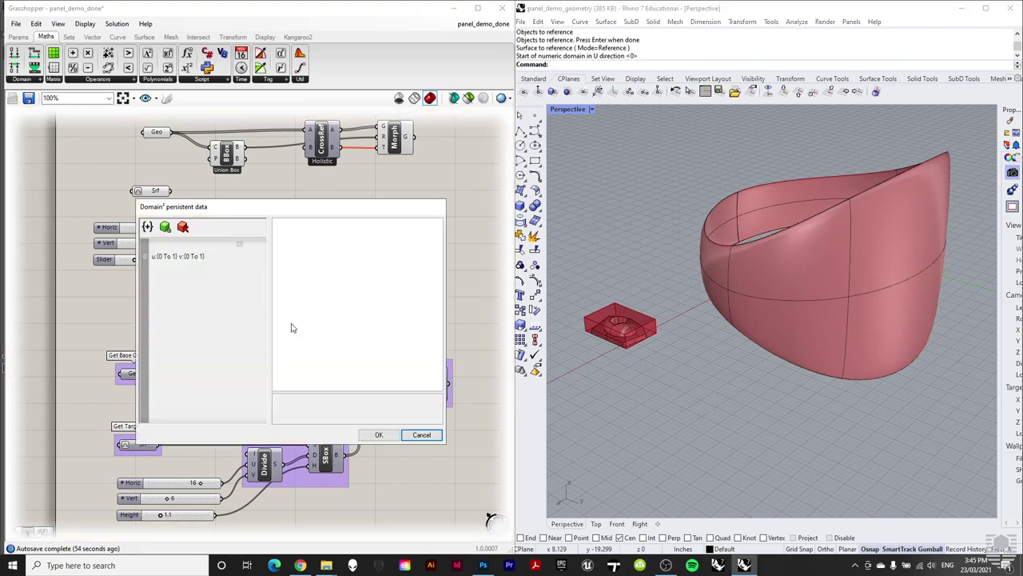
click(235, 257)
click(379, 435)
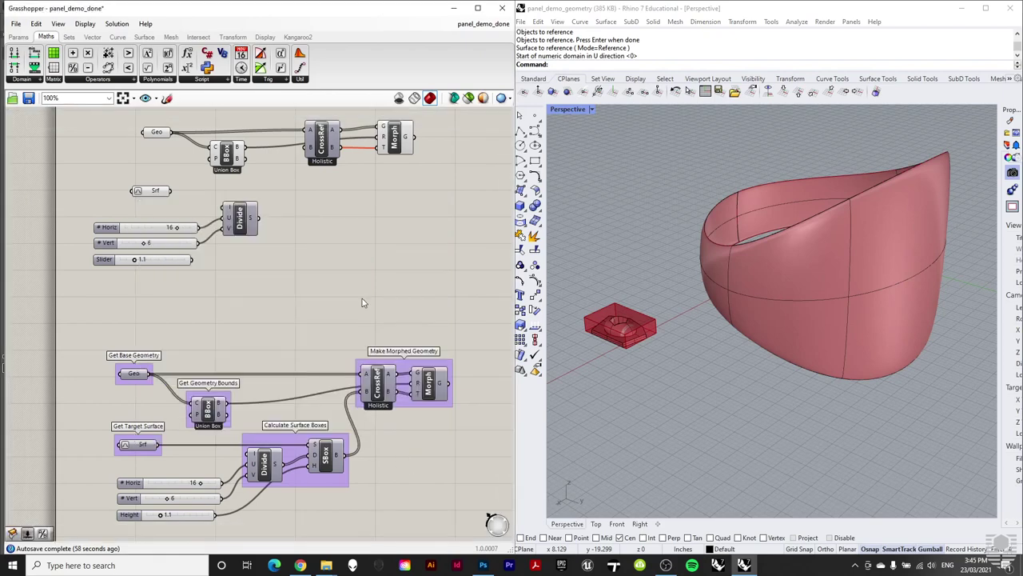
Step: Align Divide with its sliders and add a Surface Box component beside it
drag(240, 224, 246, 233)
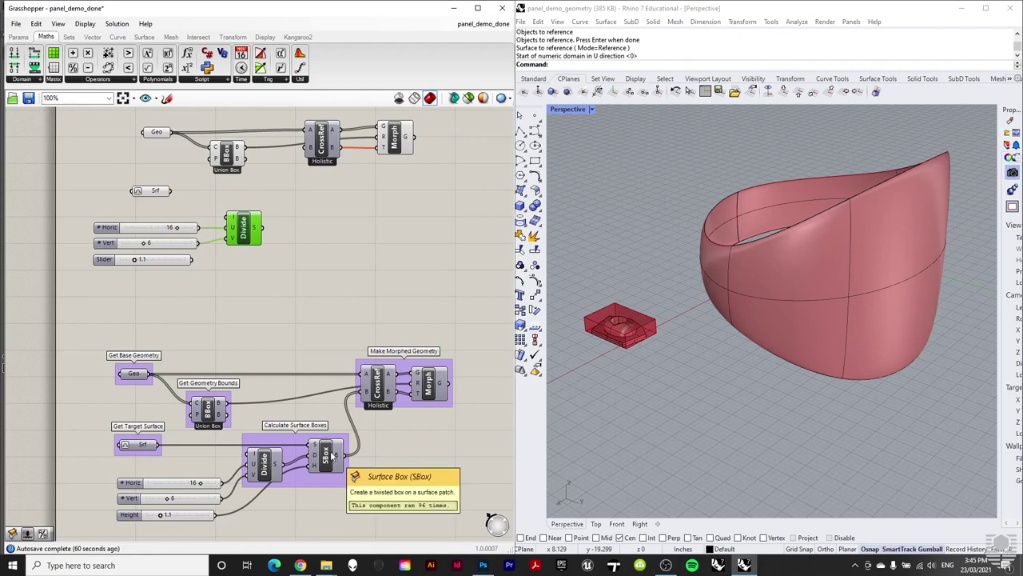
click(322, 264)
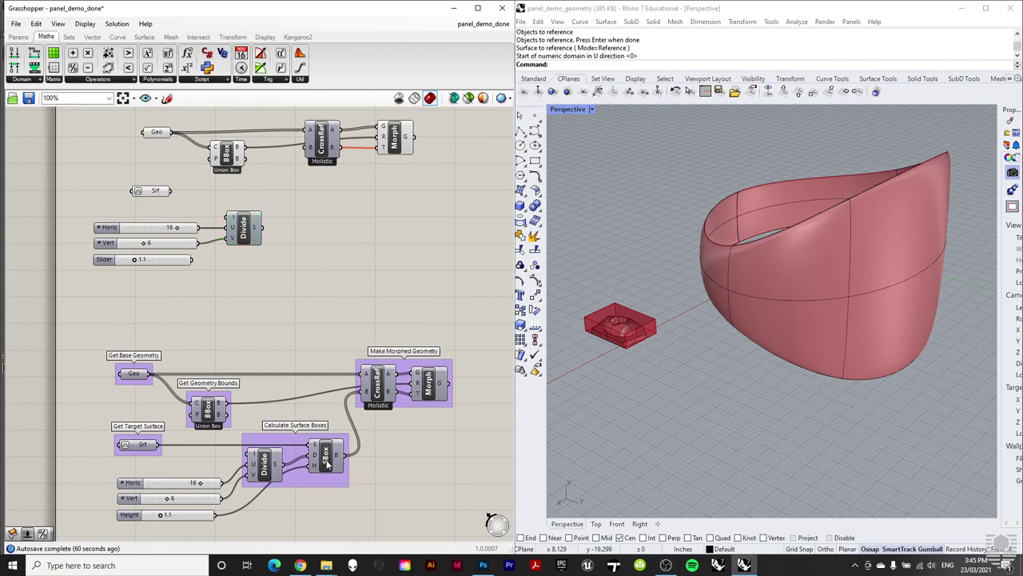
double_click(312, 254)
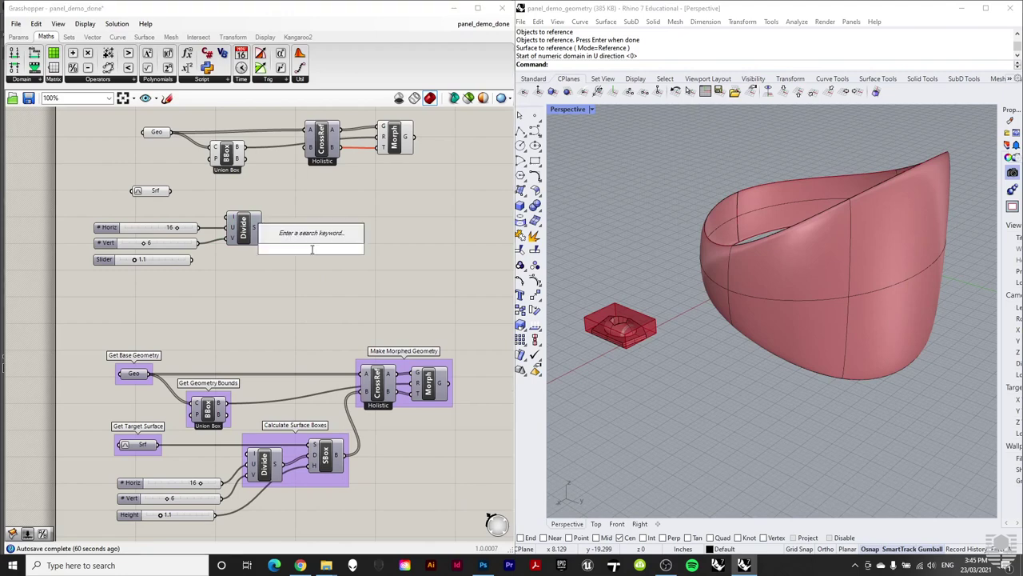
text(sbox)
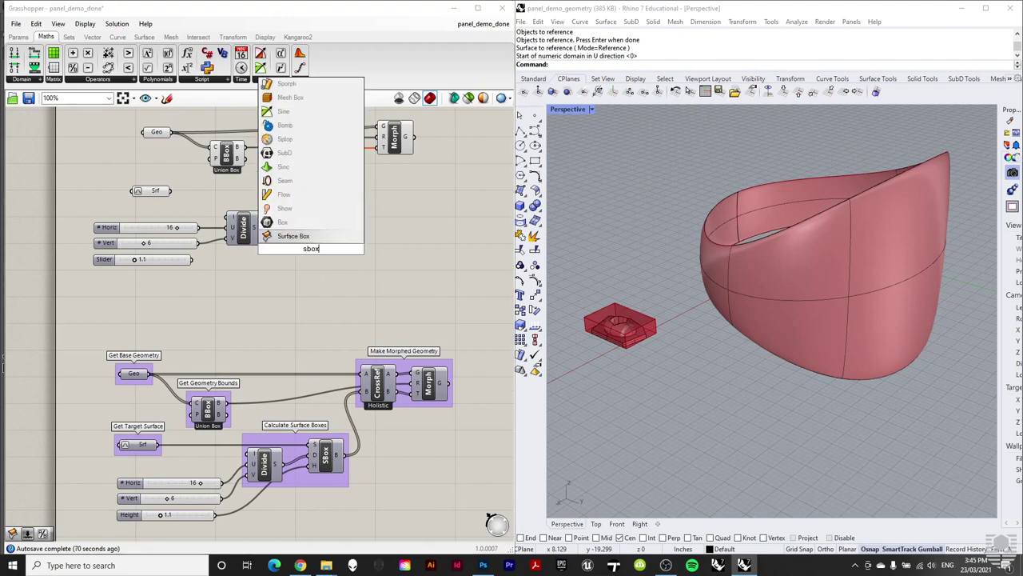
key(Return)
drag(311, 251, 311, 241)
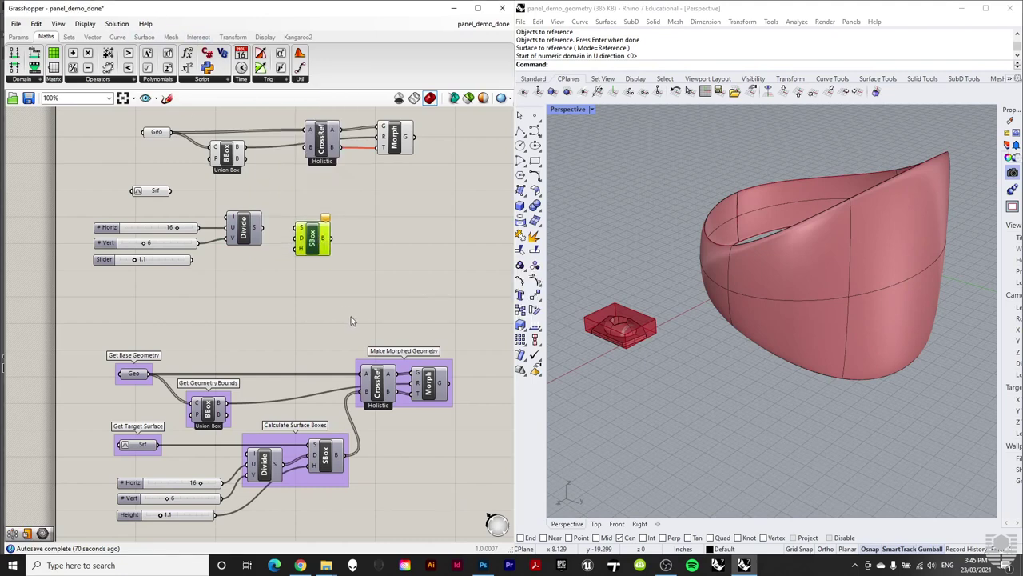
Step: Wire Srf, Divide's S output and the copied 1.1 slider into SBox's S, D and H inputs, and inspect the boxes around the ring
drag(304, 250, 304, 226)
drag(170, 190, 292, 205)
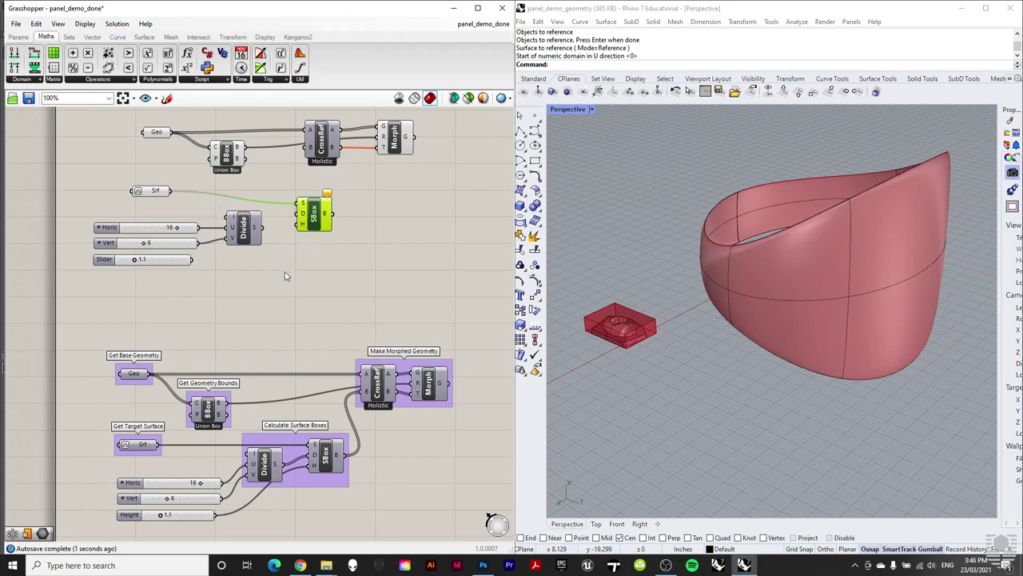
click(314, 222)
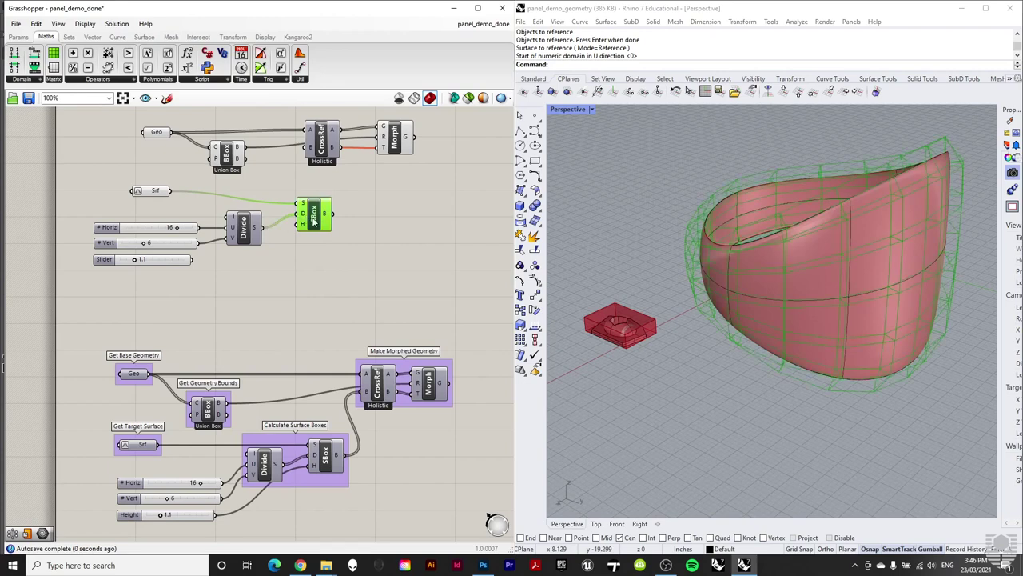
click(200, 265)
drag(193, 260, 302, 234)
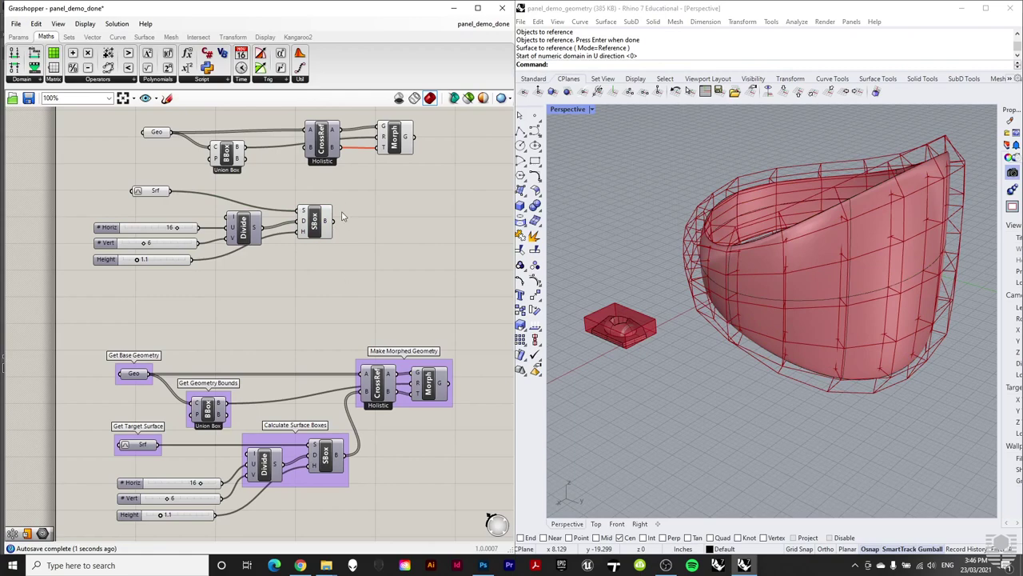
drag(334, 222, 329, 195)
right_drag(811, 321, 743, 427)
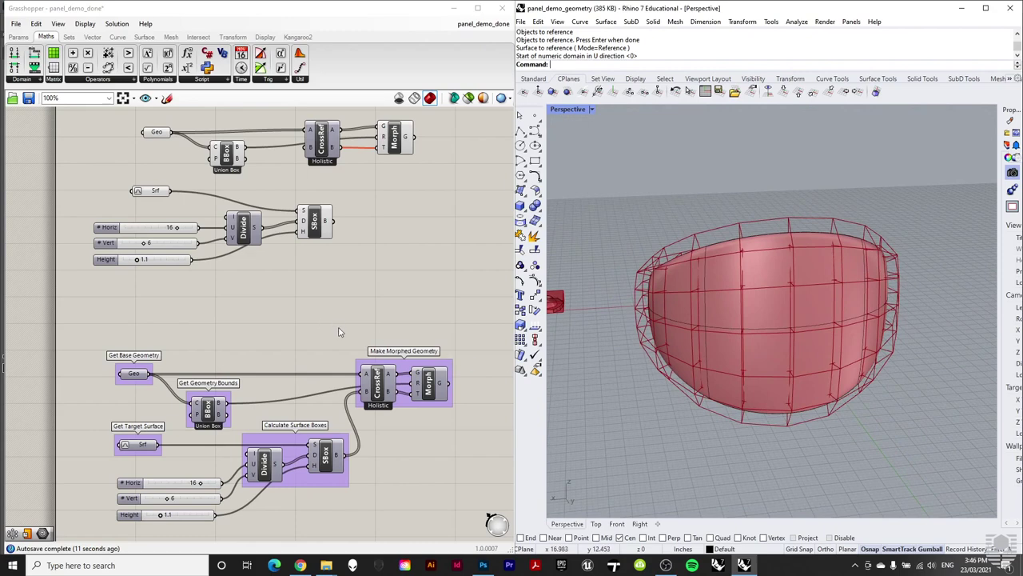
click(241, 231)
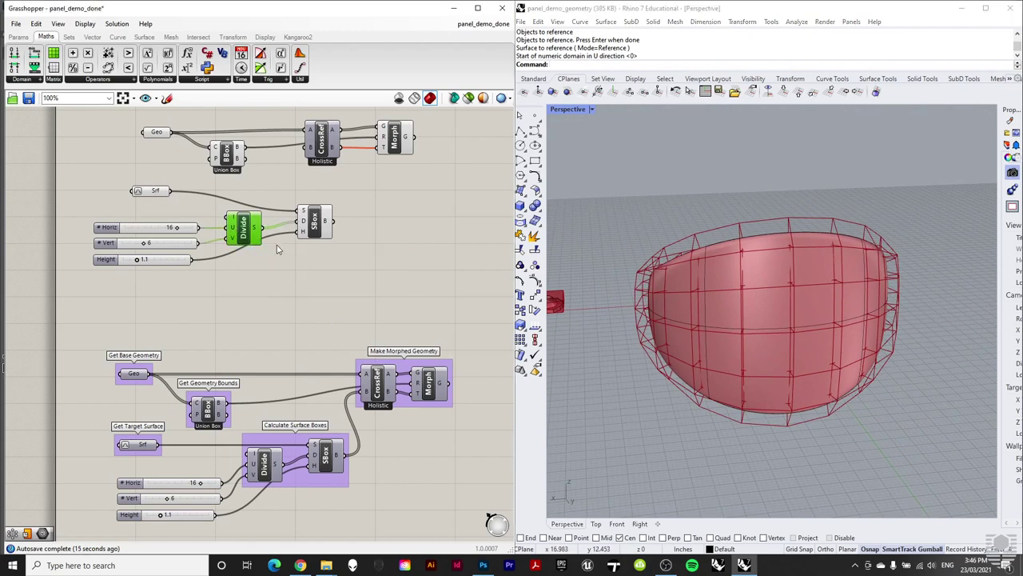
Step: Check the surface boxes around the ring and wire SBox's B output into CrossRef's B input to morph the panels
click(315, 228)
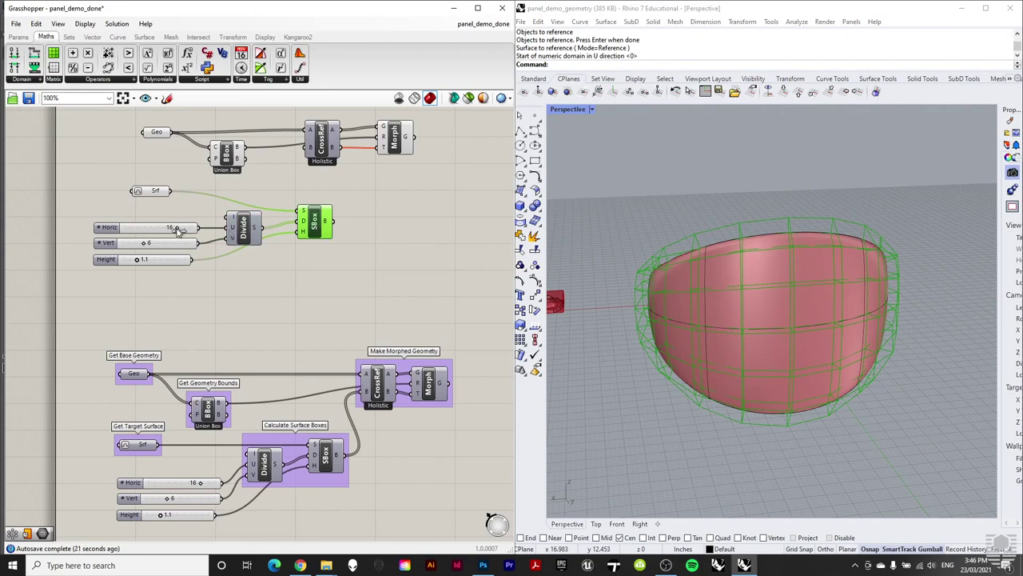
mouse_move(178, 229)
mouse_down()
mouse_move(164, 230)
mouse_move(179, 232)
mouse_up()
drag(314, 227, 314, 232)
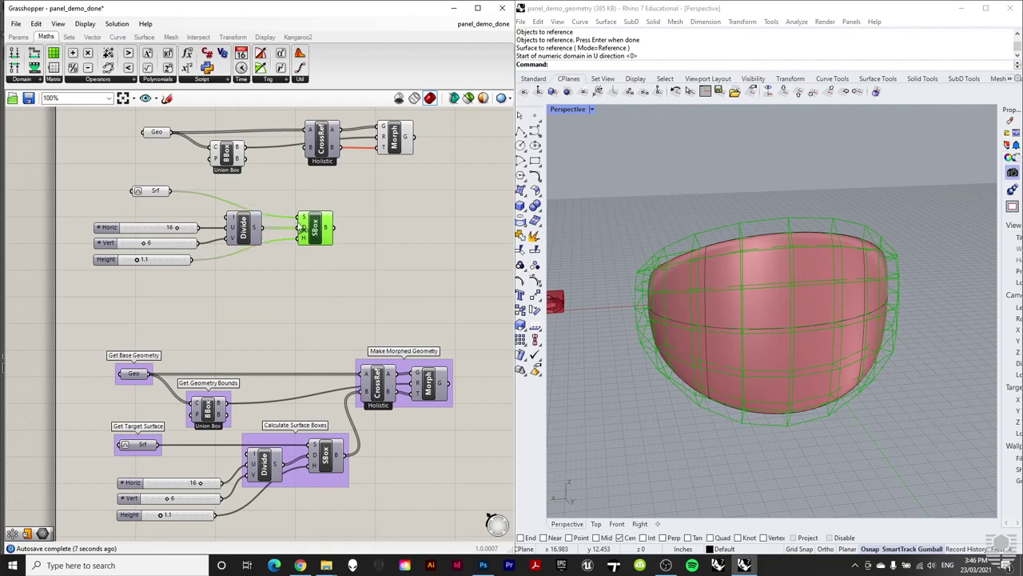
right_drag(644, 340, 720, 337)
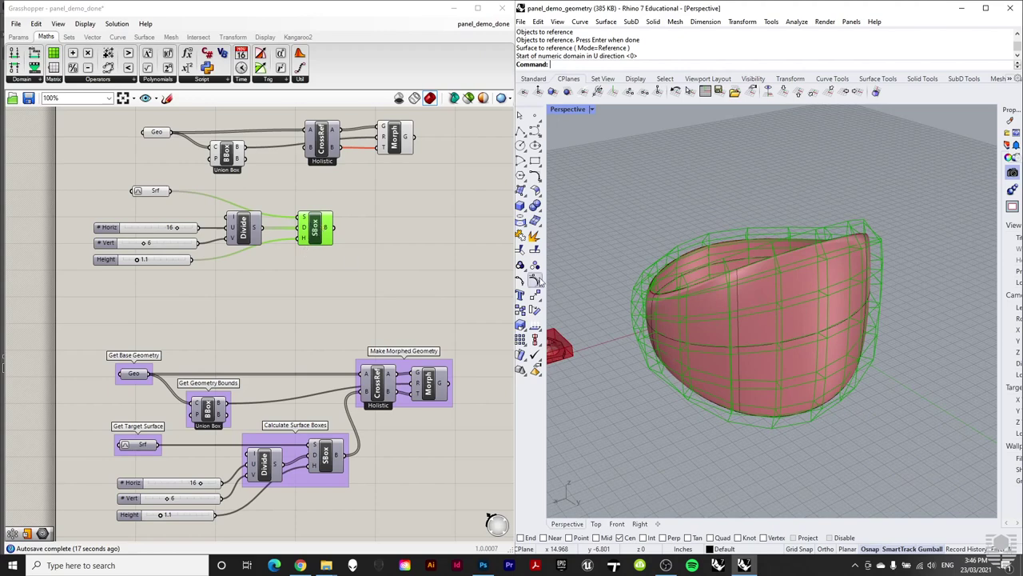
drag(325, 233, 323, 228)
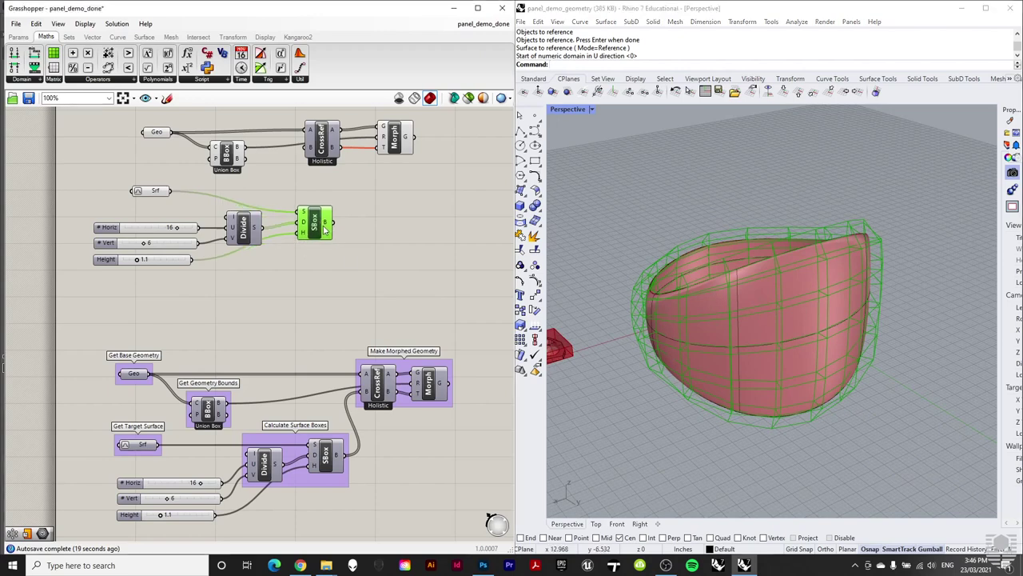
click(348, 268)
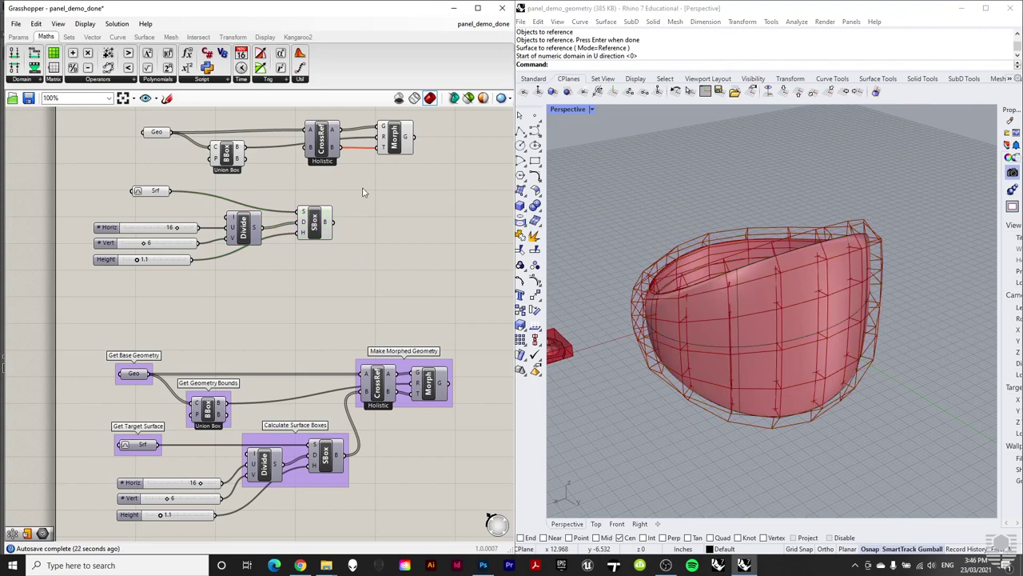
drag(331, 224, 302, 151)
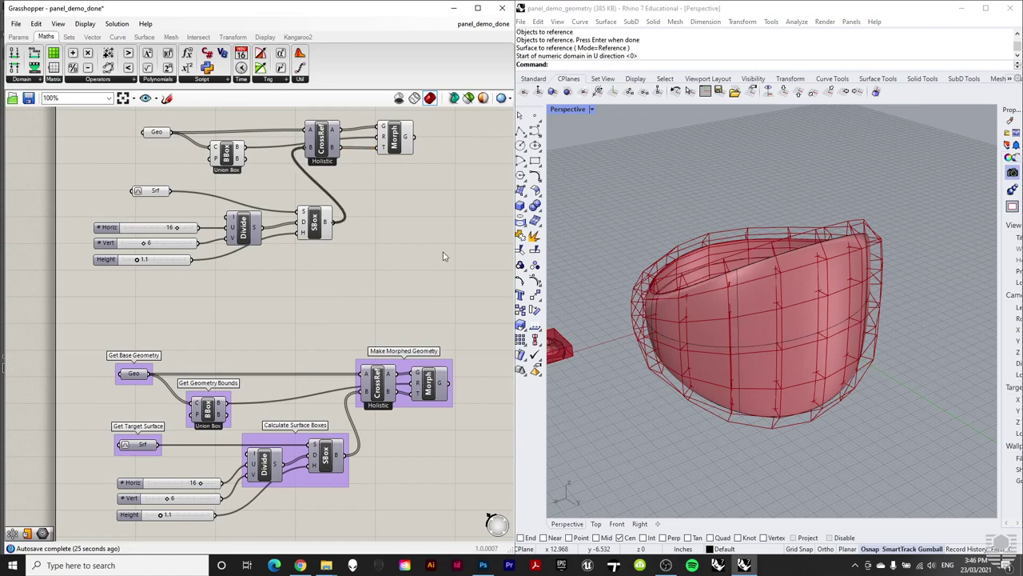
right_drag(674, 426, 712, 384)
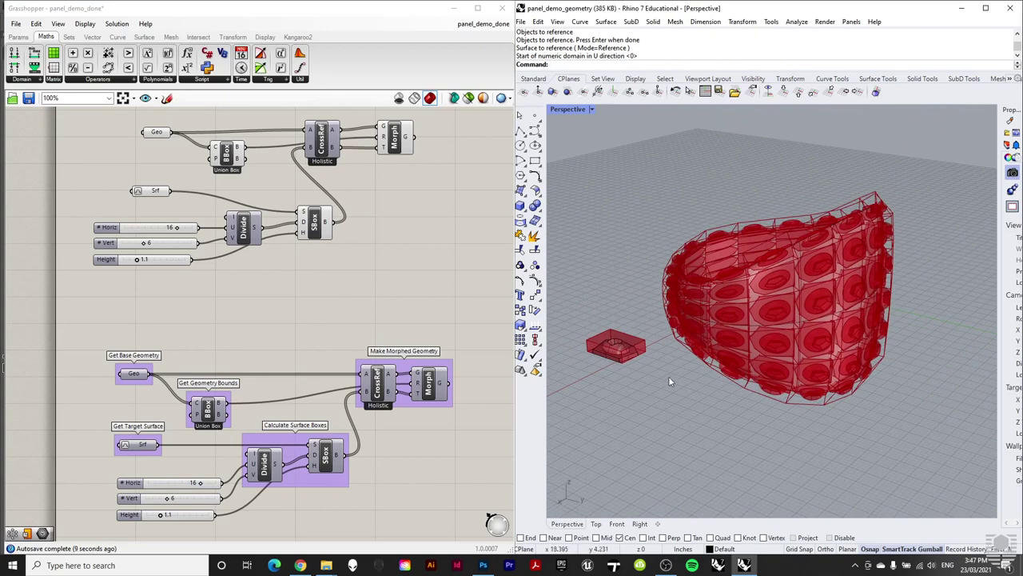
Step: Examine the bounding box around the base panel and the Union Box setting on the BBox component
right_drag(356, 287, 358, 317)
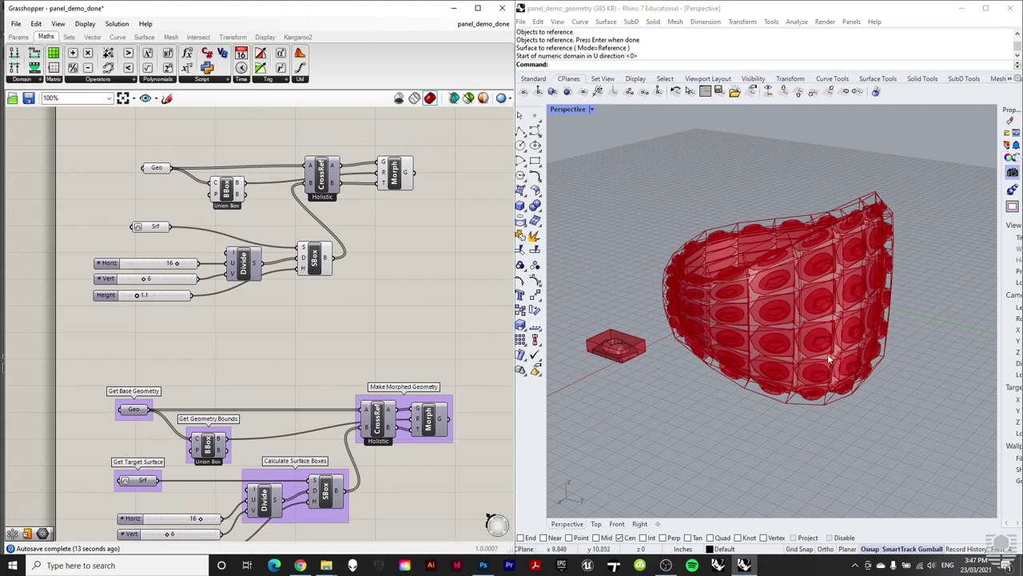
scroll(408, 315, up, 3)
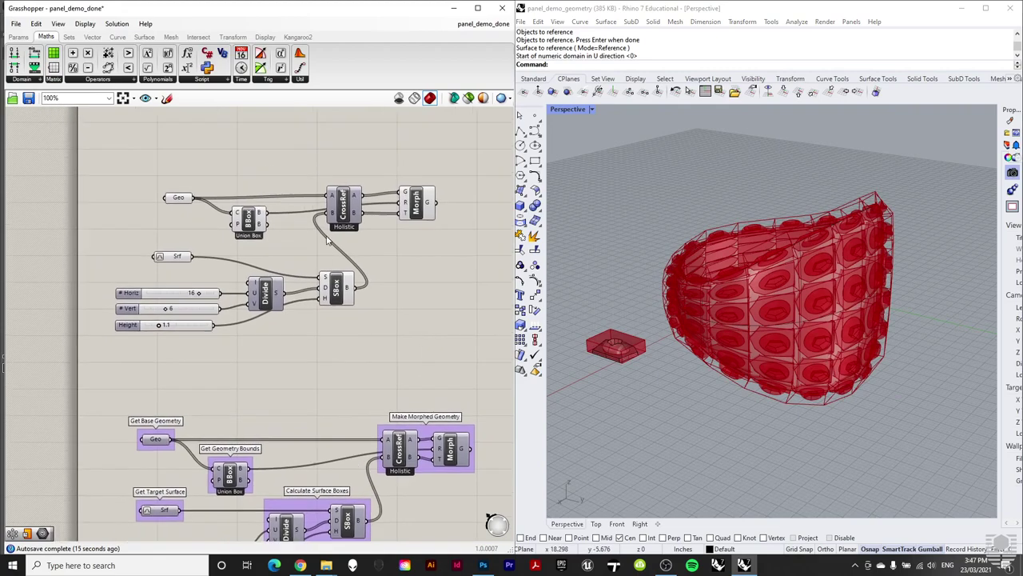
right_drag(295, 258, 296, 267)
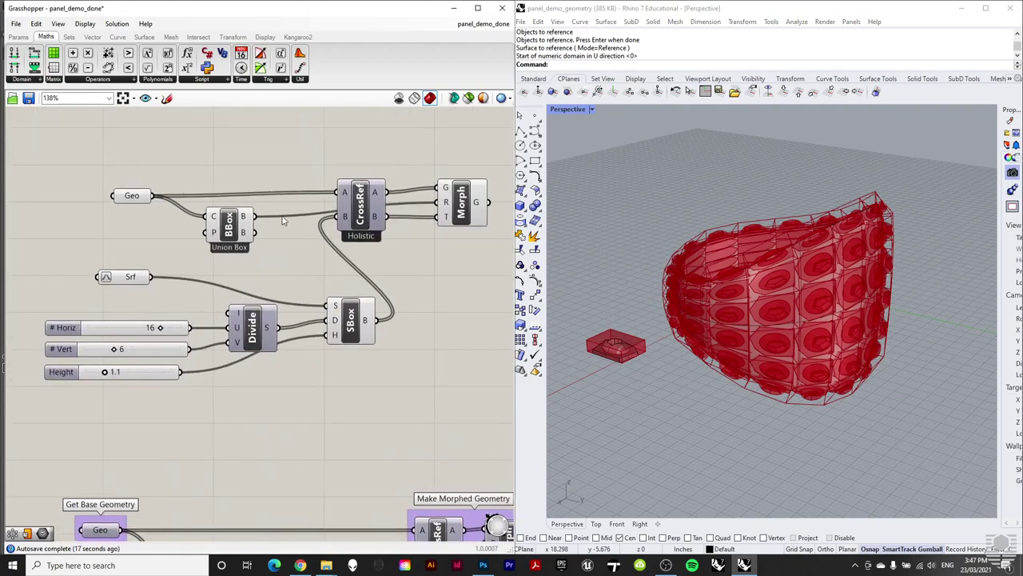
click(227, 227)
scroll(612, 344, up, 5)
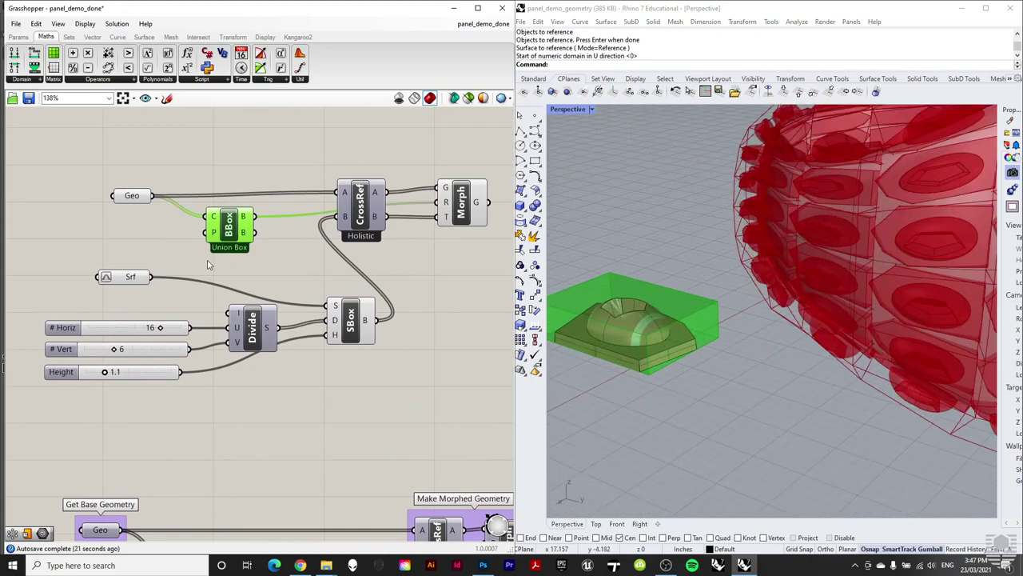
scroll(224, 267, up, 2)
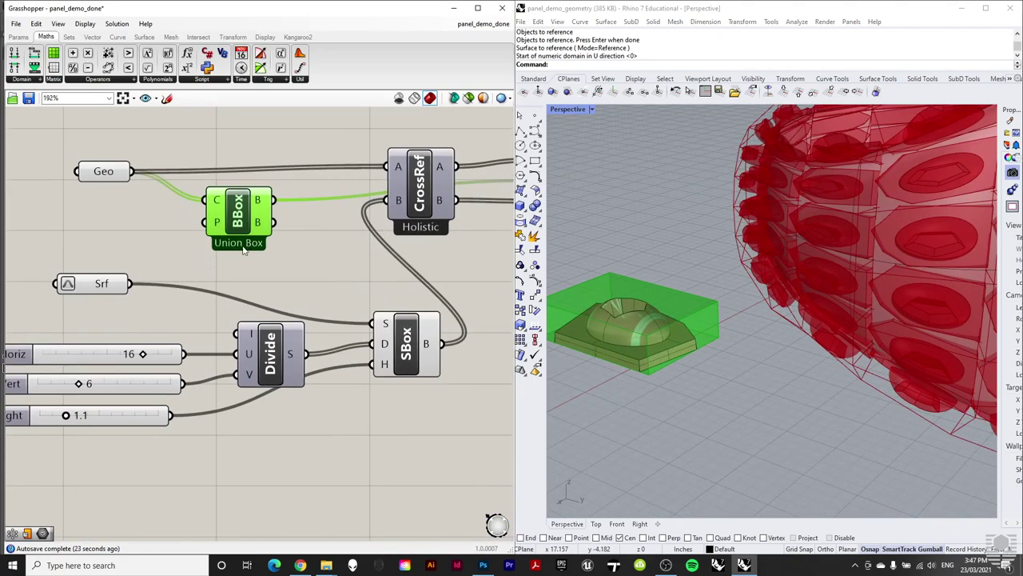
right_click(244, 251)
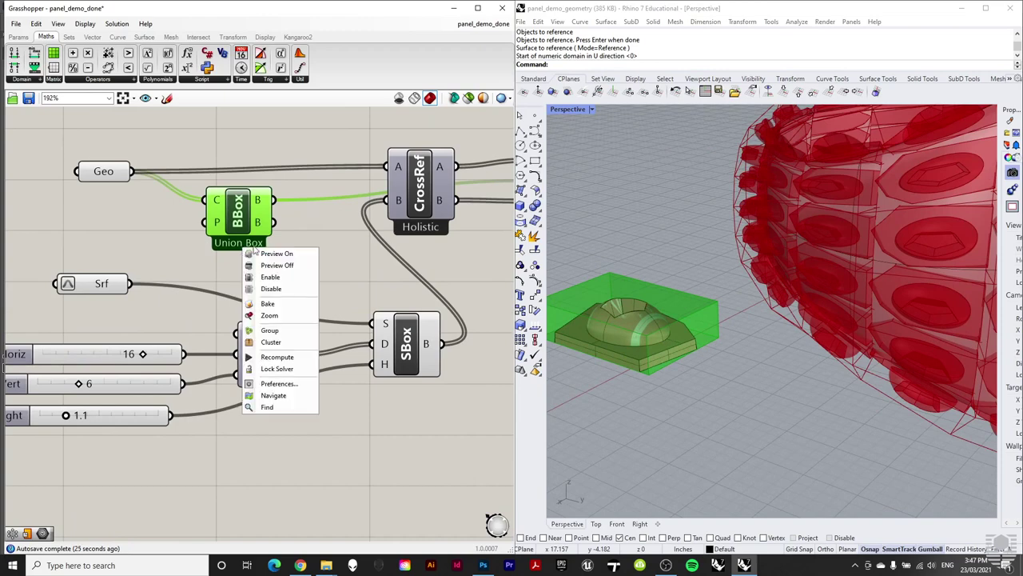
click(310, 241)
scroll(196, 246, down, 2)
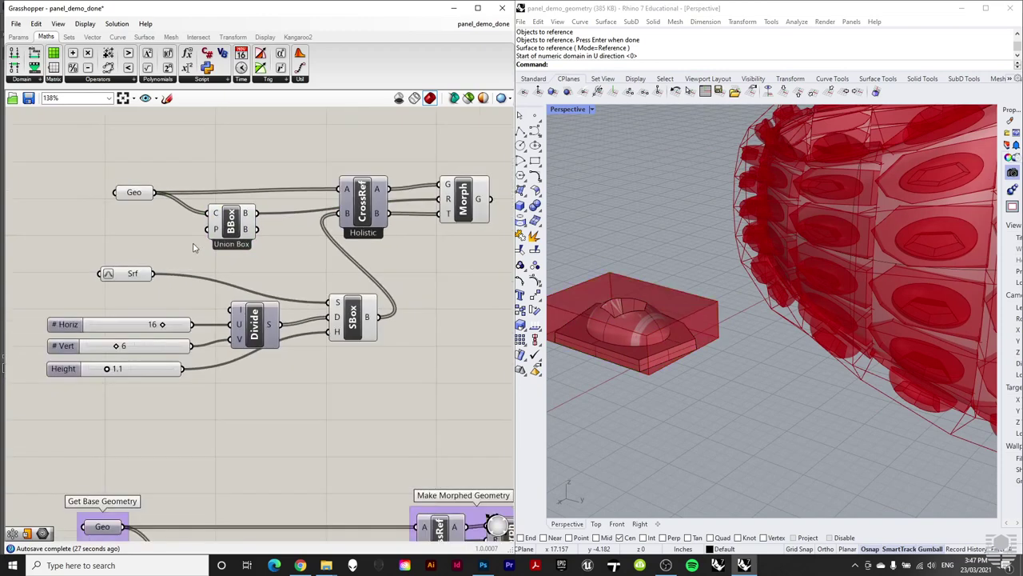
Step: Bypass CrossRef by wiring Geo into Morph's G and SBox's B output into Morph's T, and move CrossRef aside
scroll(193, 248, down, 1)
right_drag(437, 276, 414, 276)
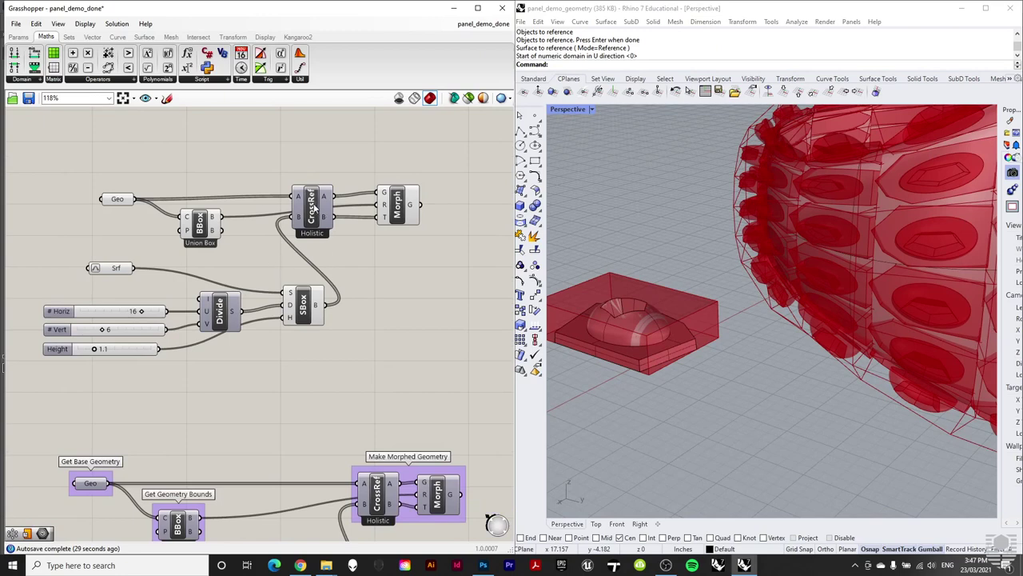
scroll(303, 244, down, 2)
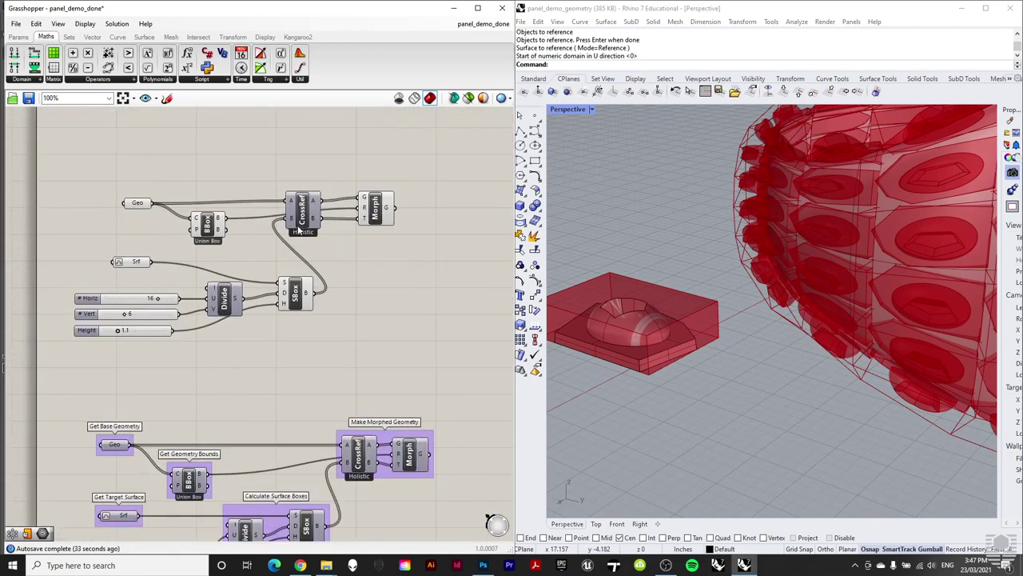
drag(152, 202, 360, 197)
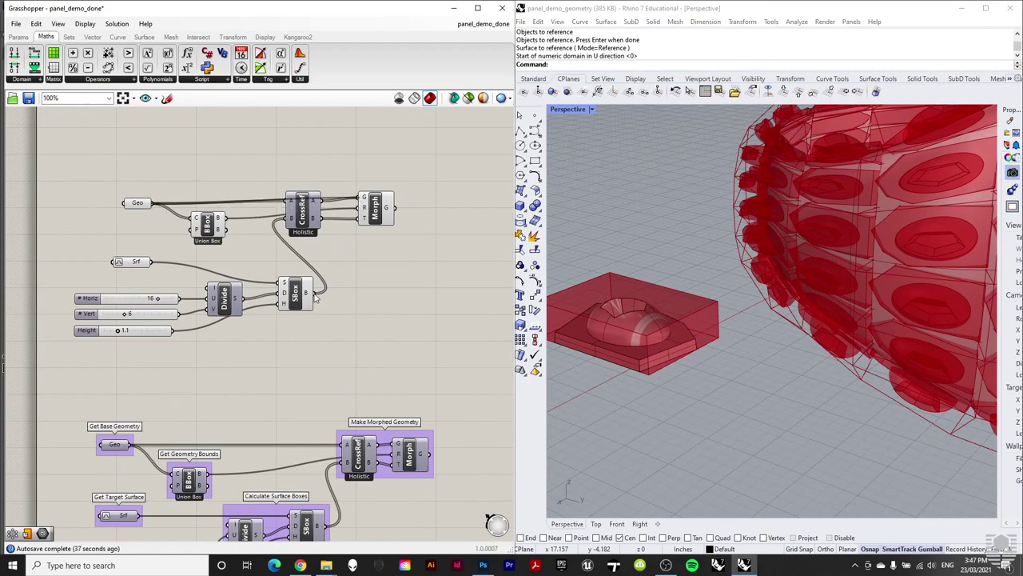
drag(311, 294, 277, 224)
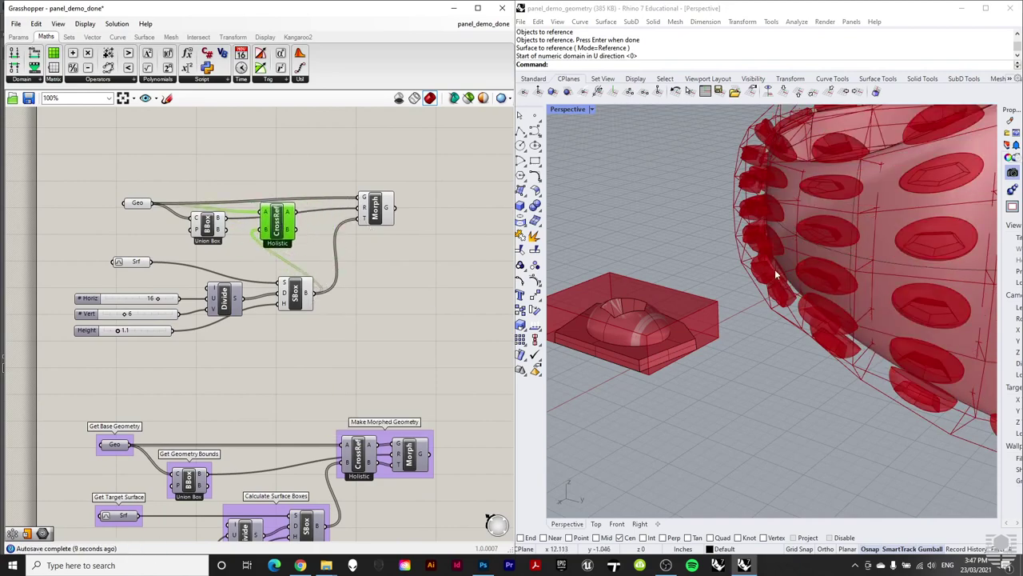
Step: Compare the base panel in its bounding box with the pieces morphed around the ring without cross referencing
scroll(686, 285, down, 3)
right_drag(905, 268, 740, 306)
scroll(601, 253, up, 3)
scroll(601, 253, up, 4)
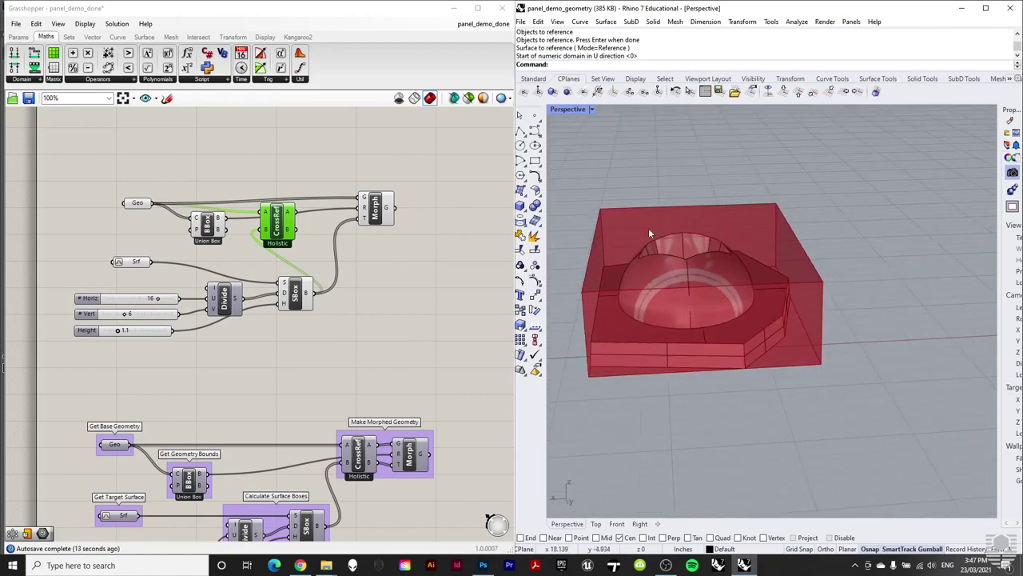
scroll(641, 254, down, 5)
right_drag(833, 260, 676, 257)
scroll(676, 253, up, 6)
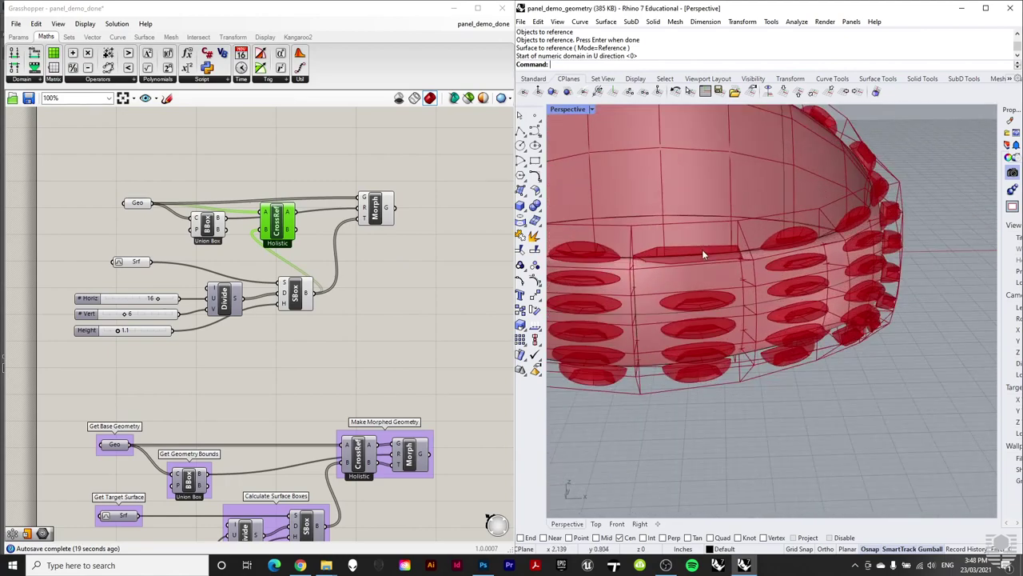
scroll(703, 264, down, 8)
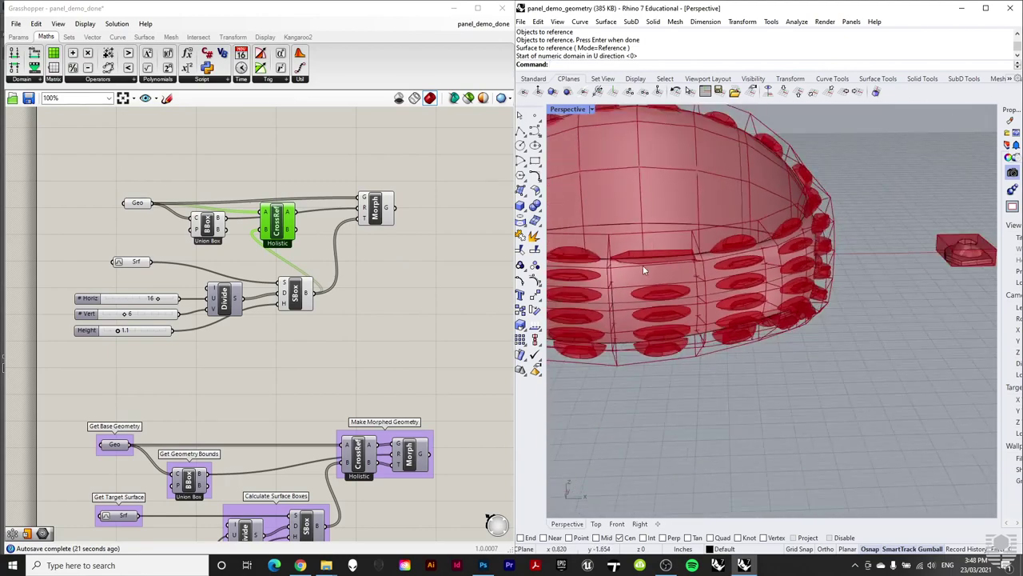
scroll(740, 318, up, 5)
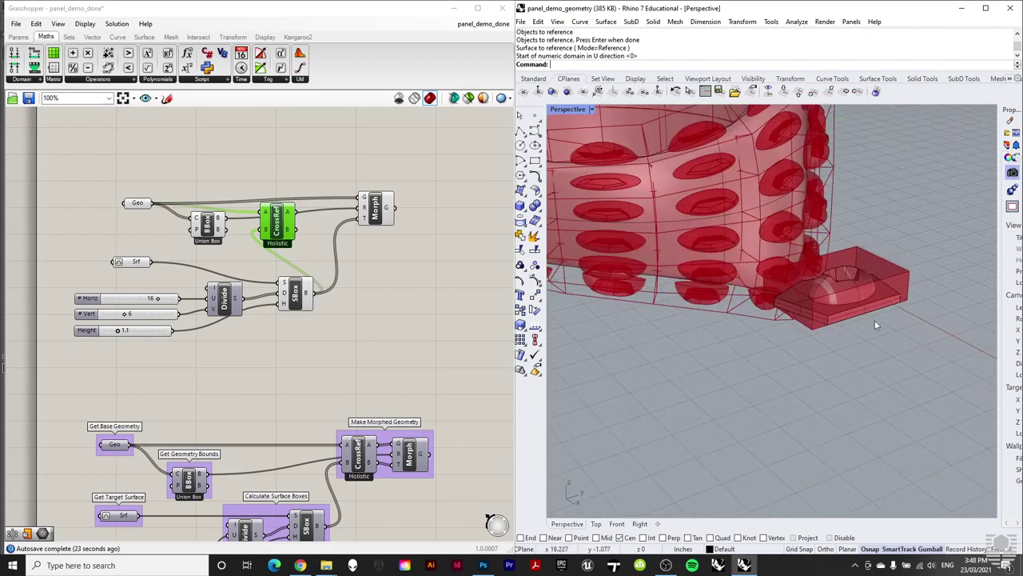
scroll(826, 319, up, 1)
right_drag(825, 318, 803, 317)
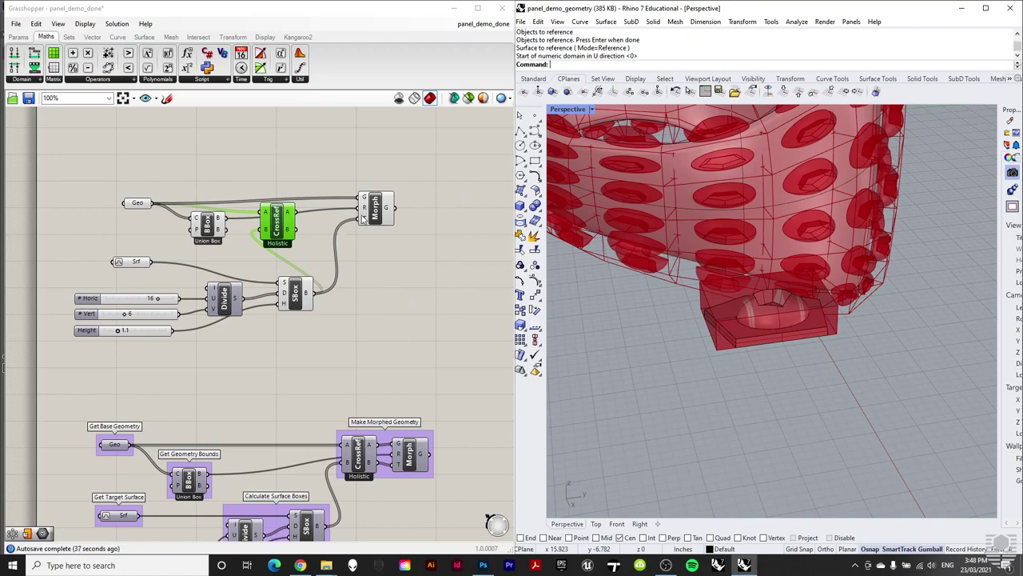
mouse_move(711, 320)
right_down()
mouse_move(765, 354)
mouse_move(740, 372)
mouse_move(688, 380)
mouse_move(719, 306)
right_up()
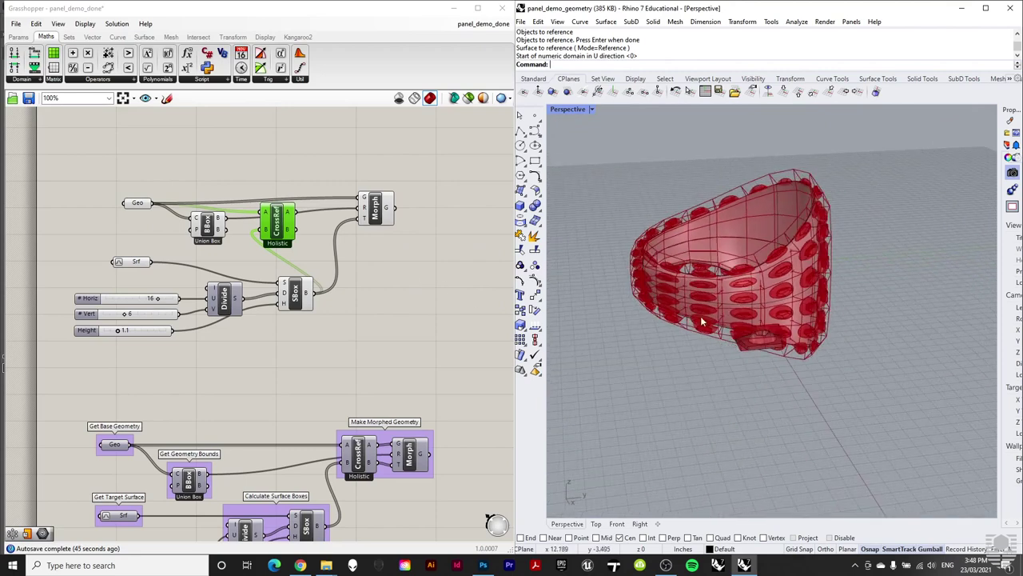
right_drag(724, 307, 724, 304)
right_drag(762, 359, 704, 379)
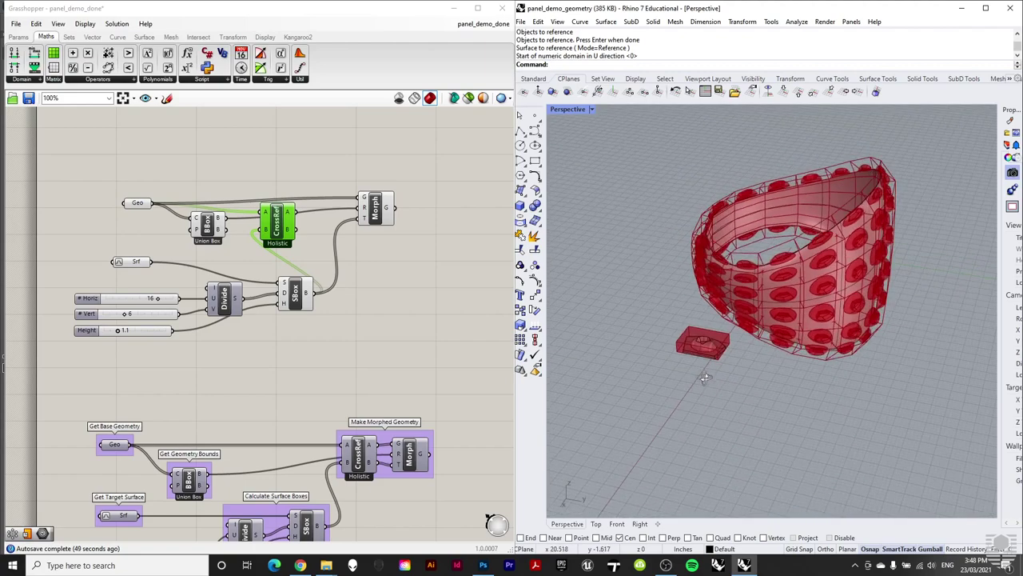
Step: Reposition CrossRef, wire its A output into Morph's G and its B output into Morph's T, and review the panelled ring
drag(278, 230, 280, 242)
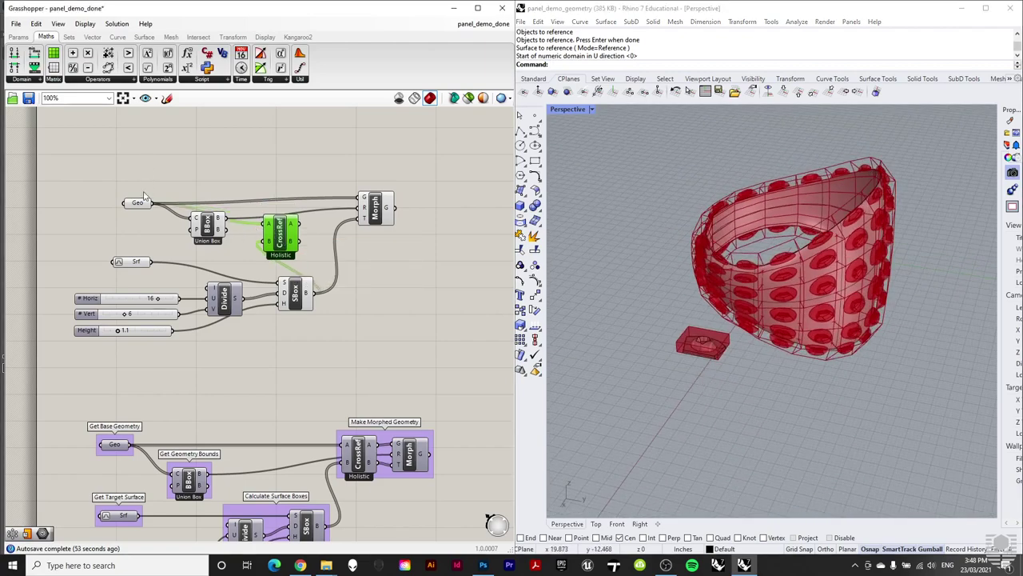
drag(309, 233, 317, 224)
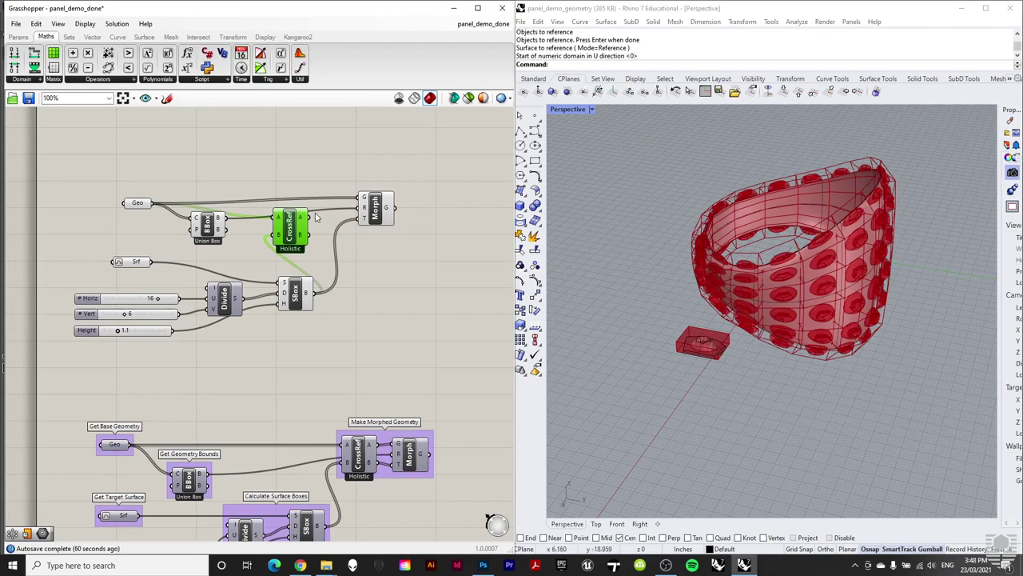
drag(308, 215, 364, 206)
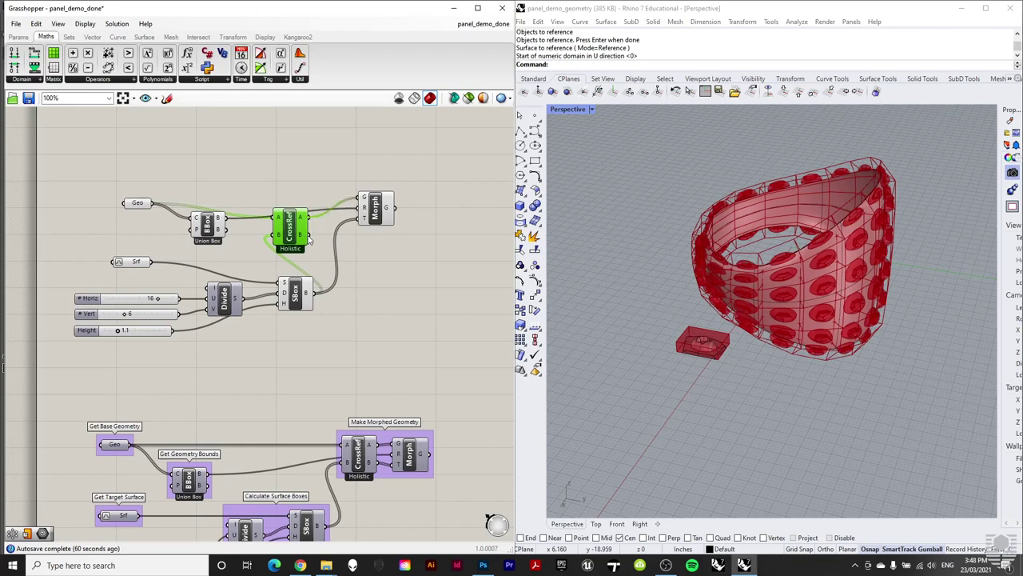
right_drag(848, 343, 712, 368)
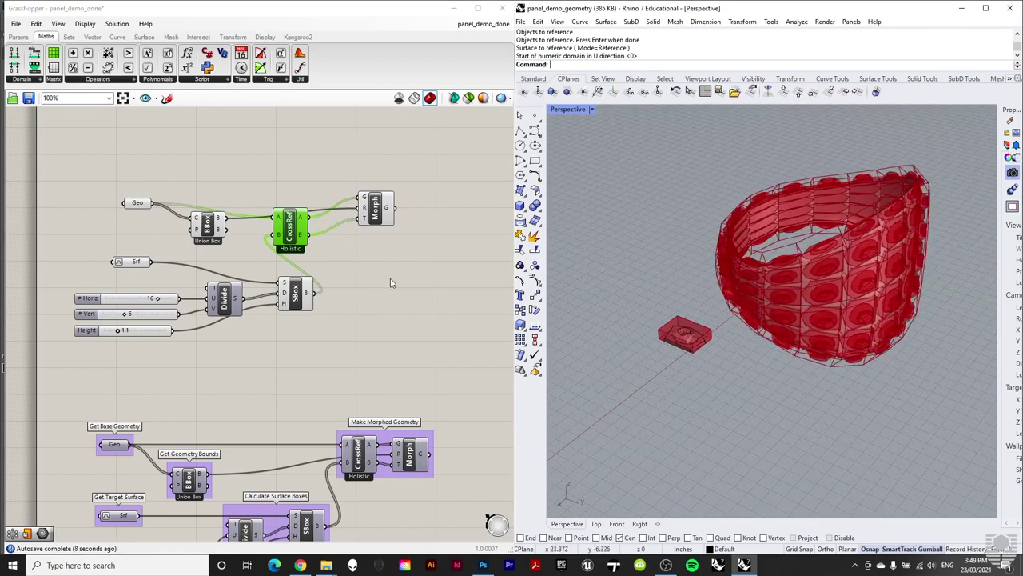
click(370, 259)
click(370, 205)
click(409, 339)
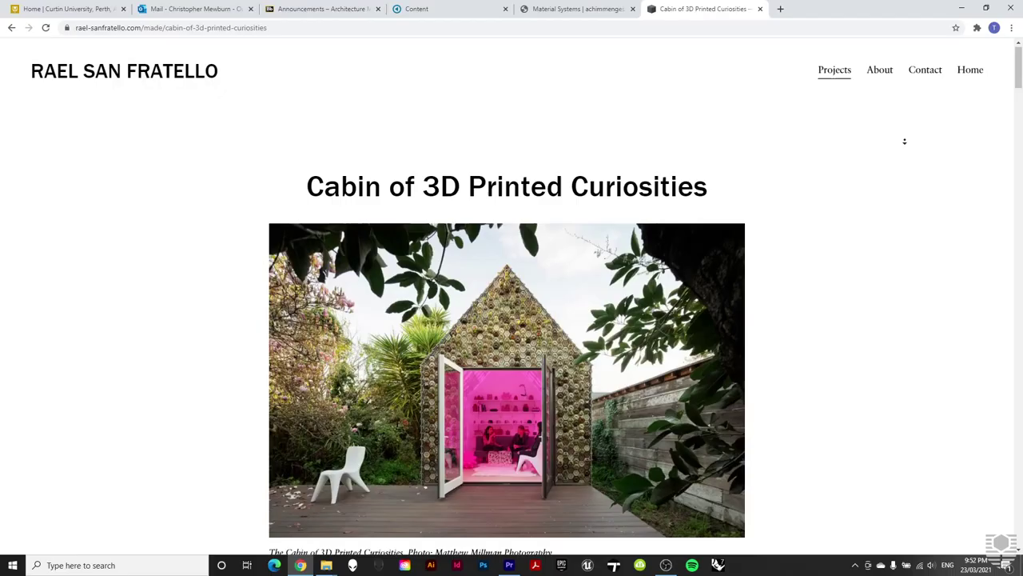
Step: Look through the Cabin of 3D Printed Curiosities project page on the Rael San Fratello website in the browser
middle_click(907, 156)
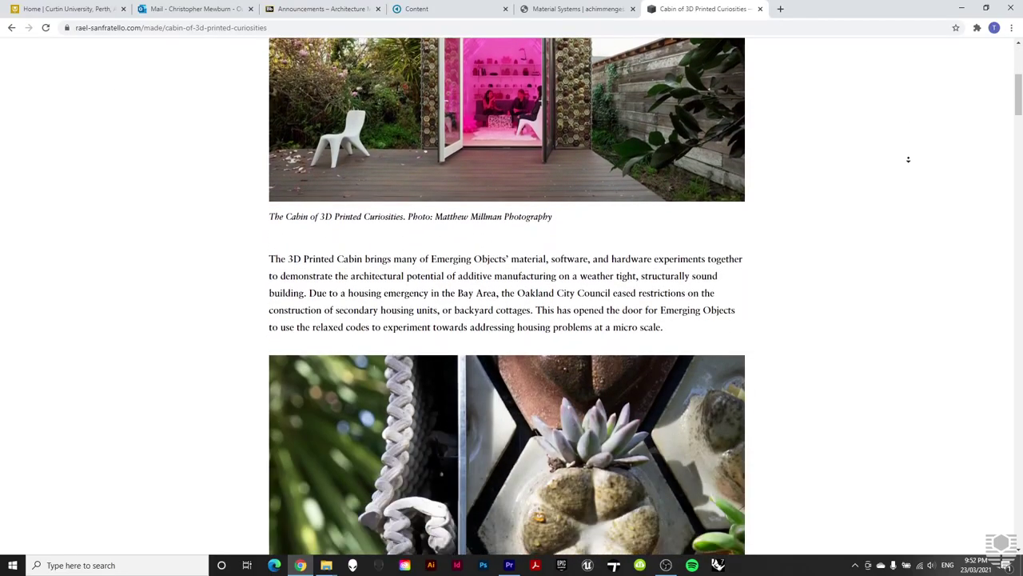